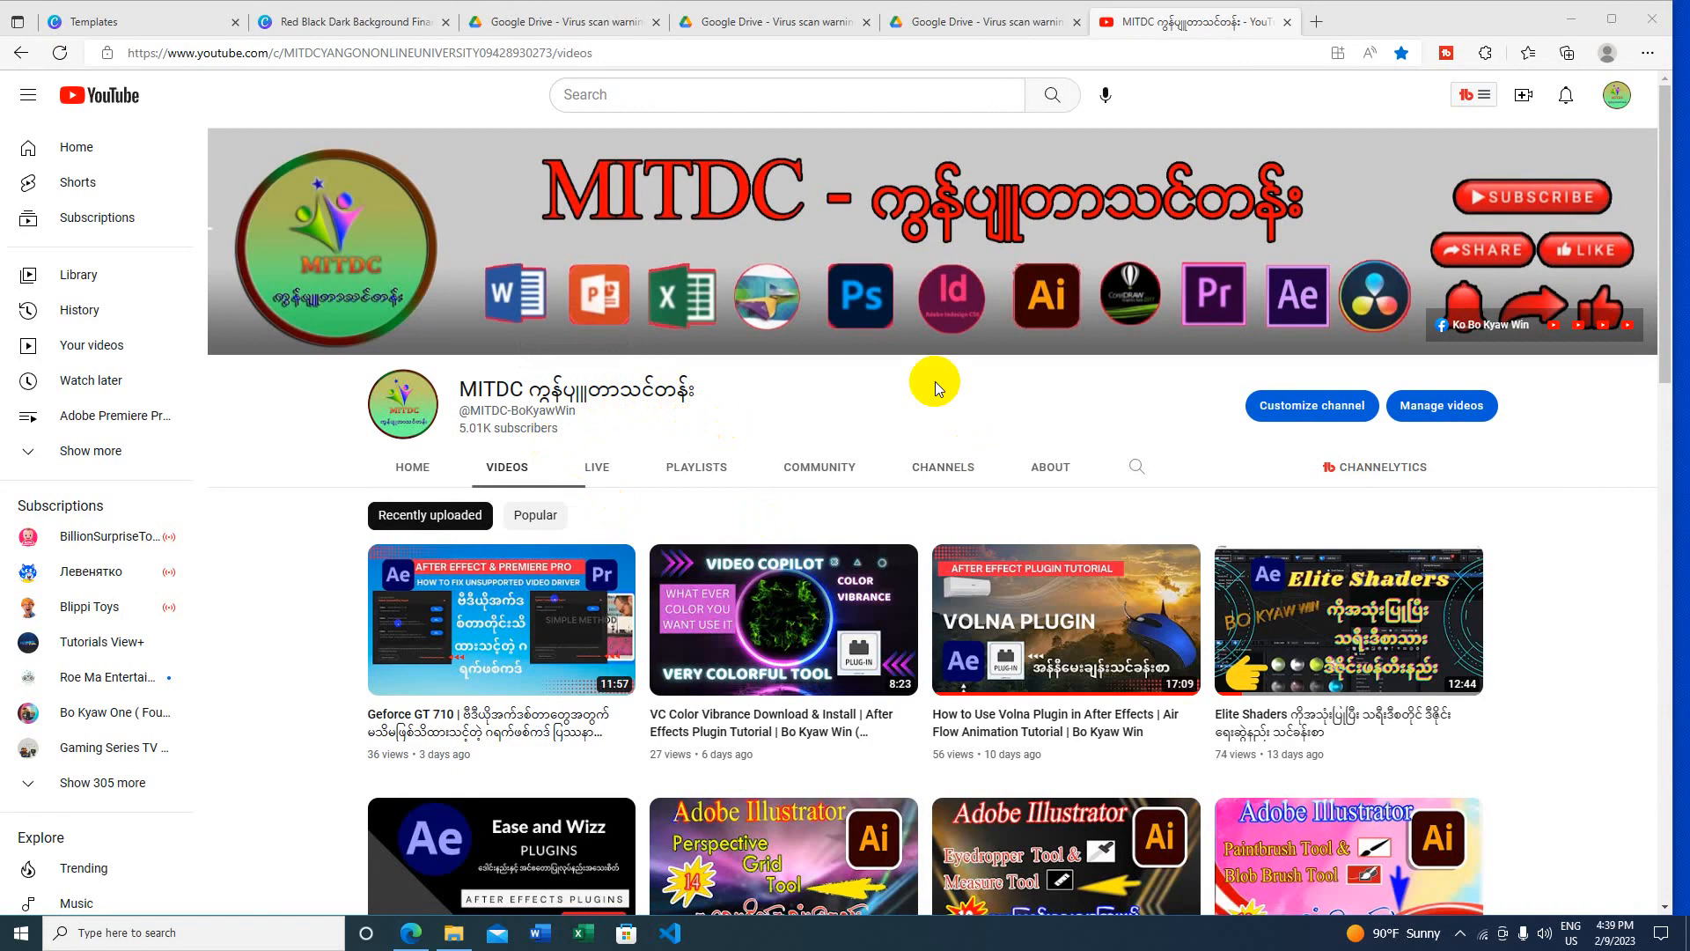
# Step: Review the part3, part2 and part1 Drive download warning pages, then minimize Edge
pyautogui.click(947, 21)
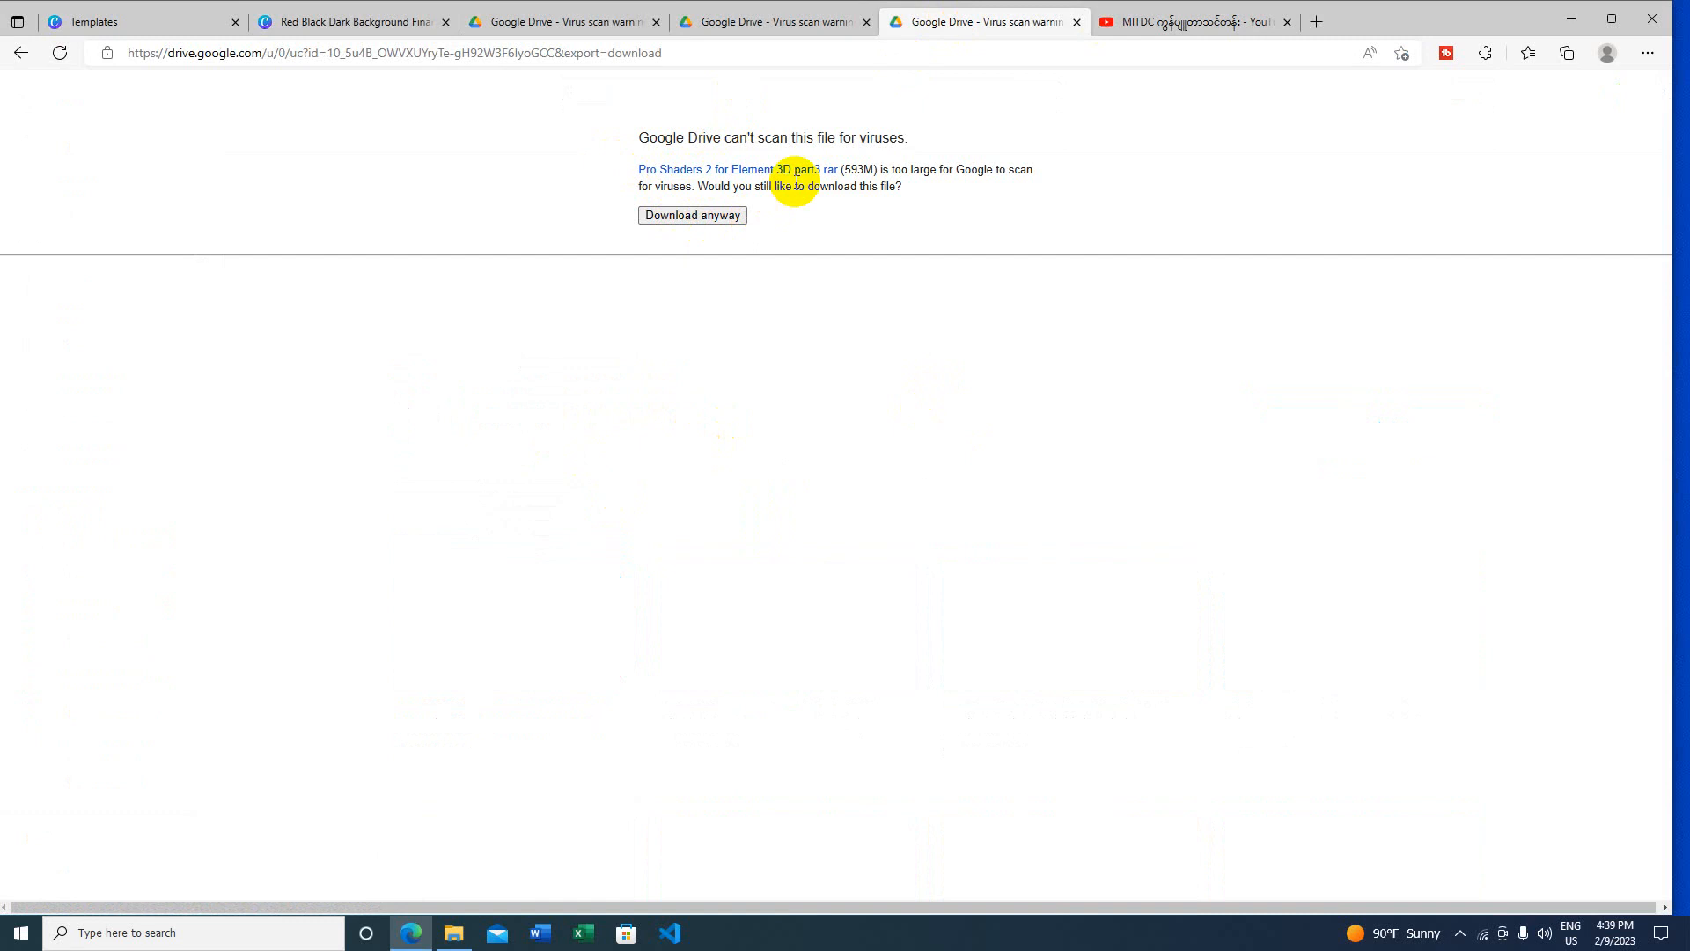
pyautogui.click(797, 22)
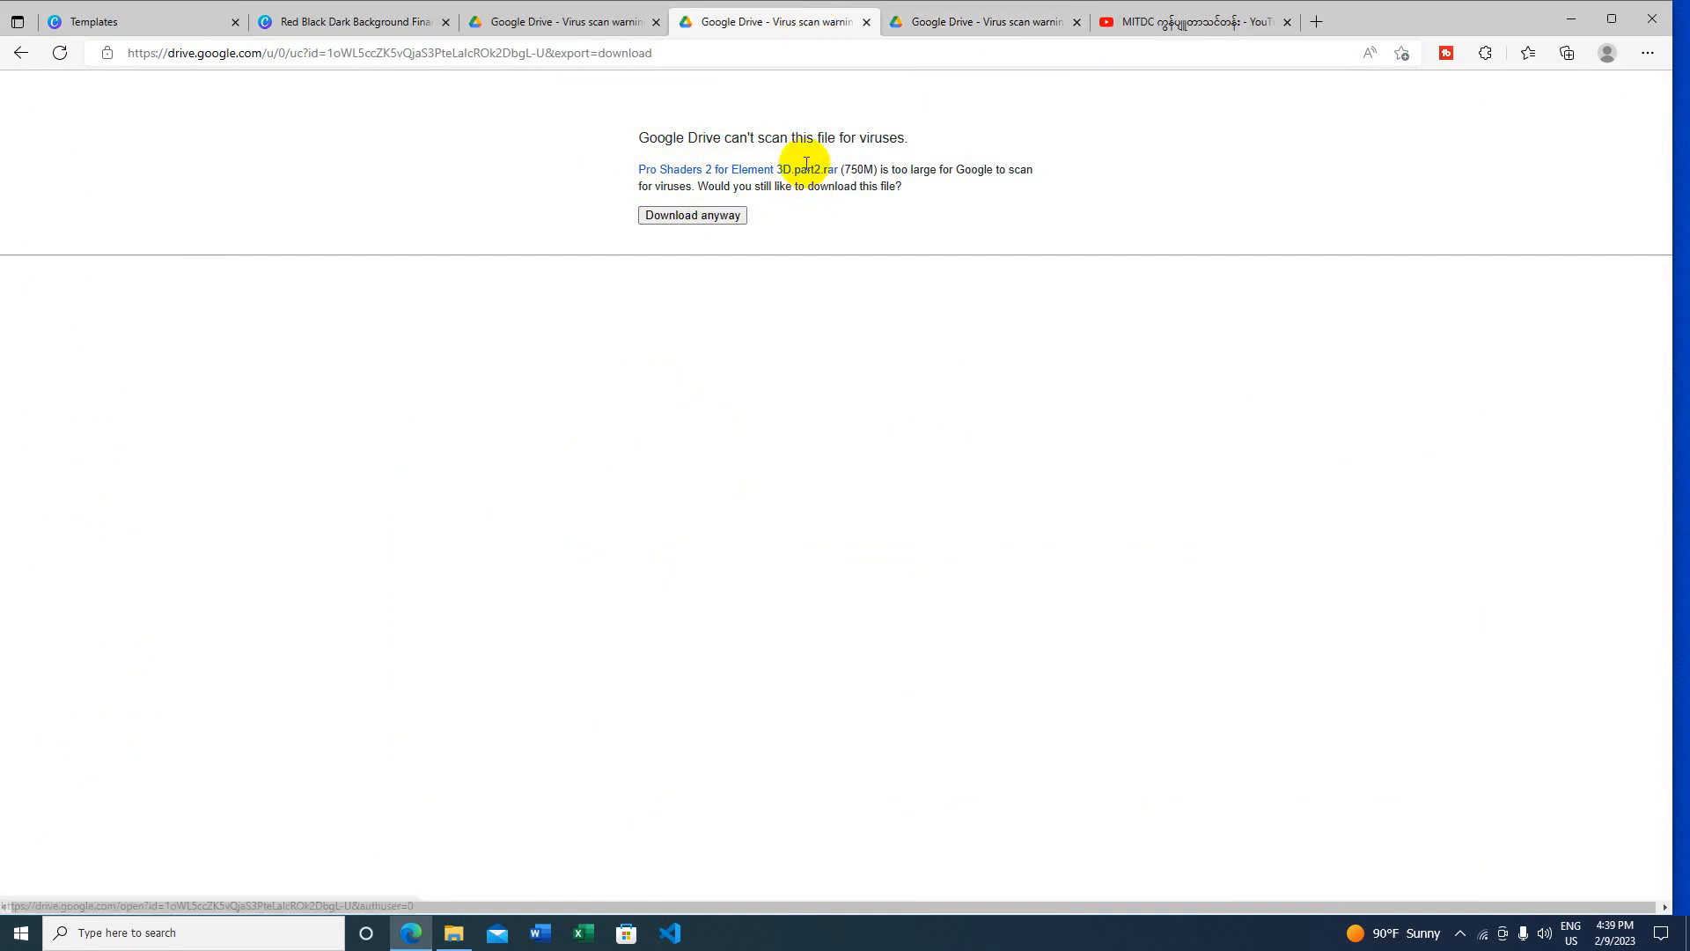
pyautogui.click(551, 25)
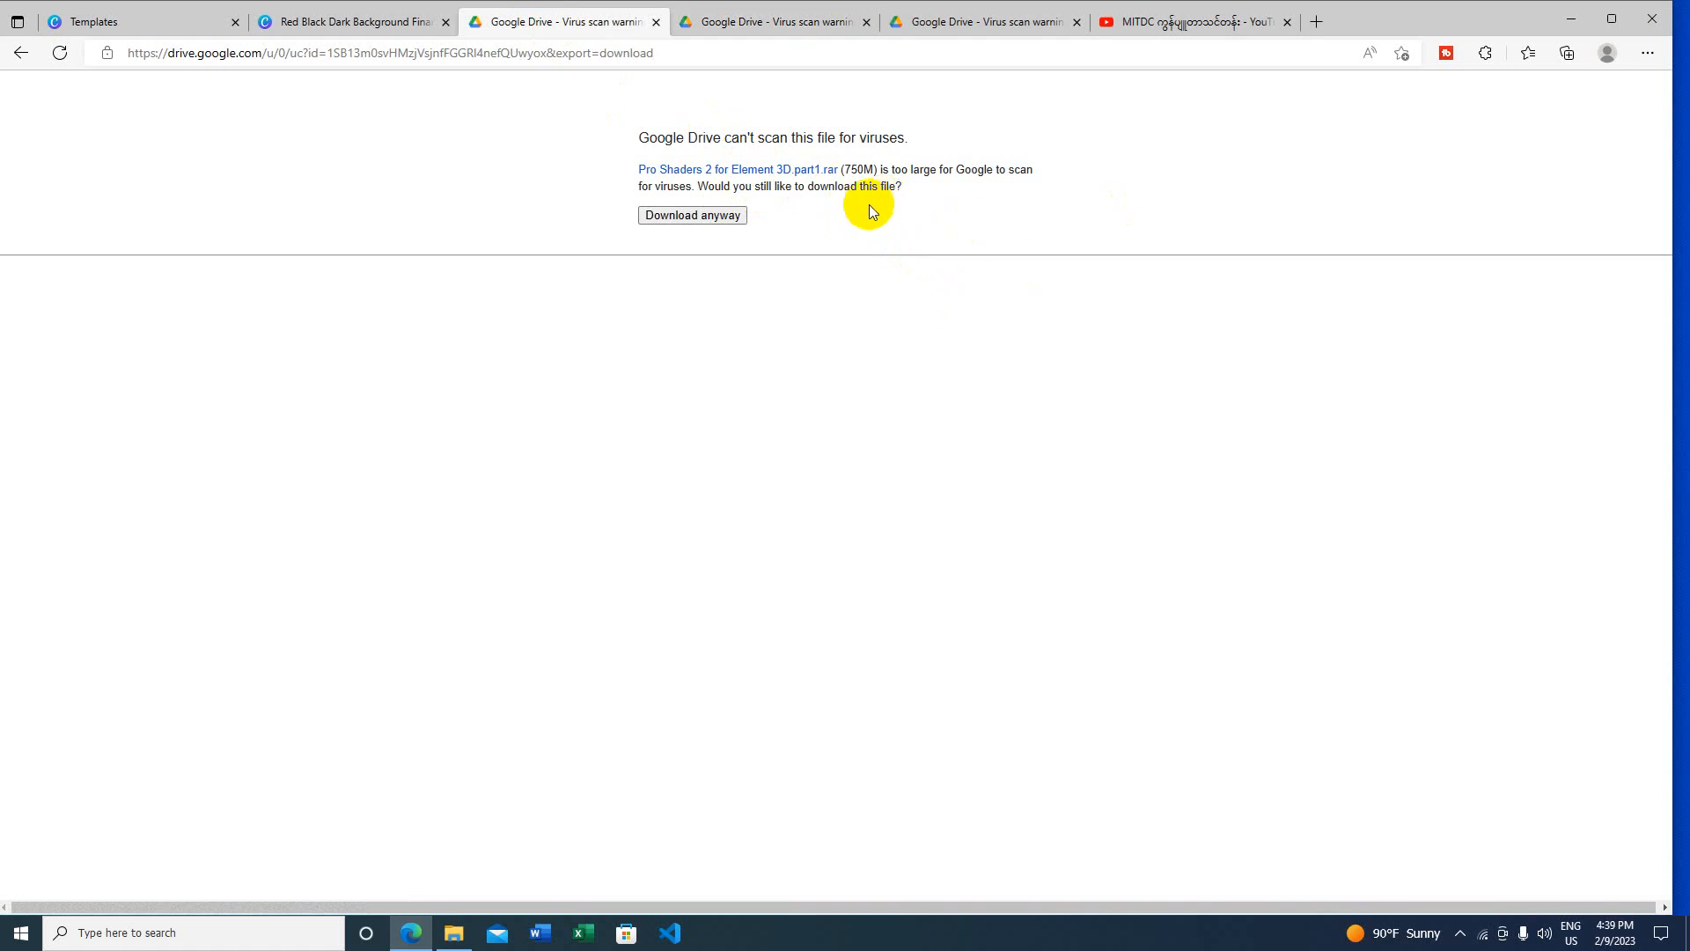
pyautogui.click(773, 22)
pyautogui.click(904, 28)
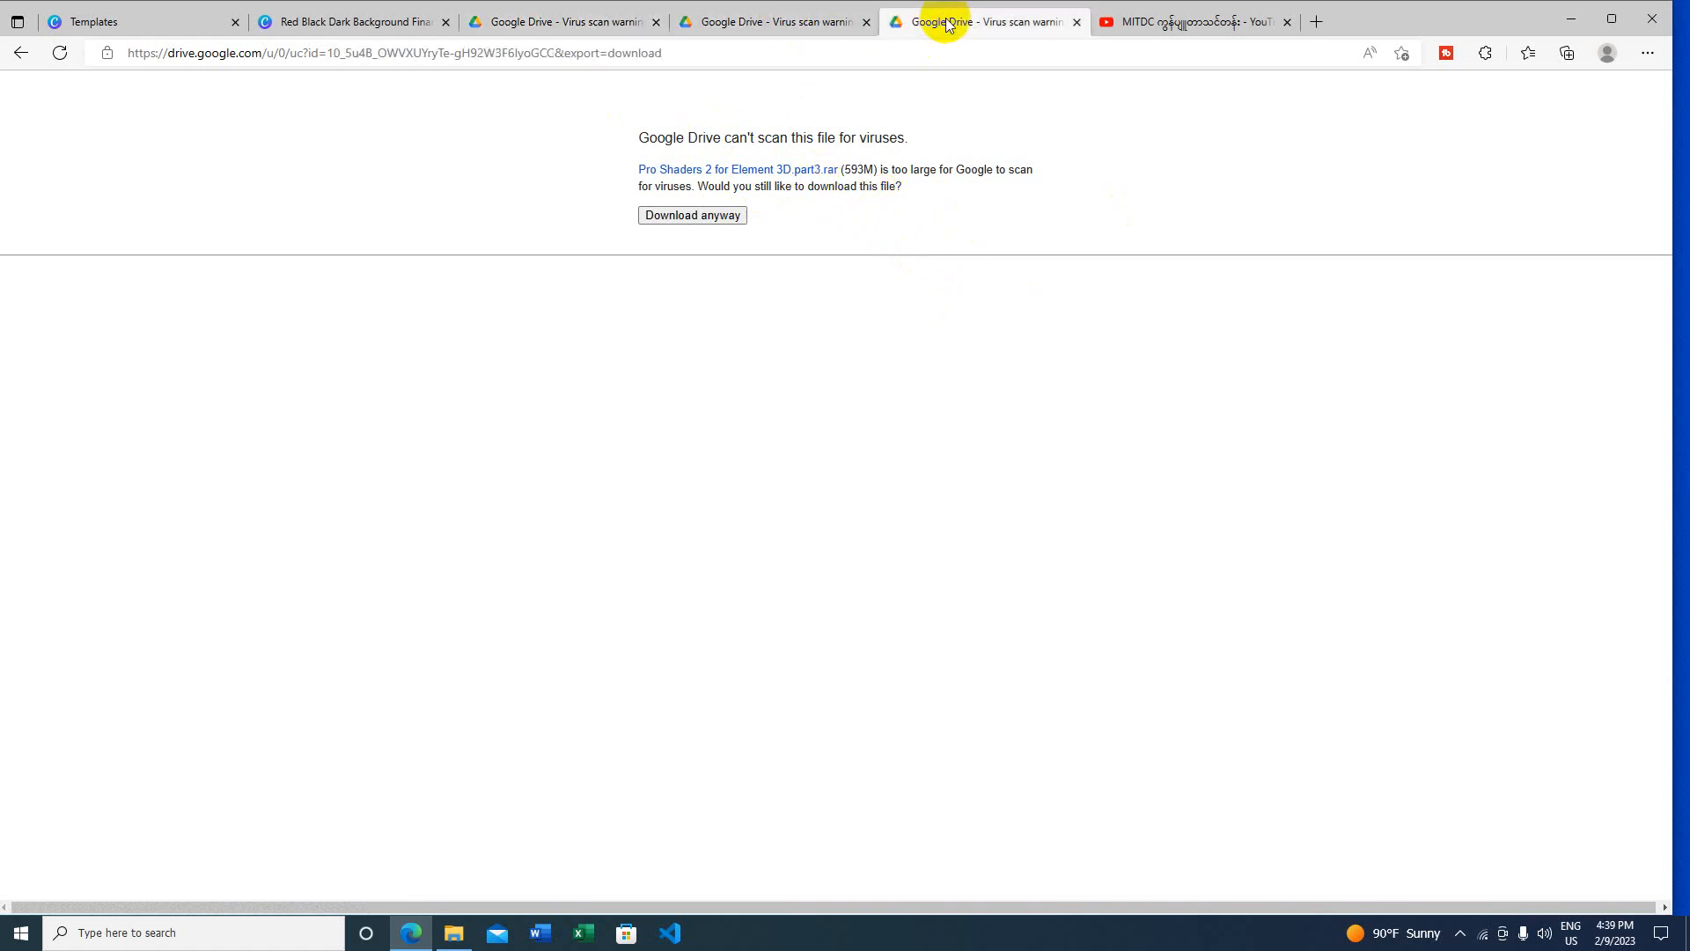
pyautogui.click(1571, 19)
pyautogui.click(1413, 369)
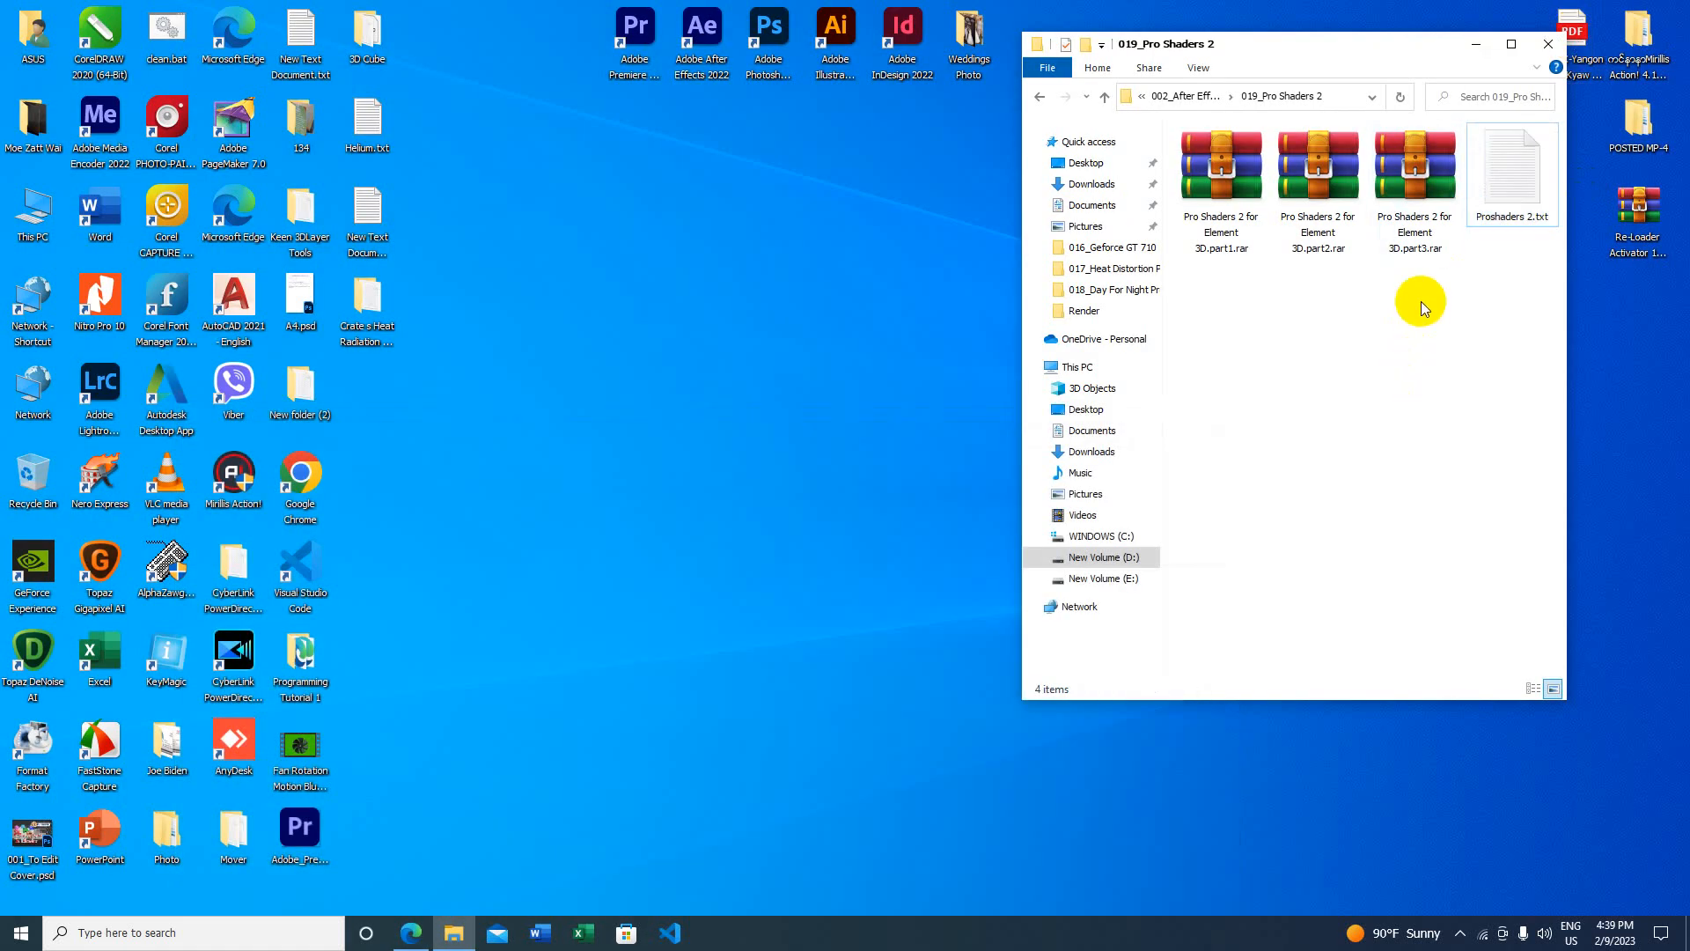
# Step: Extract the three selected Pro Shaders 2 rar parts to the Desktop with WinRAR
pyautogui.moveTo(1439, 288); pyautogui.dragTo(1226, 204)
pyautogui.click(1261, 303)
pyautogui.moveTo(1428, 283); pyautogui.dragTo(1183, 157)
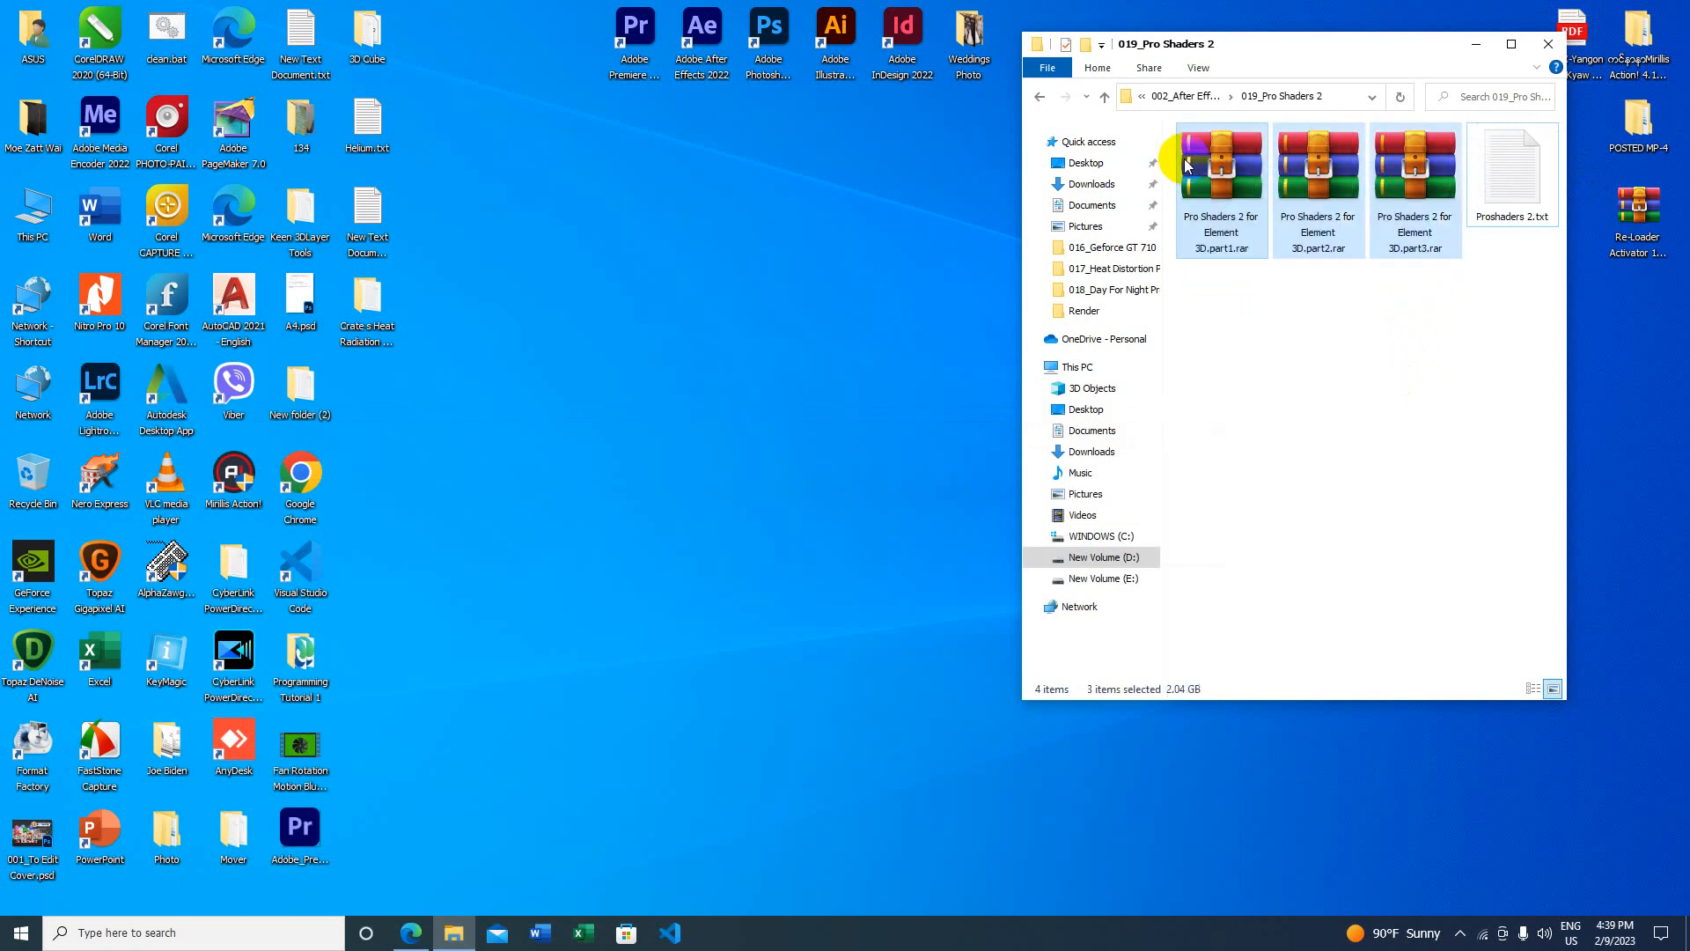
pyautogui.rightClick(1221, 193)
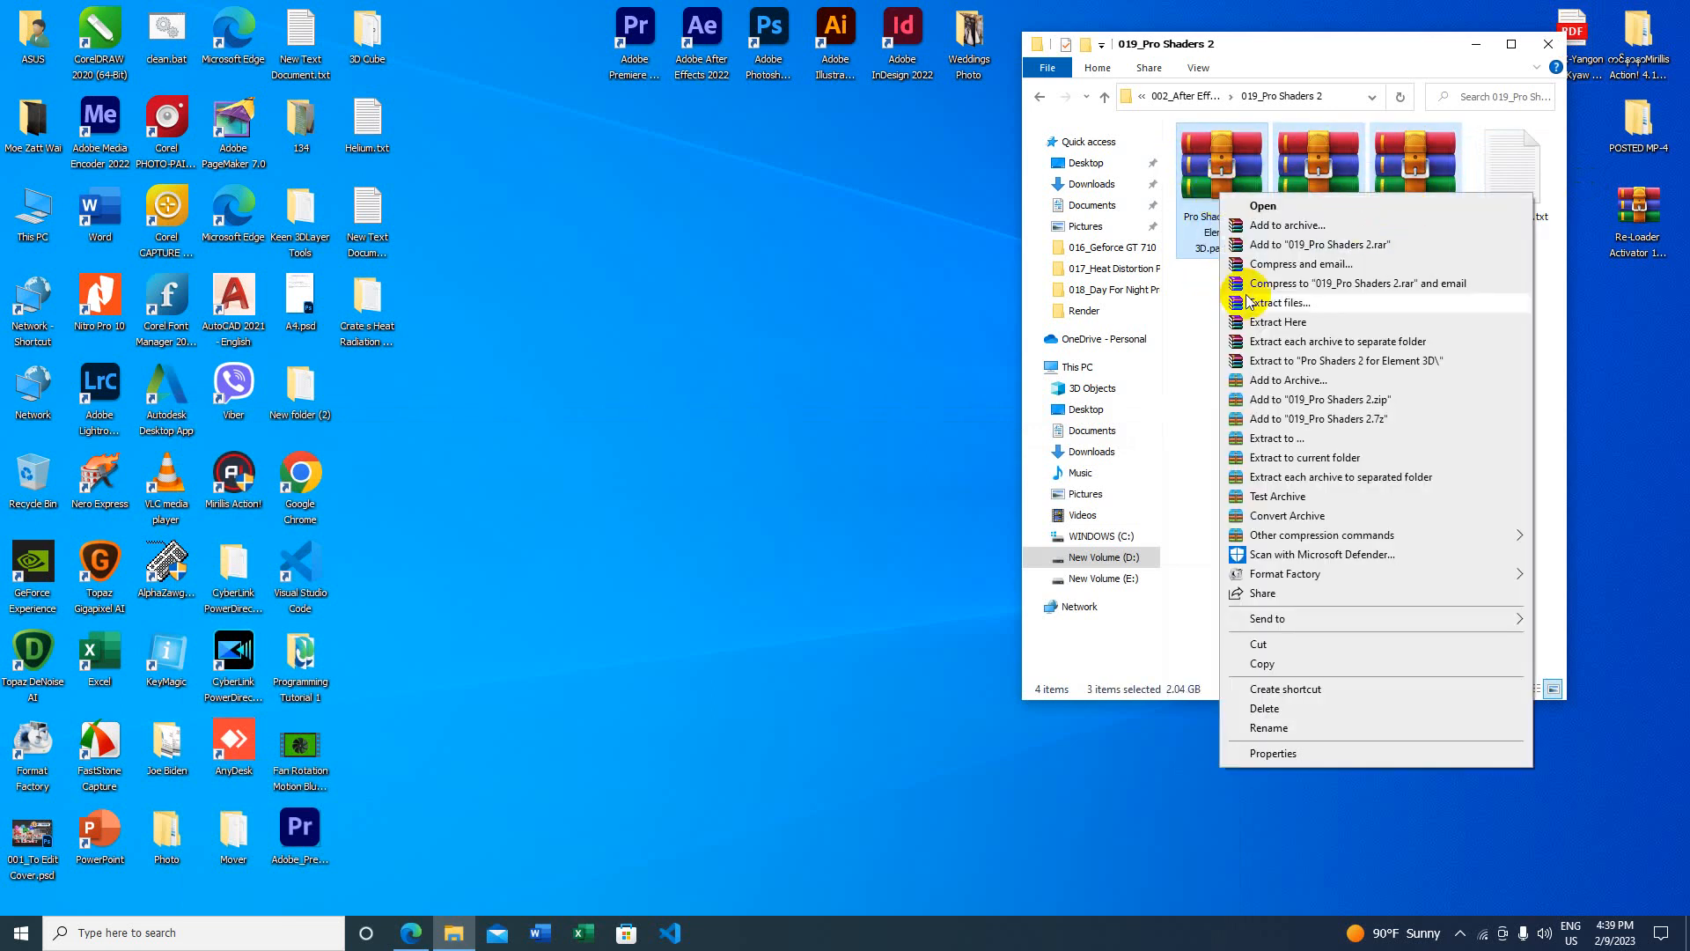
pyautogui.click(1290, 302)
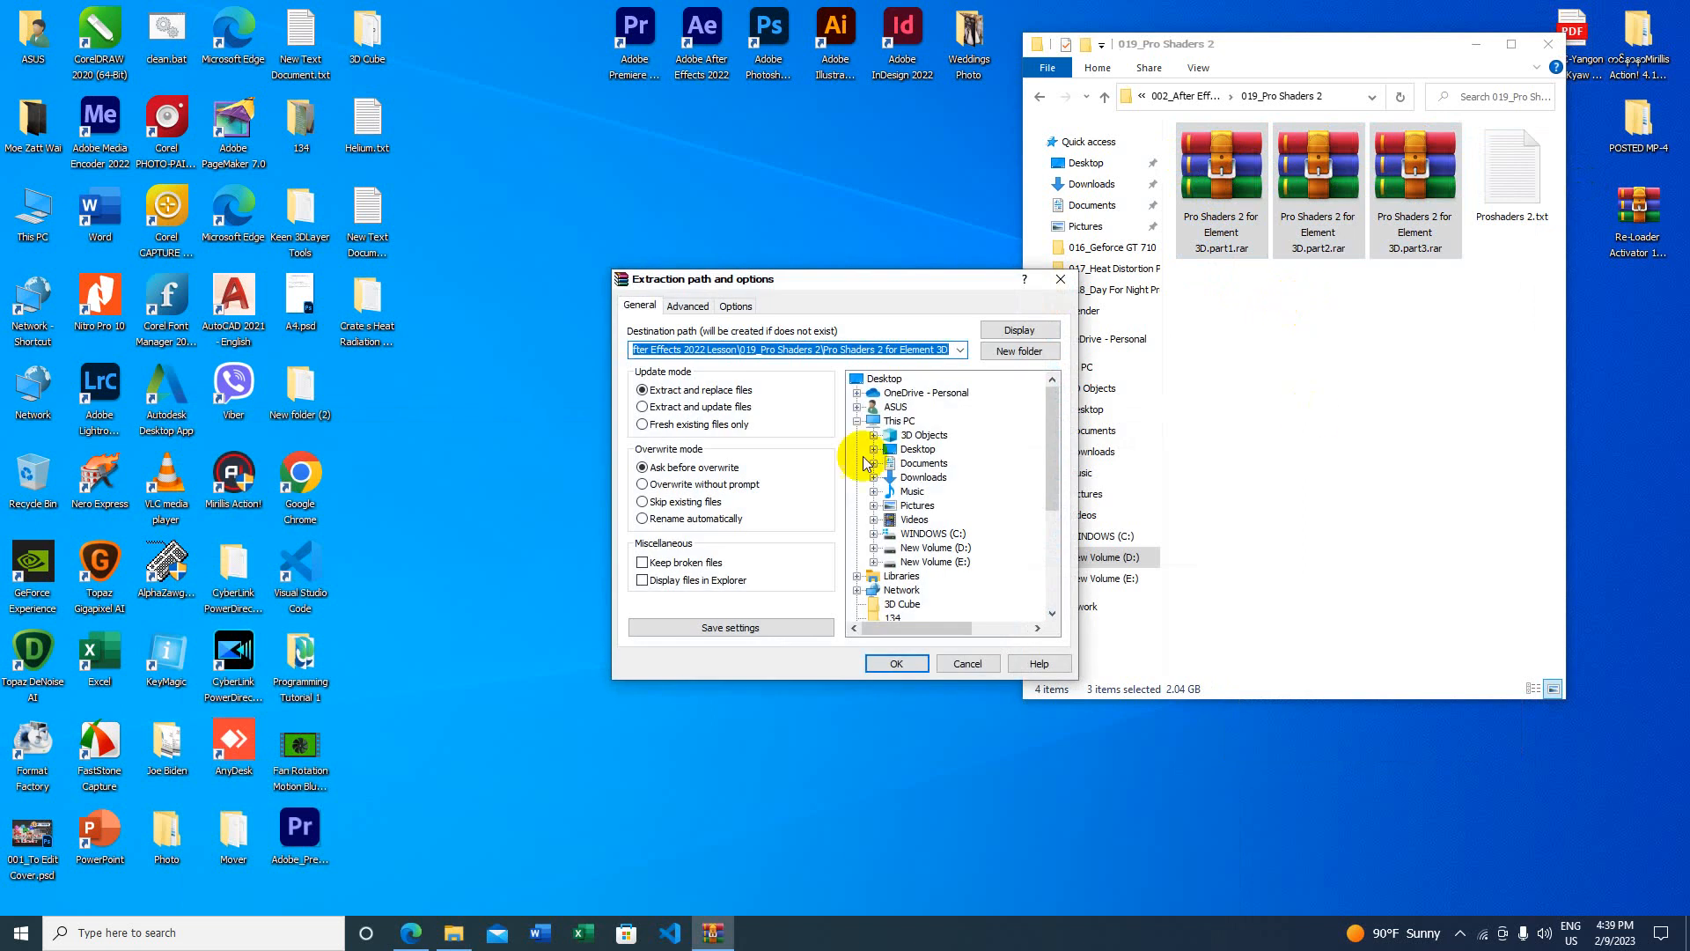
pyautogui.click(885, 379)
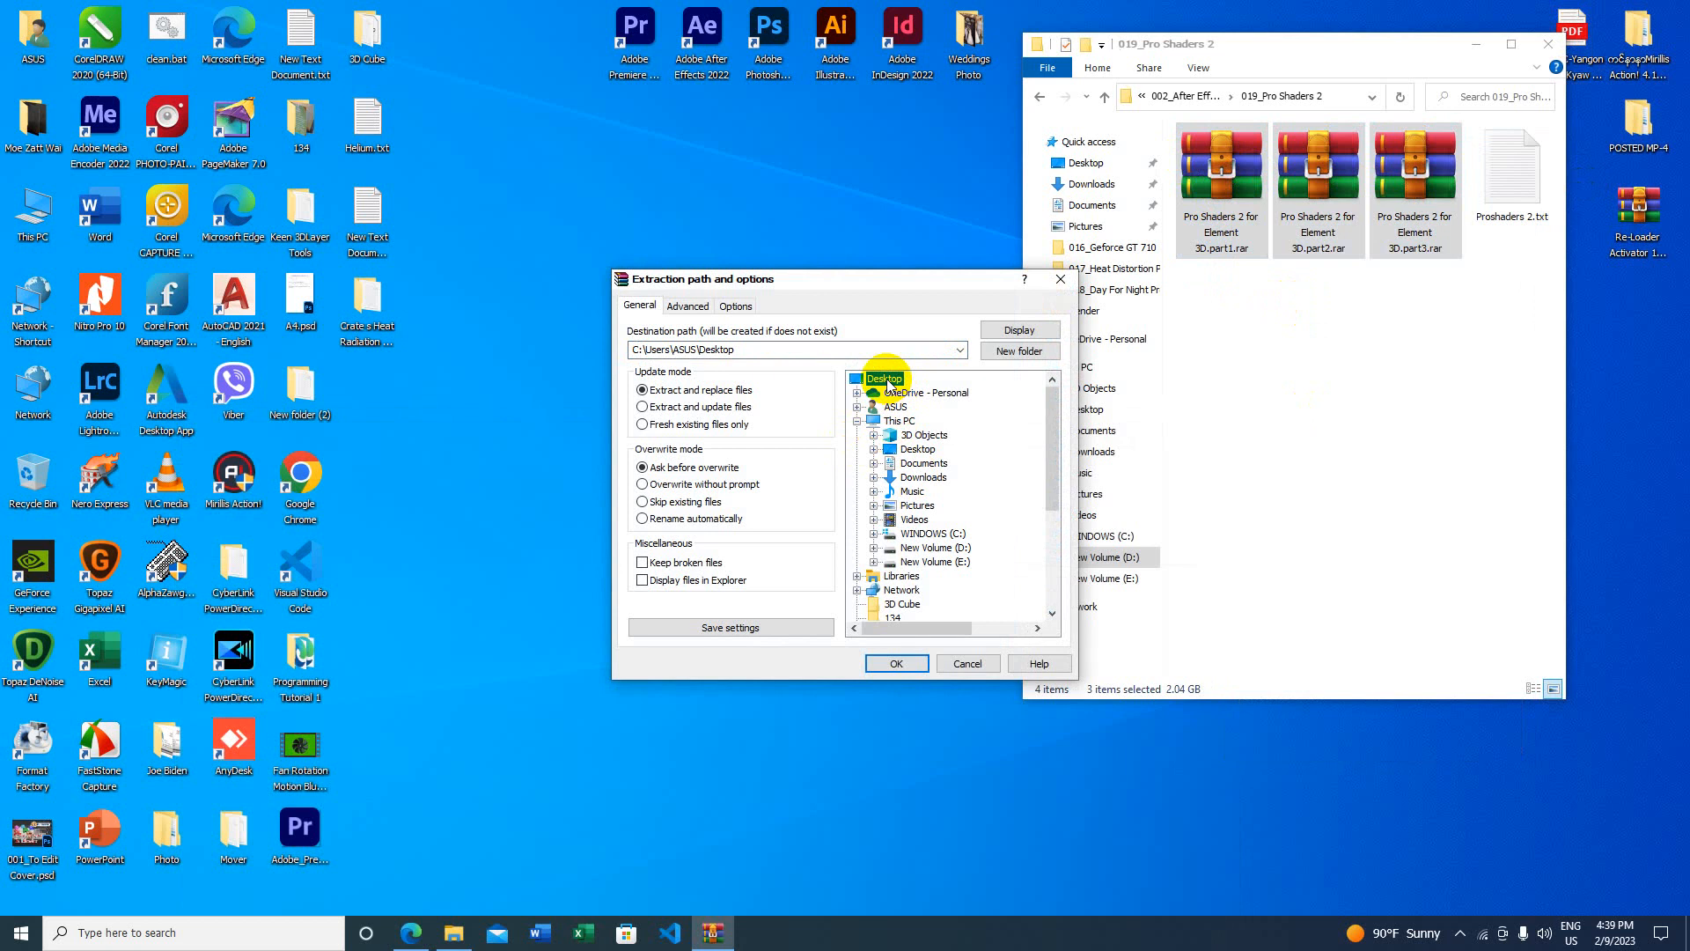
pyautogui.click(893, 663)
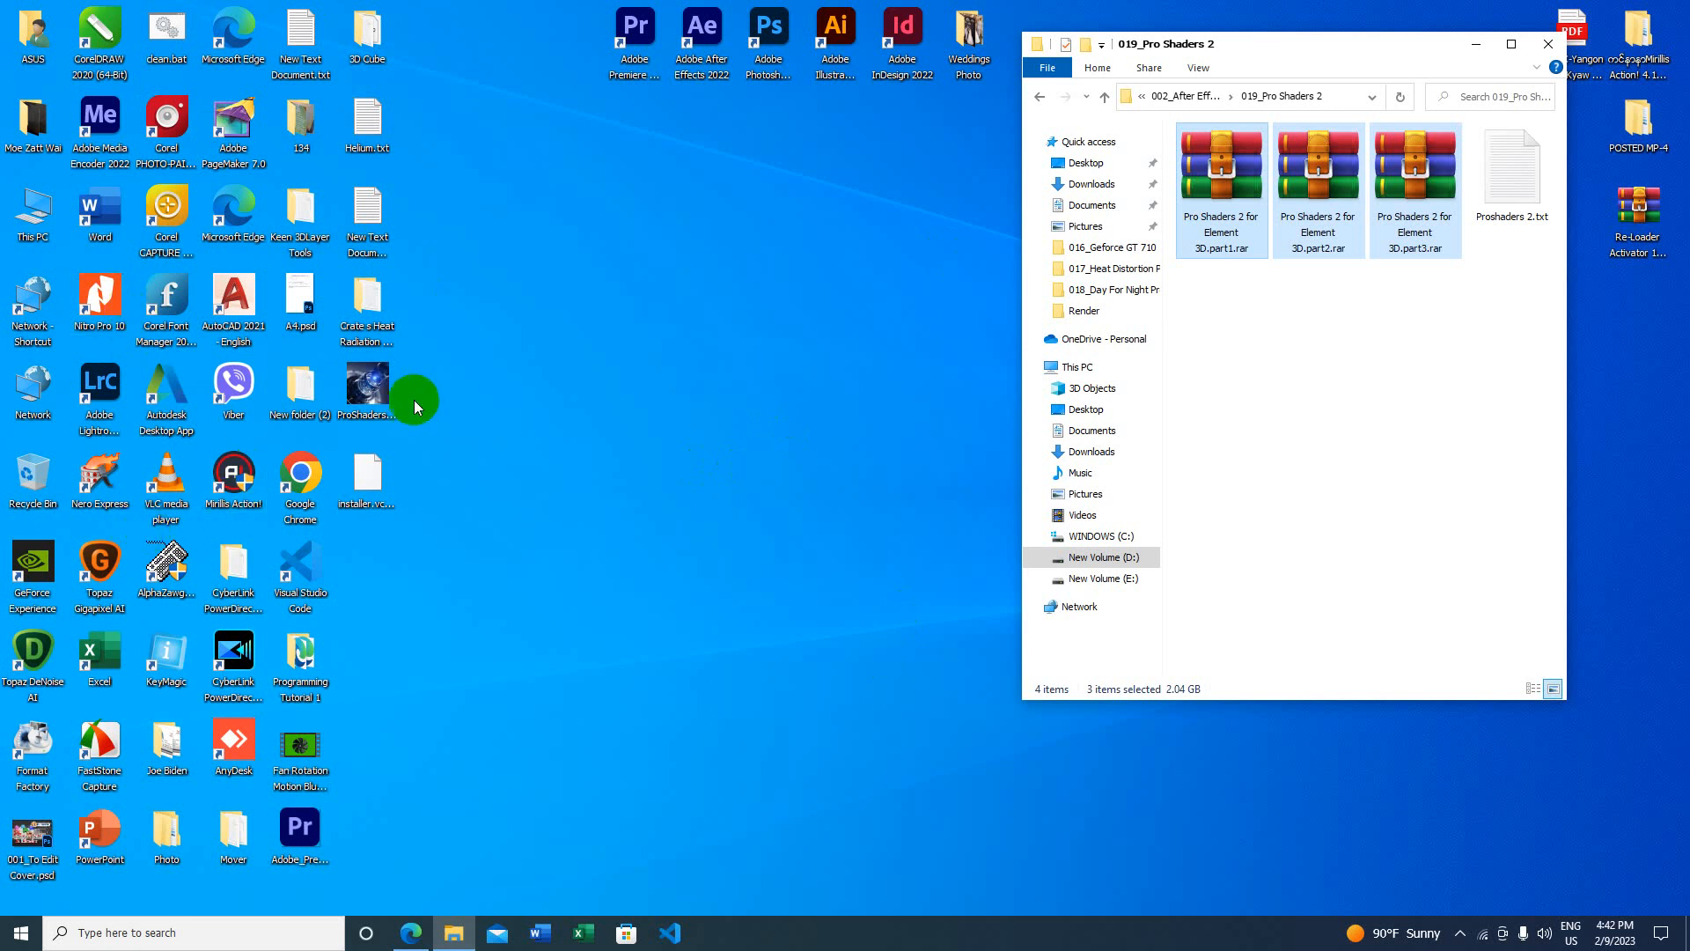
# Step: Move the two extracted items to the middle of the desktop
pyautogui.moveTo(367, 388); pyautogui.dragTo(702, 300)
pyautogui.click(363, 483)
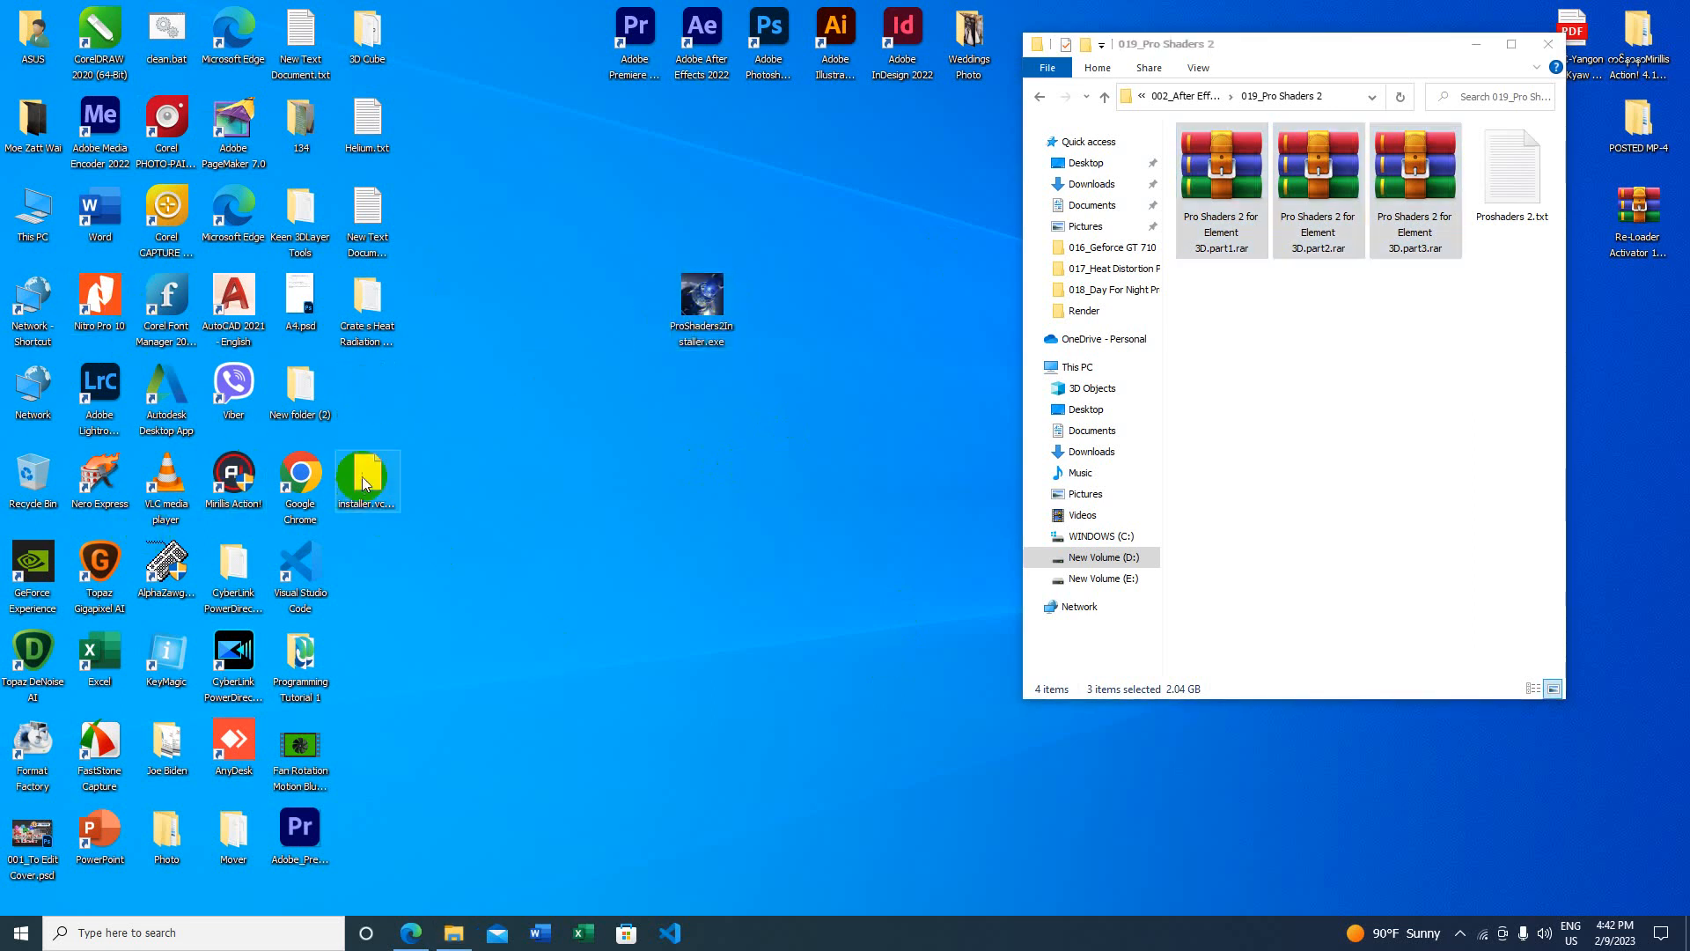
pyautogui.moveTo(363, 482); pyautogui.dragTo(770, 352)
# Step: Launch ProShaders2Installer.exe
pyautogui.click(711, 345)
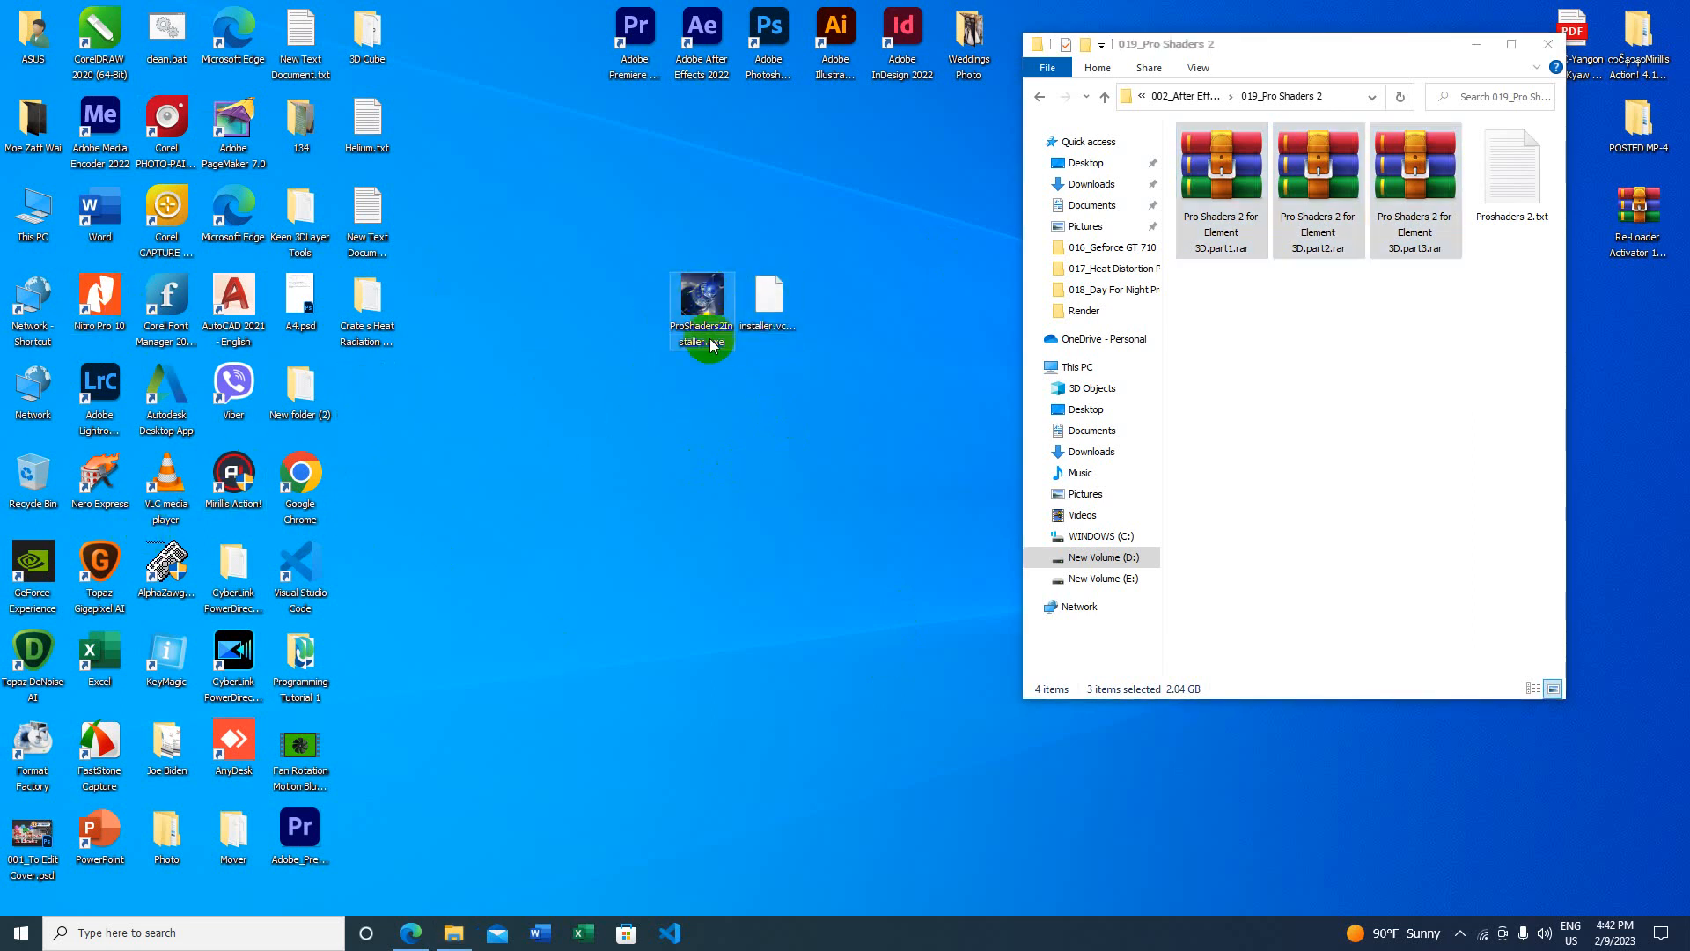
pyautogui.click(702, 316)
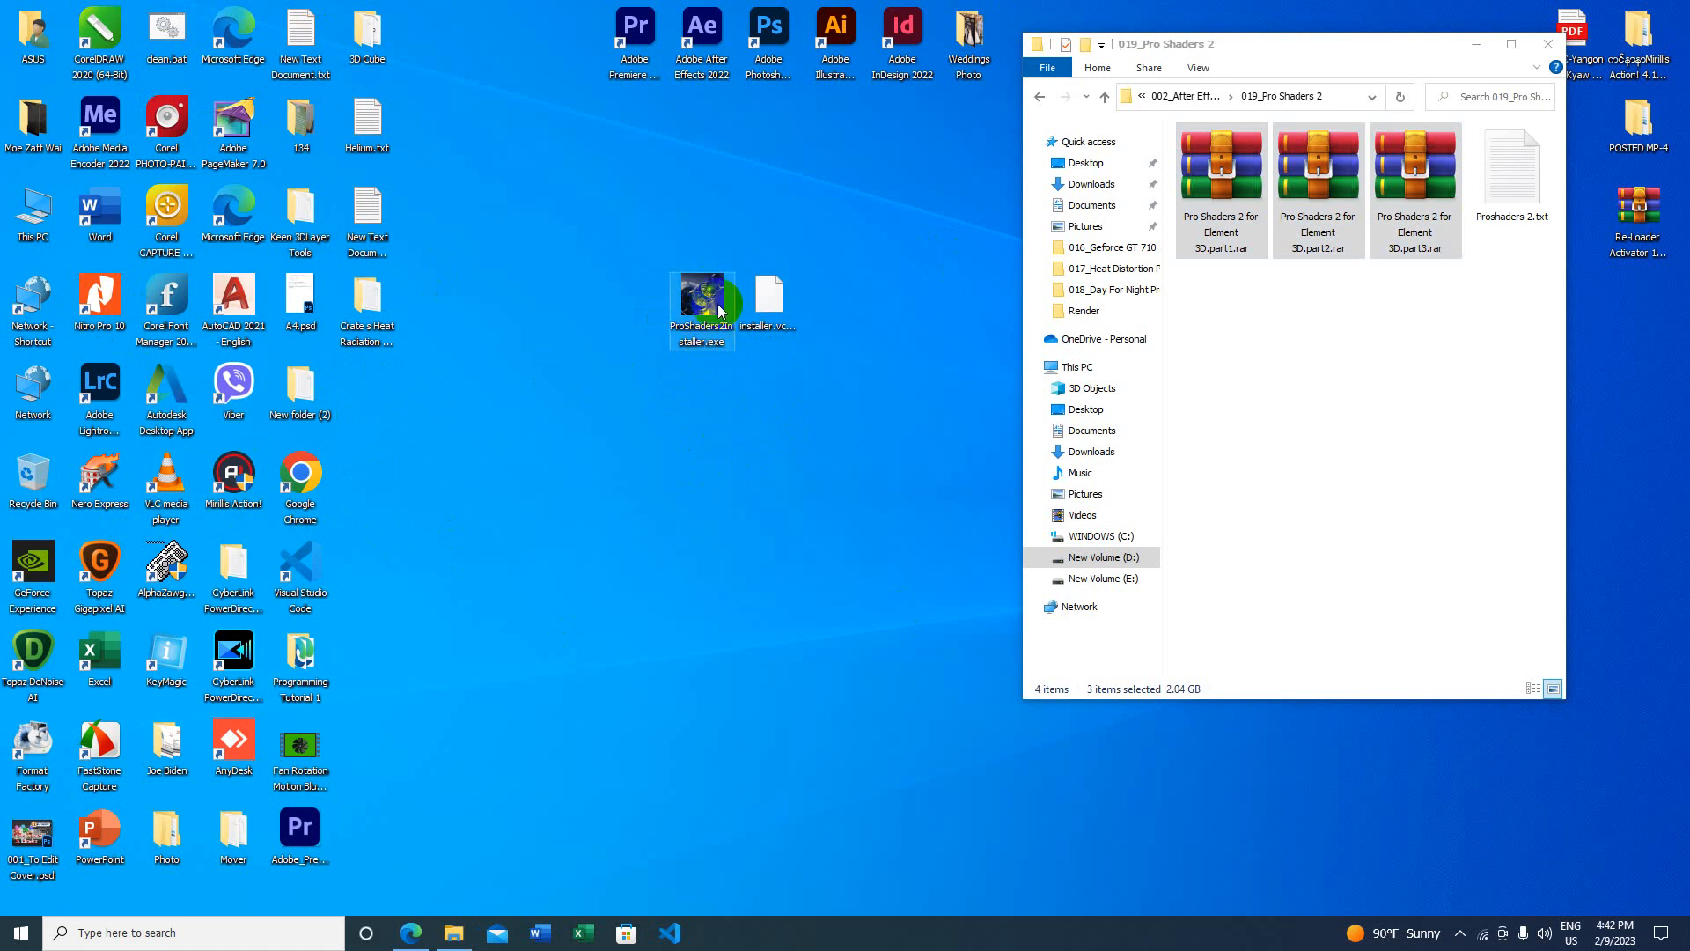
pyautogui.click(708, 295)
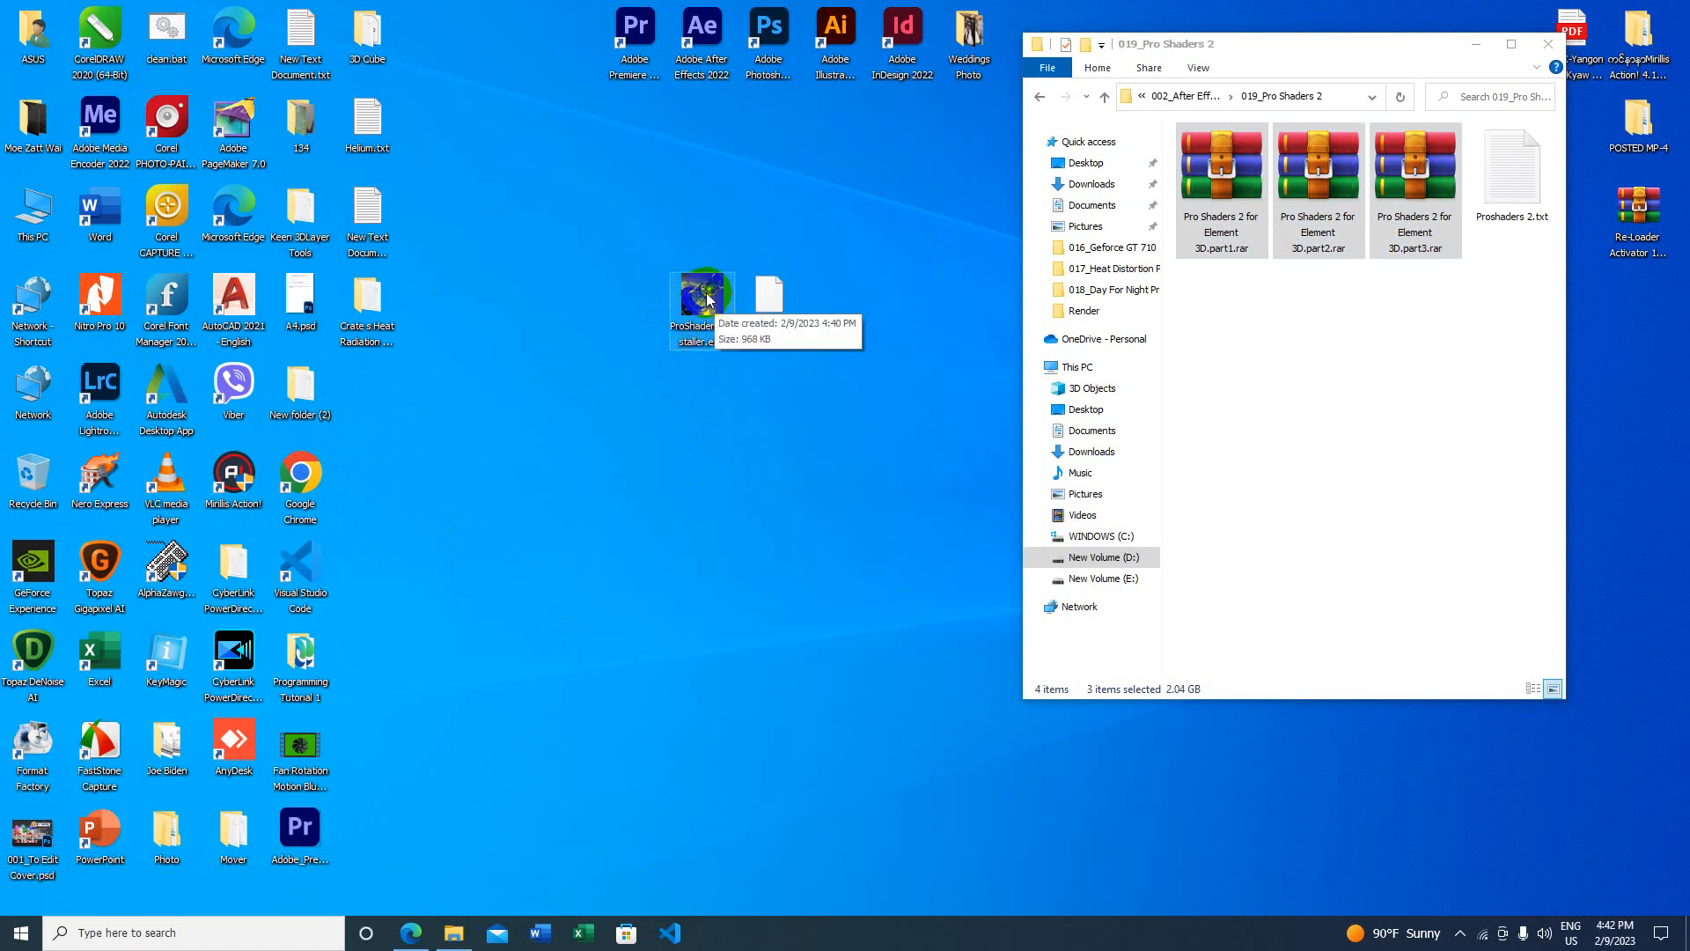
pyautogui.doubleClick(708, 298)
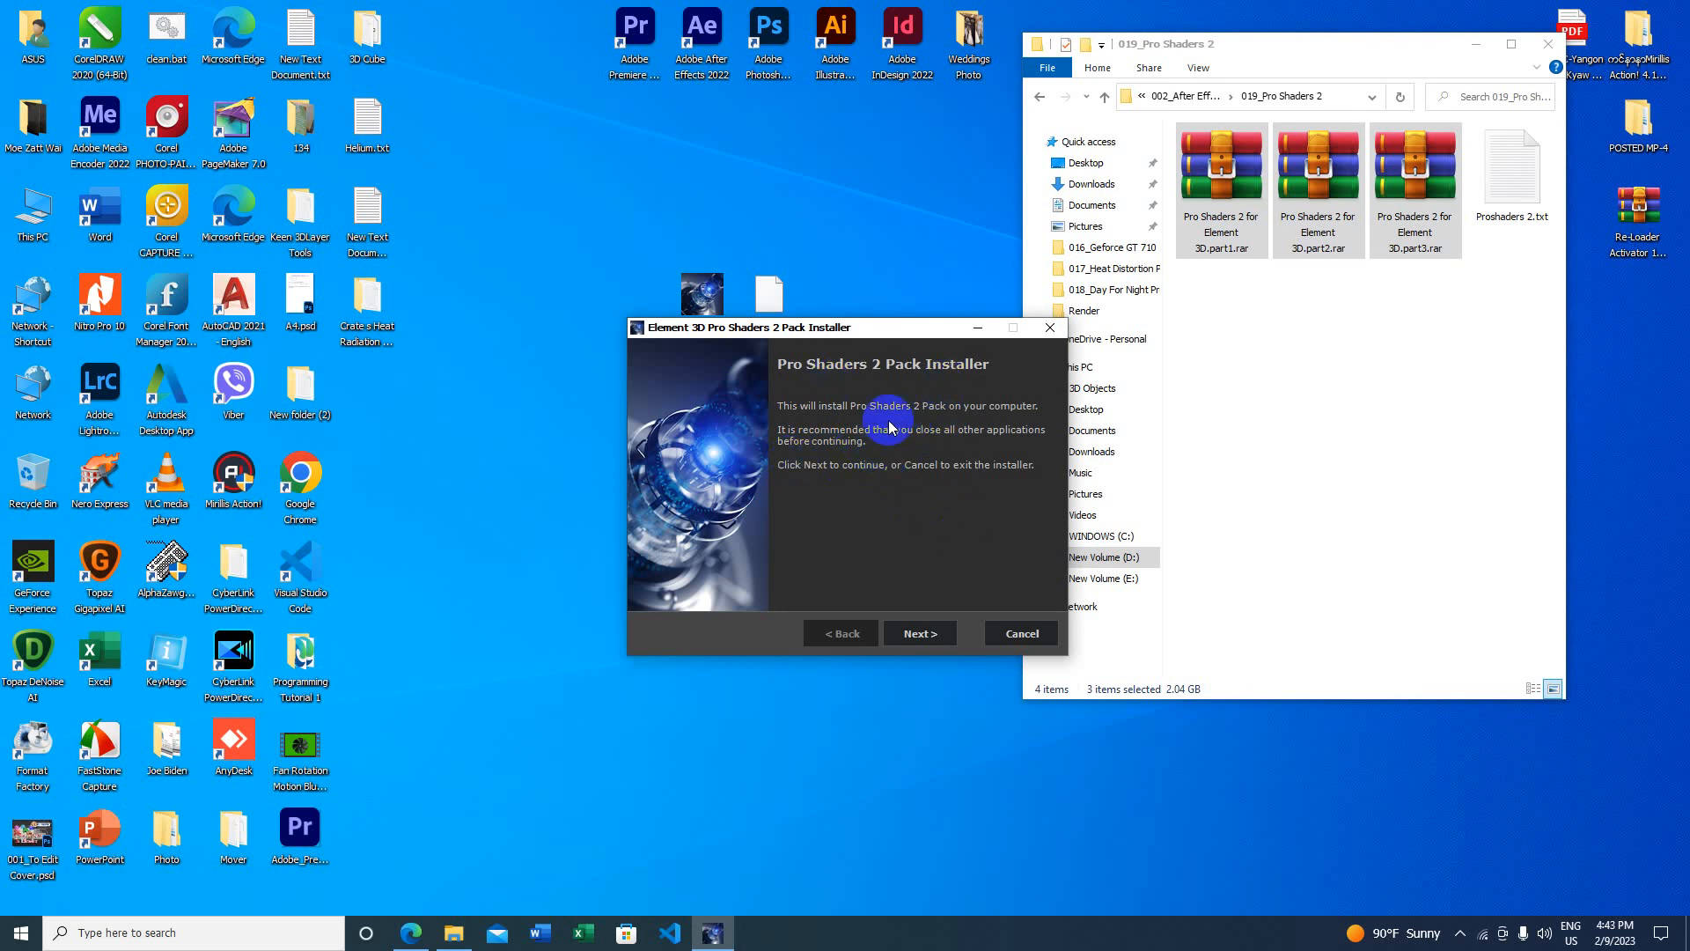
# Step: Accept the license, install the Pro Shaders 2 Pack, finish, and refresh the desktop
pyautogui.click(920, 633)
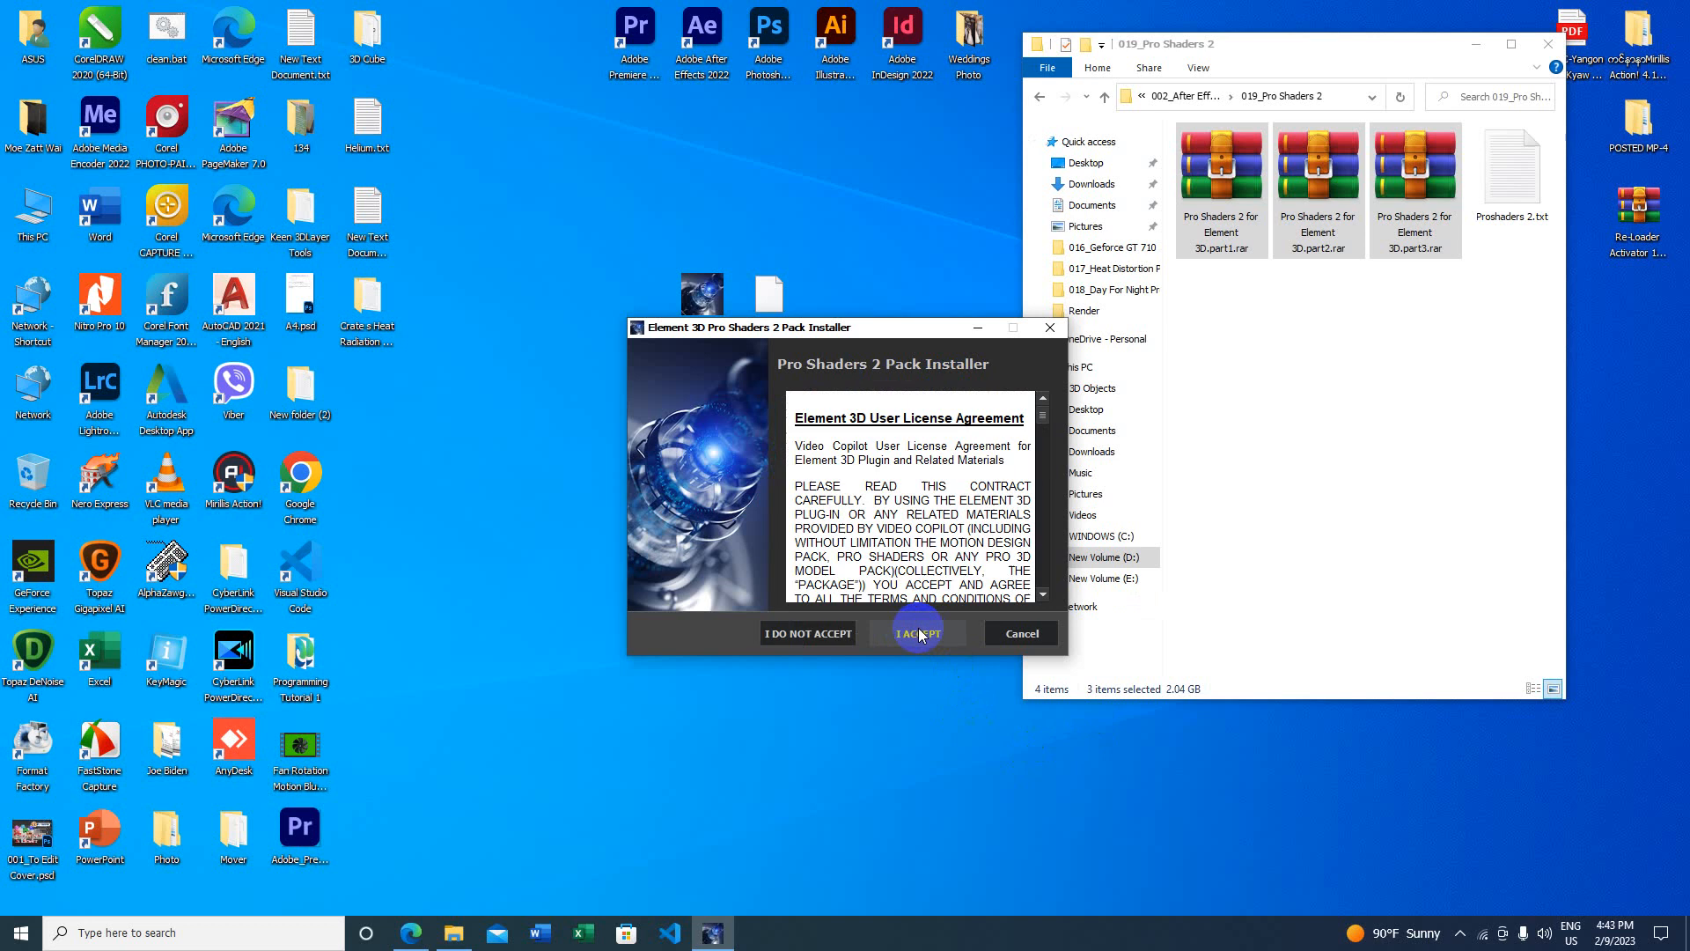
pyautogui.click(923, 635)
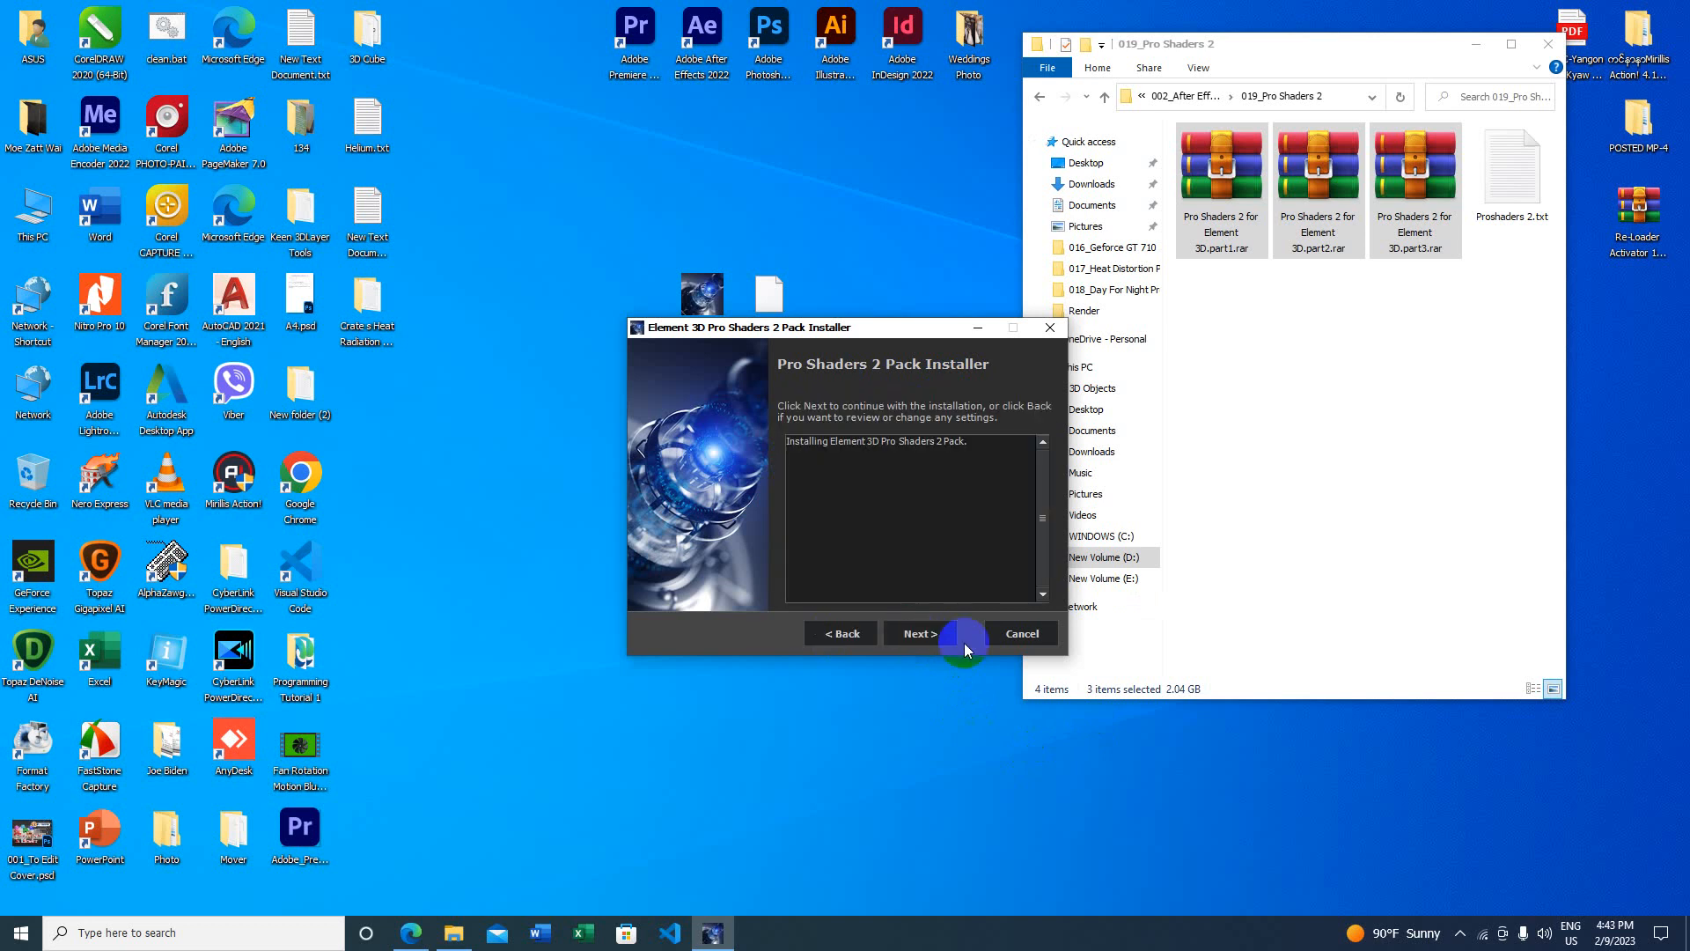
pyautogui.click(923, 633)
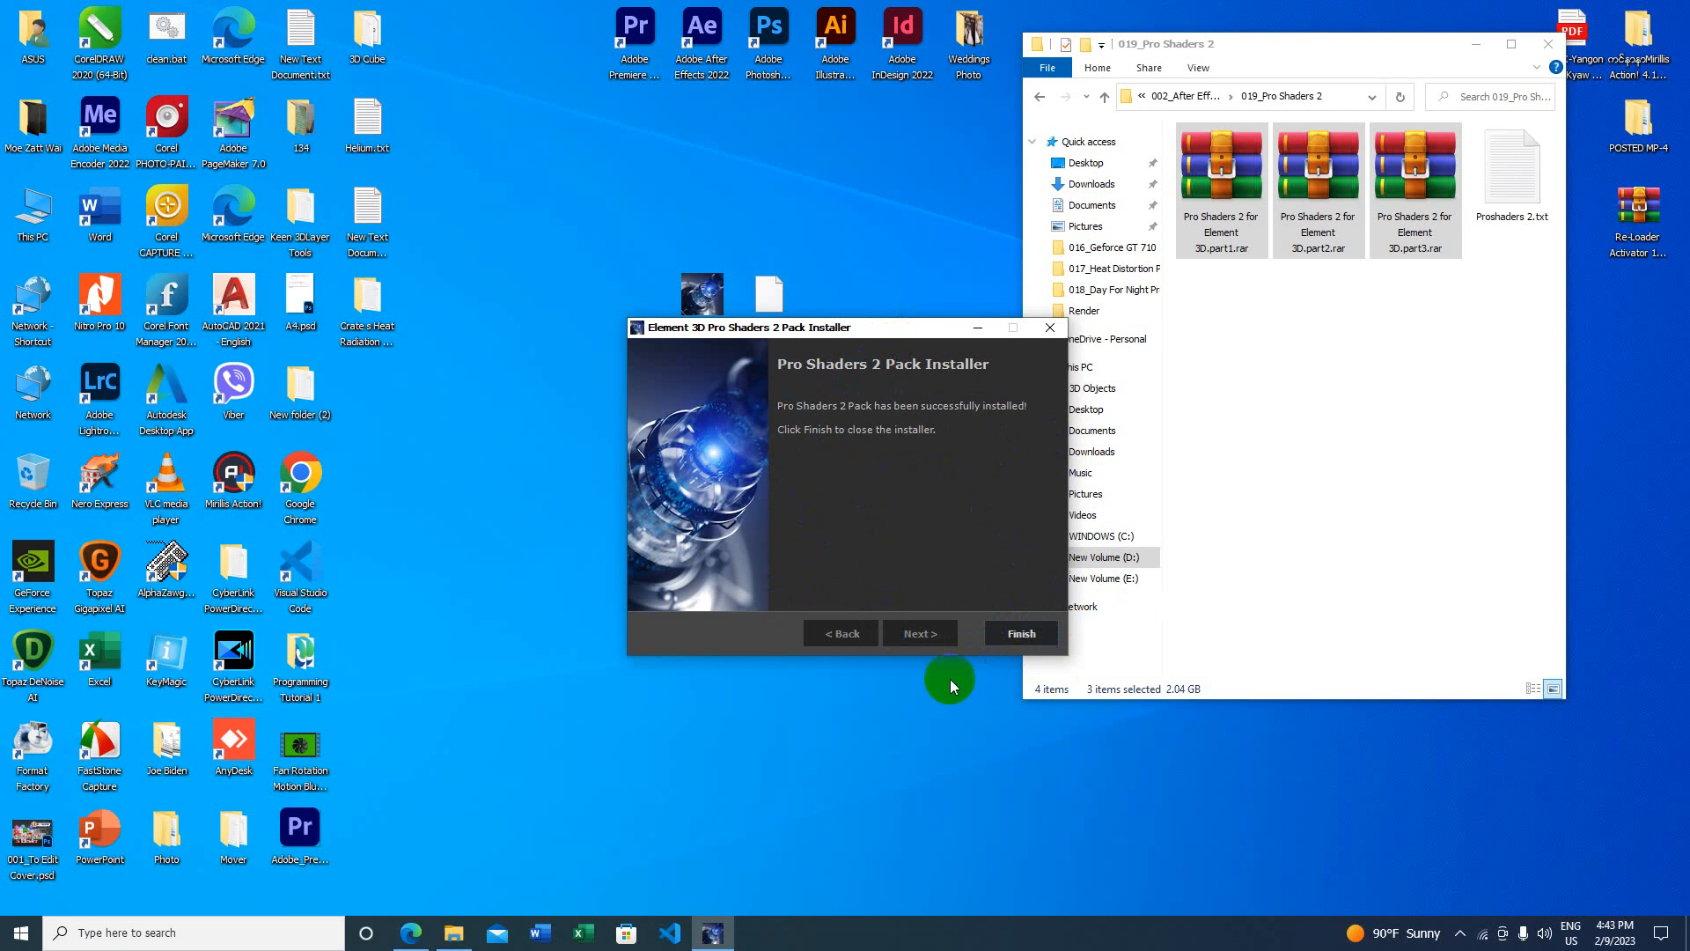
pyautogui.click(1014, 636)
pyautogui.rightClick(619, 393)
pyautogui.click(632, 441)
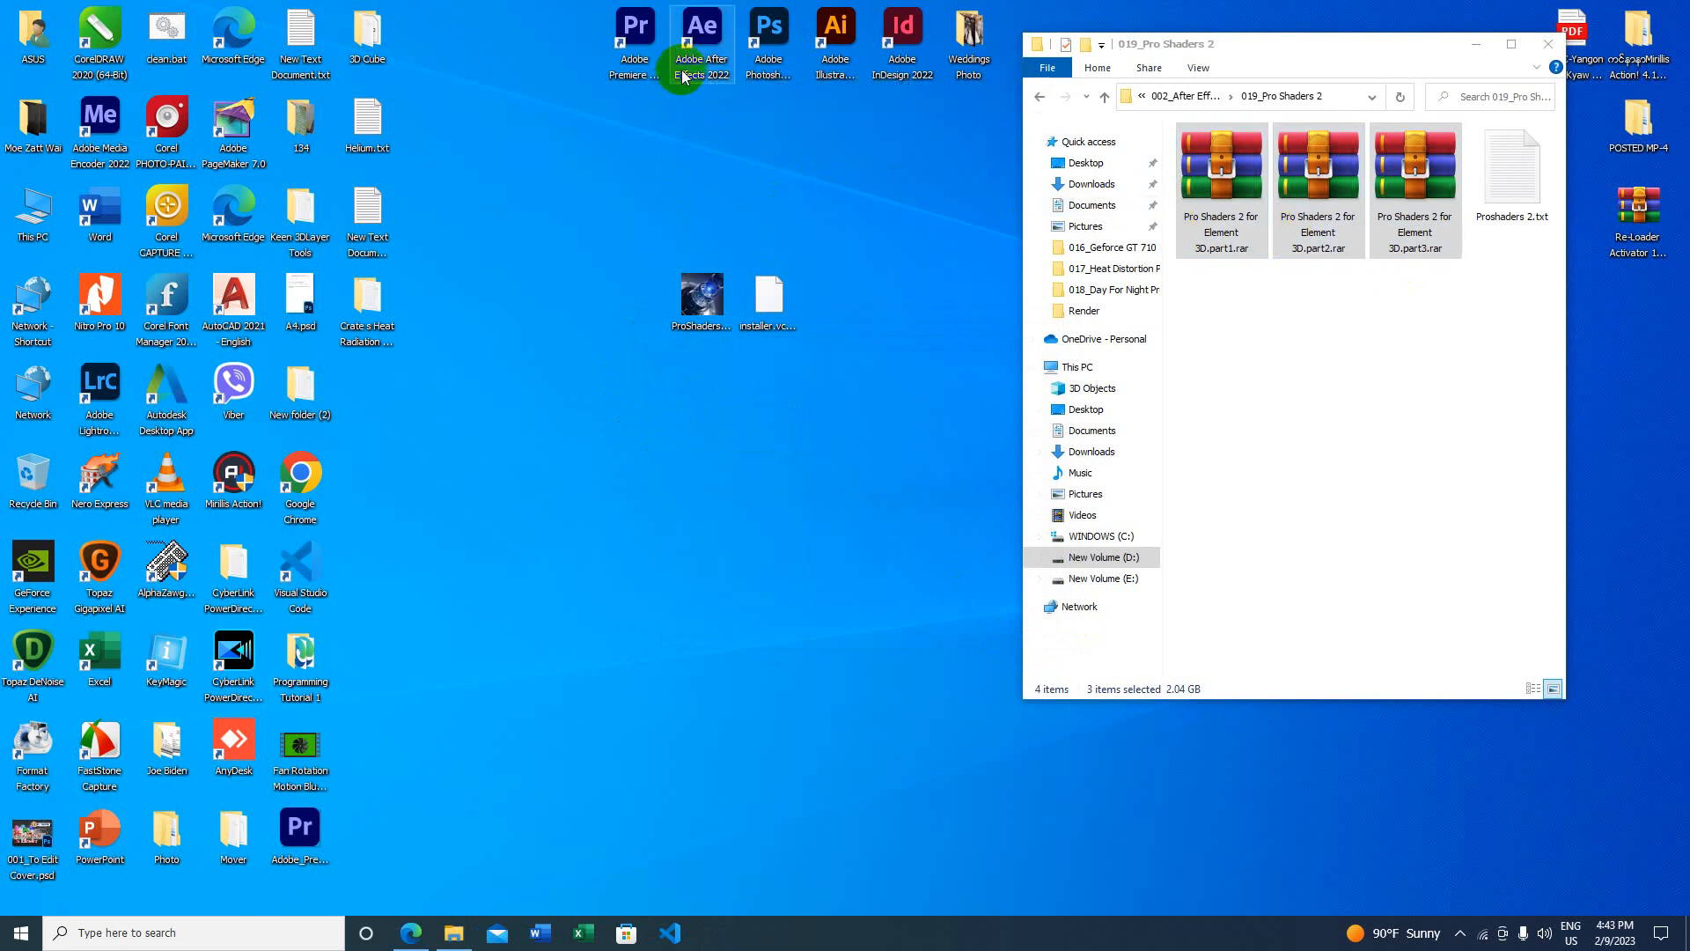
# Step: Move the After Effects shortcut aside, recheck the part1–part3 Drive pages, then minimize Edge
pyautogui.moveTo(694, 47); pyautogui.dragTo(841, 304)
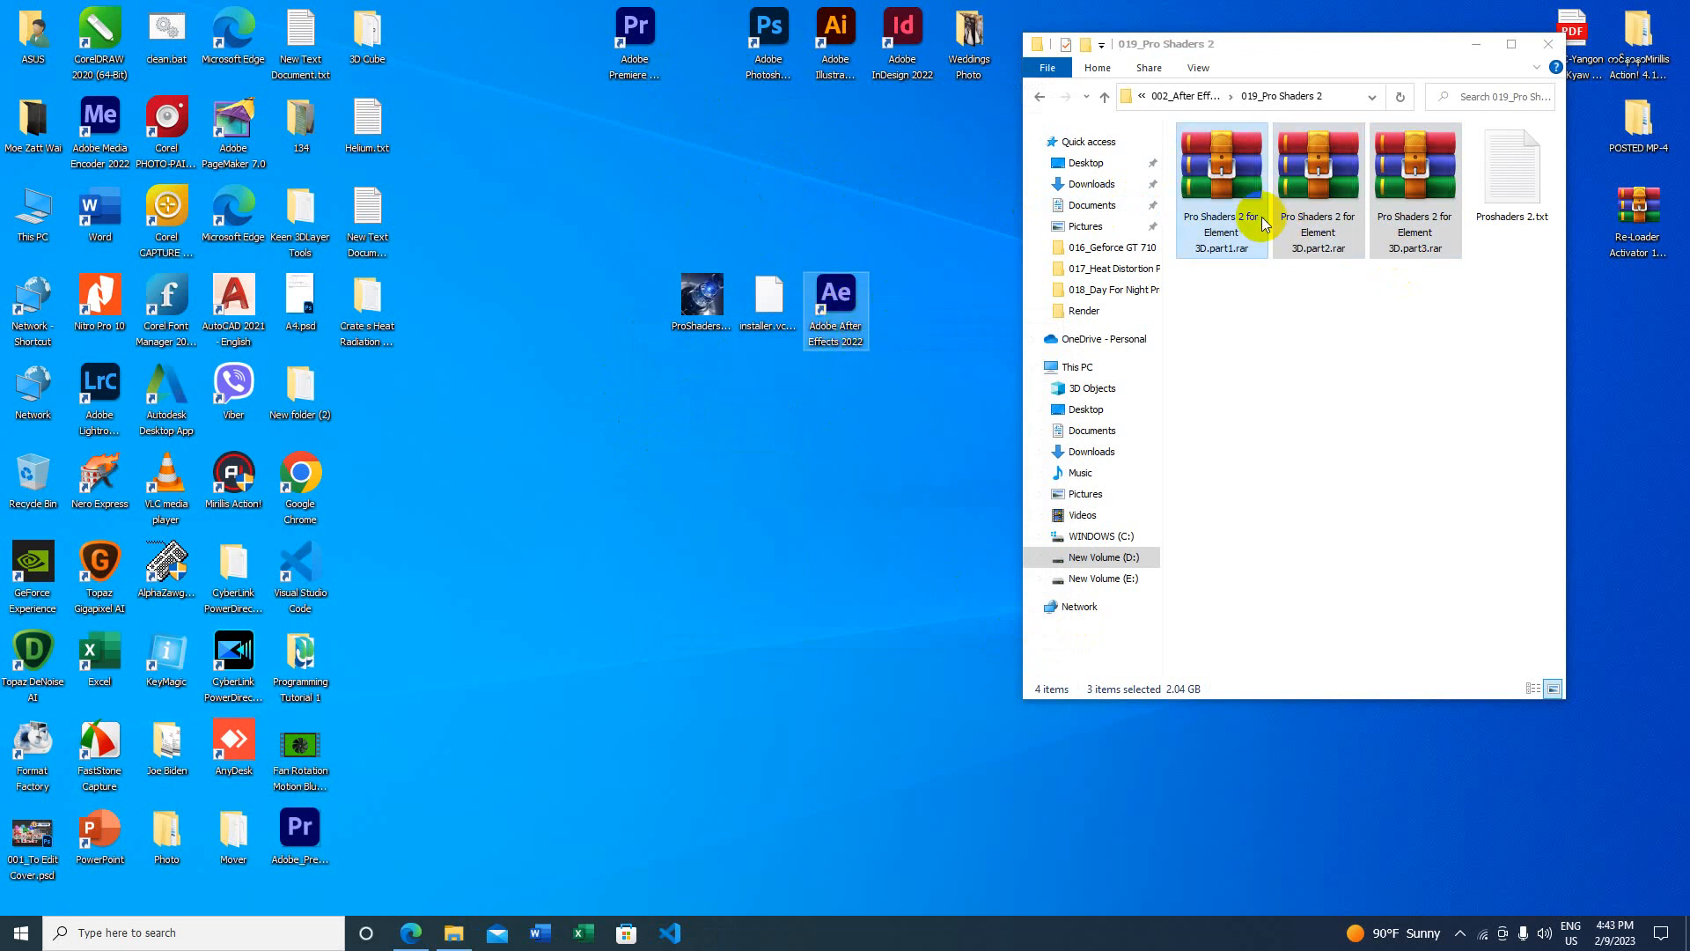
pyautogui.click(411, 932)
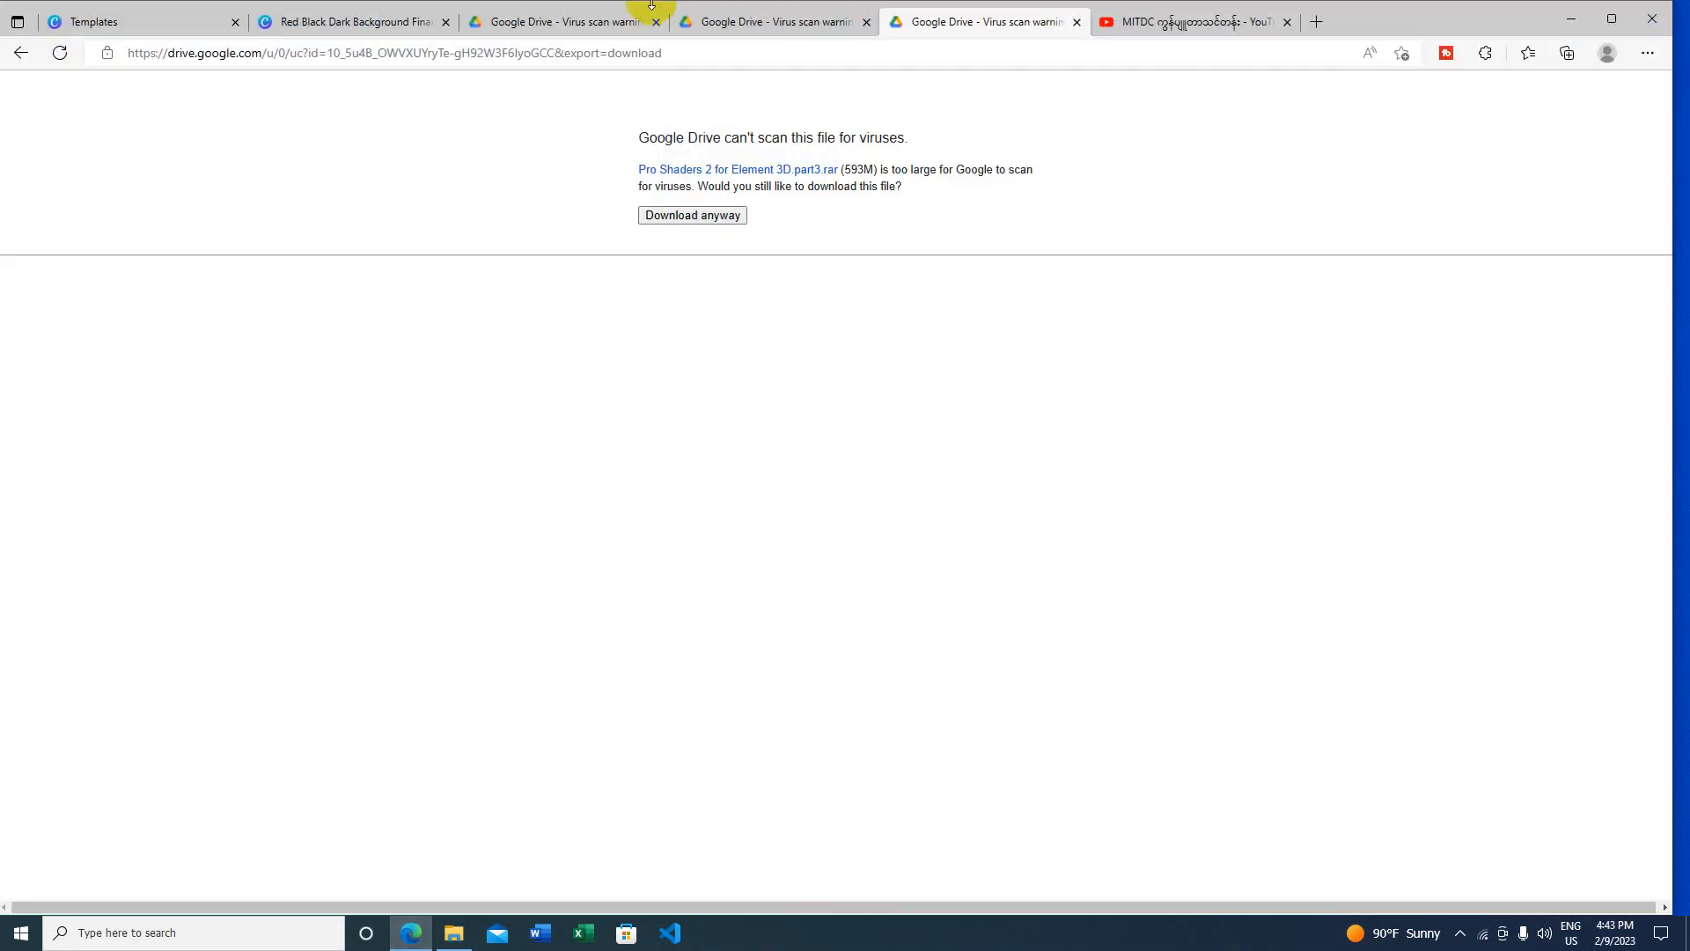
pyautogui.click(548, 28)
pyautogui.click(740, 27)
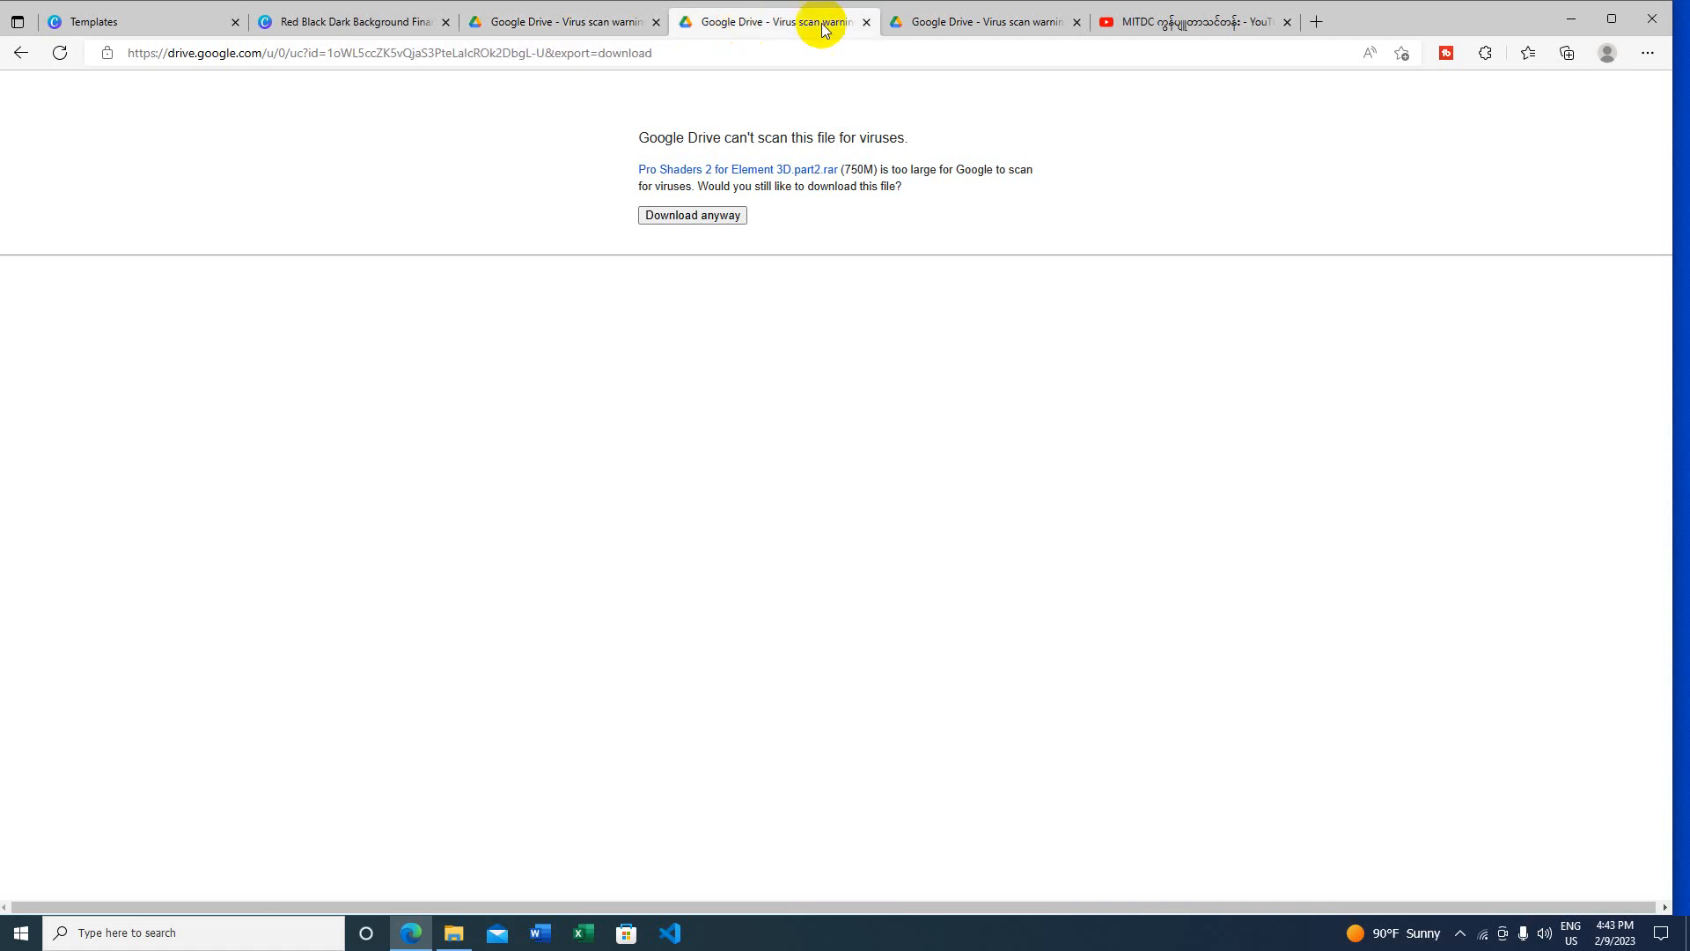
pyautogui.click(937, 29)
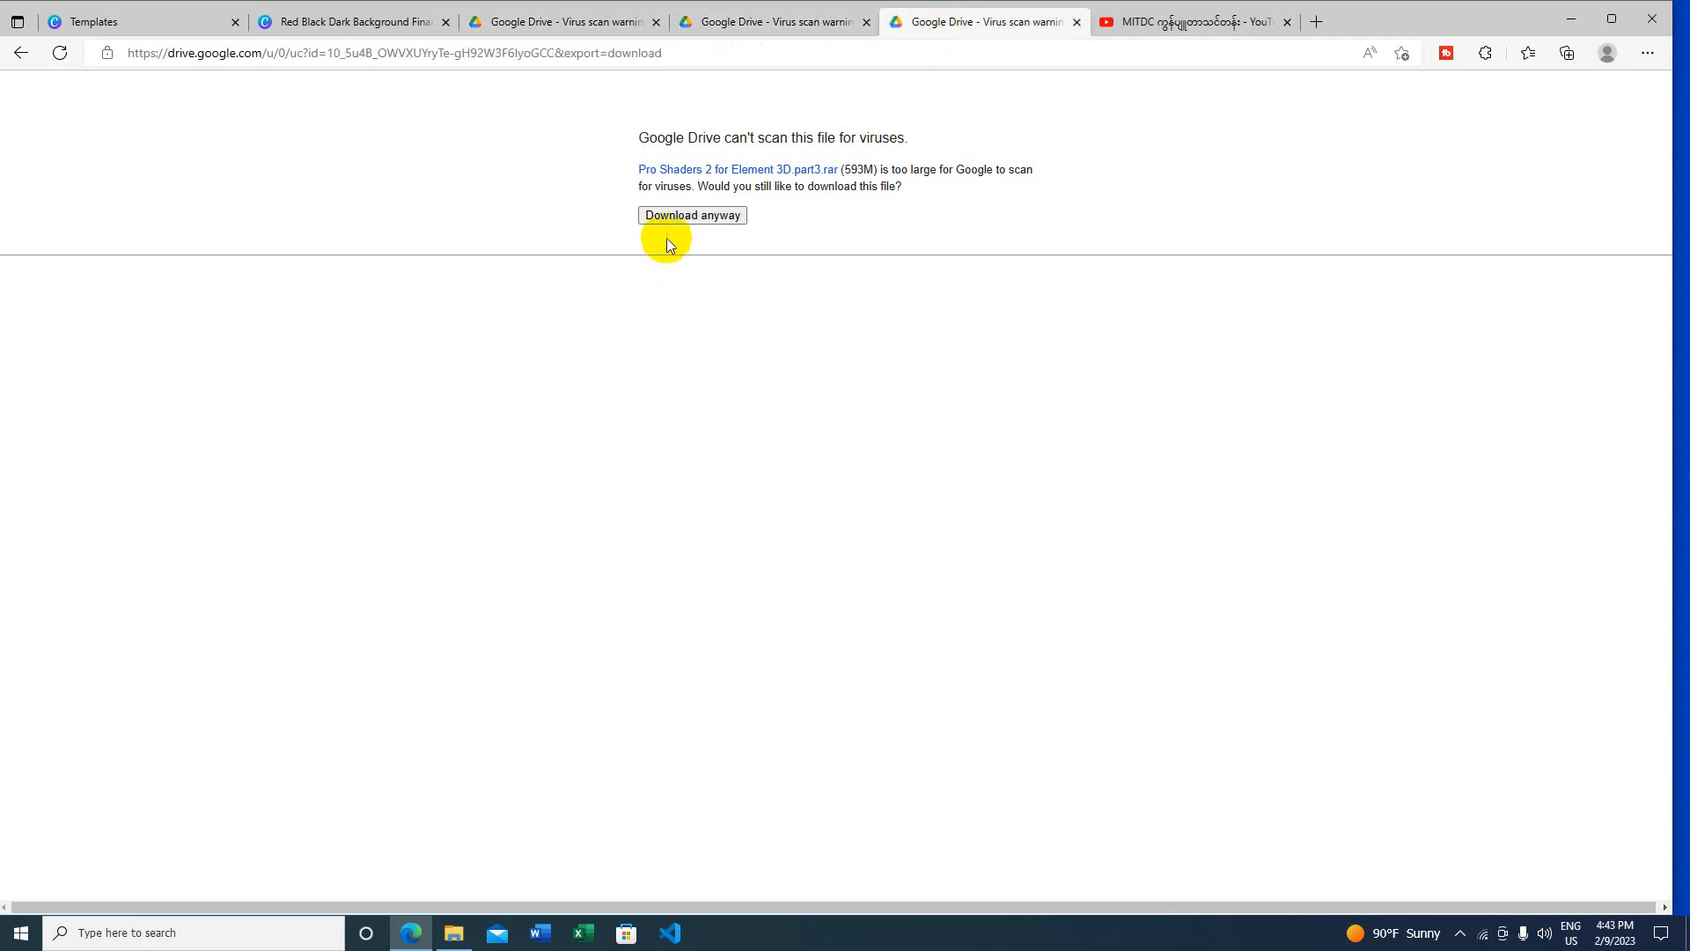
pyautogui.click(774, 21)
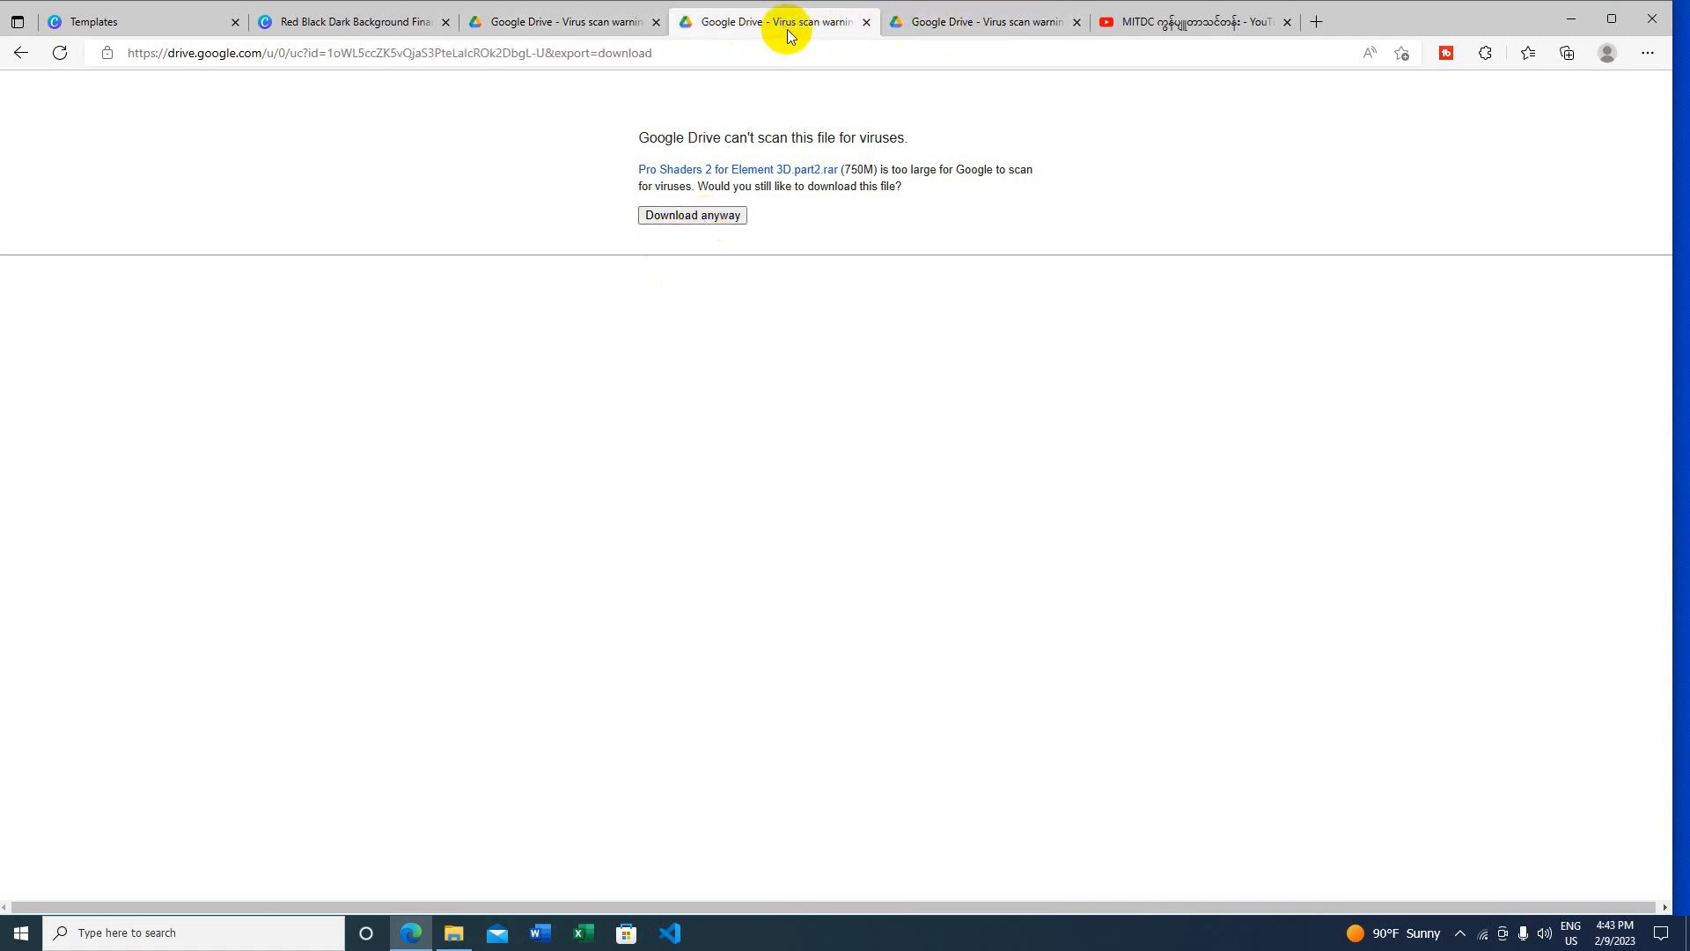
pyautogui.click(705, 223)
pyautogui.click(585, 31)
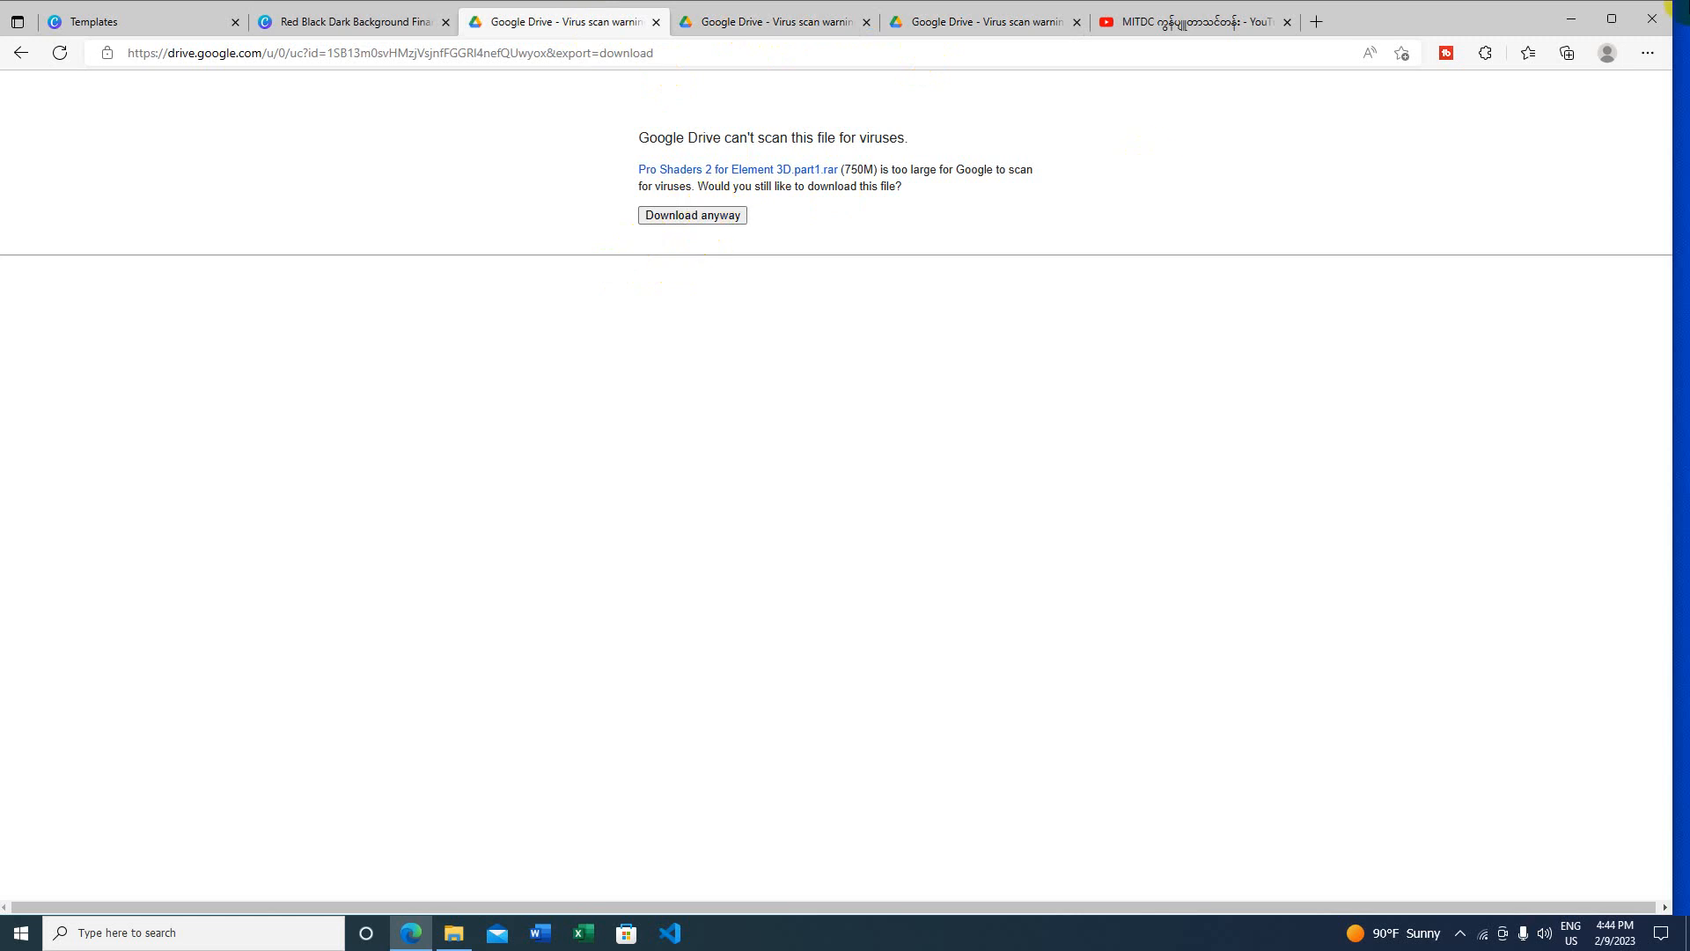
pyautogui.click(1575, 15)
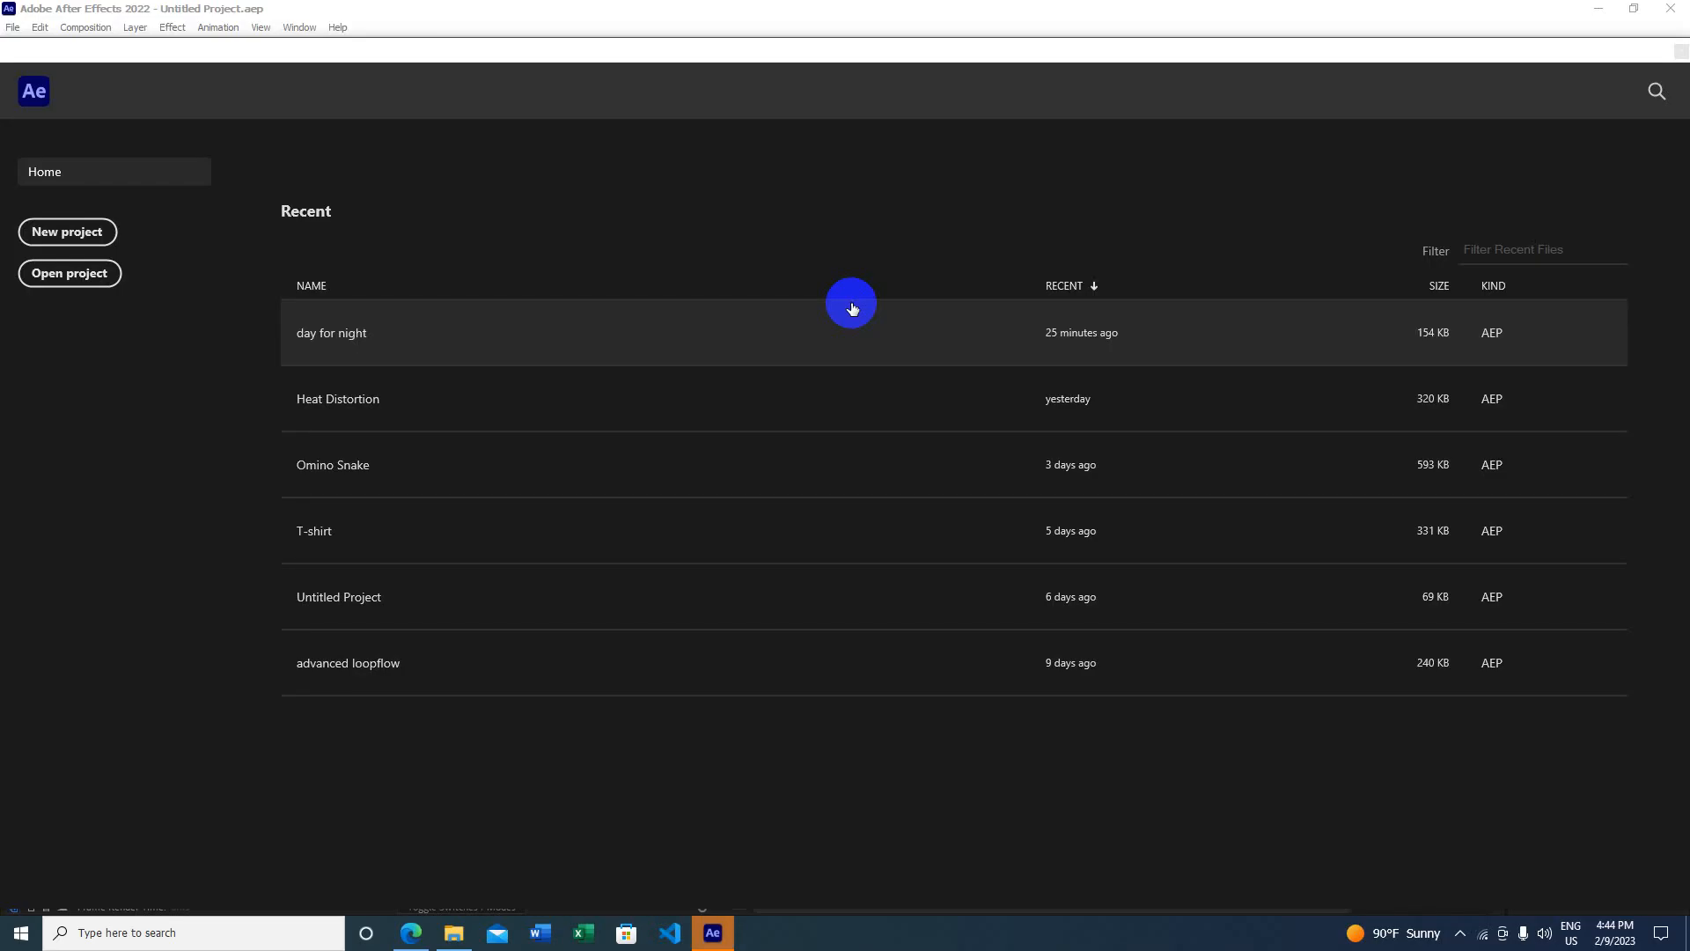
# Step: Create a new project with an HDTV 1080 29.97 composition 'ProShaders 2' lasting 15 seconds
pyautogui.click(67, 232)
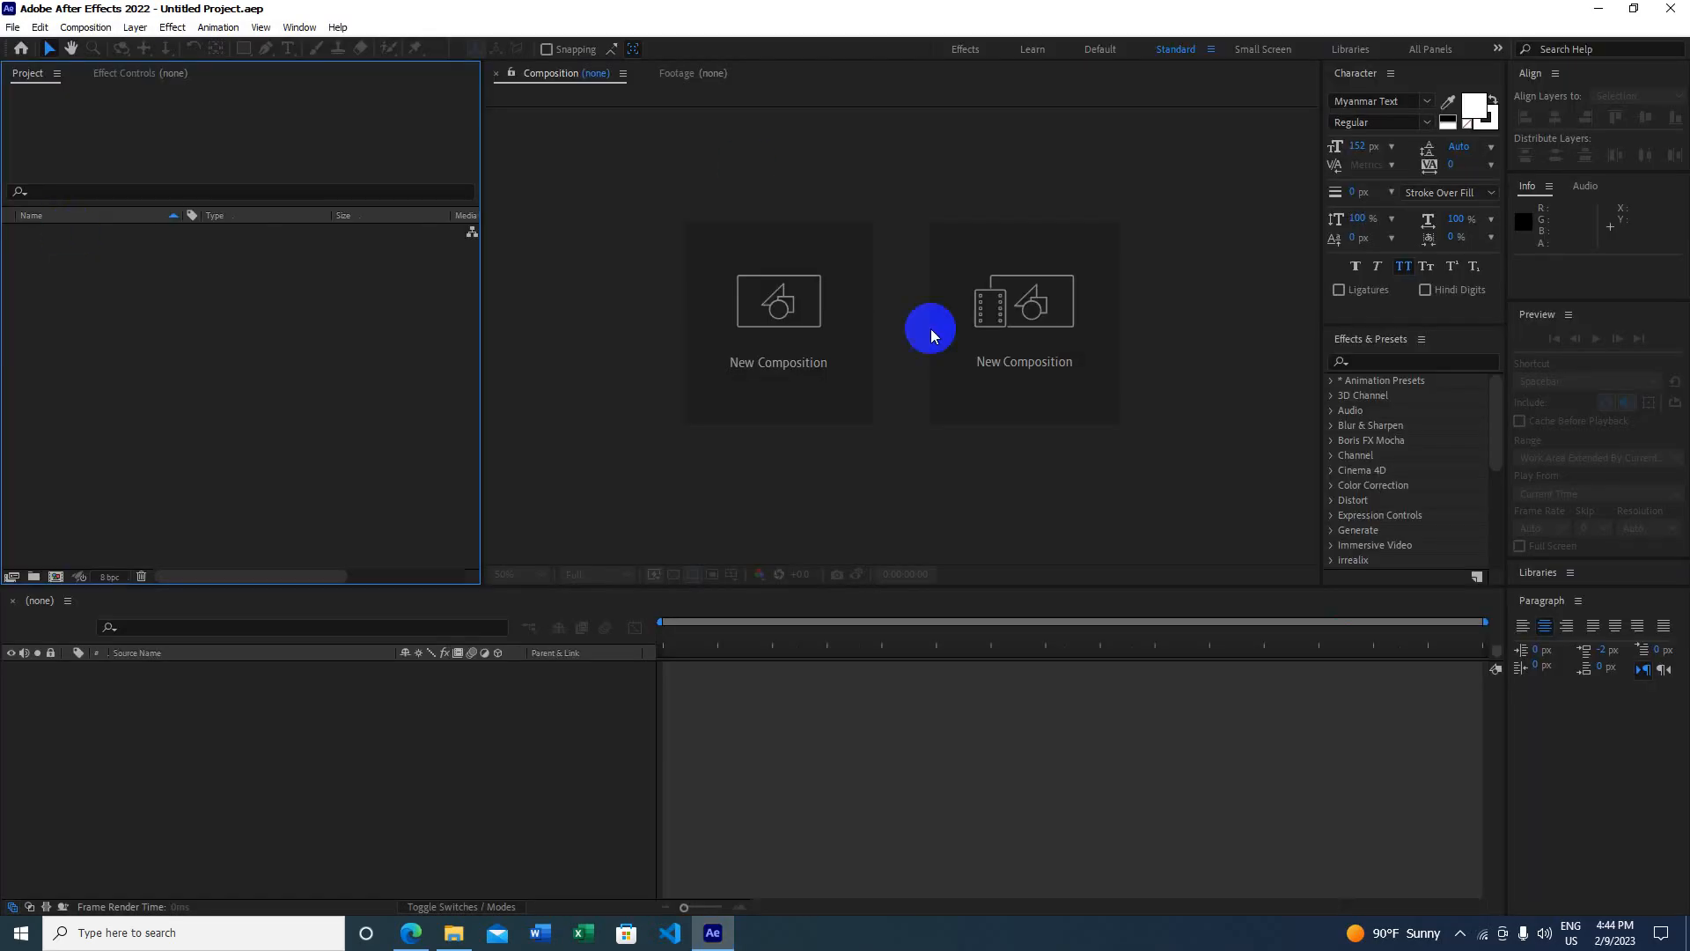
pyautogui.click(773, 310)
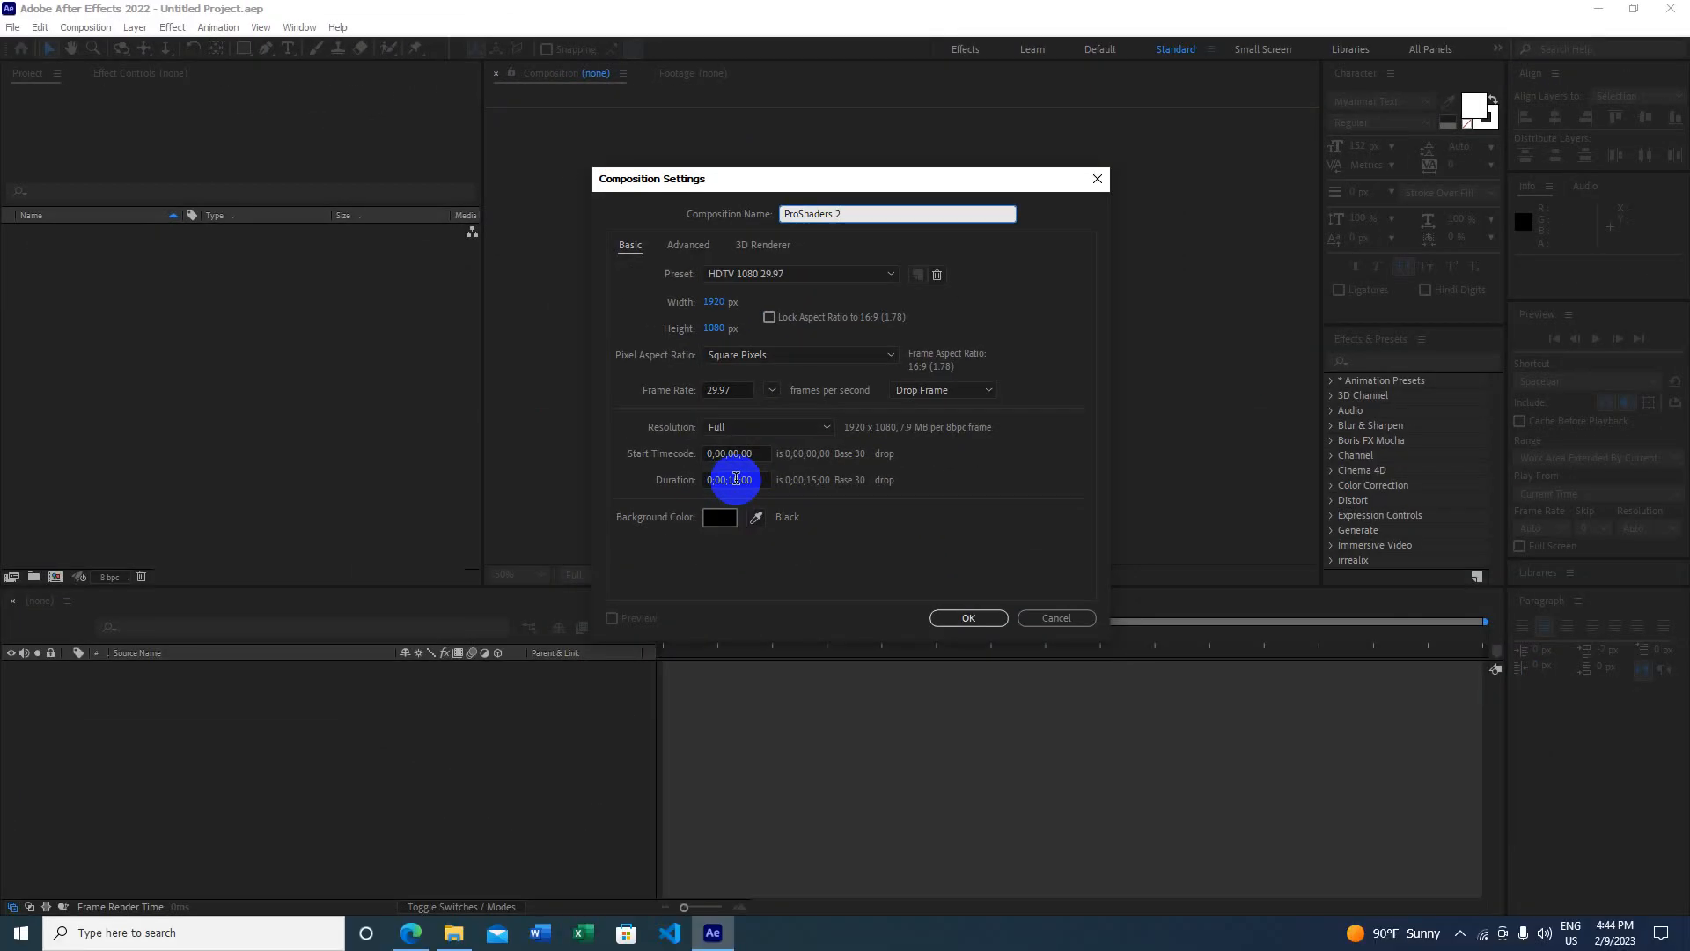
pyautogui.click(970, 617)
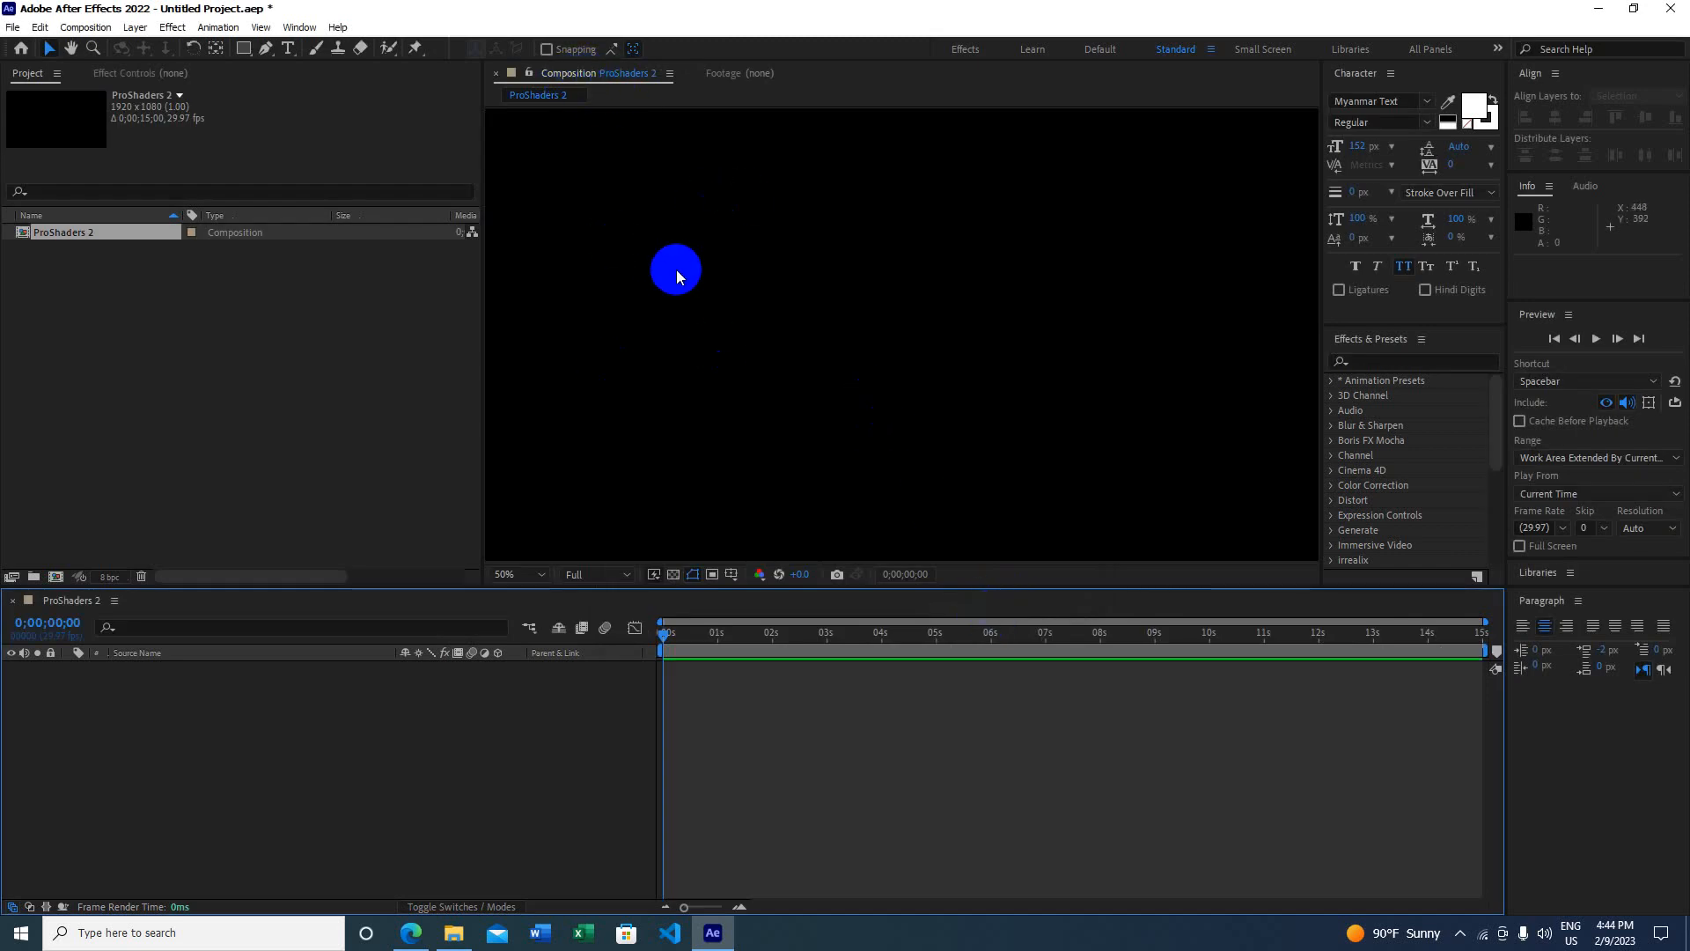
# Step: Add a new solid named BG coloured 0060FF blue
pyautogui.click(158, 387)
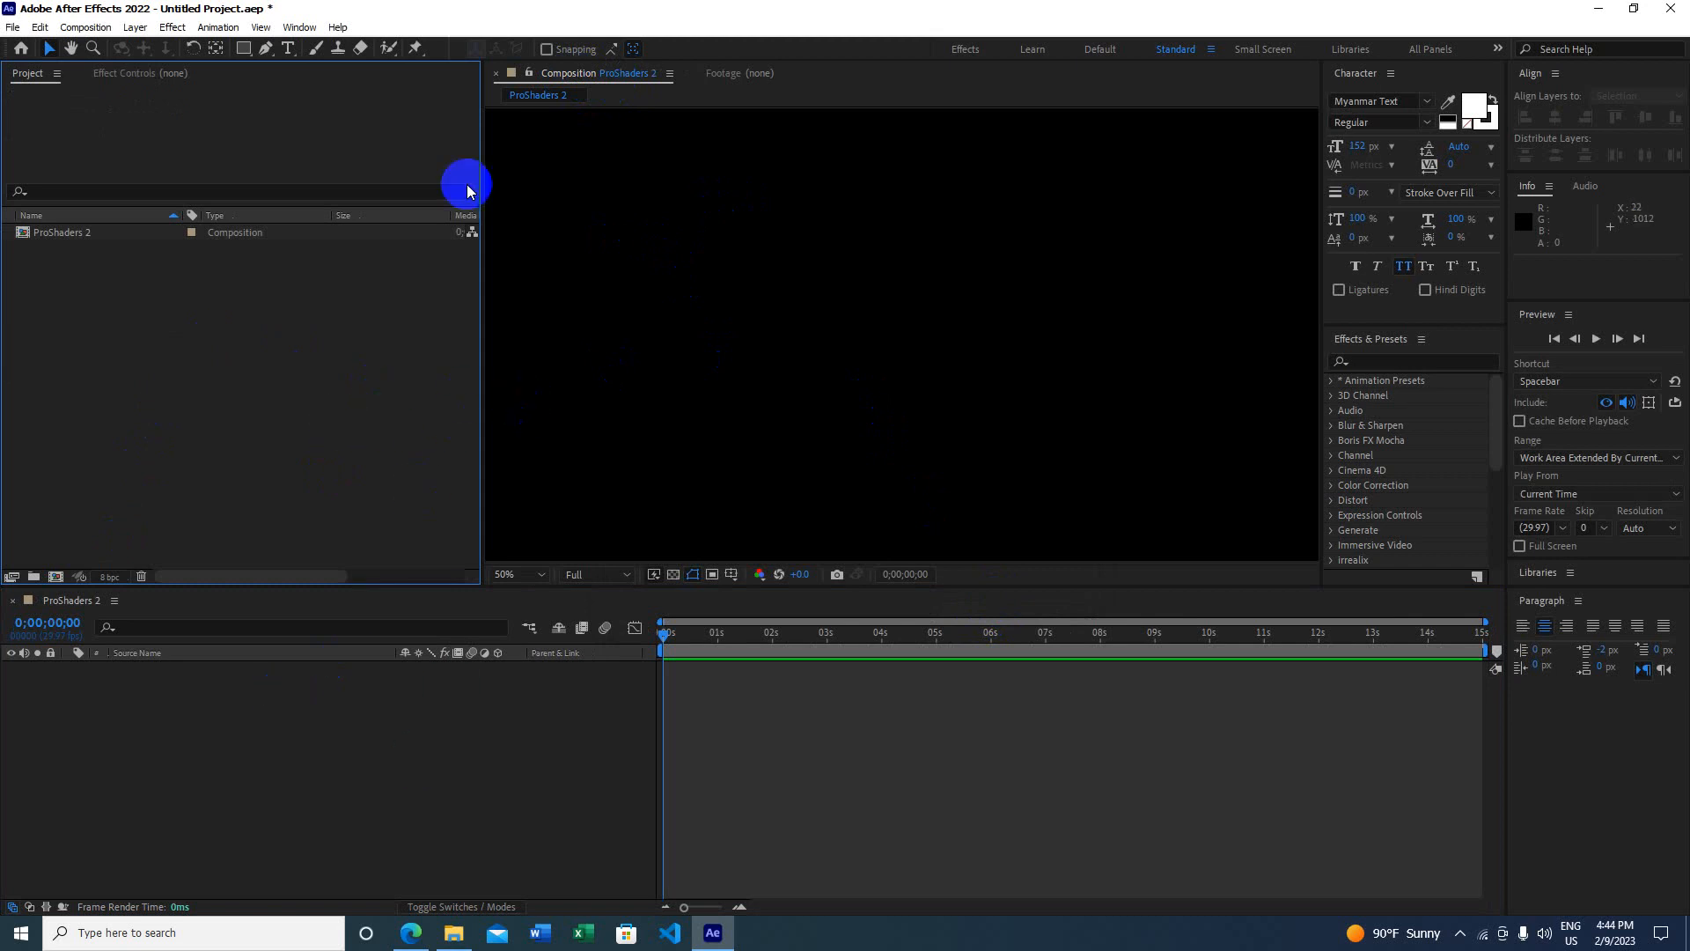
pyautogui.rightClick(341, 789)
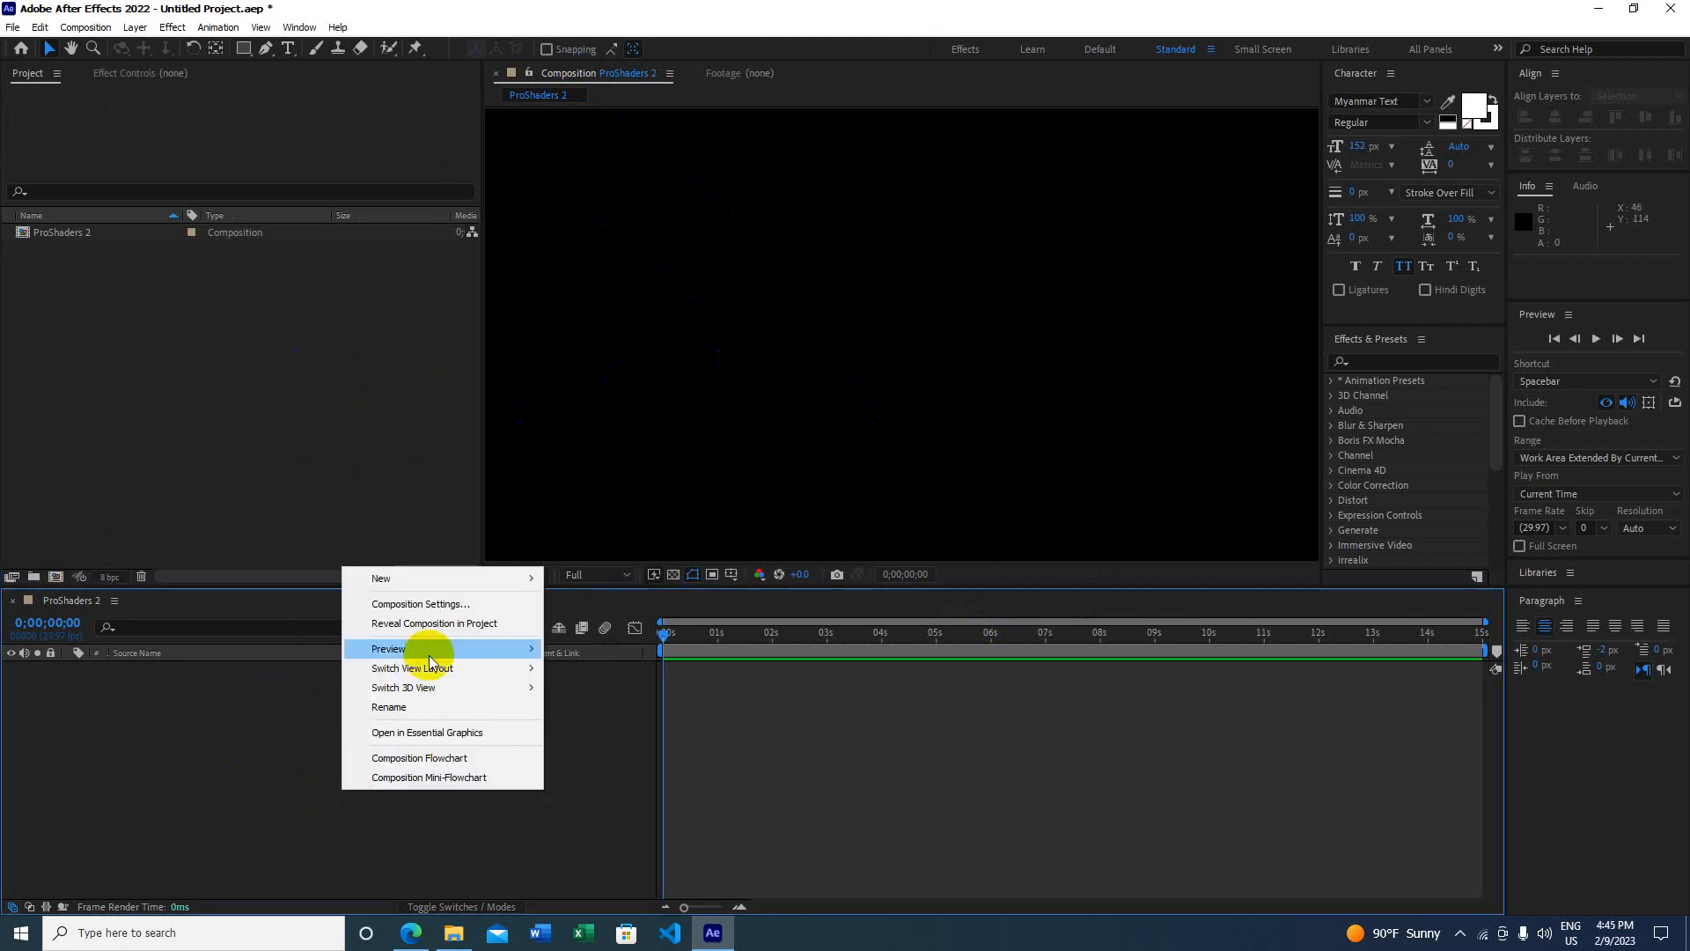
pyautogui.moveTo(460, 577)
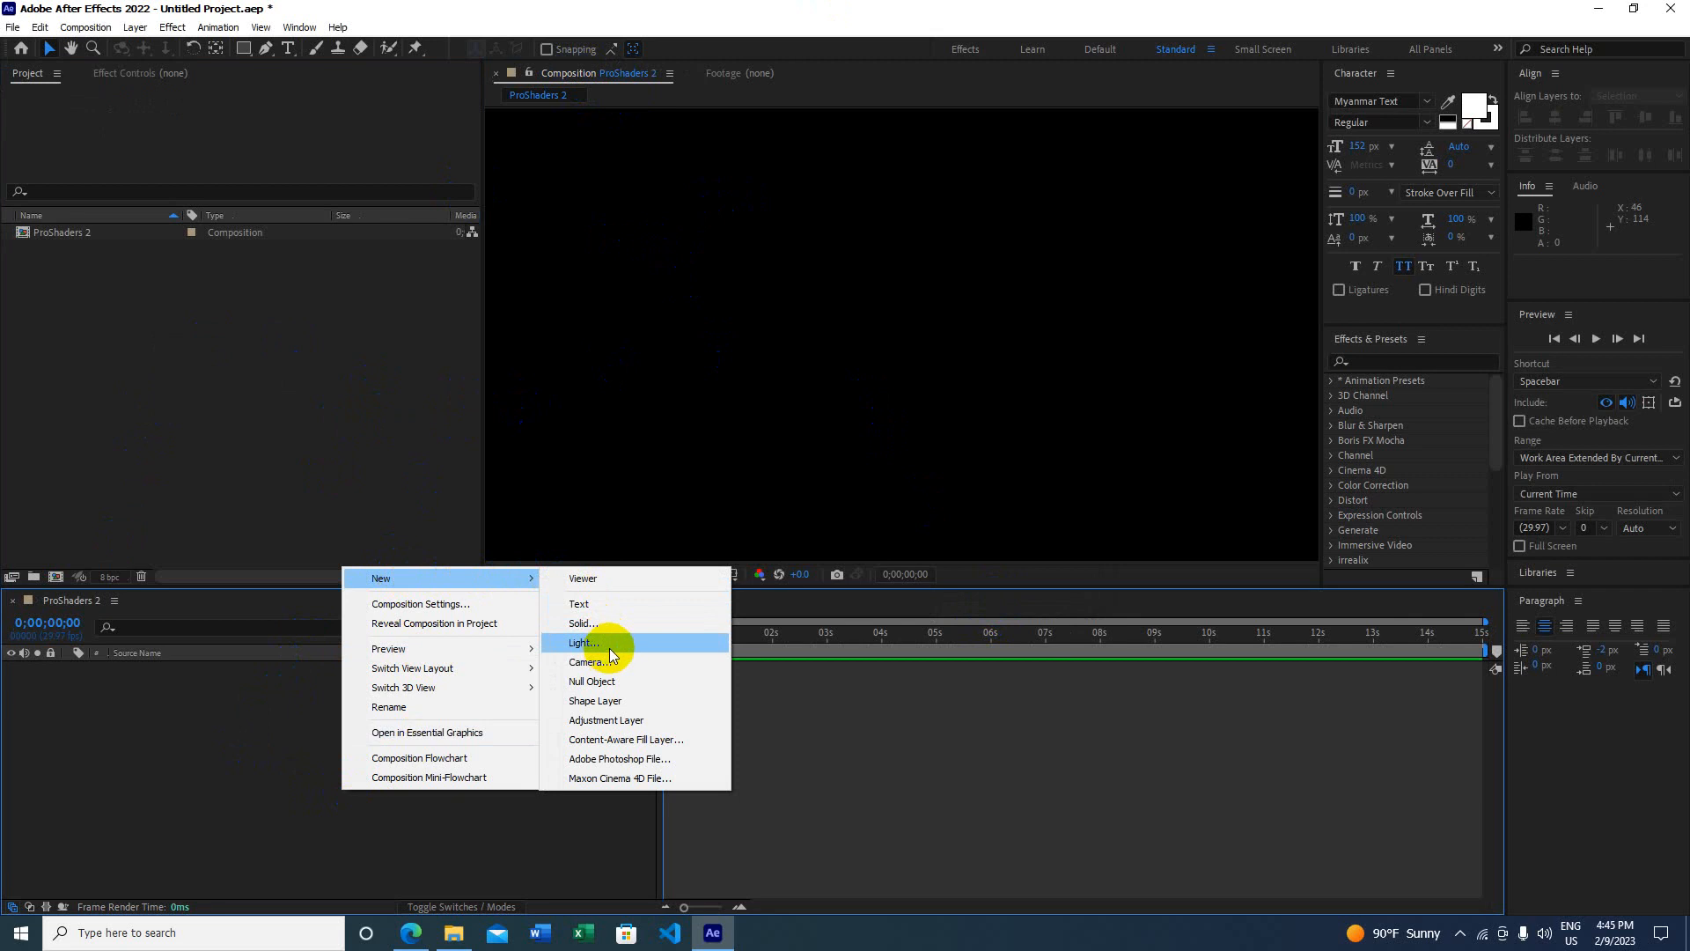
pyautogui.click(585, 623)
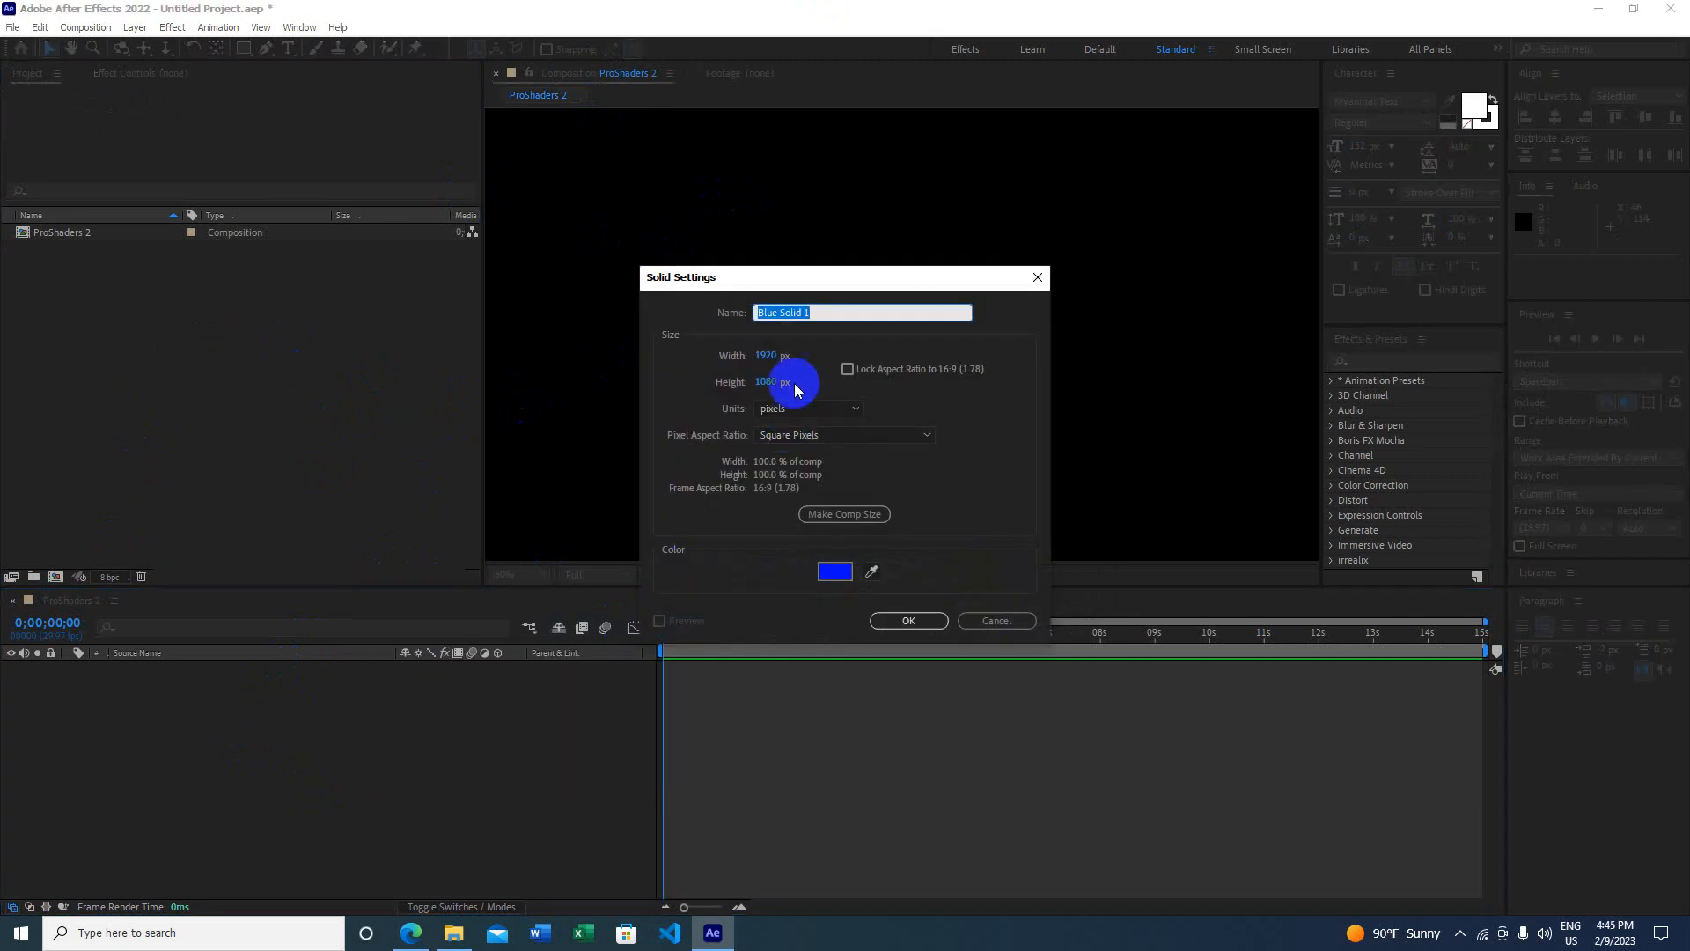
pyautogui.write('BG')
pyautogui.click(835, 572)
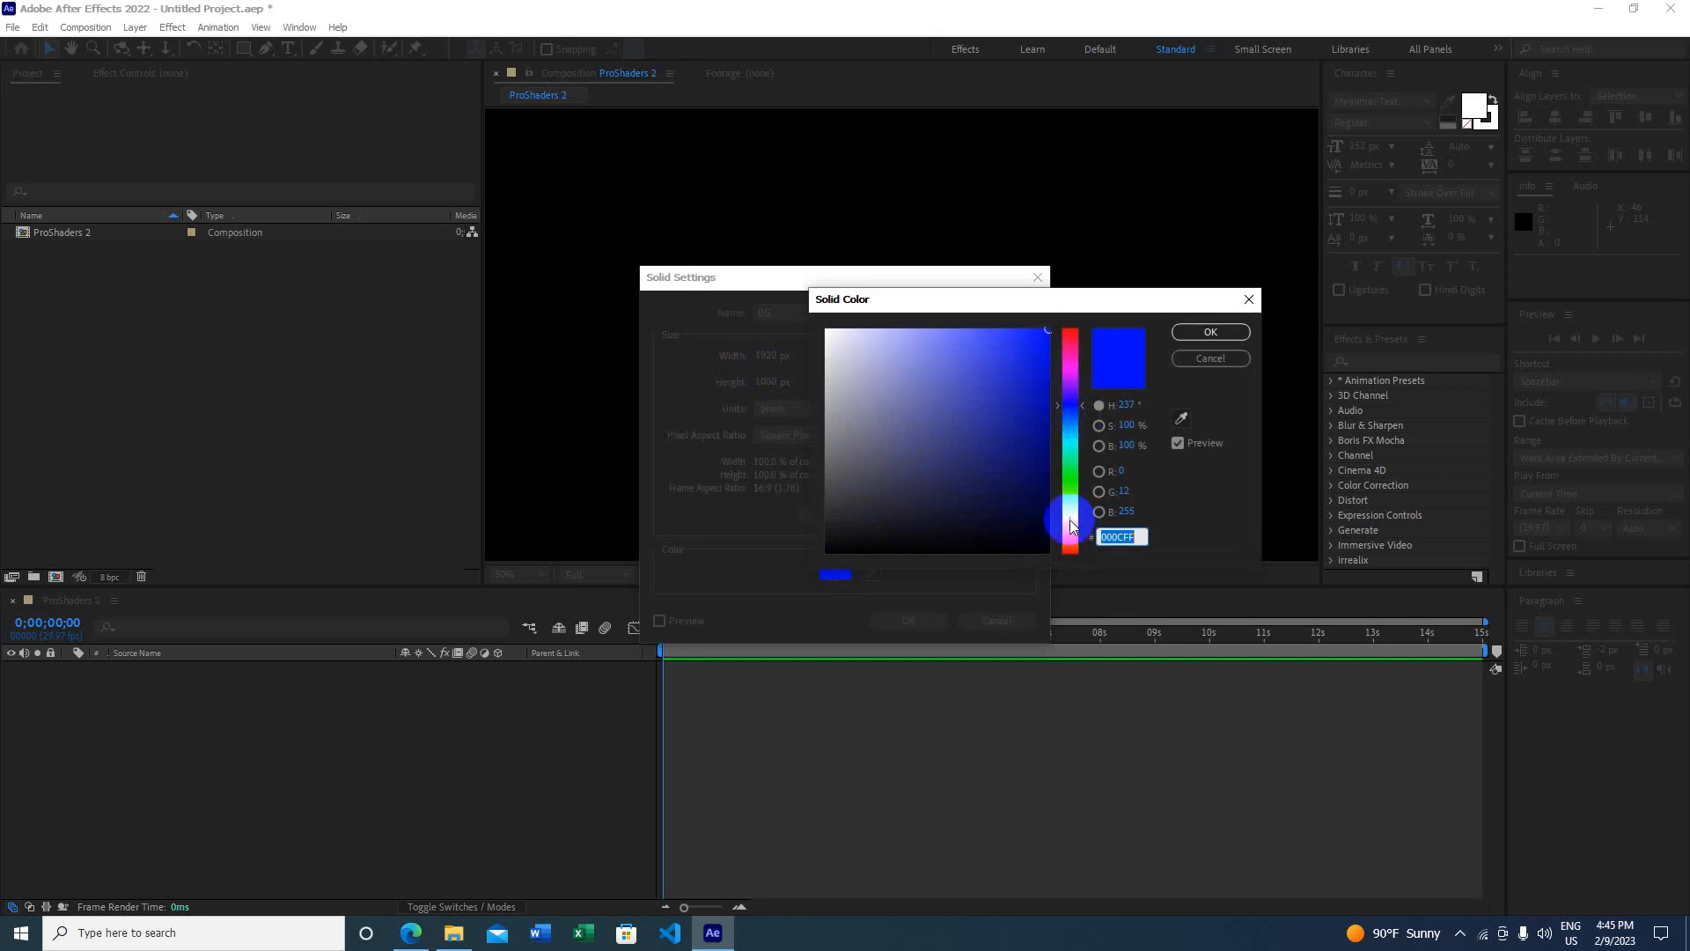
pyautogui.moveTo(1071, 443); pyautogui.dragTo(1071, 418)
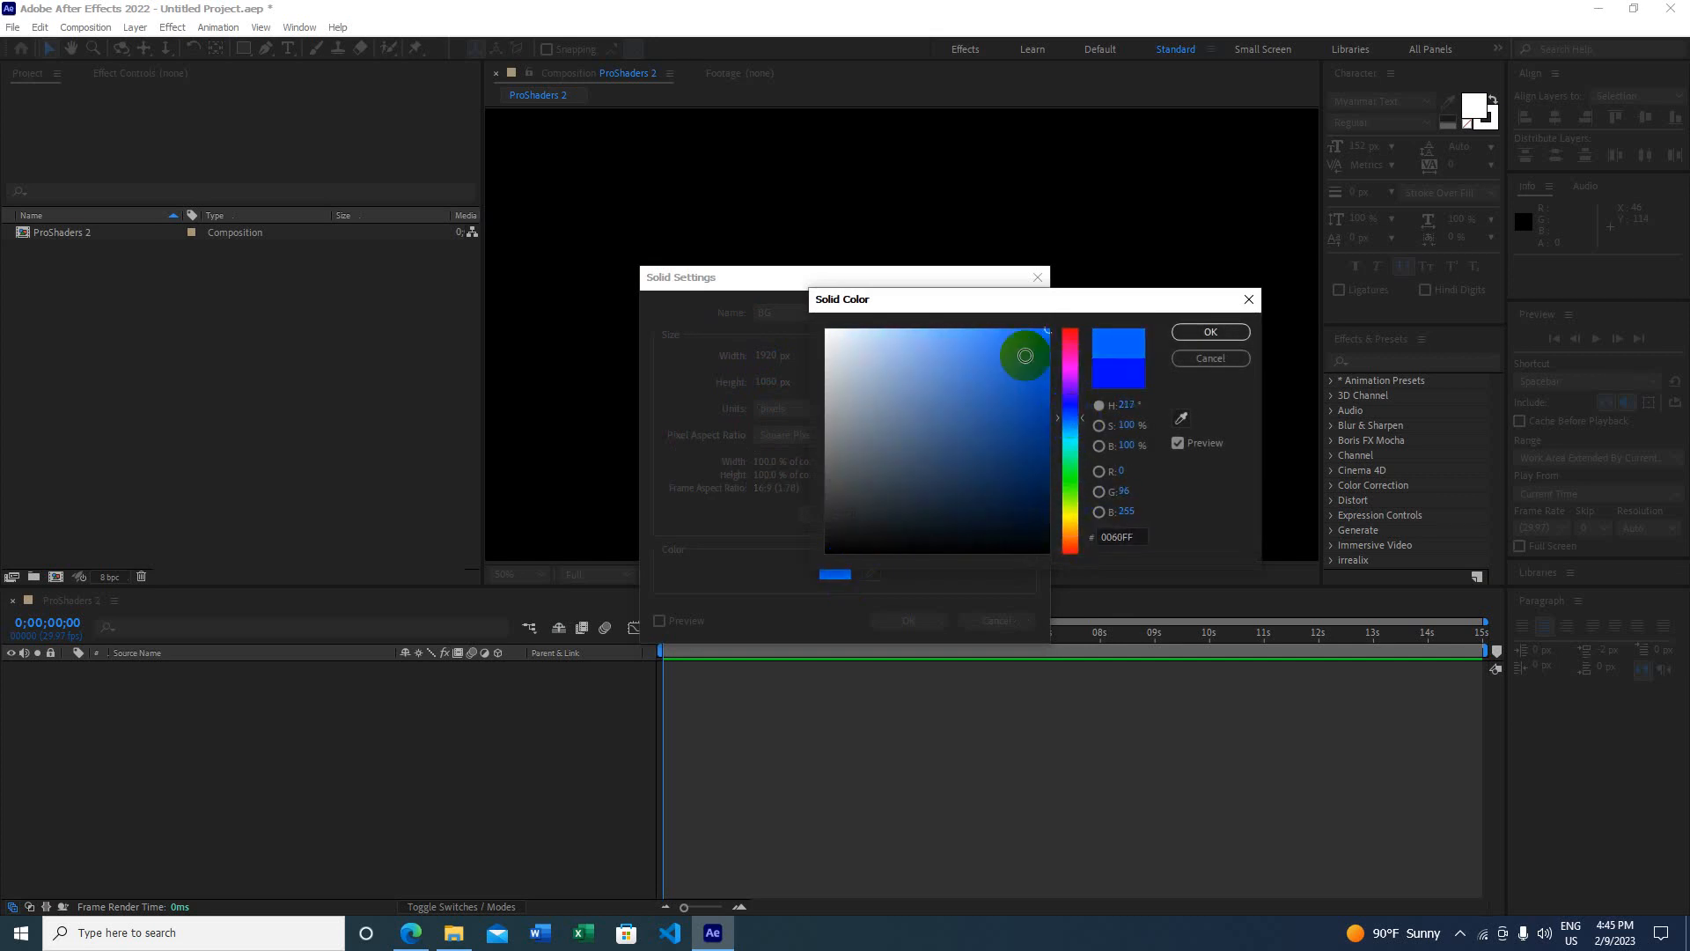
pyautogui.click(1211, 332)
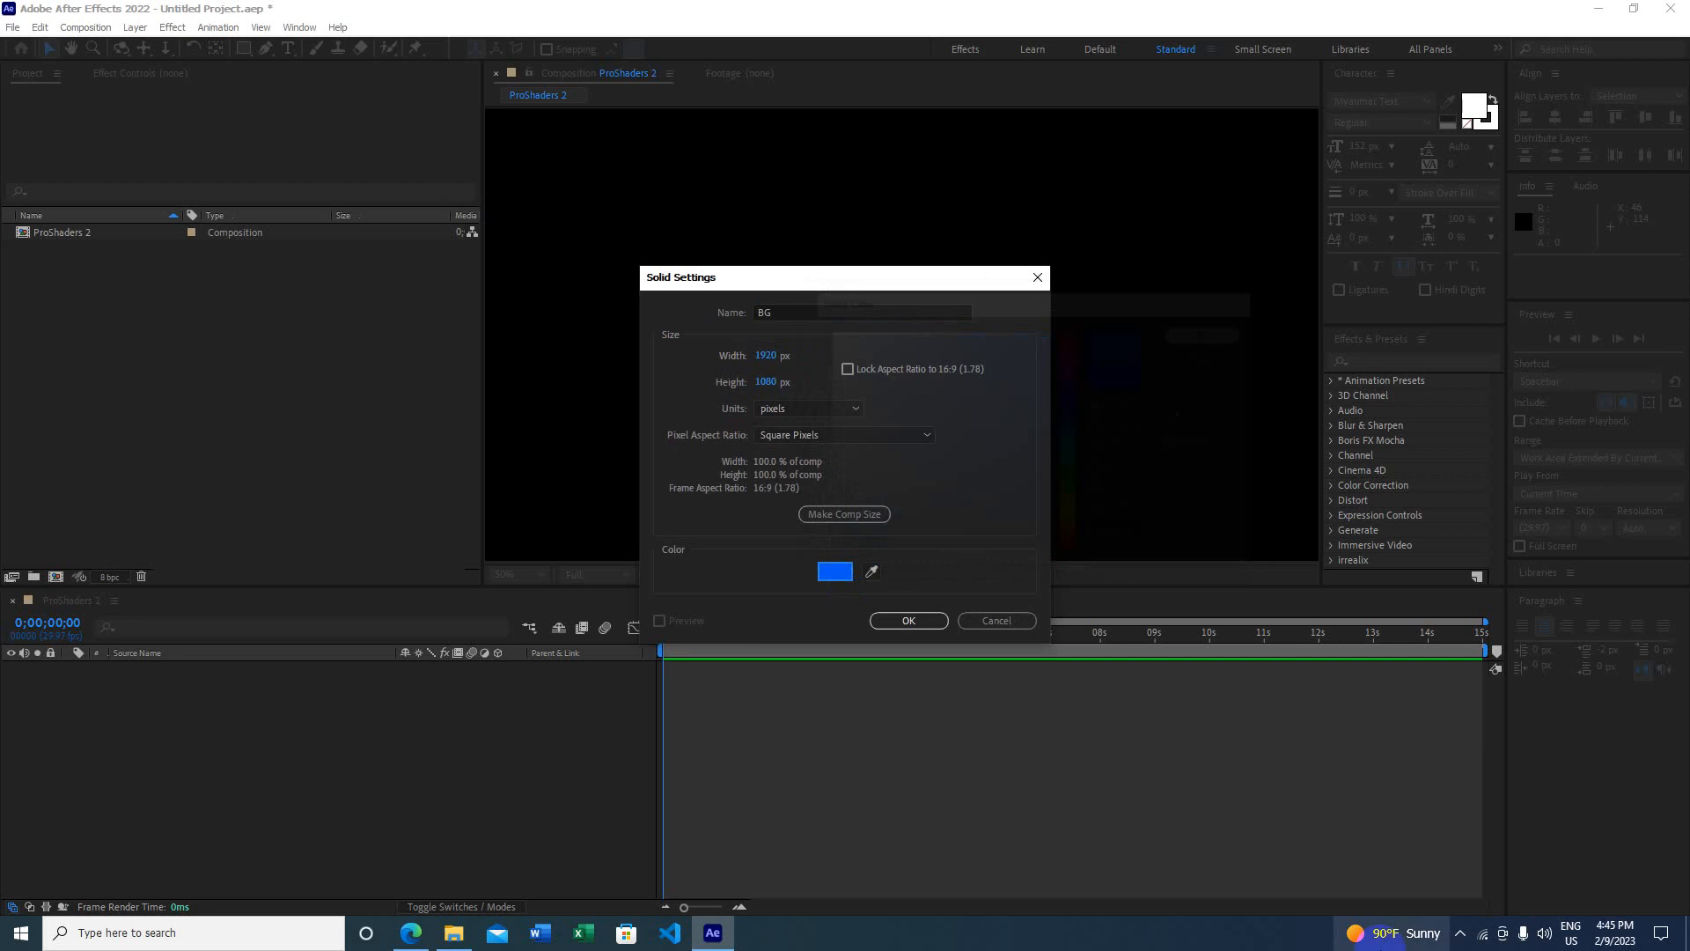
pyautogui.click(904, 622)
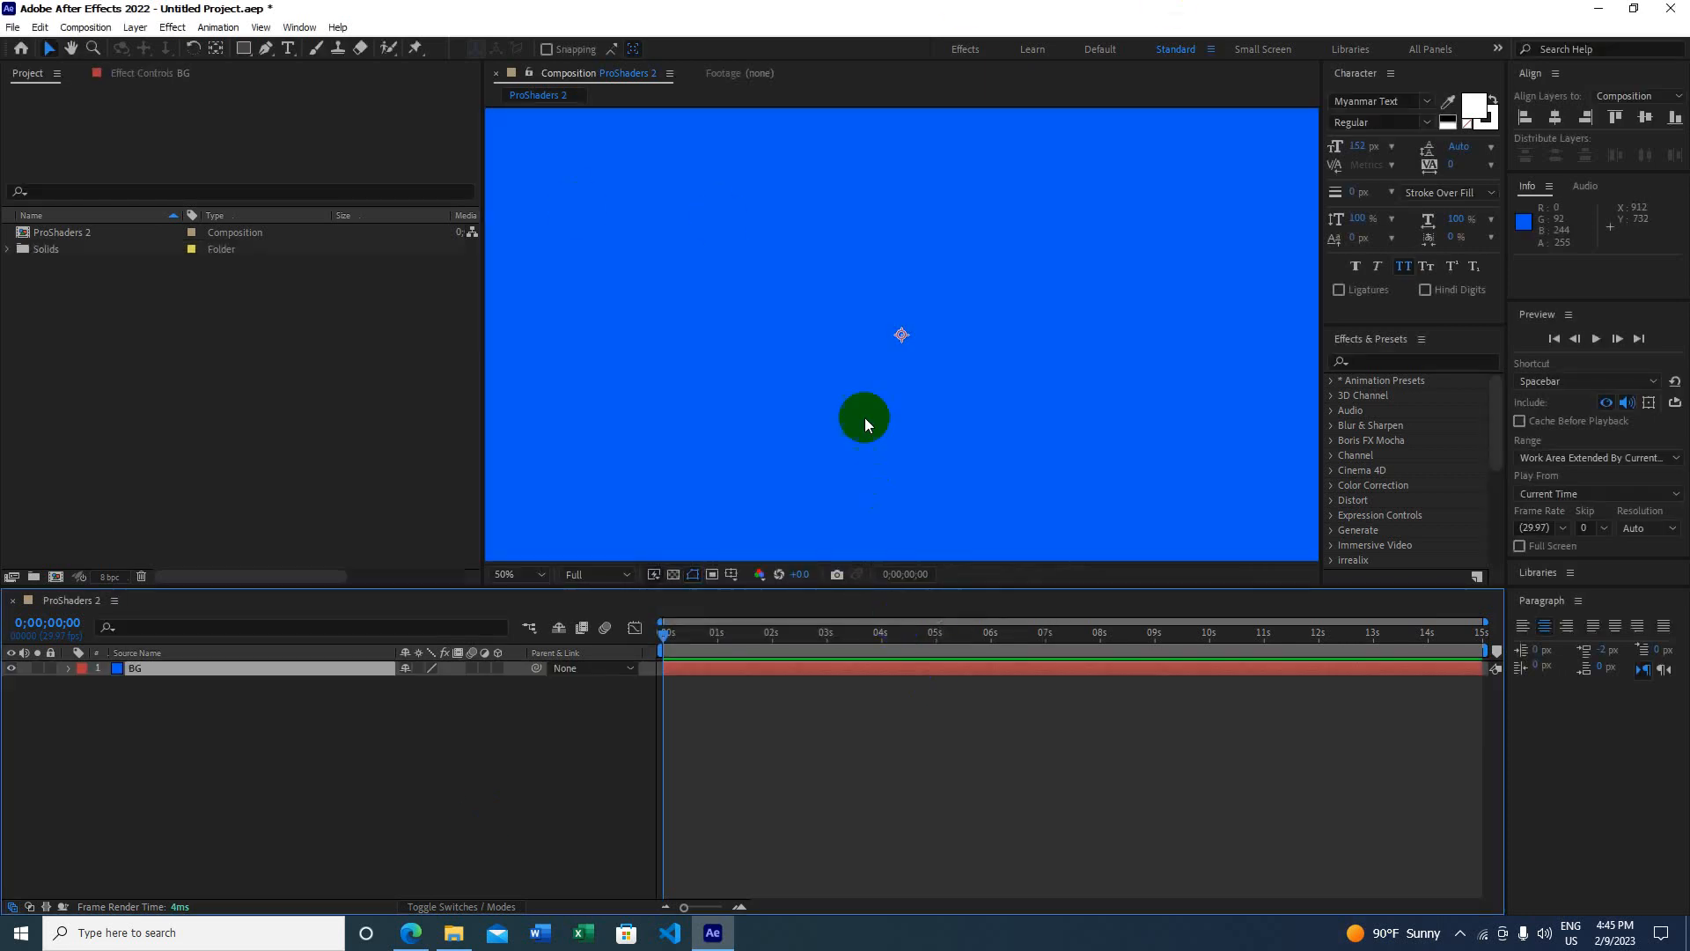
# Step: Add a comp-sized solid named E3d via Layer > New > Solid
pyautogui.click(87, 27)
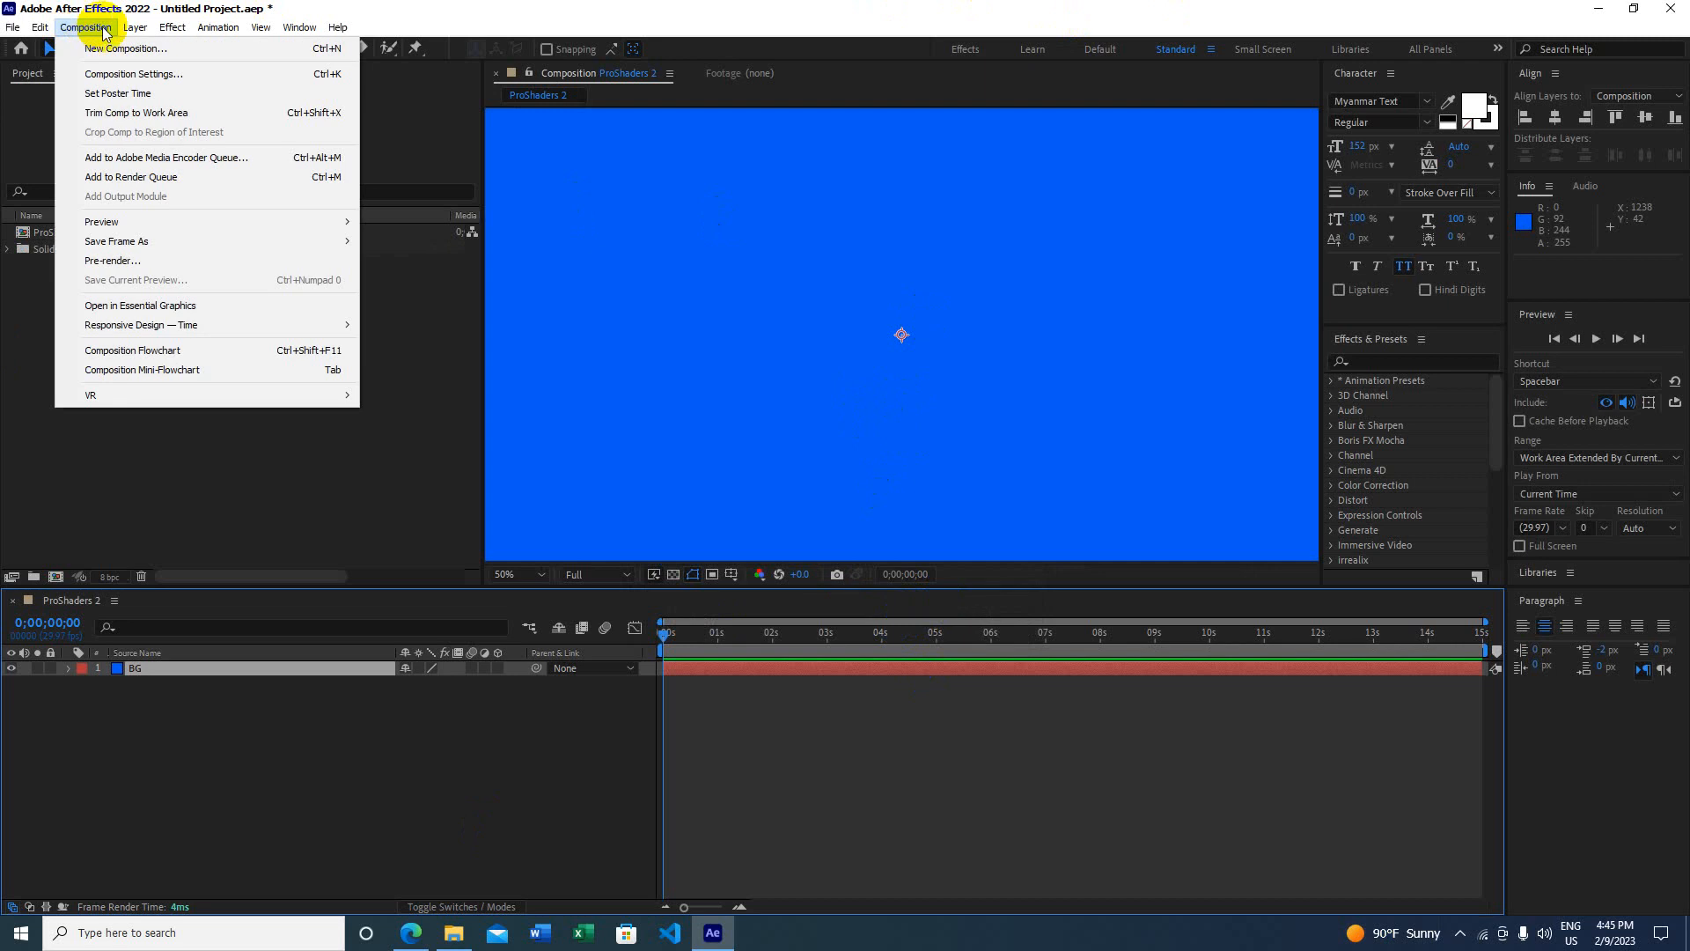
pyautogui.moveTo(135, 27)
pyautogui.moveTo(188, 49)
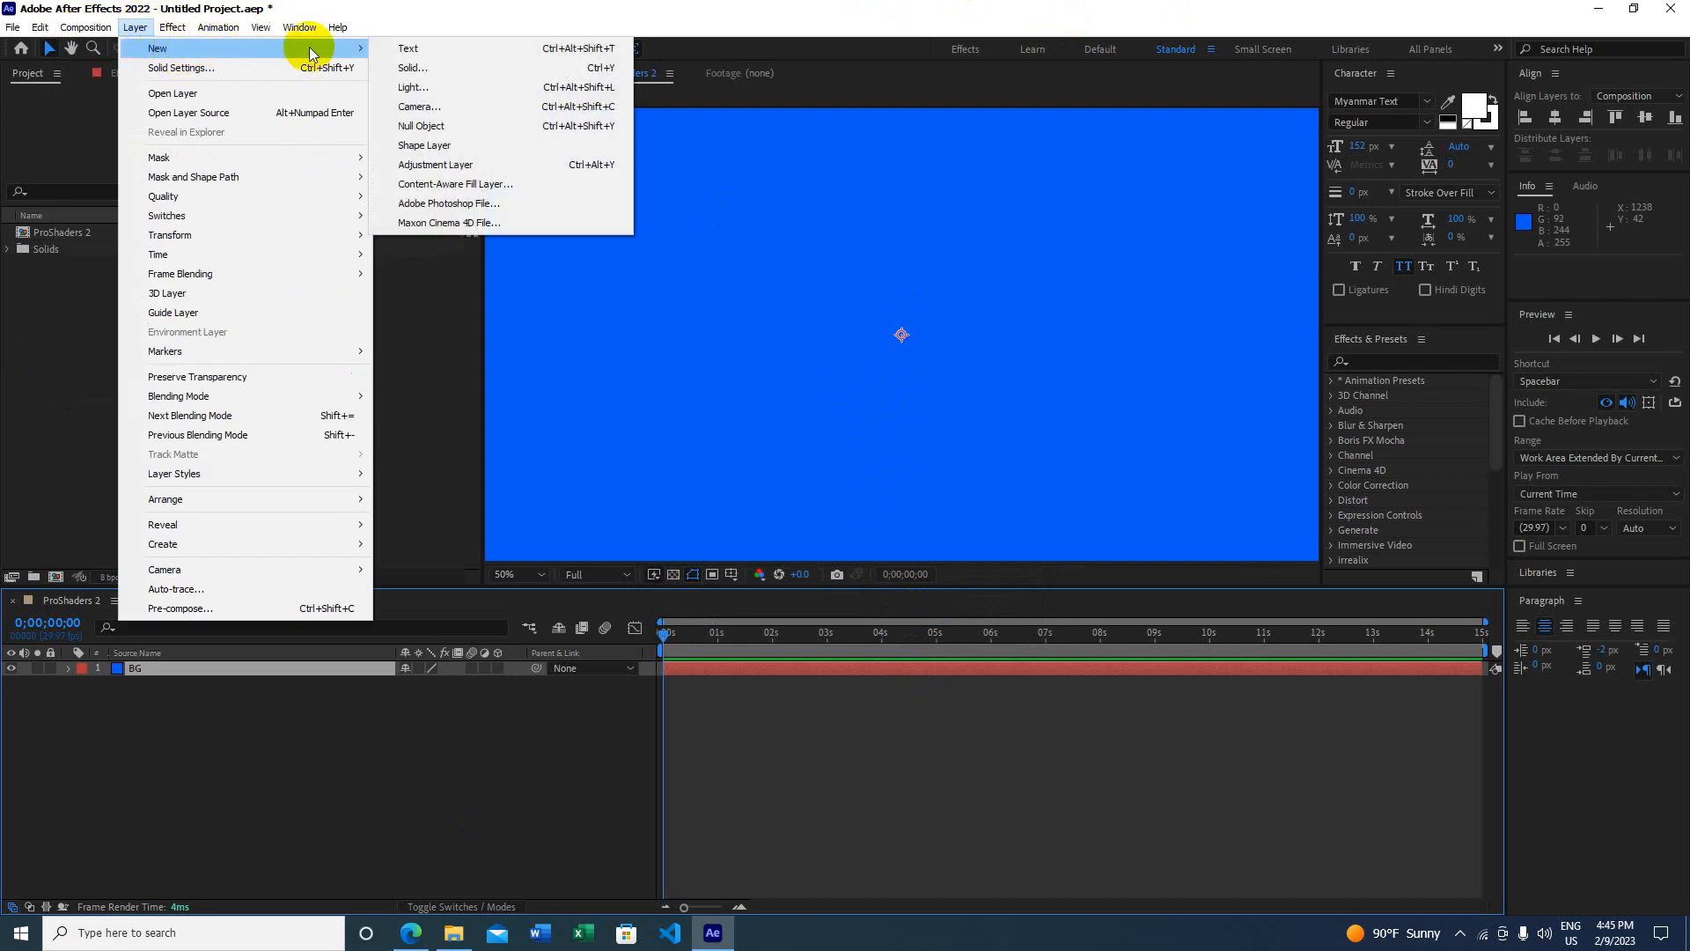
pyautogui.click(441, 69)
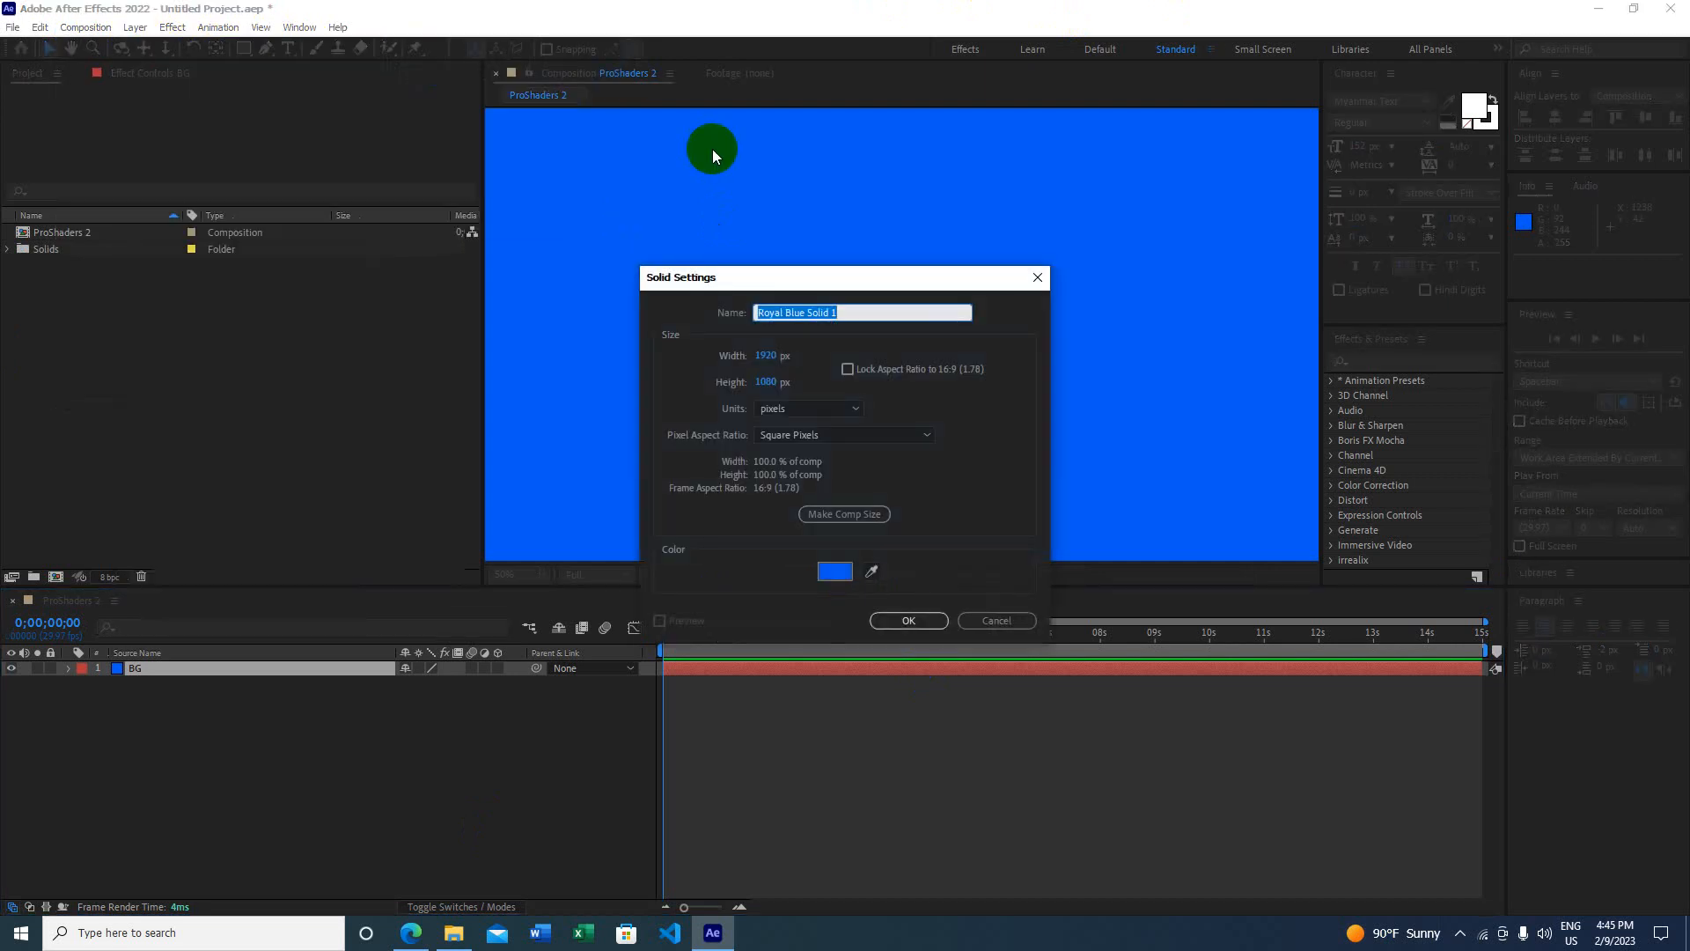
pyautogui.write('#')
pyautogui.press('BackSpace')
pyautogui.write('E3d')
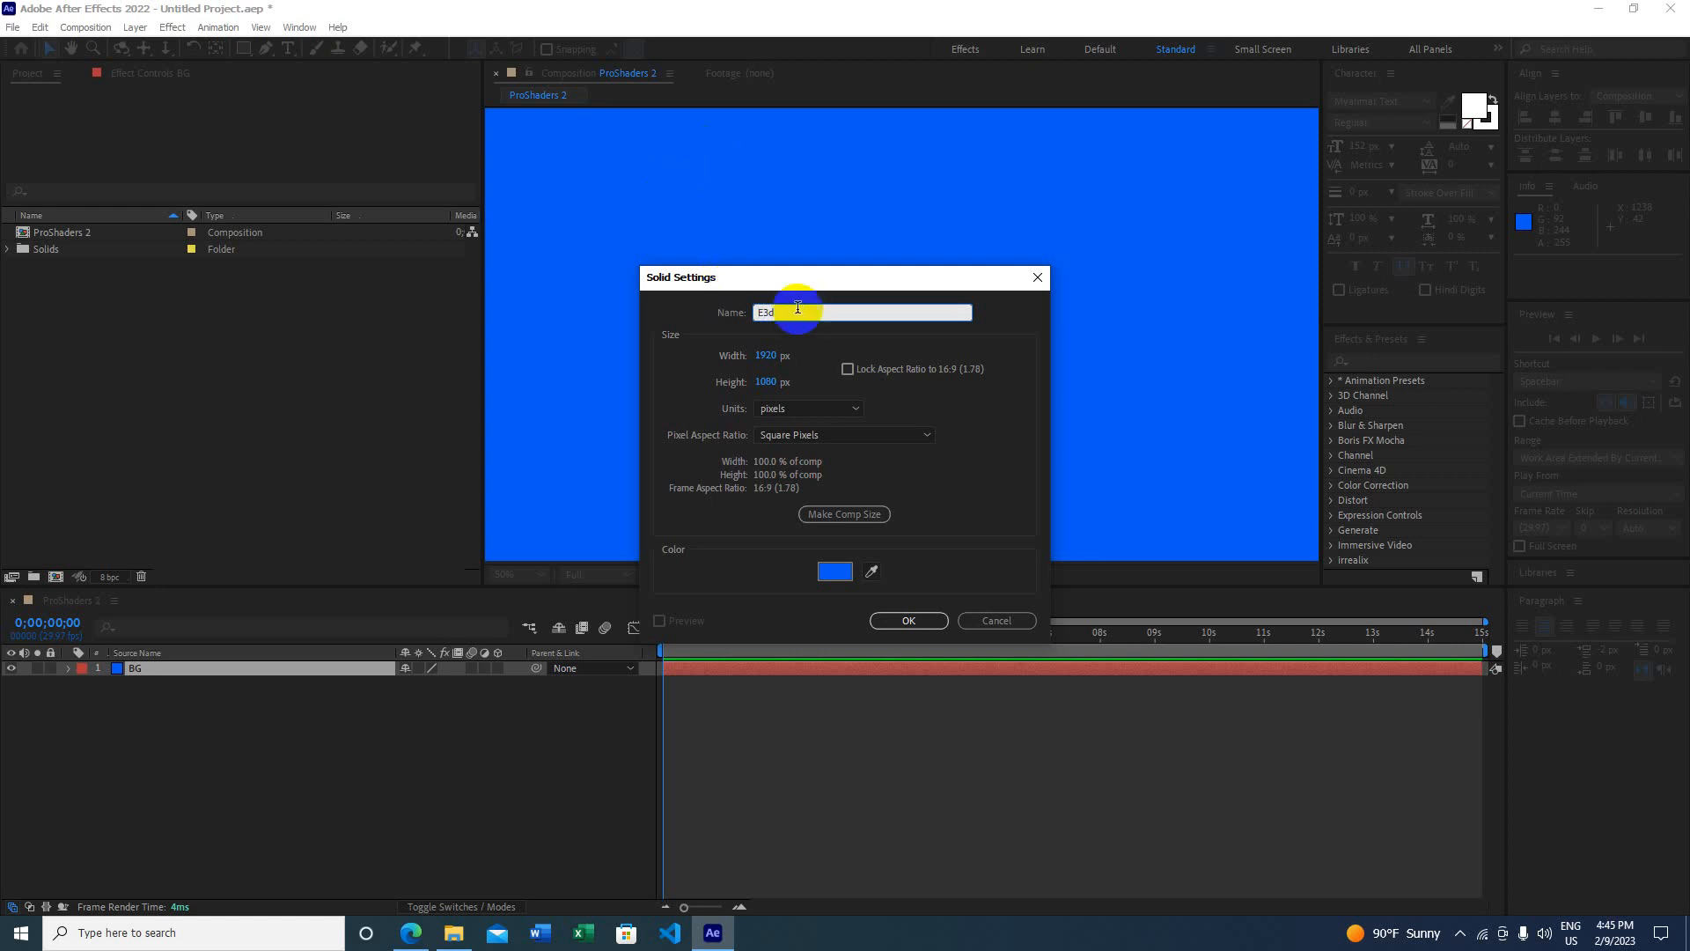
pyautogui.click(703, 308)
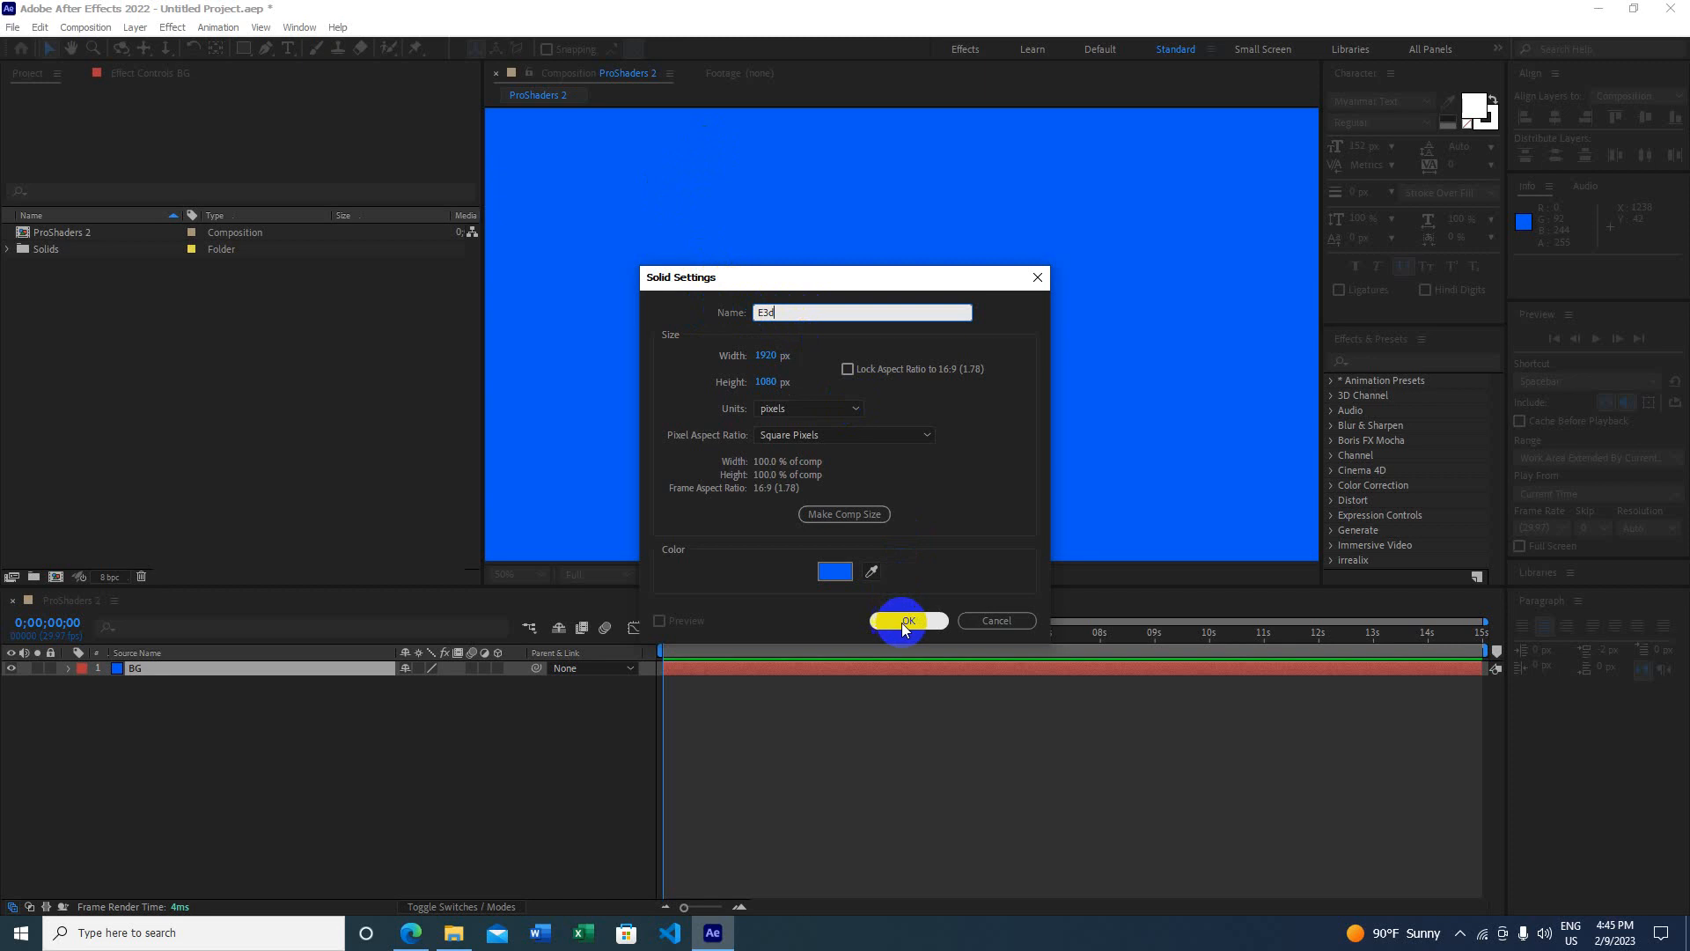
pyautogui.click(860, 521)
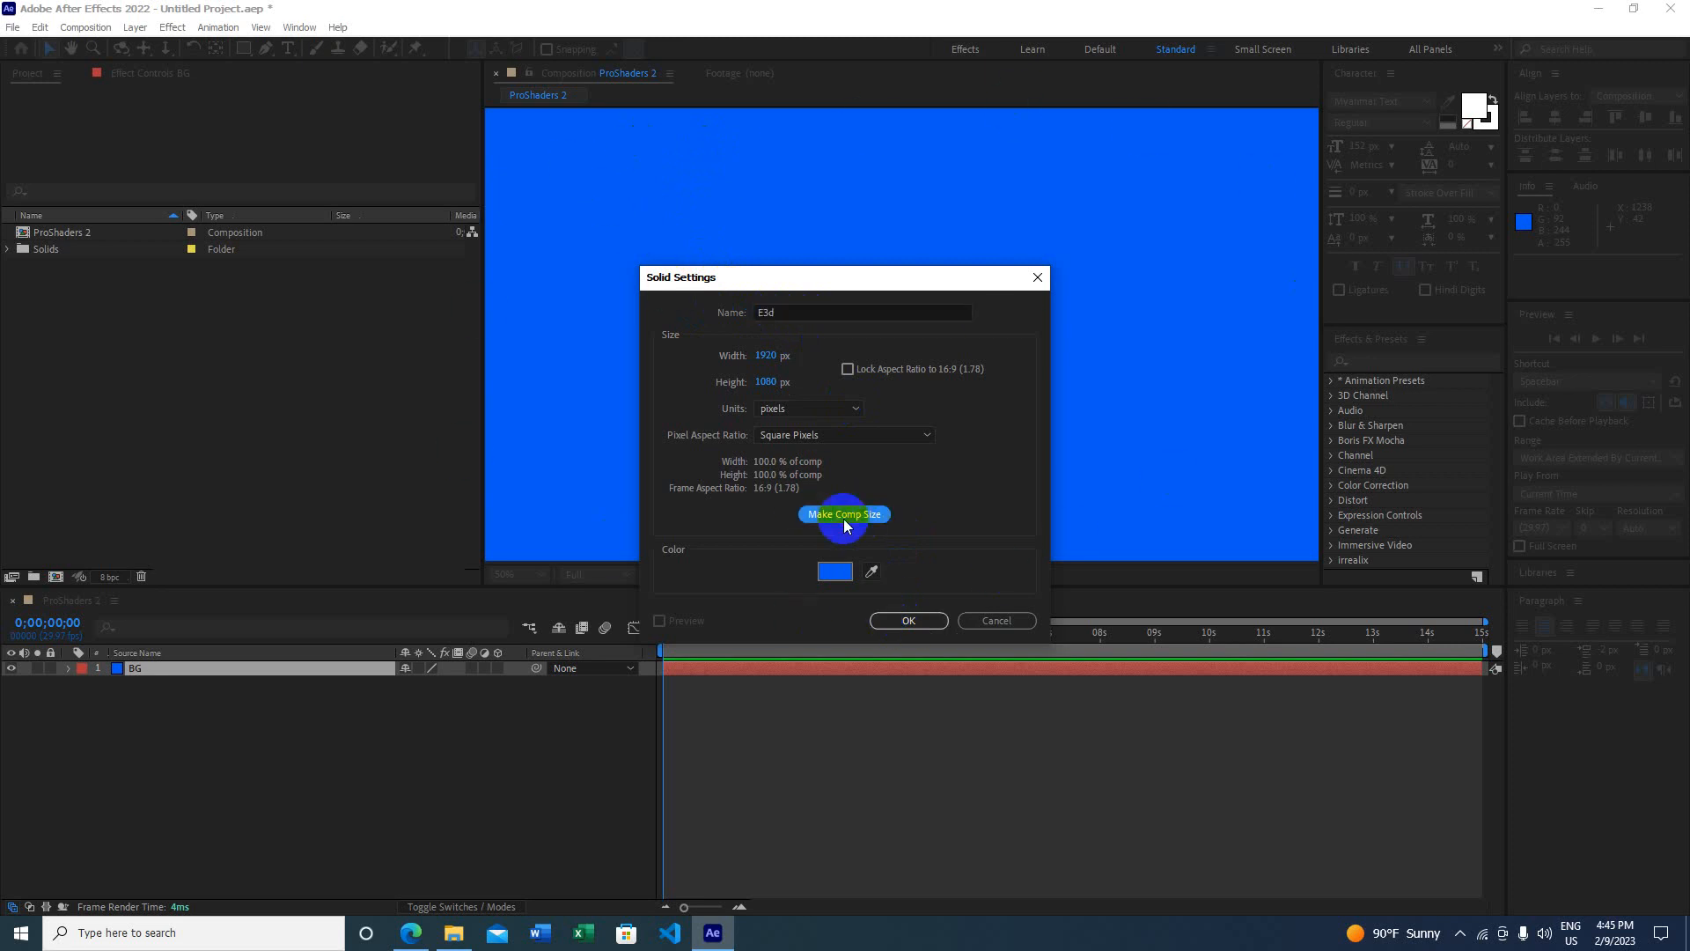
pyautogui.click(907, 620)
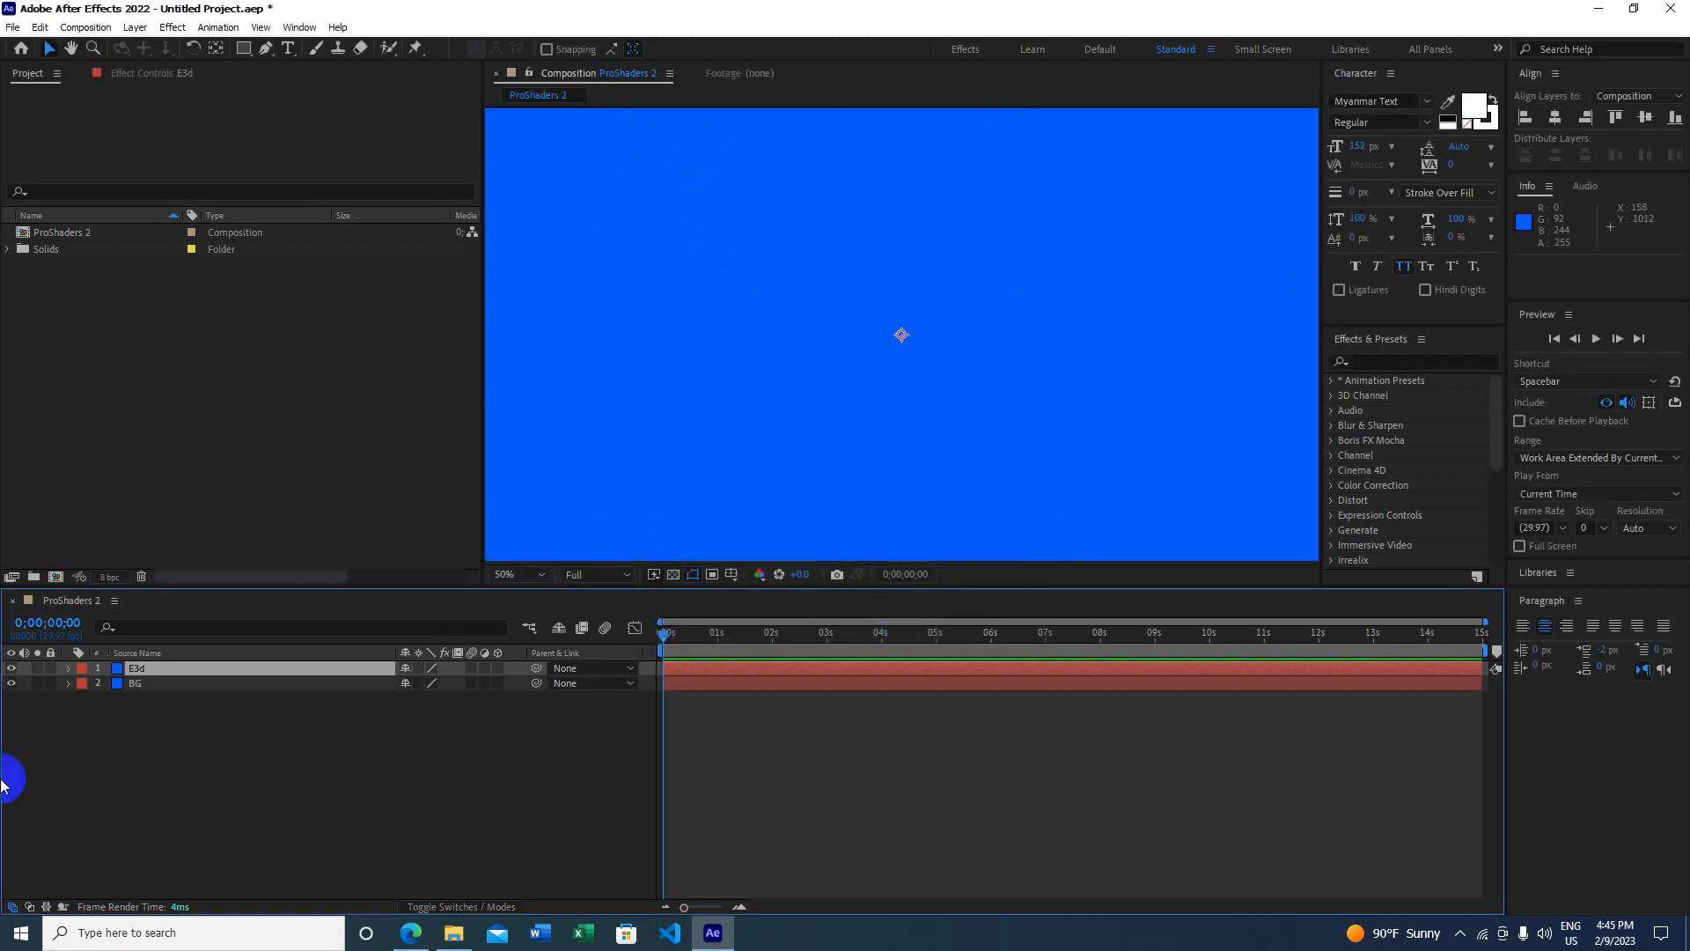
pyautogui.click(288, 48)
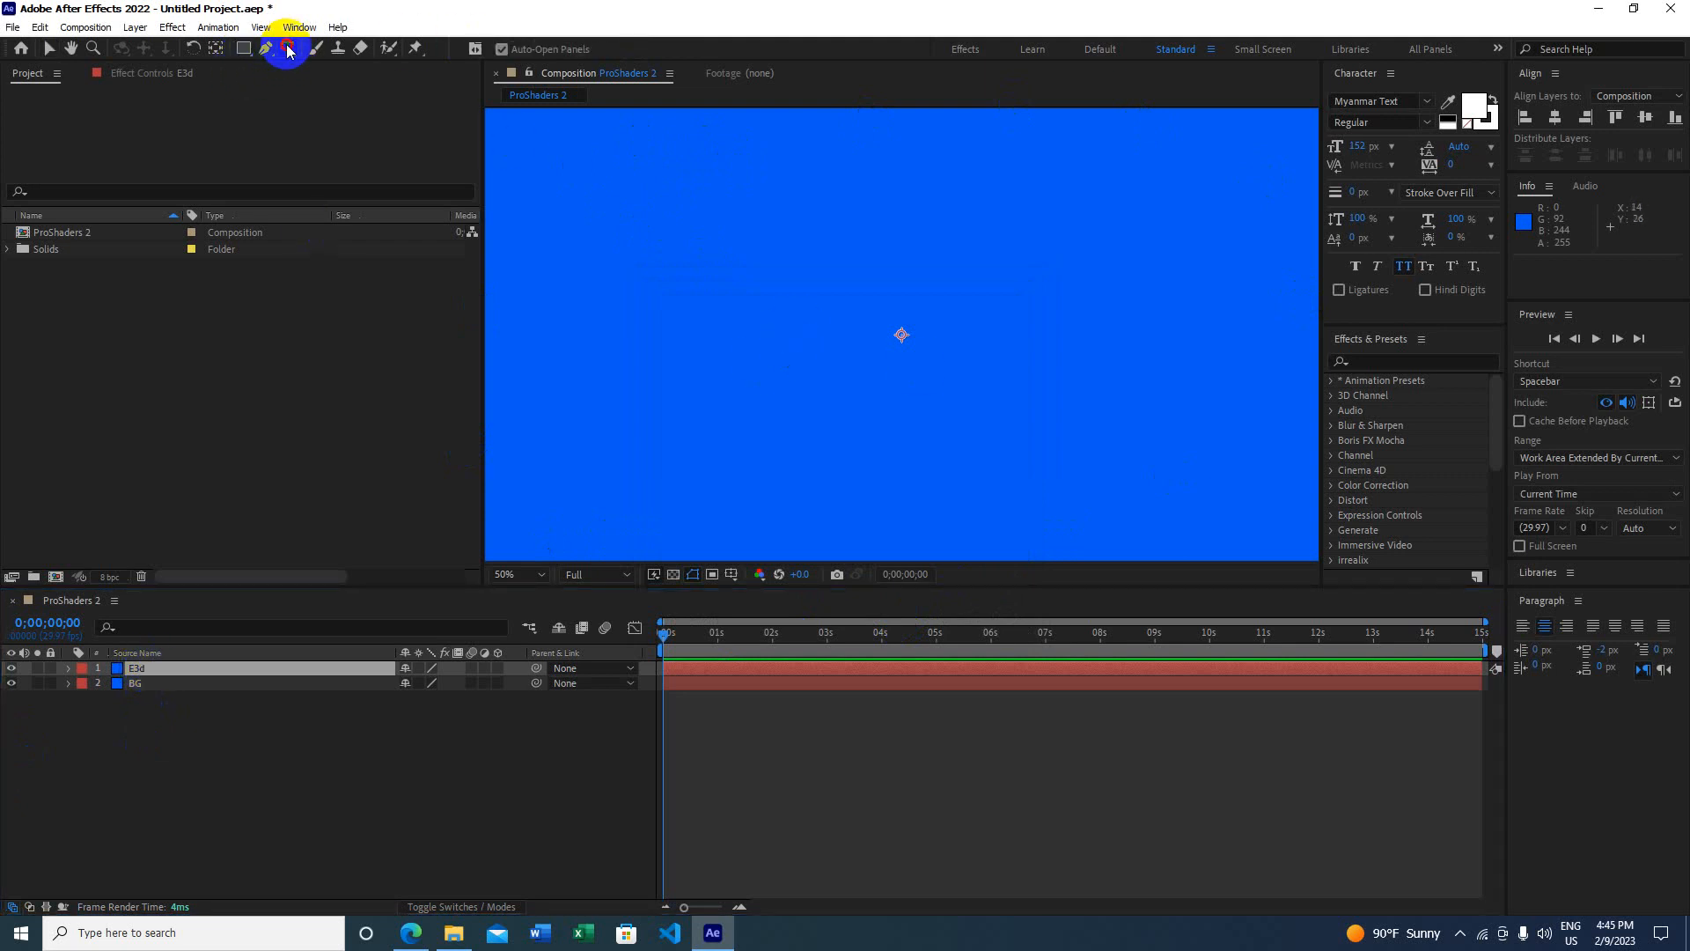
# Step: Type the name text on a new horizontal text layer at the composition centre
pyautogui.click(288, 49)
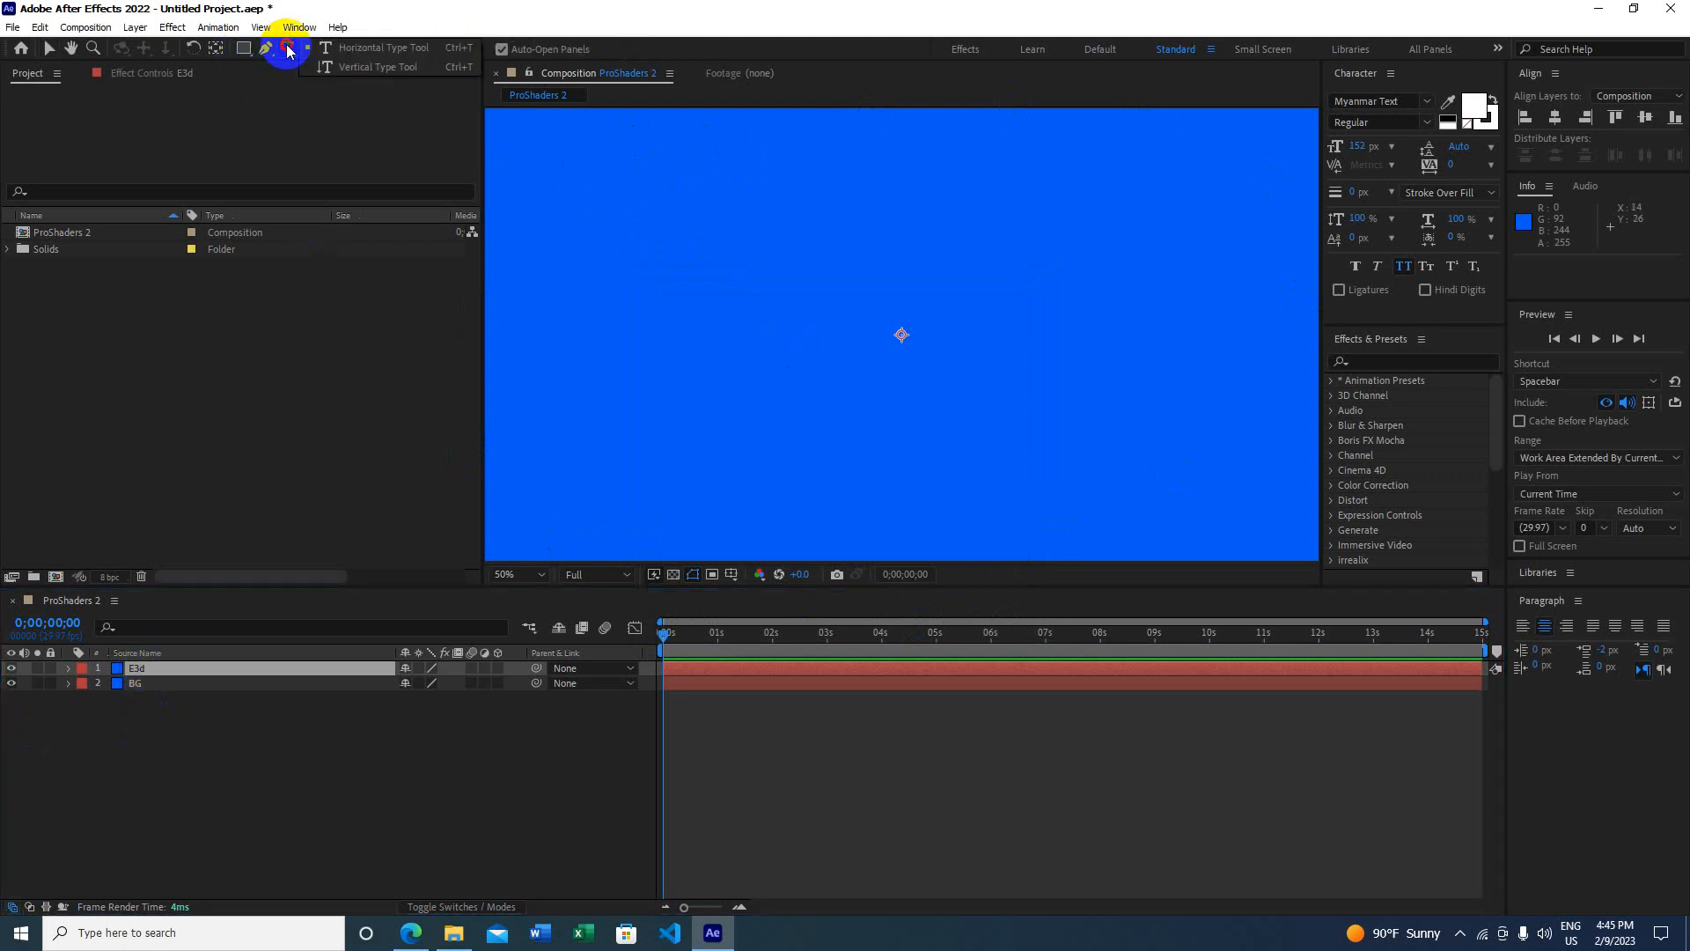
pyautogui.click(425, 53)
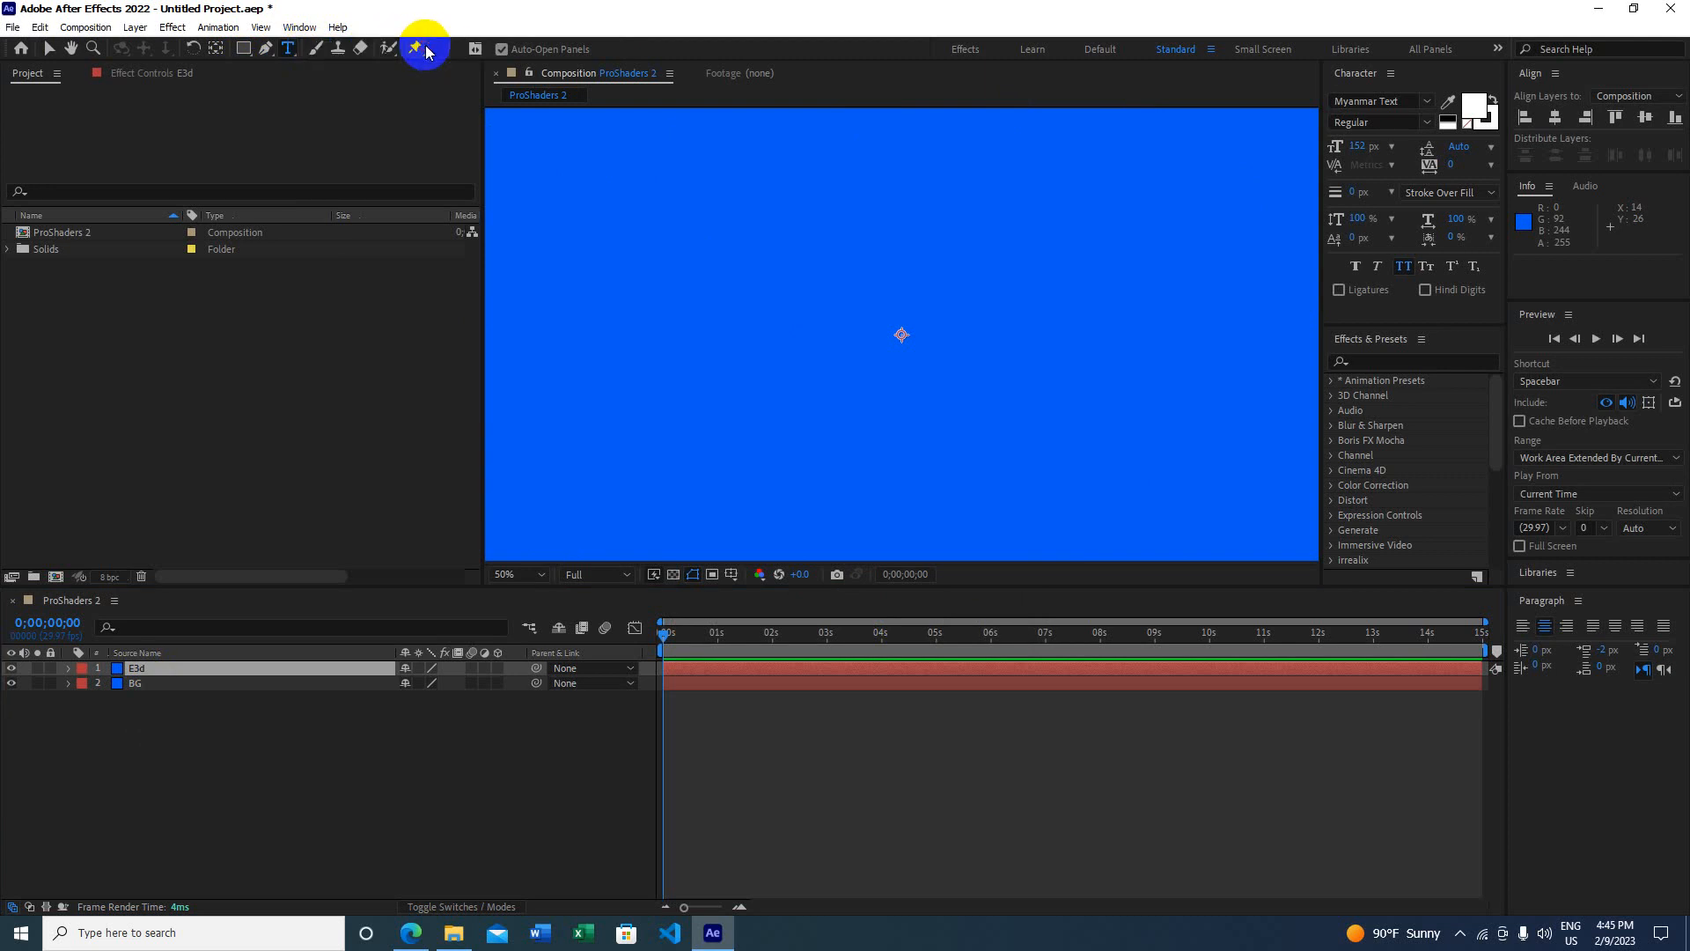
pyautogui.click(861, 331)
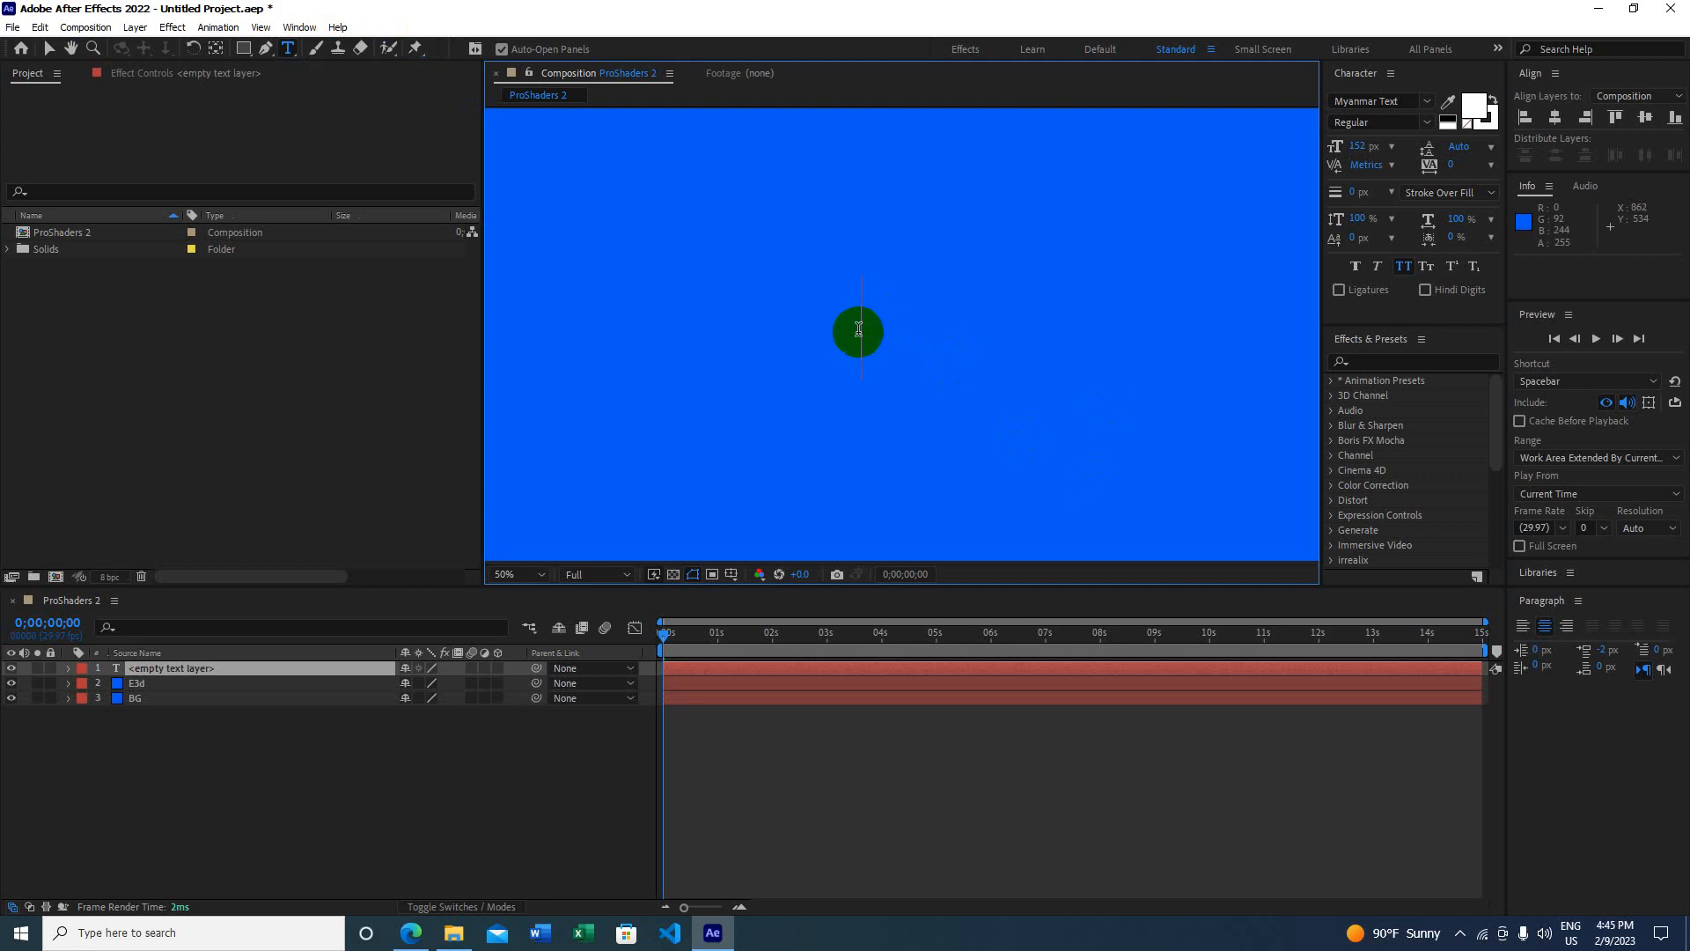
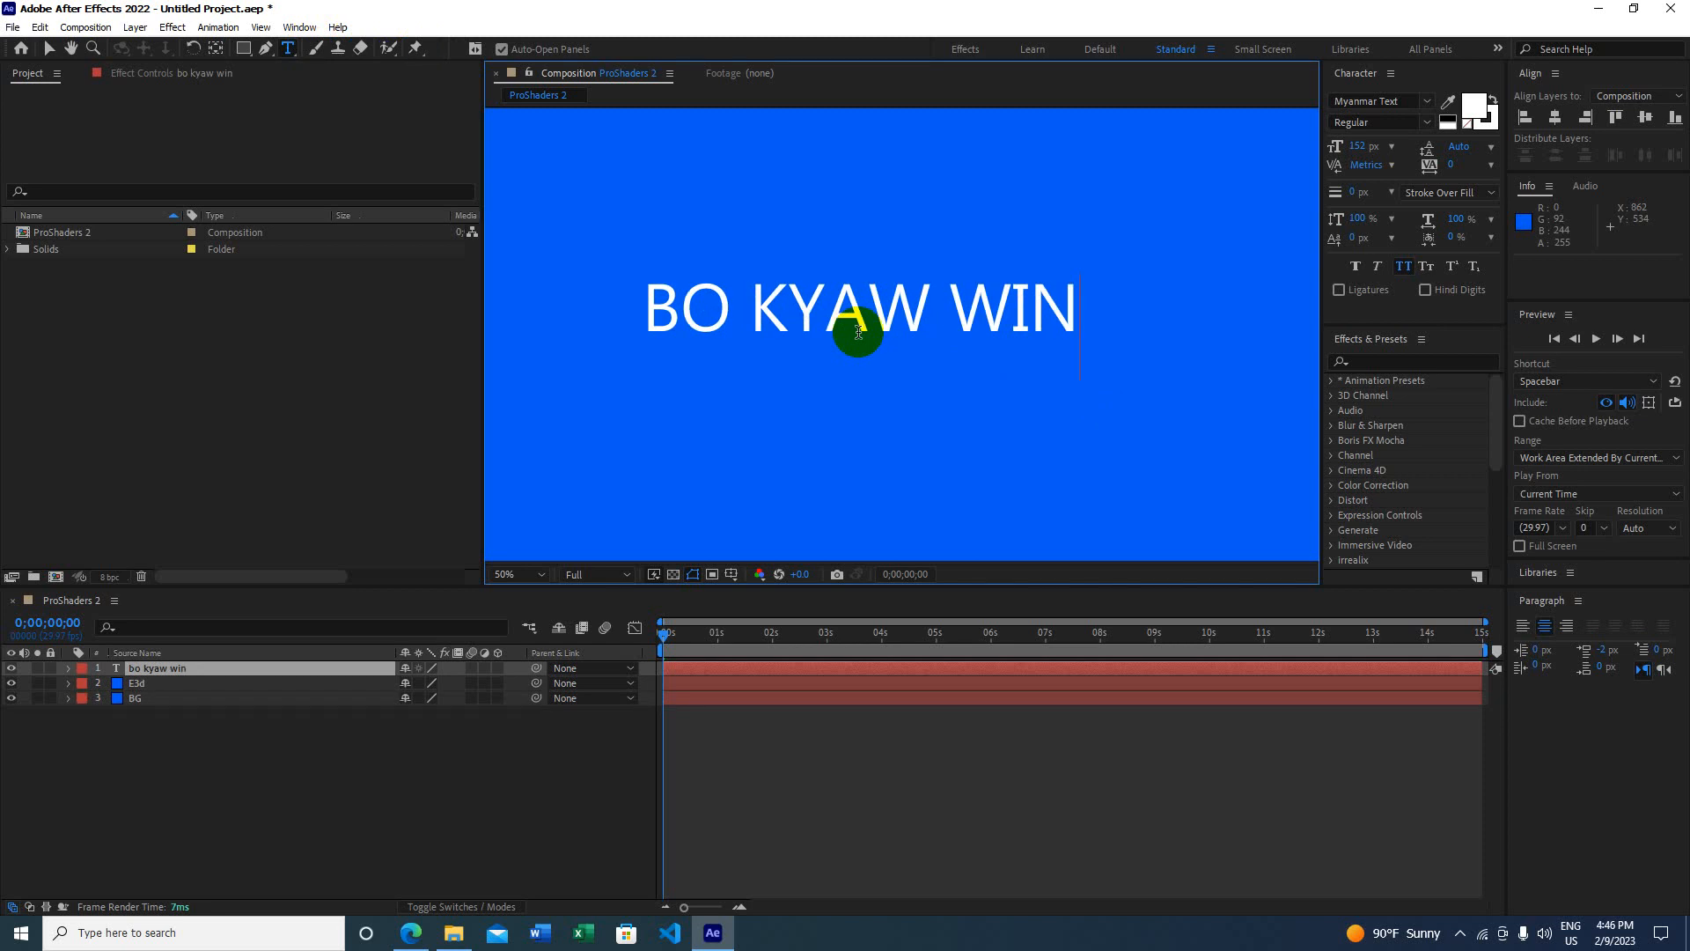
# Step: Make the whole text Faux Bold and enlarge it from 152 to 159 px
pyautogui.hotkey('ctrl', 'a')
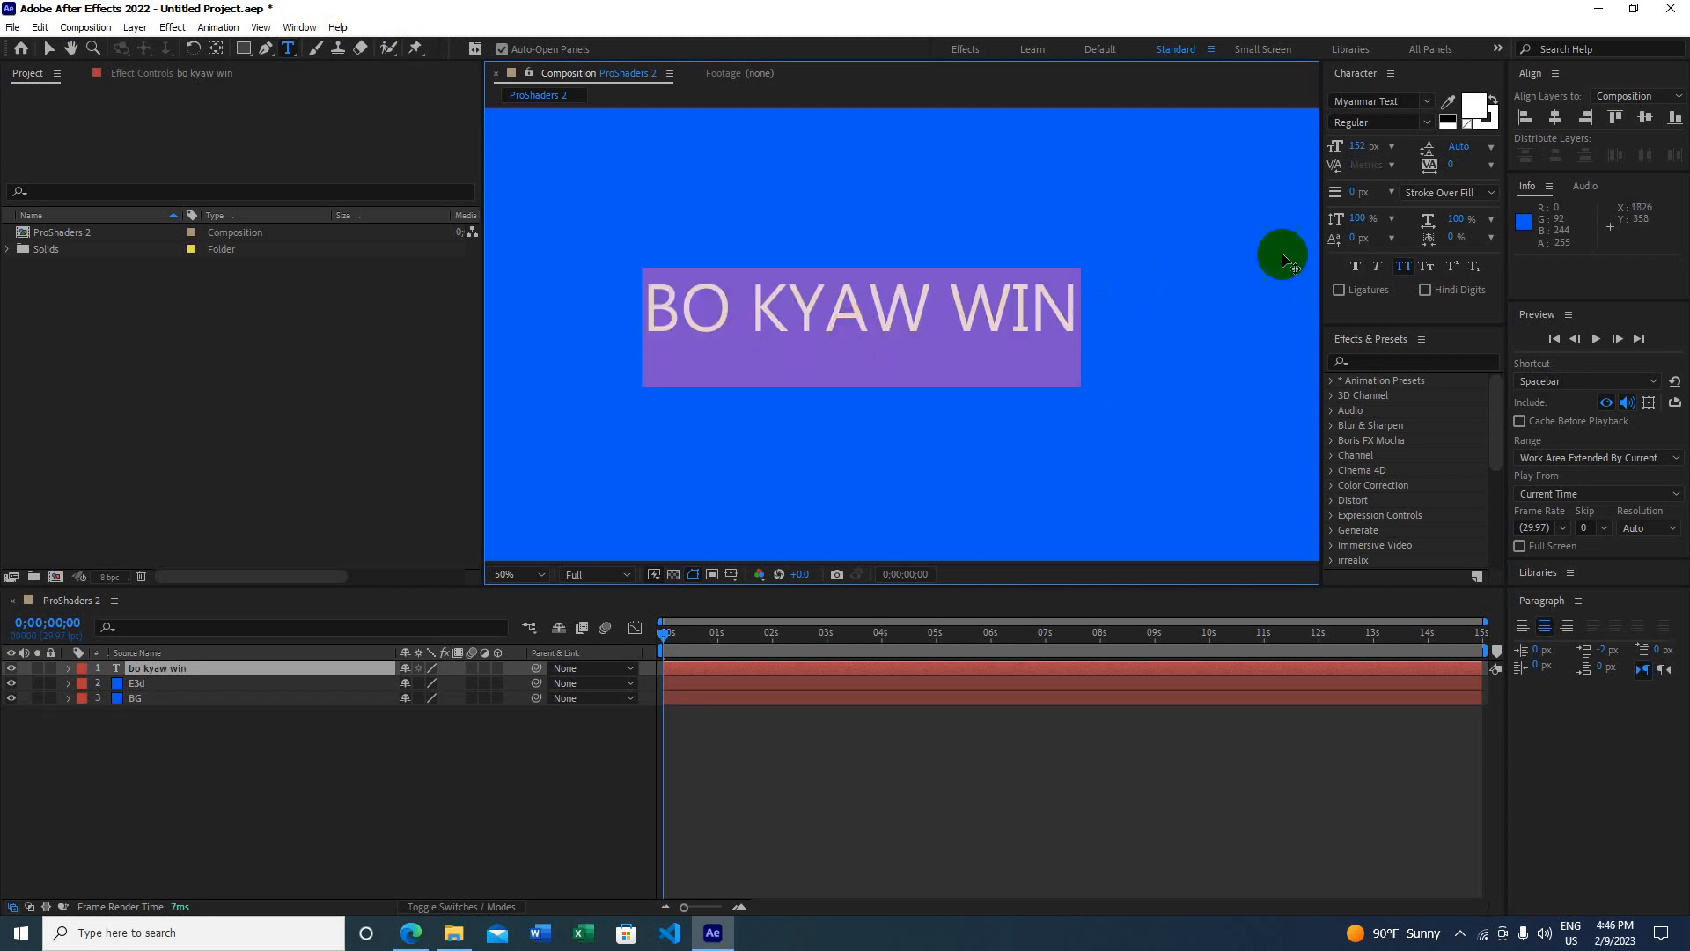
pyautogui.click(1355, 266)
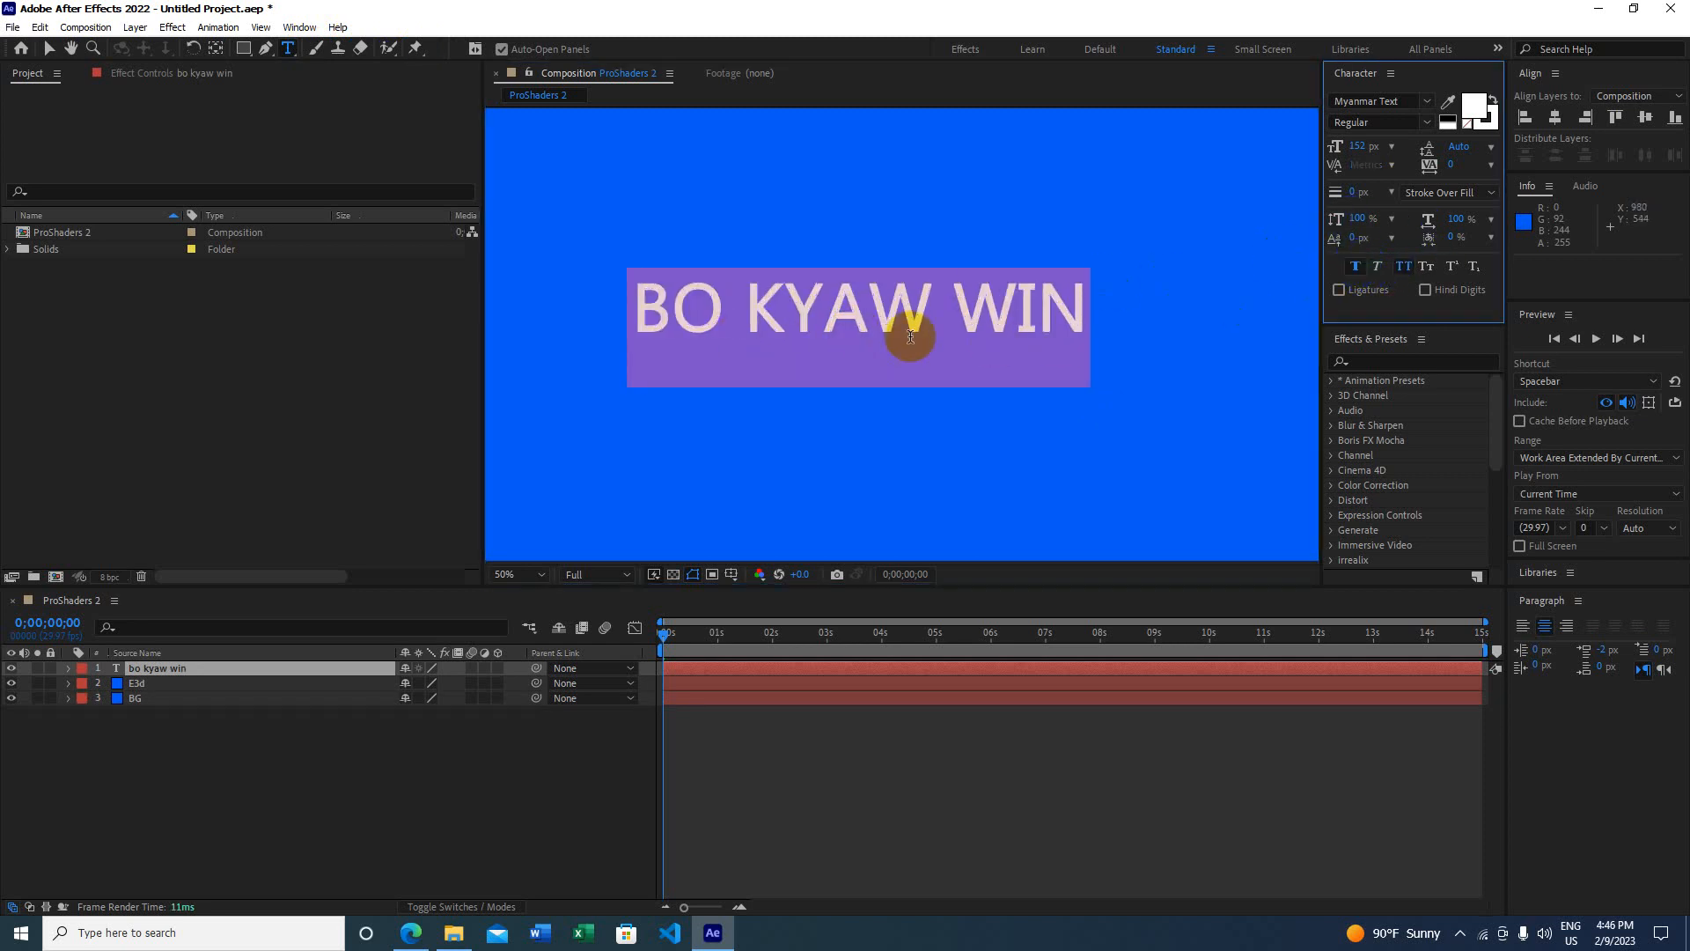
pyautogui.moveTo(1357, 148); pyautogui.dragTo(1364, 152)
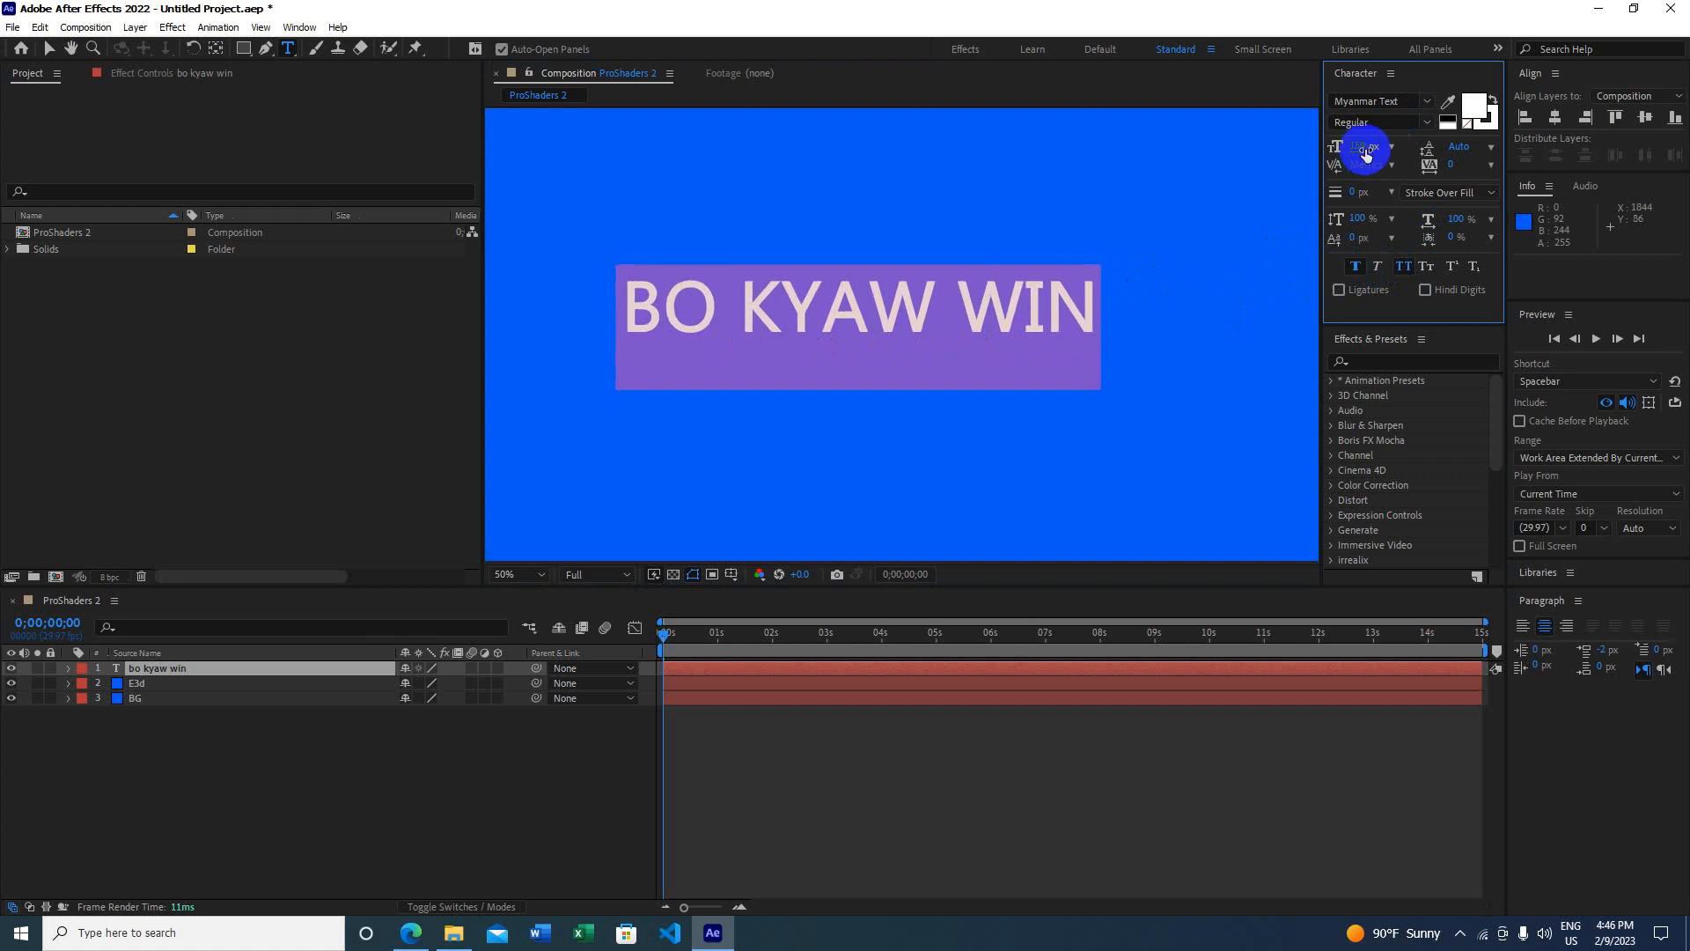
pyautogui.click(48, 45)
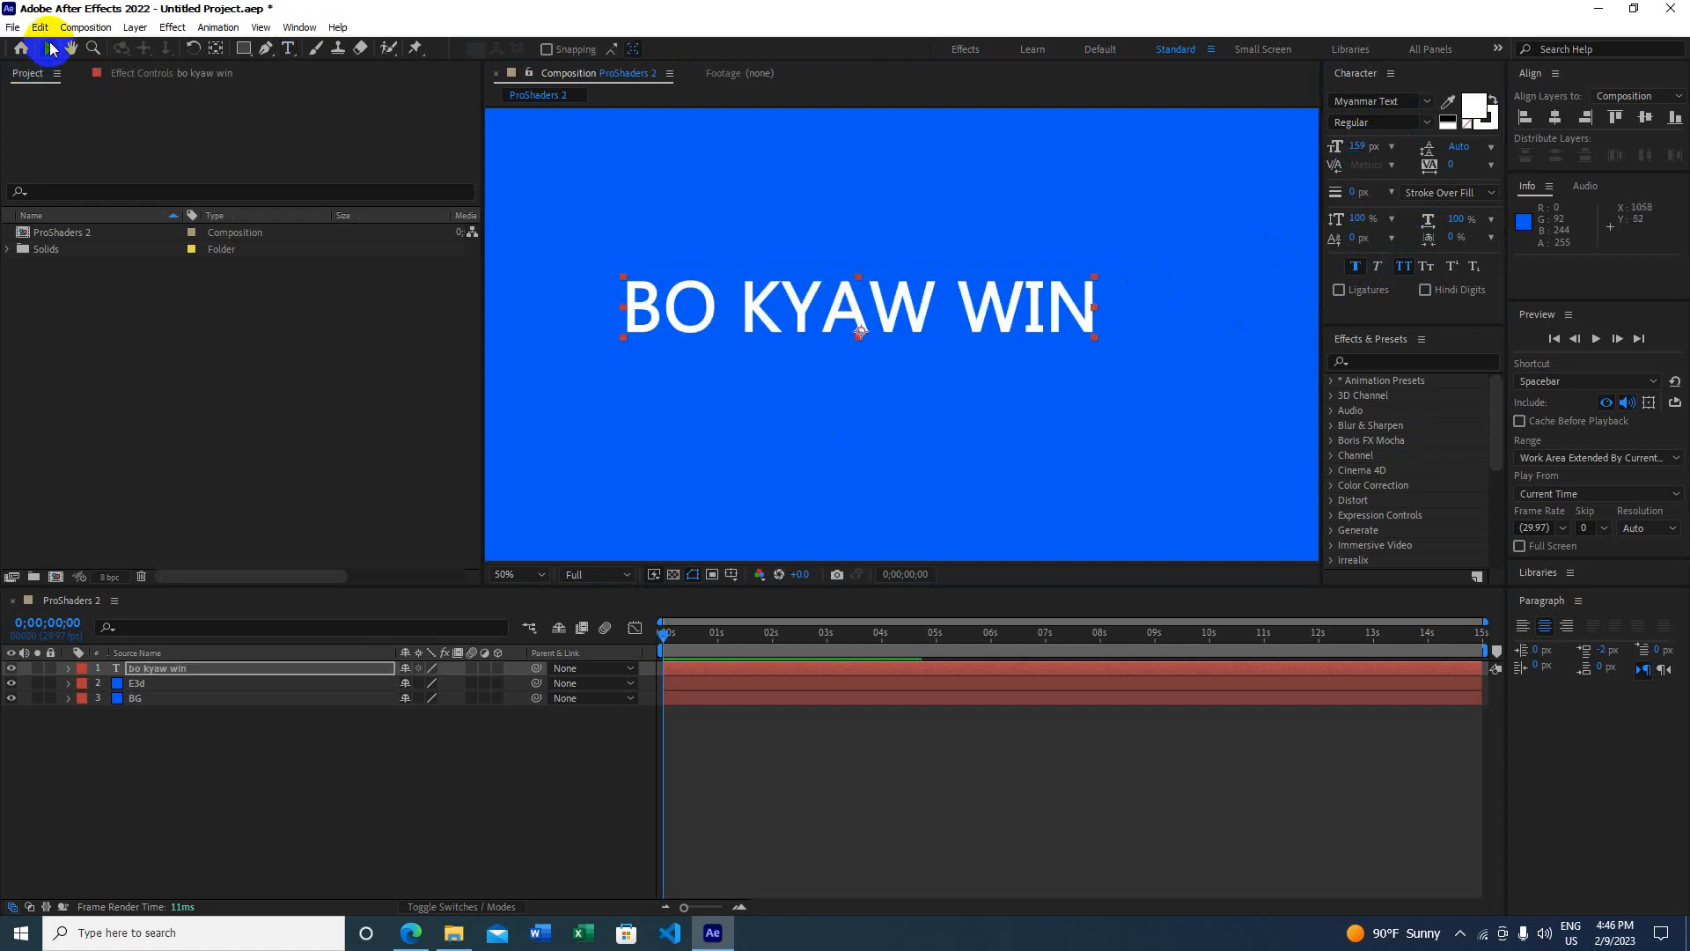
# Step: Drag the text layer toward the lower right of the composition
pyautogui.scroll(-5, 584, 366)
pyautogui.scroll(2, 796, 366)
pyautogui.scroll(1, 796, 366)
pyautogui.moveTo(803, 340); pyautogui.dragTo(880, 418)
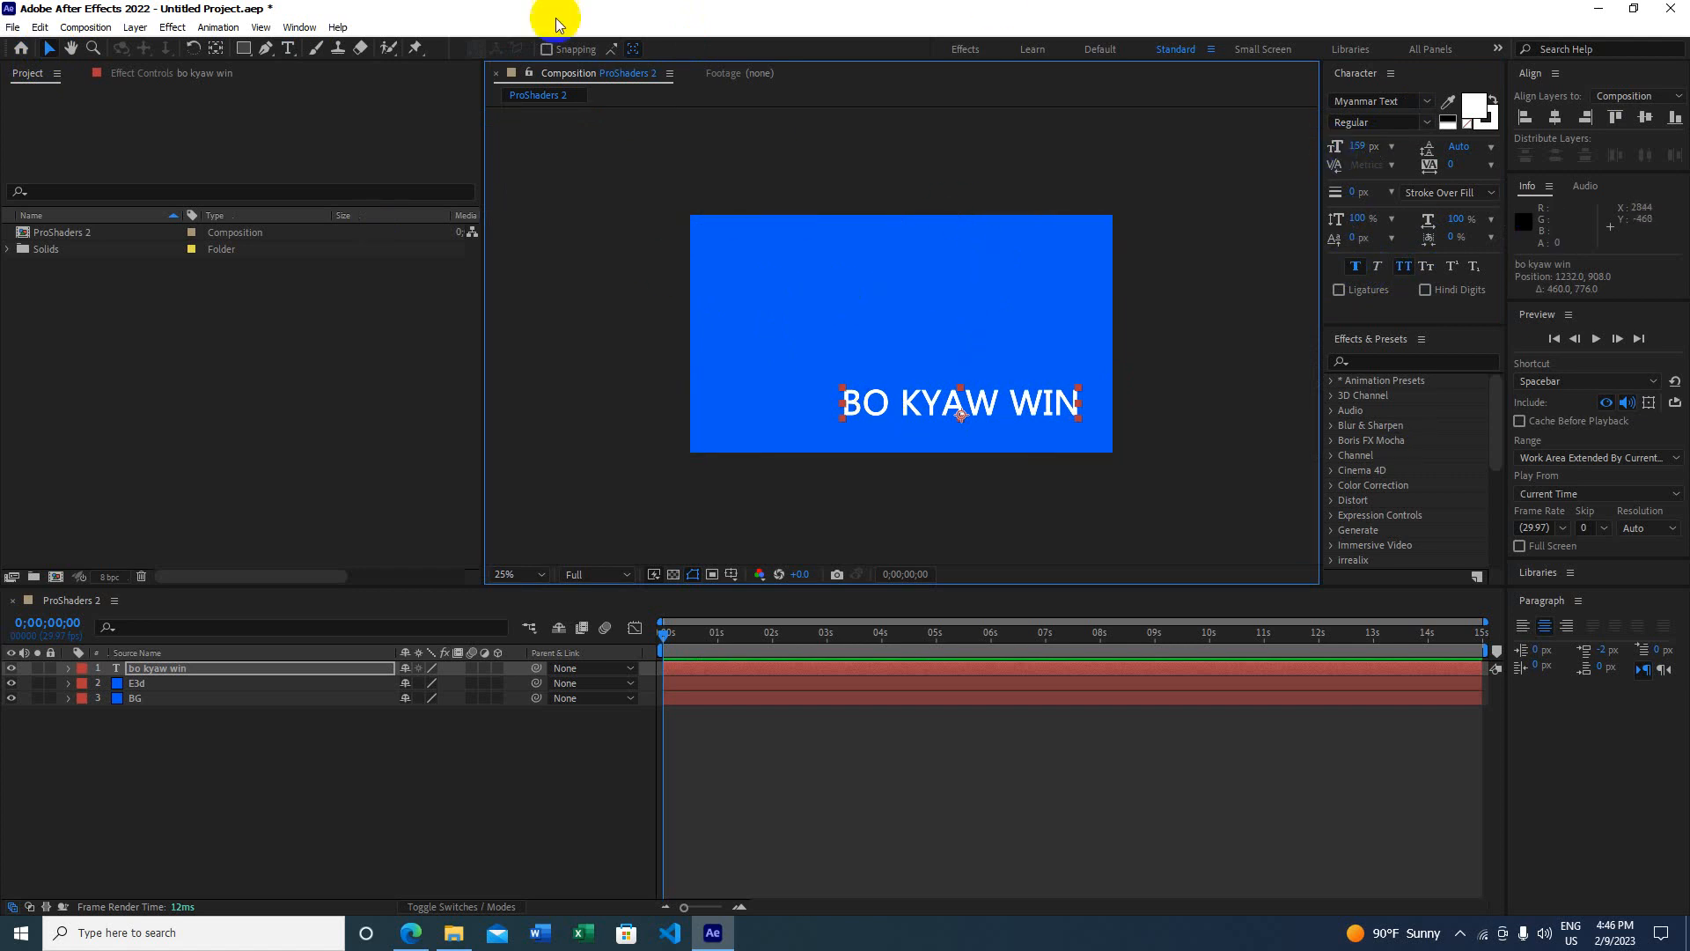
# Step: Reopen the Align panel and centre the text horizontally and vertically in the composition
pyautogui.click(299, 28)
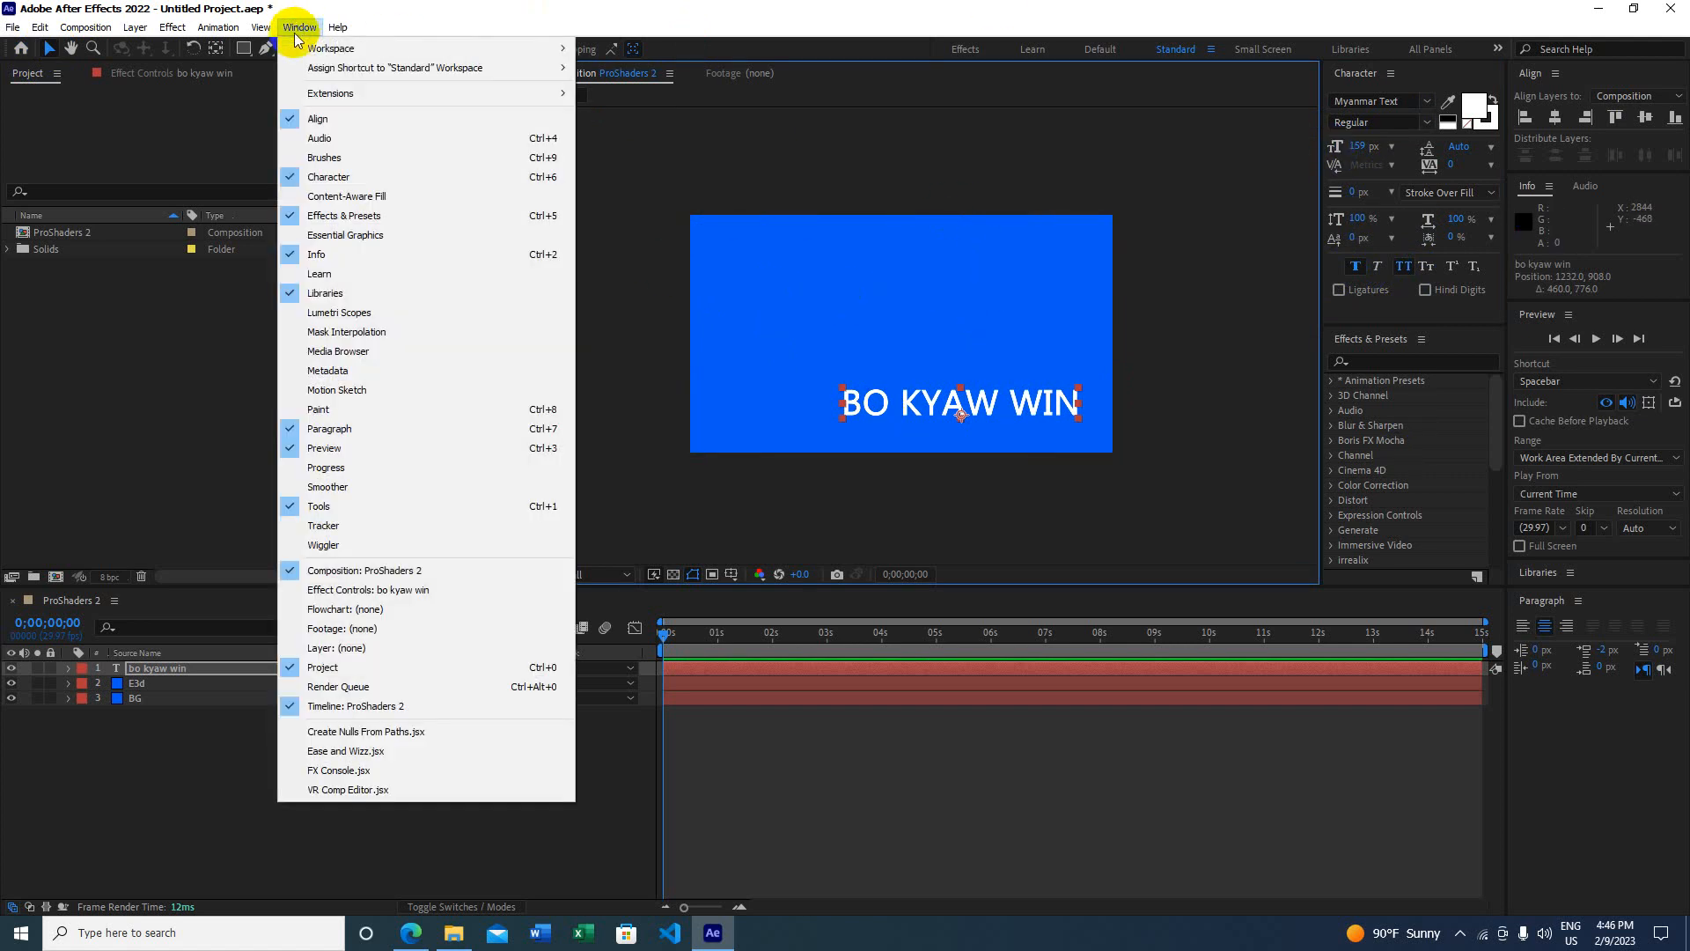
pyautogui.click(338, 124)
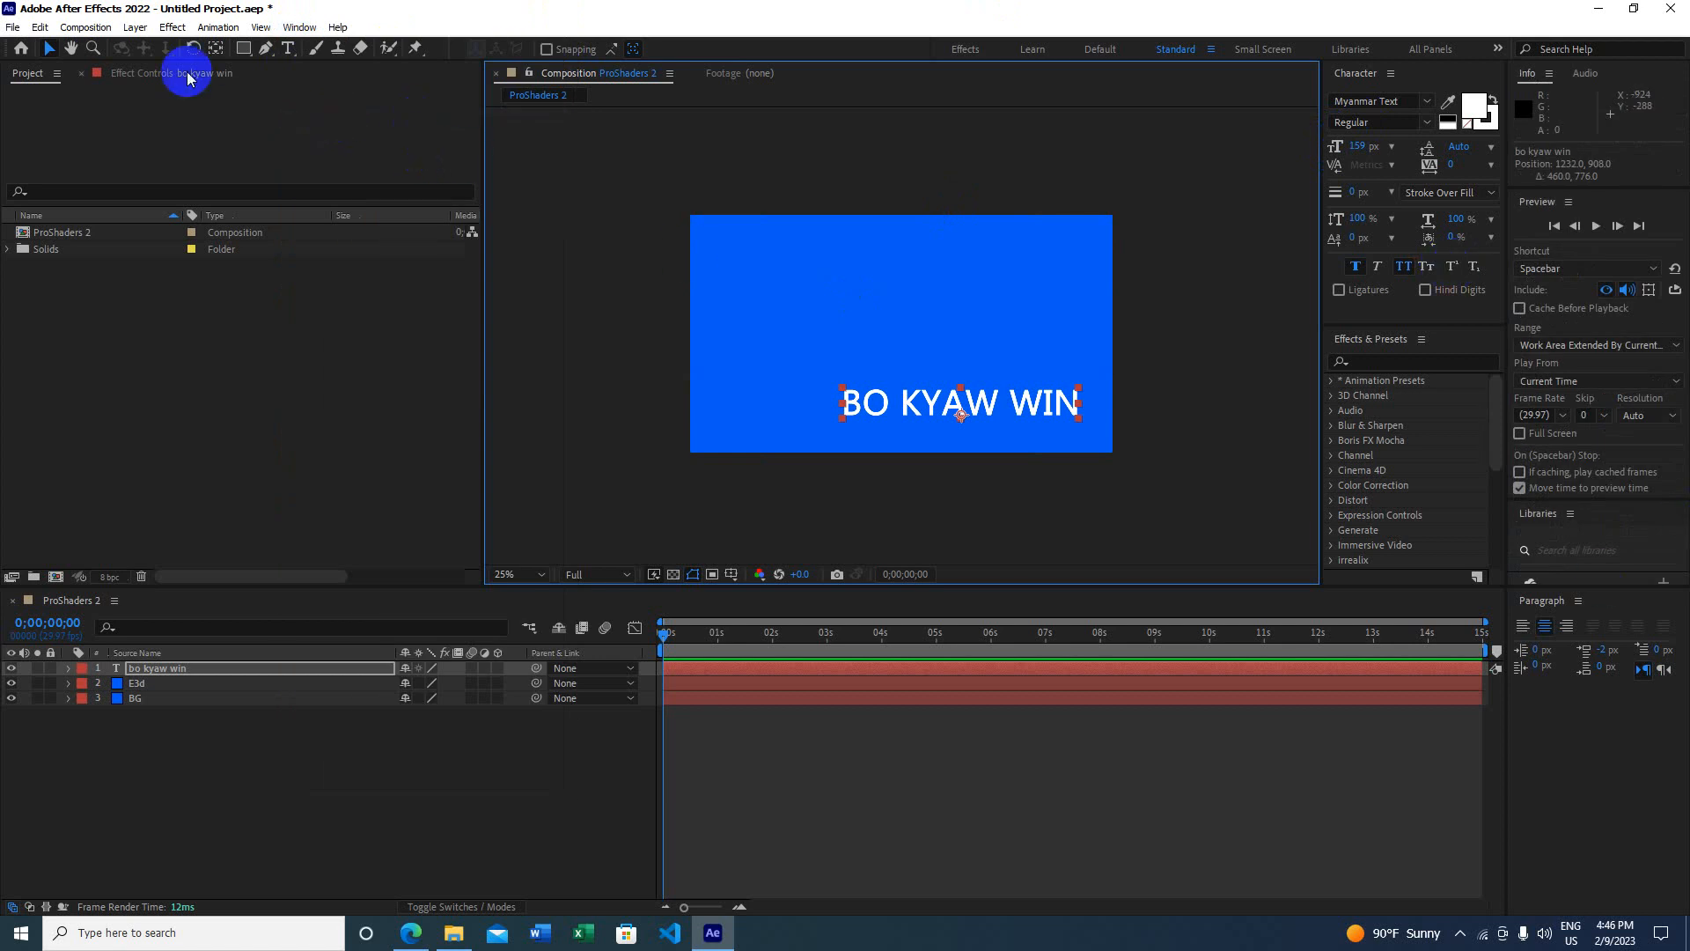
pyautogui.click(299, 28)
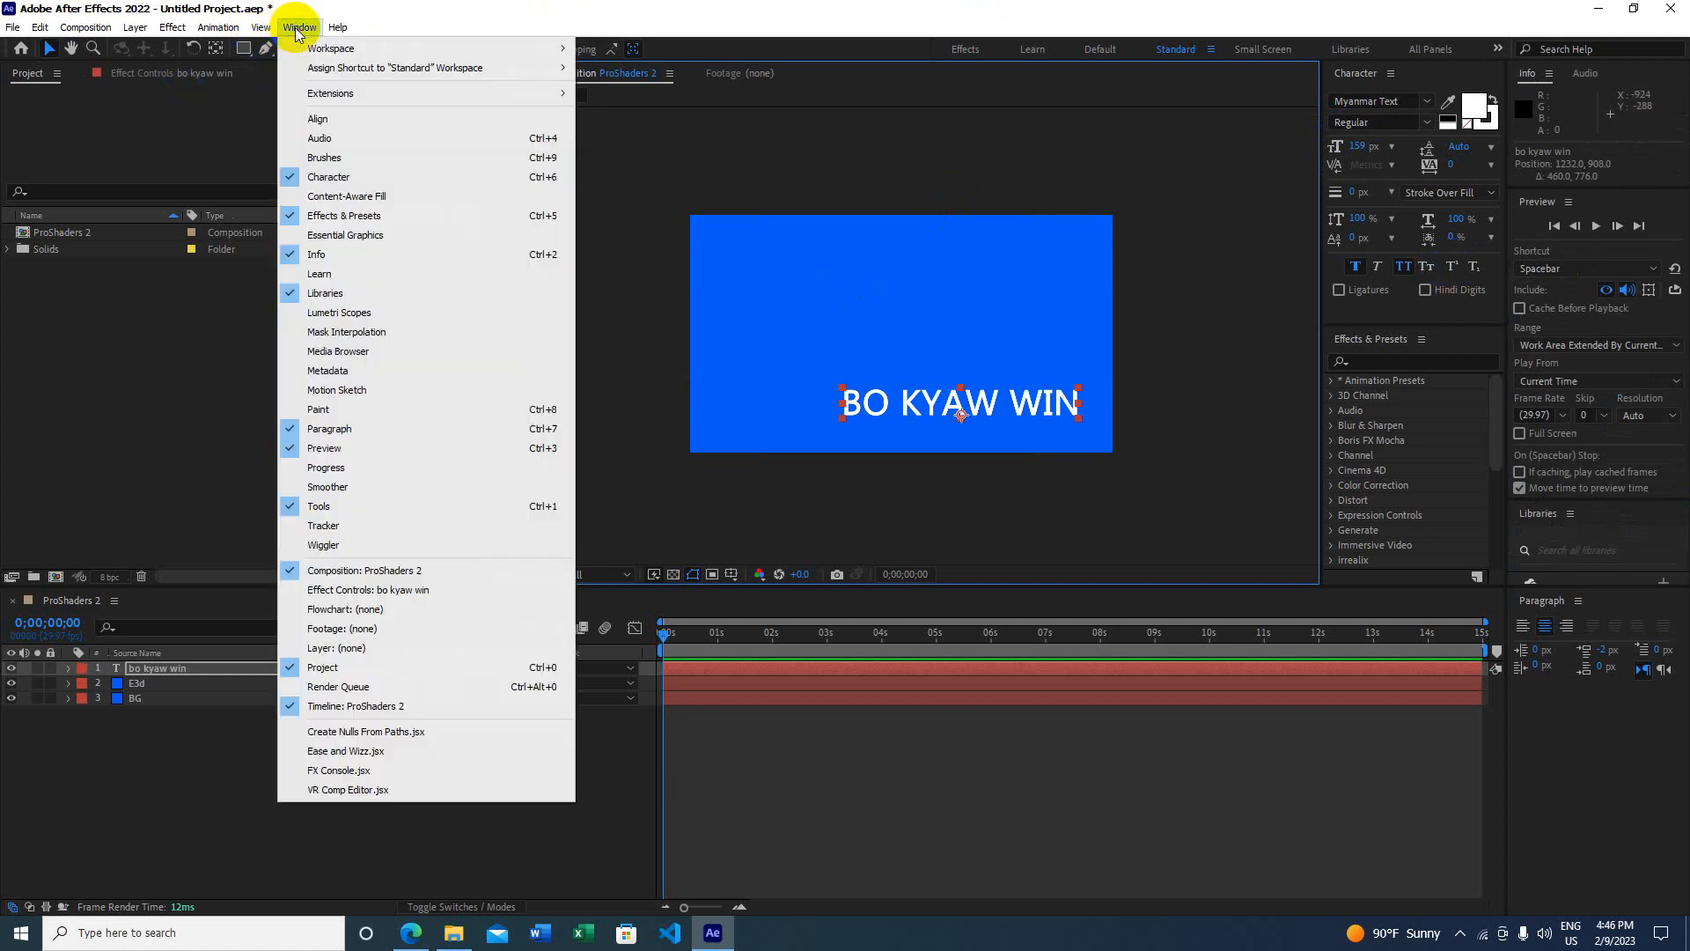
pyautogui.click(335, 120)
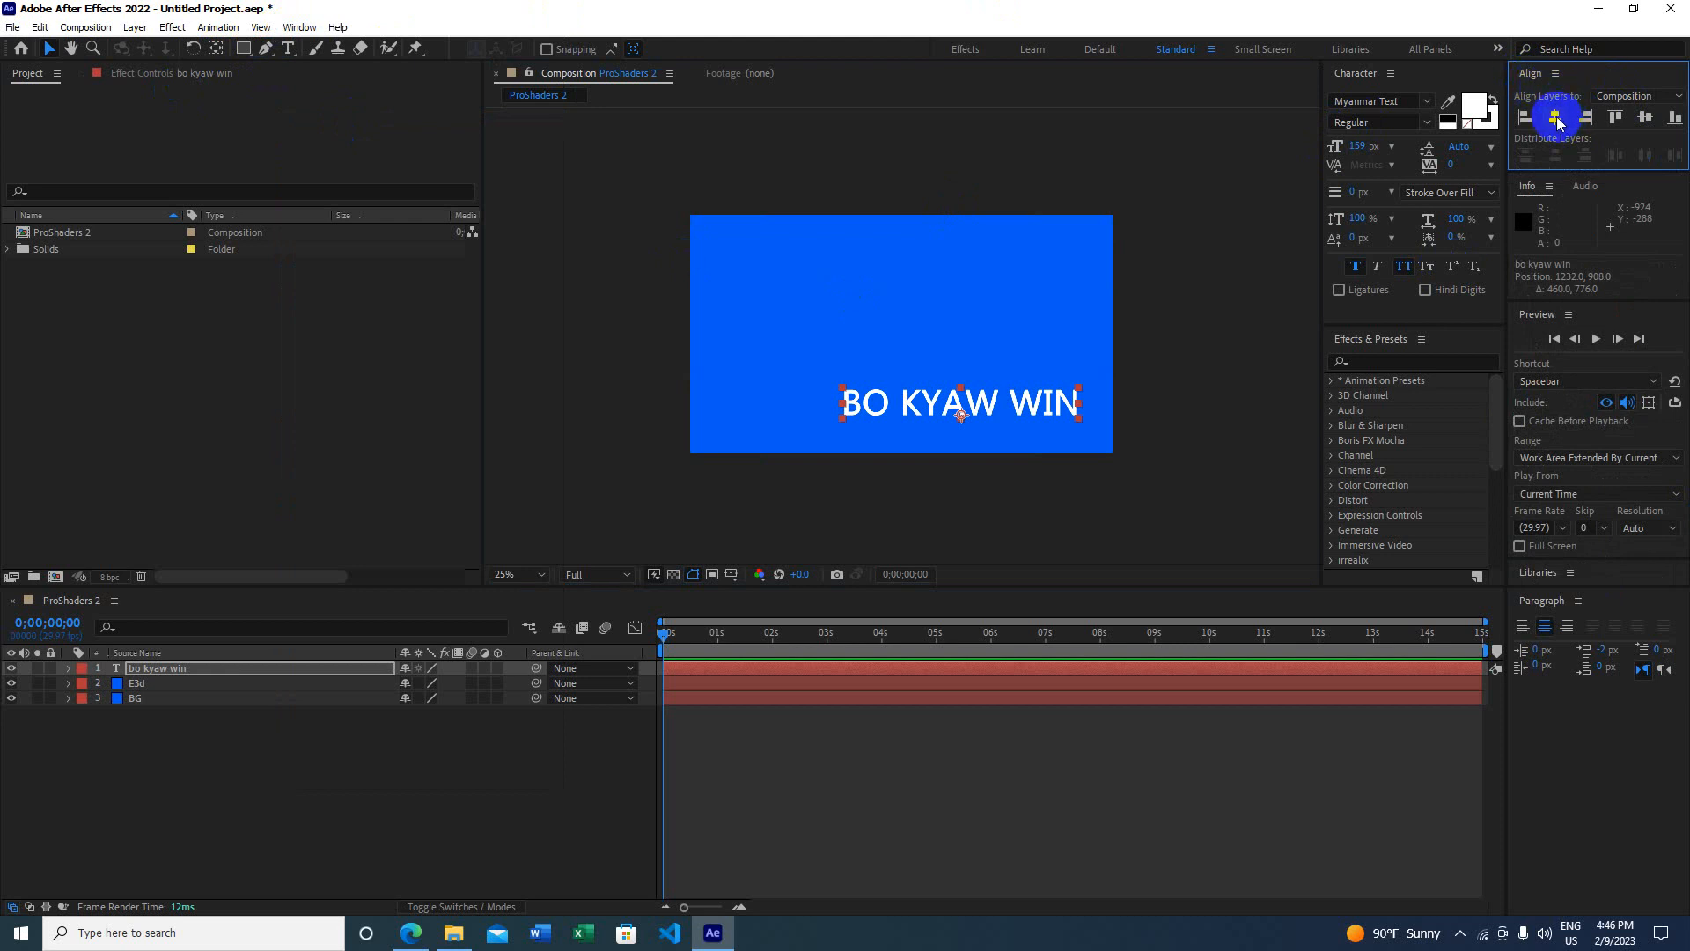
pyautogui.click(1555, 118)
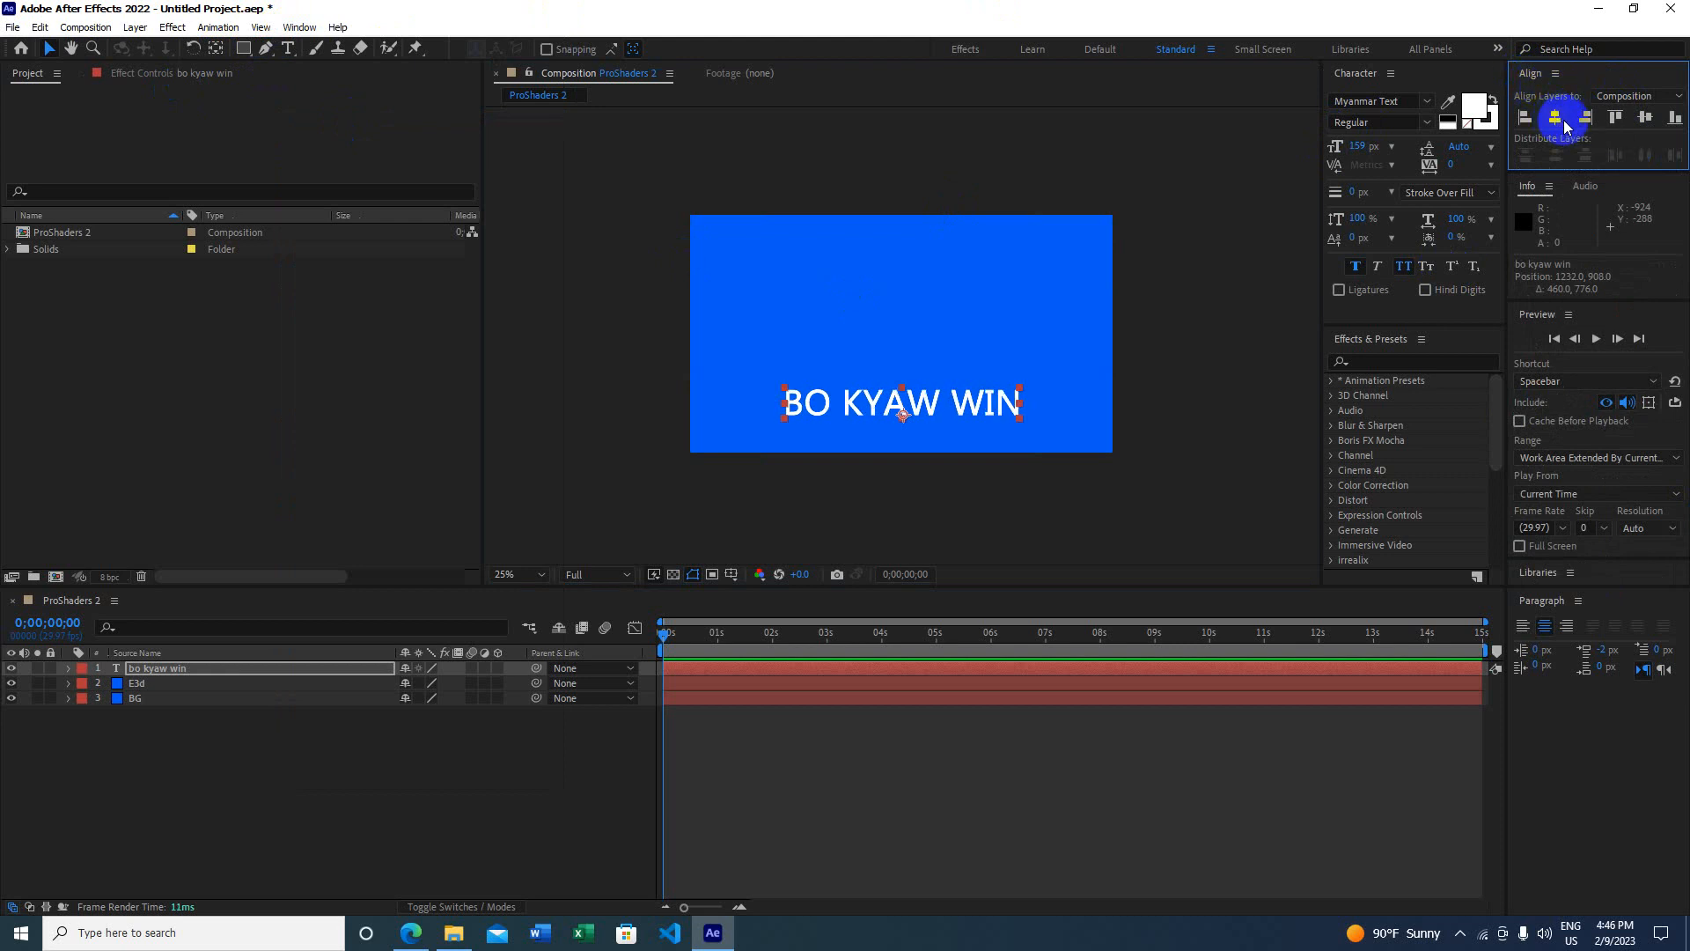
pyautogui.click(1645, 118)
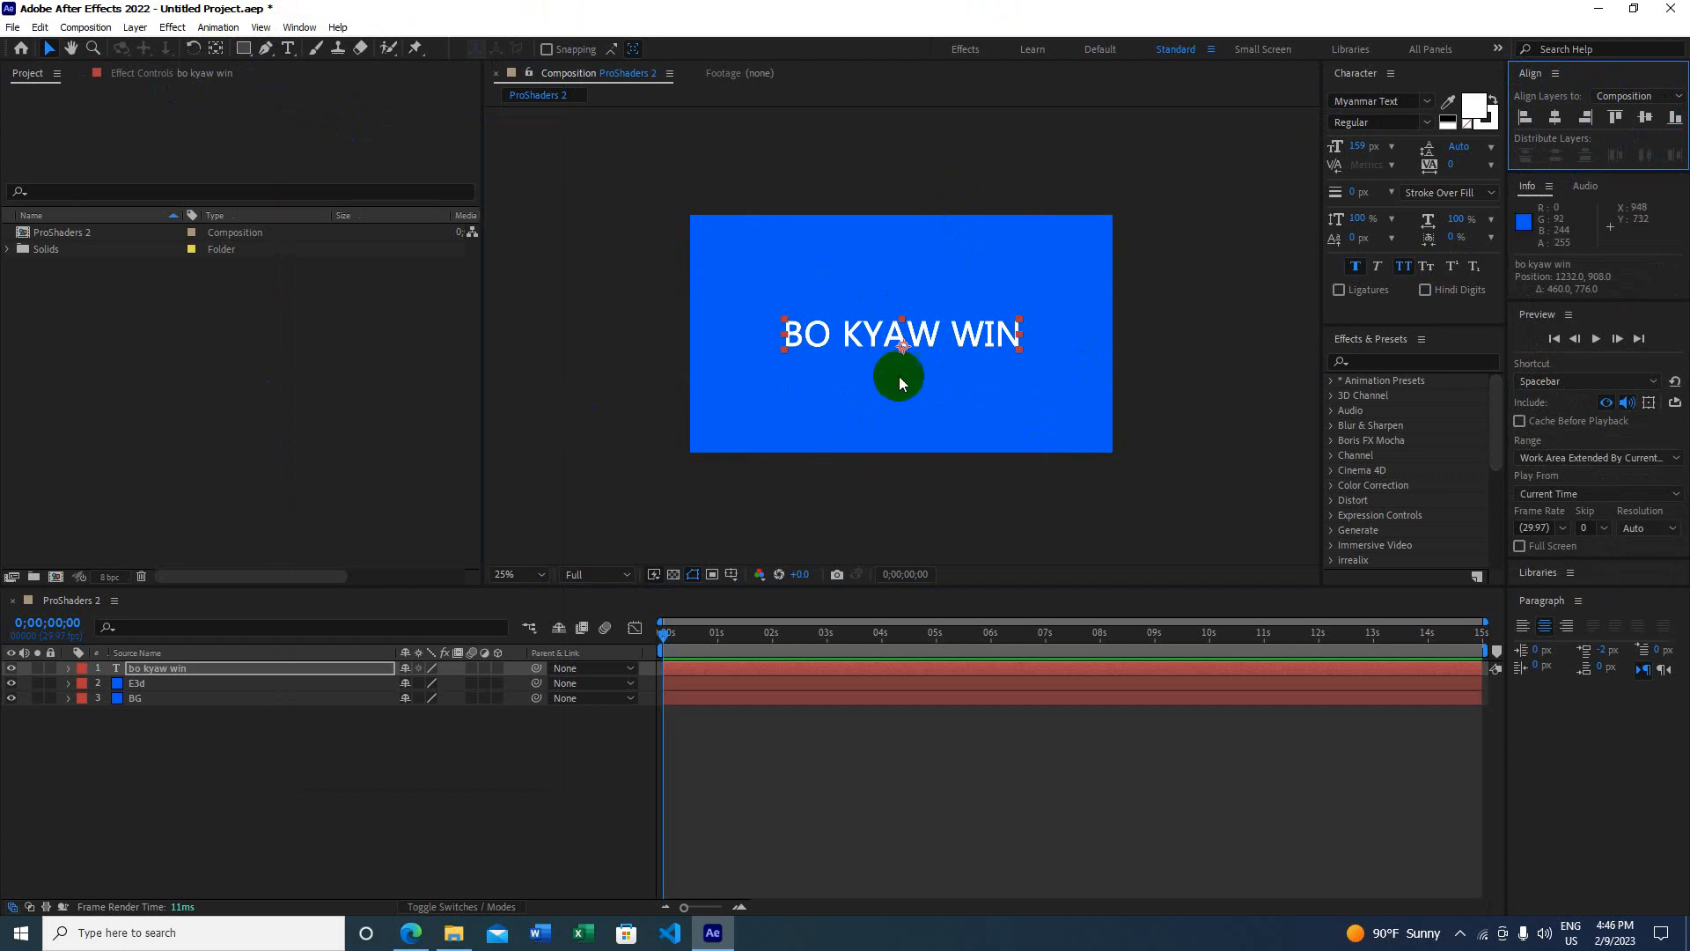
# Step: Select the E3d solid layer and minimize After Effects
pyautogui.click(175, 686)
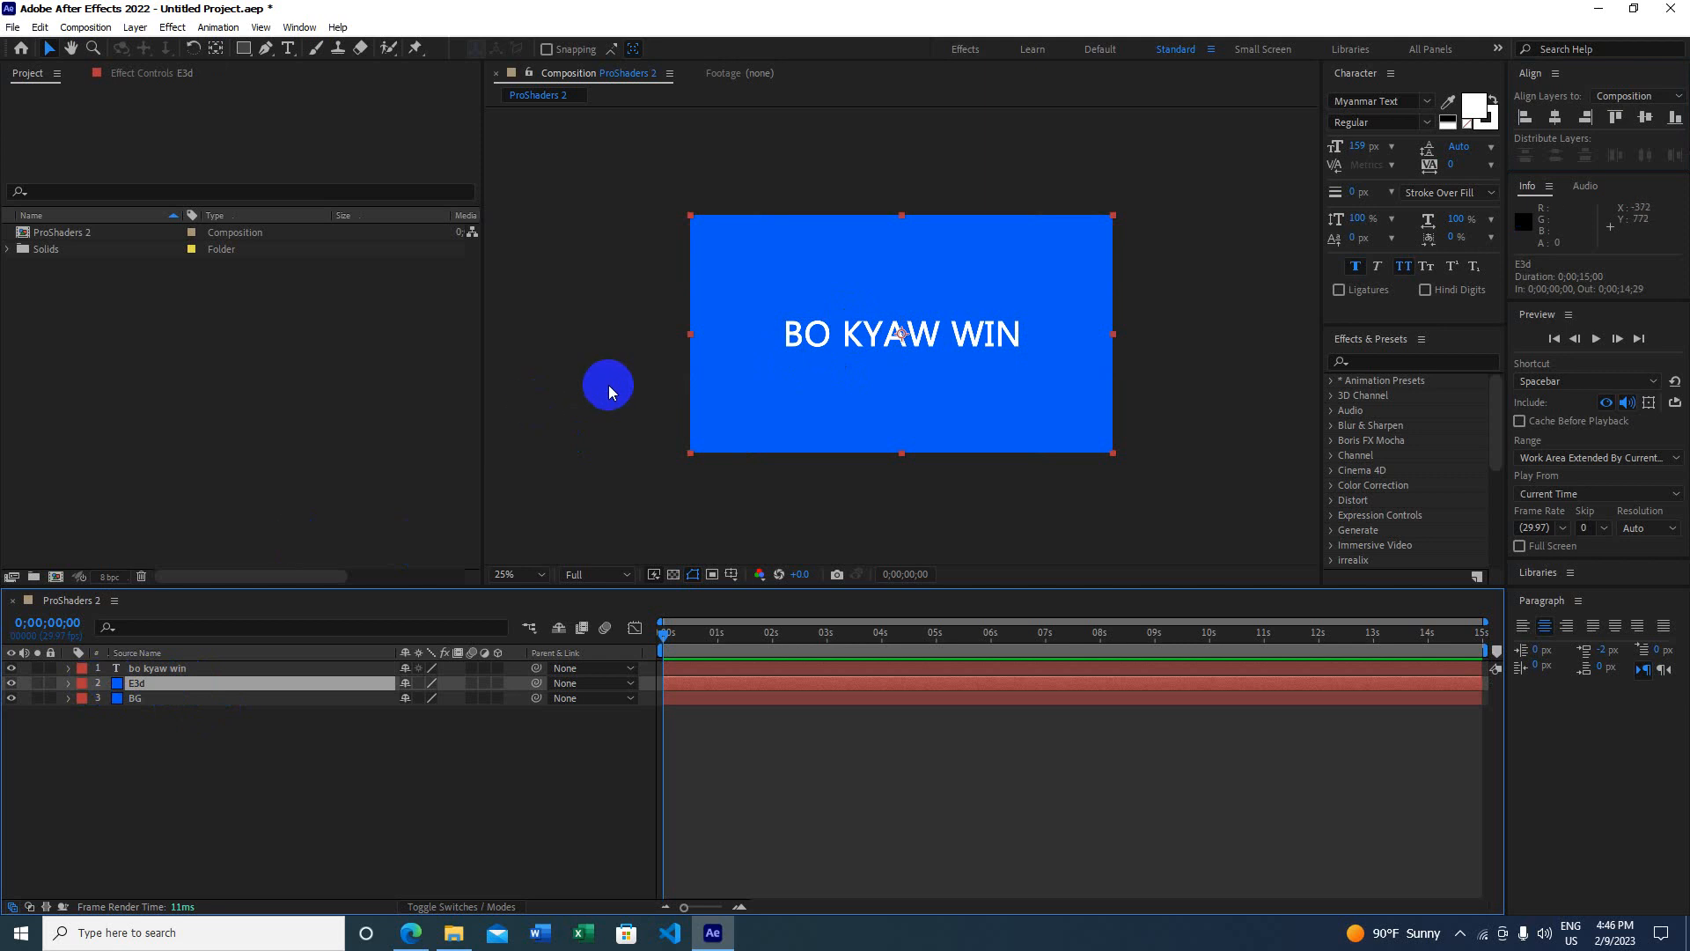
pyautogui.scroll(2, 838, 361)
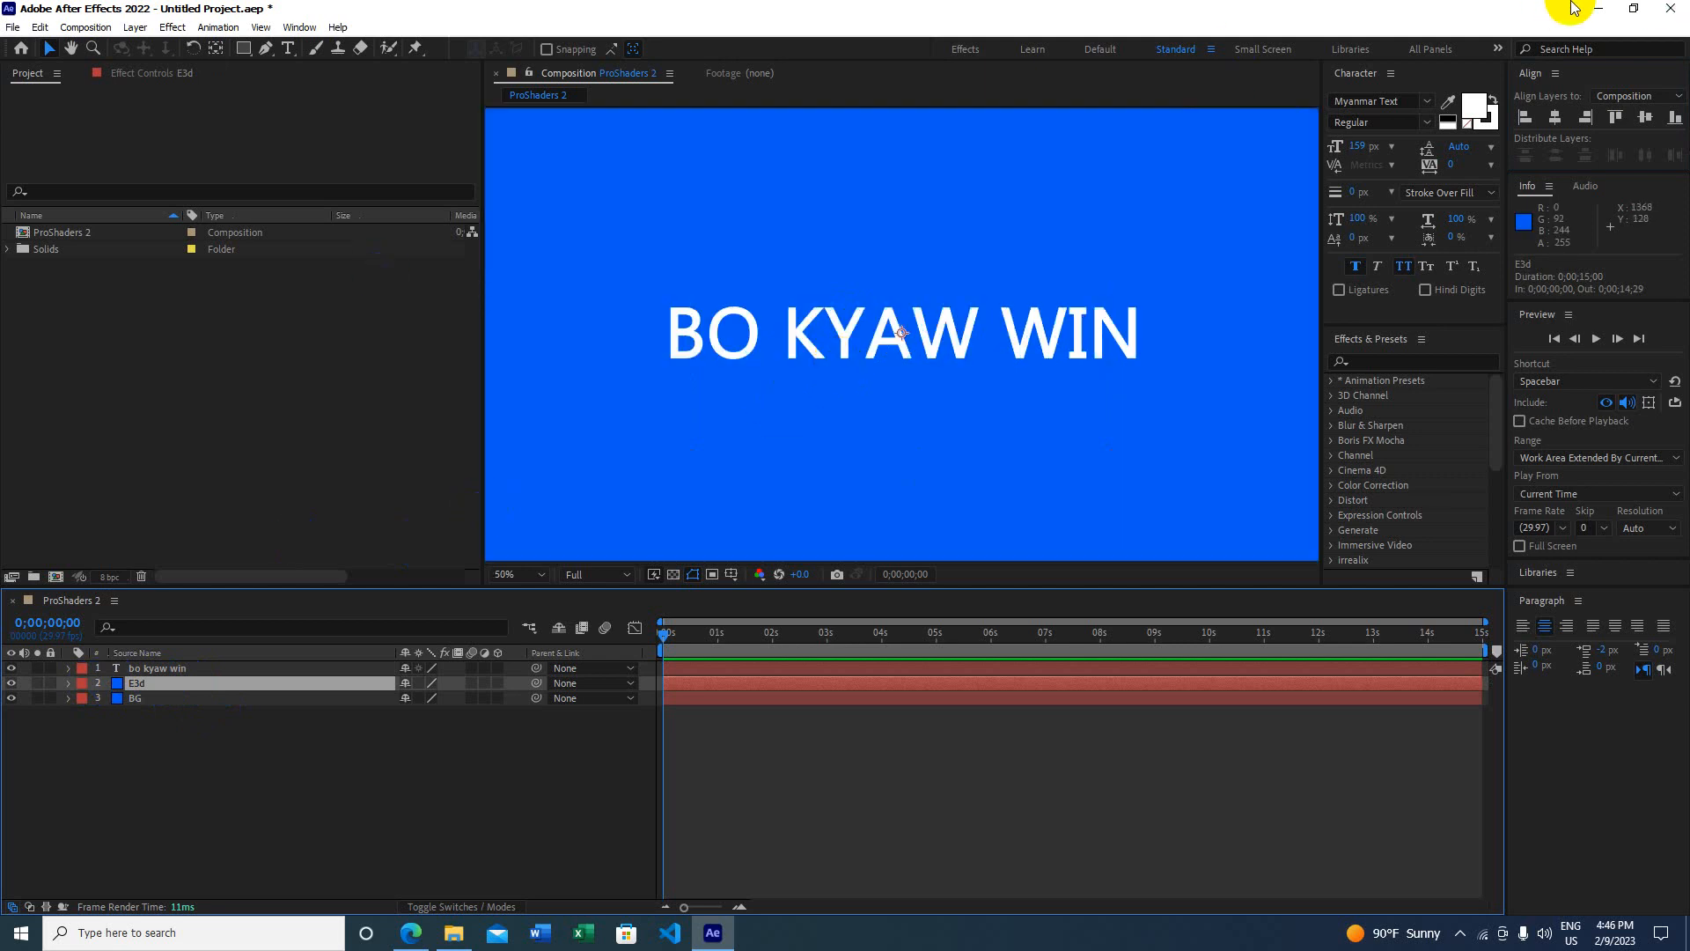
pyautogui.click(1597, 9)
# Step: Review the three Pro Shaders 2 rar parts and the ProShaders installer, then return to After Effects
pyautogui.click(691, 318)
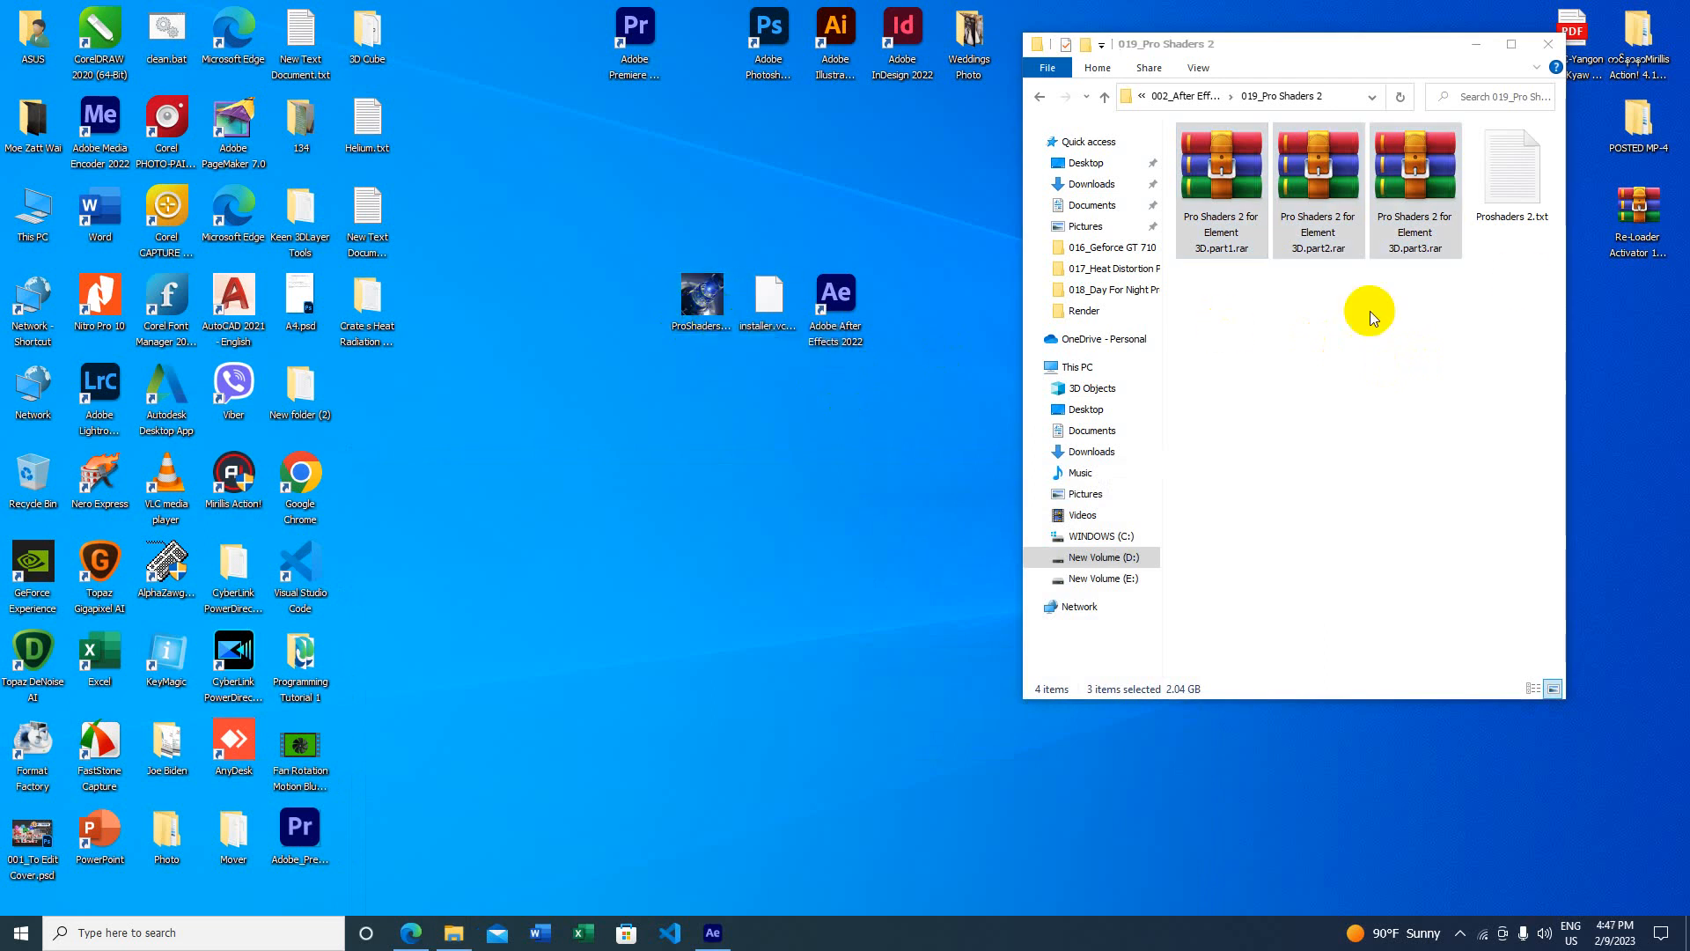
pyautogui.click(769, 557)
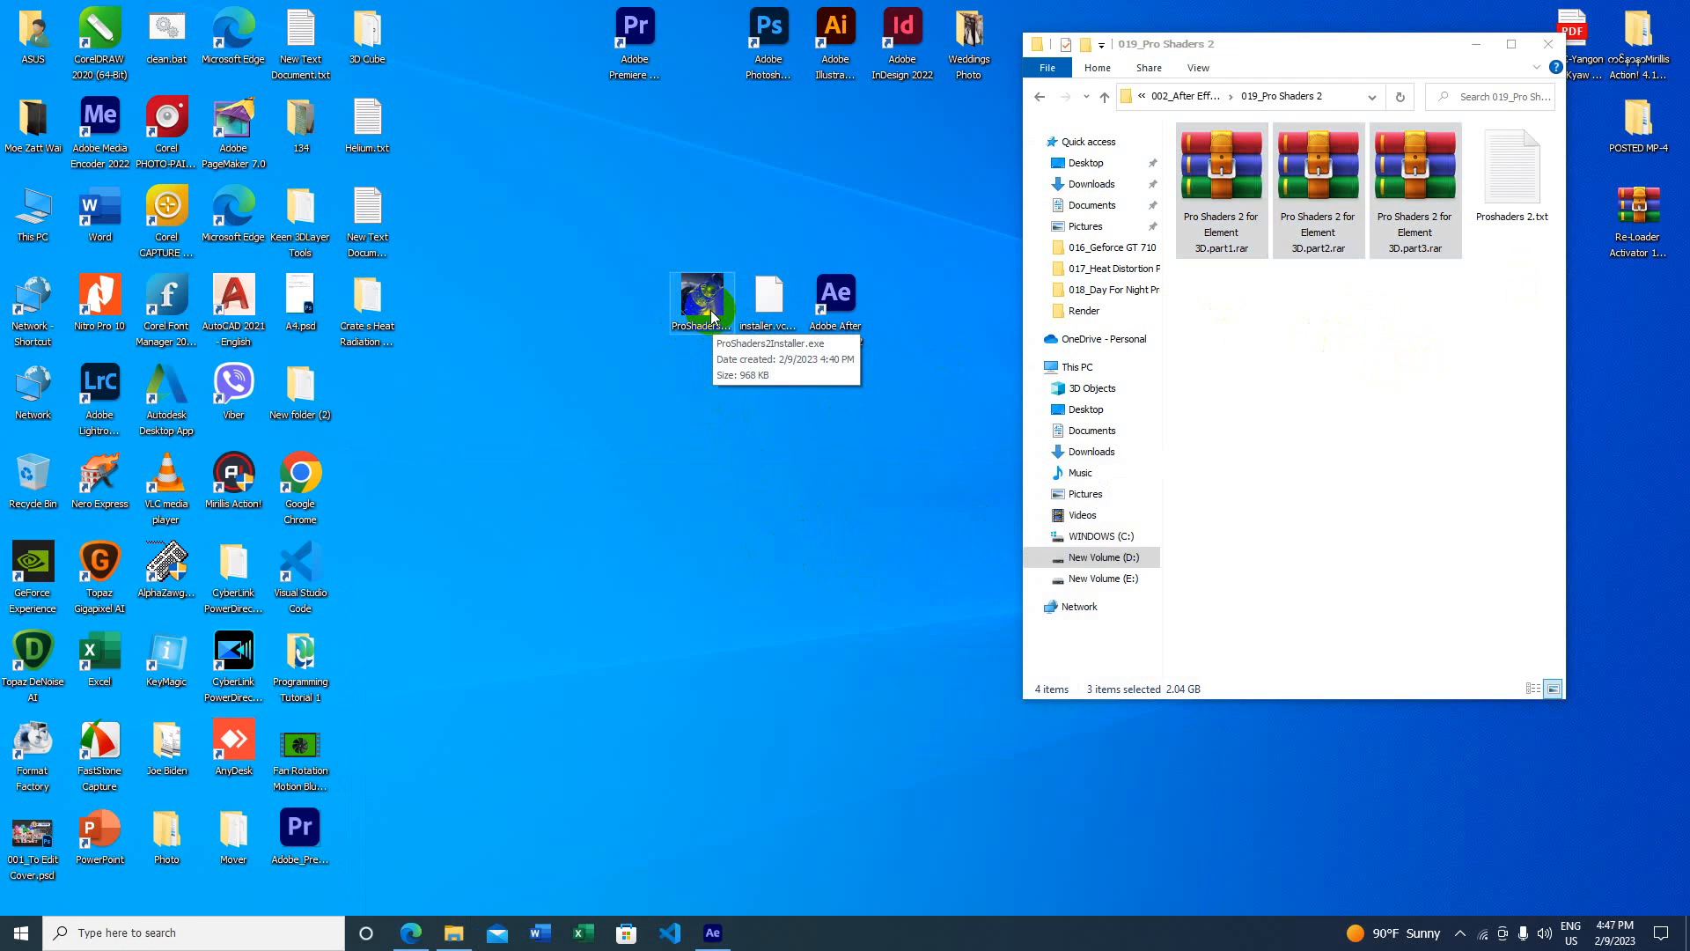
pyautogui.click(340, 900)
pyautogui.click(412, 933)
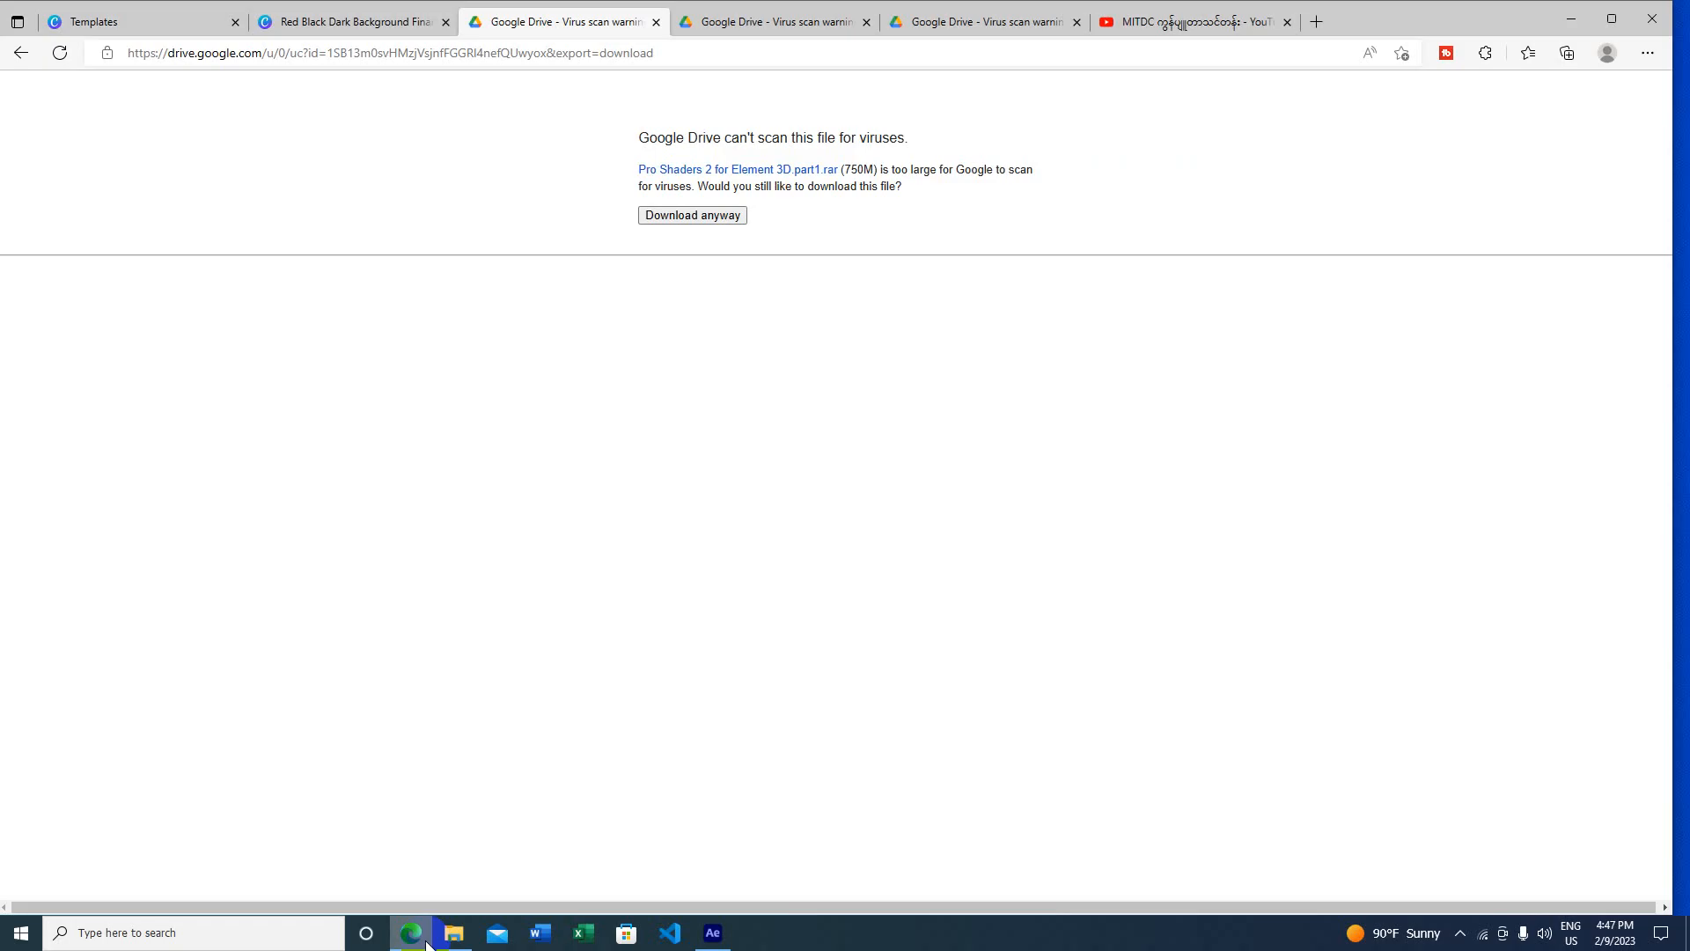
pyautogui.click(412, 934)
pyautogui.click(717, 933)
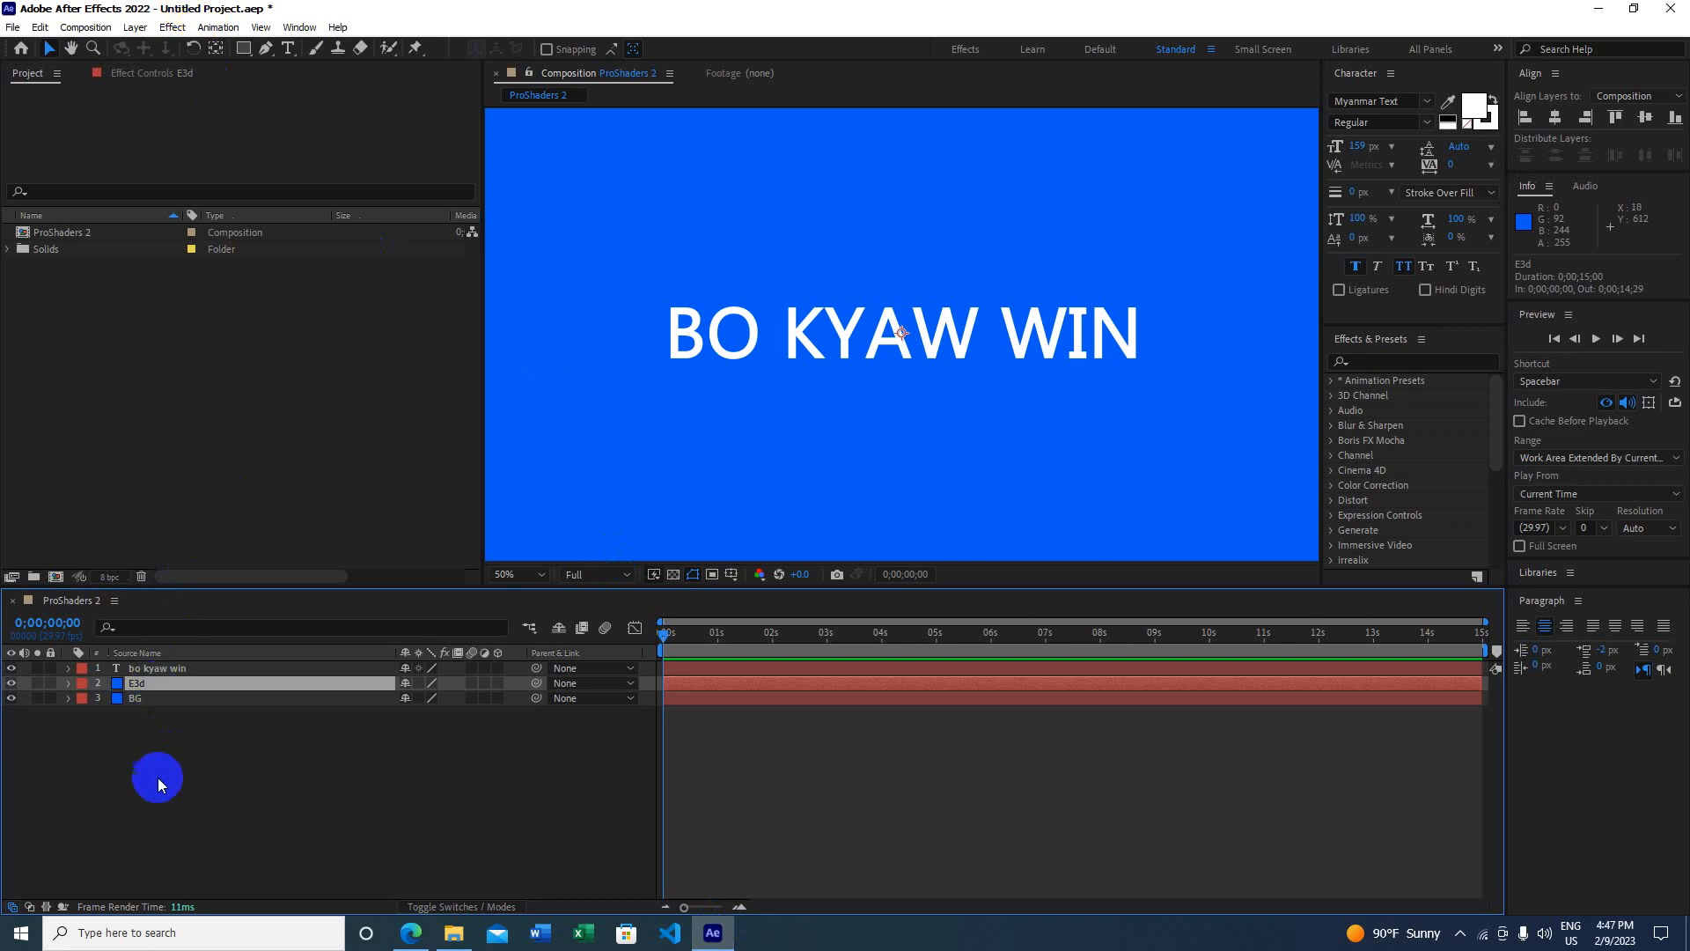
# Step: Apply Video Copilot's Element effect to the E3d layer
pyautogui.click(157, 776)
pyautogui.click(160, 687)
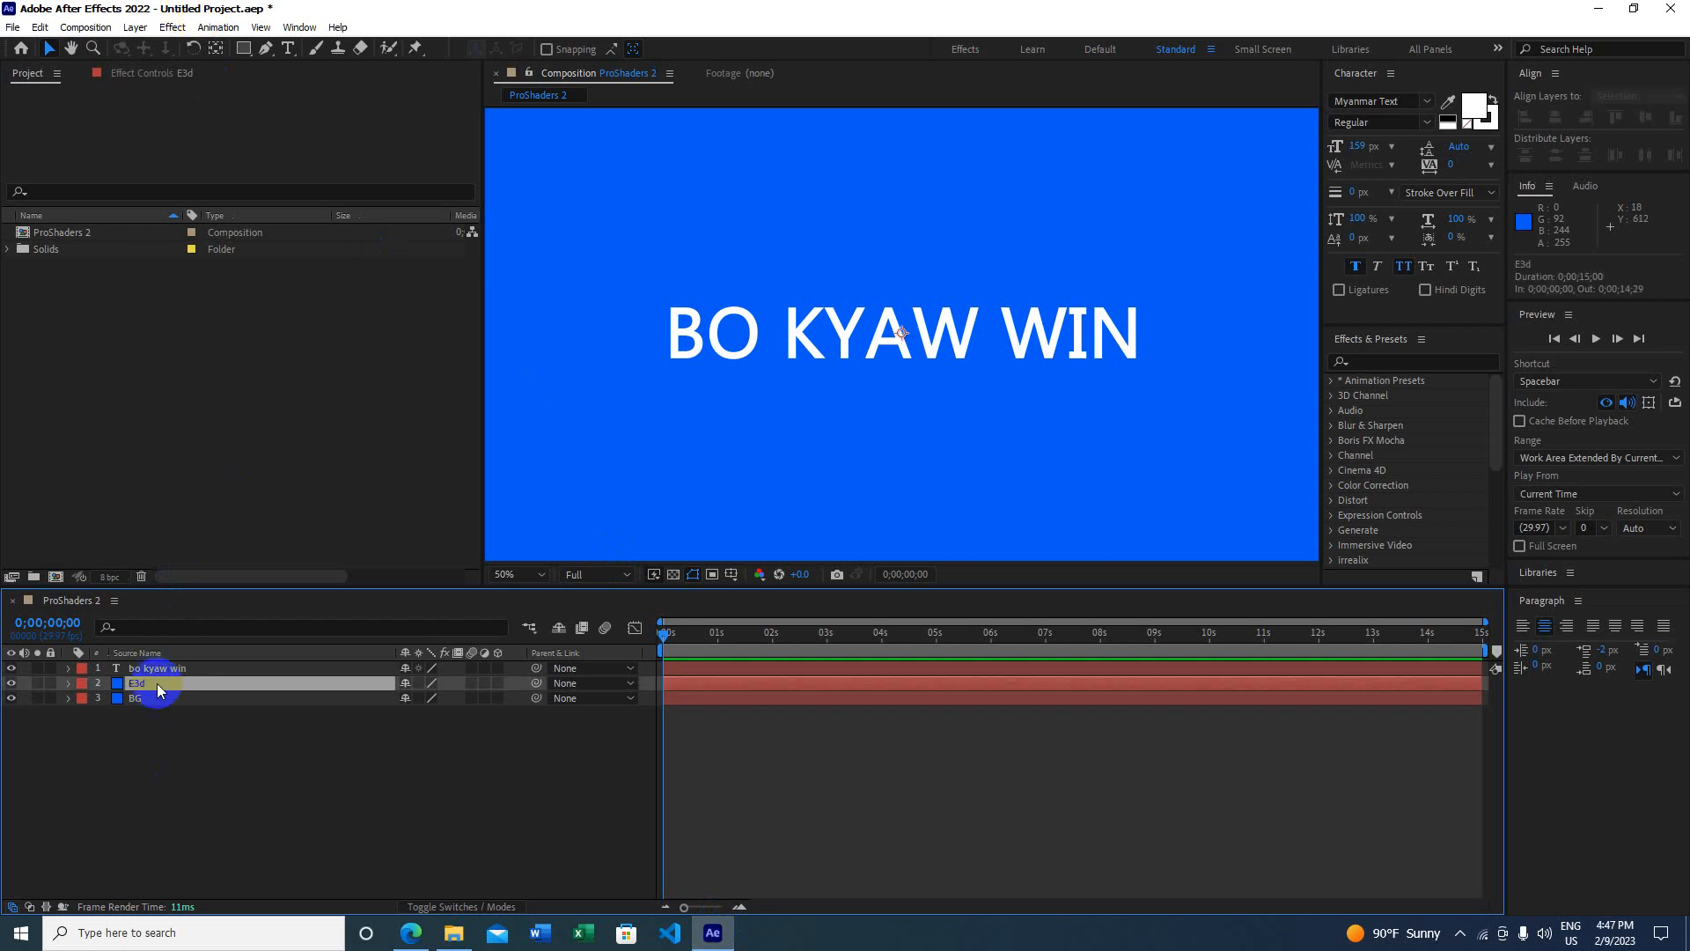
pyautogui.click(172, 27)
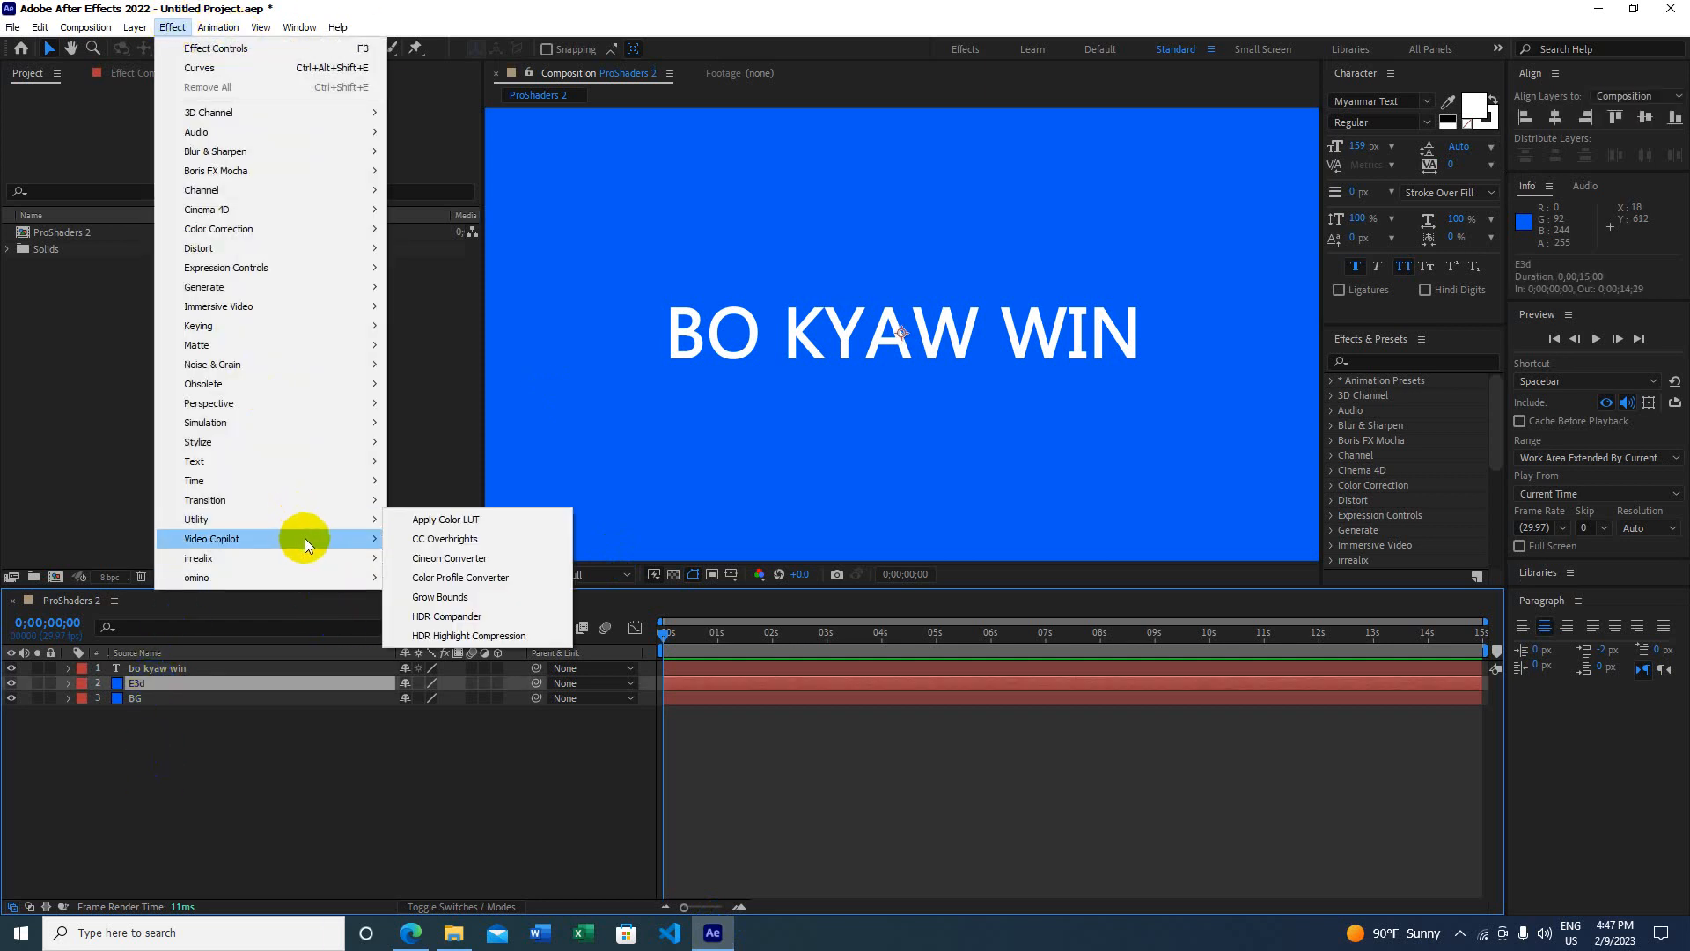
pyautogui.moveTo(352, 539)
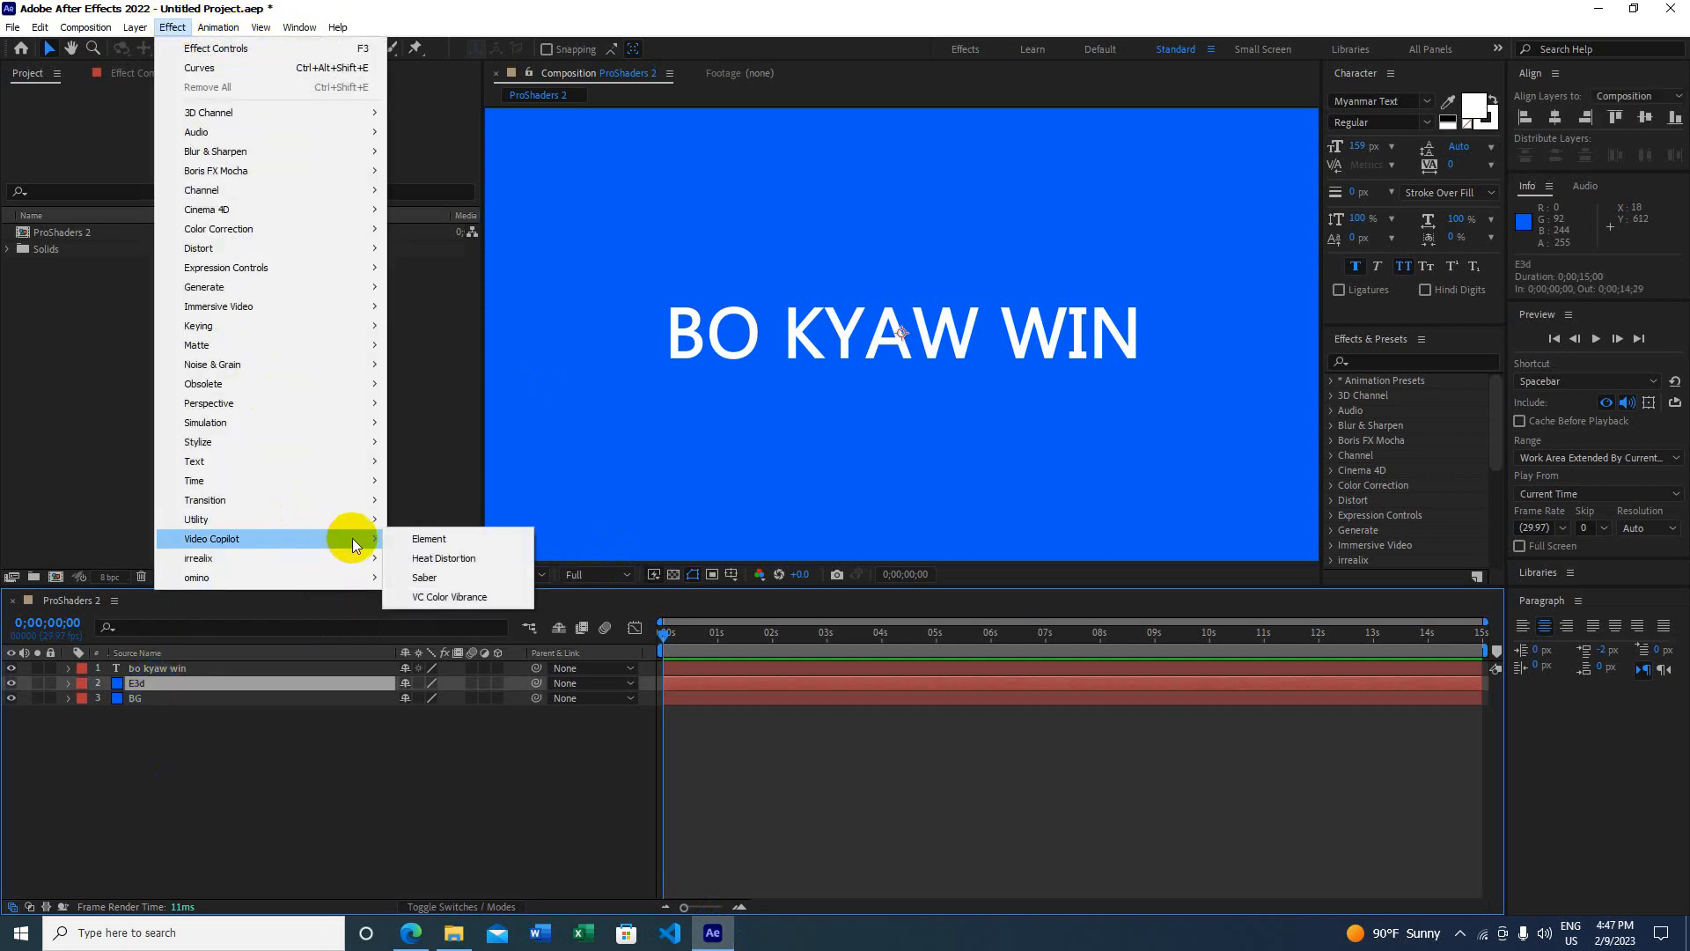
pyautogui.click(429, 541)
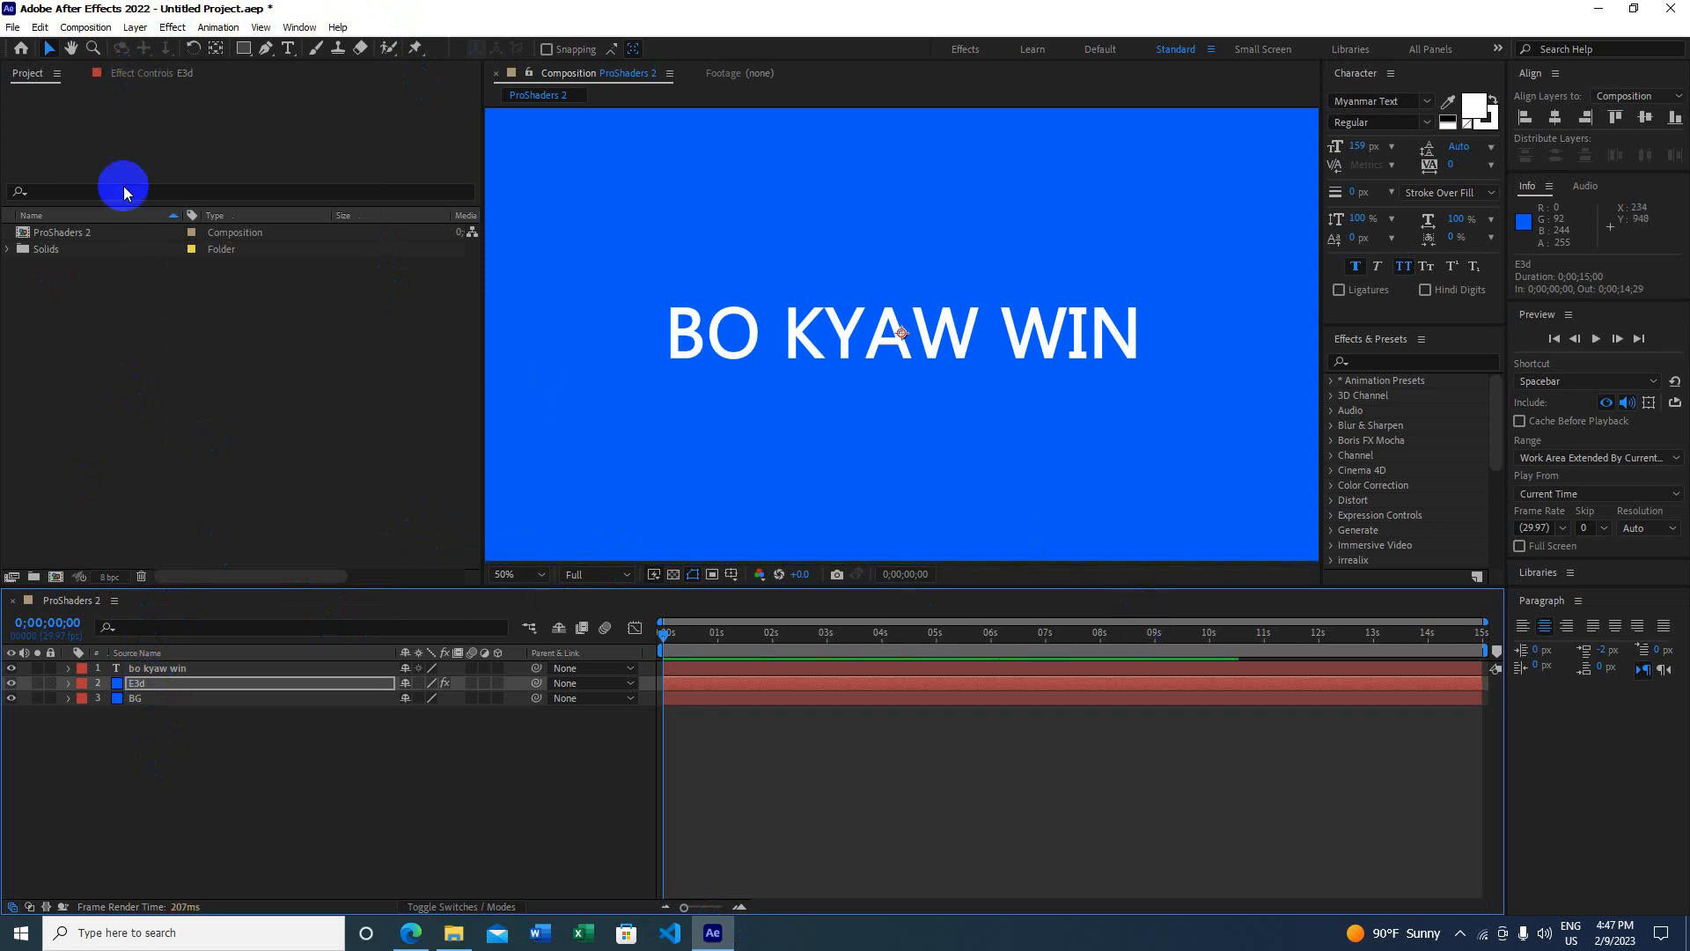
pyautogui.click(159, 76)
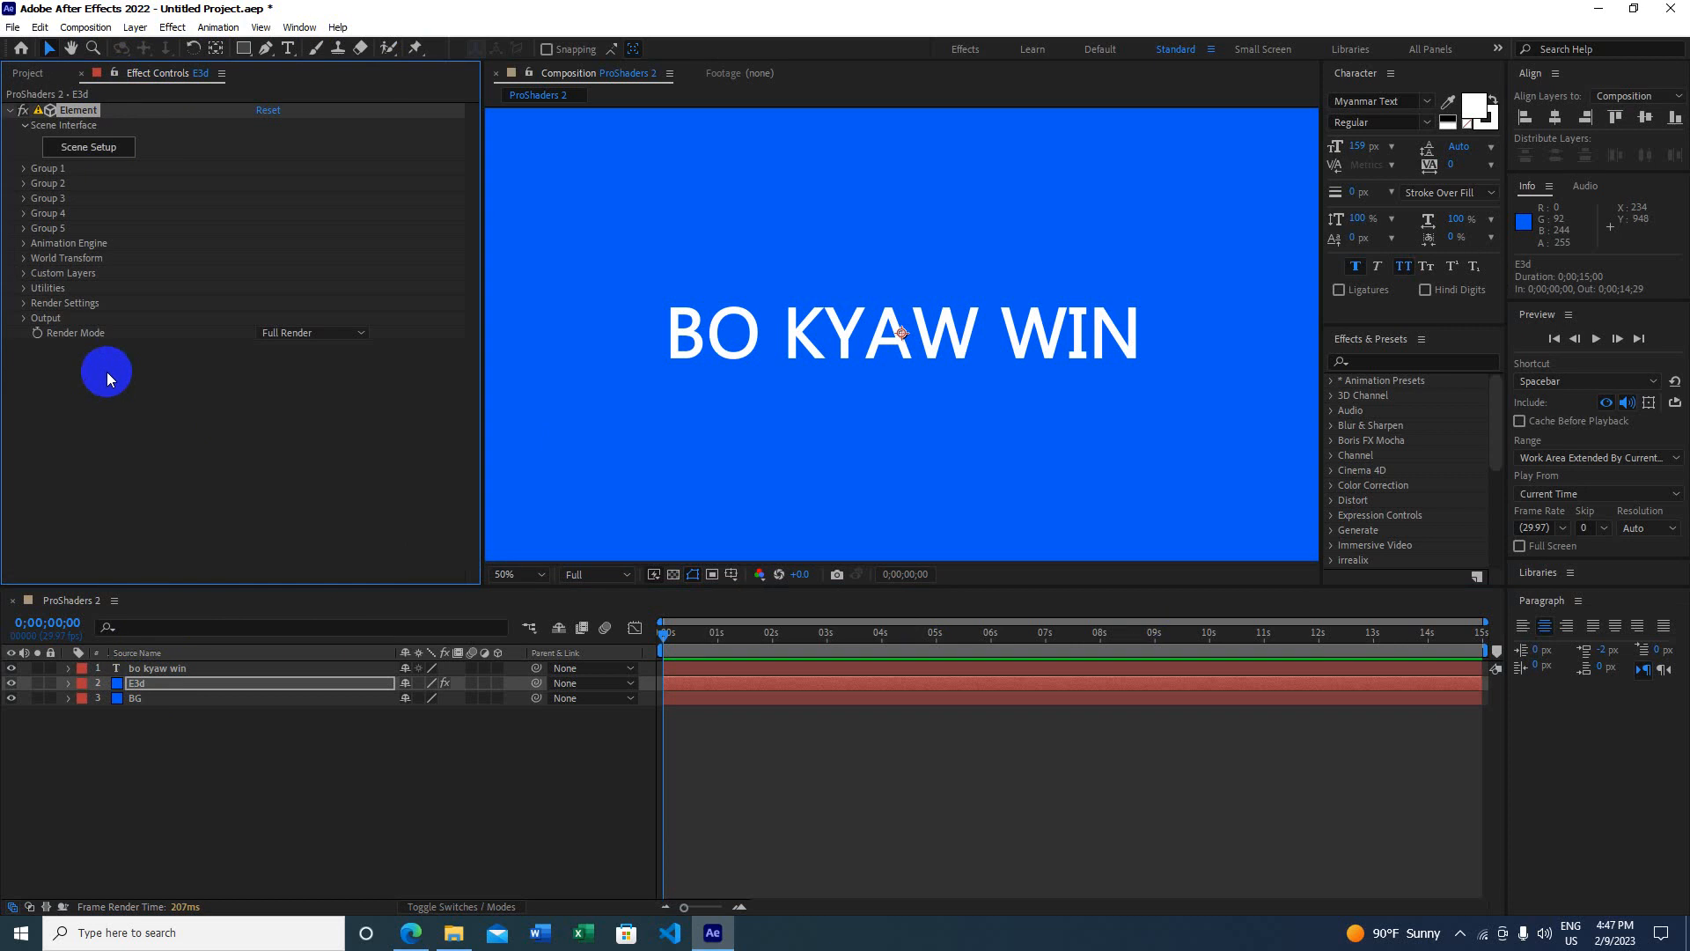
pyautogui.click(25, 272)
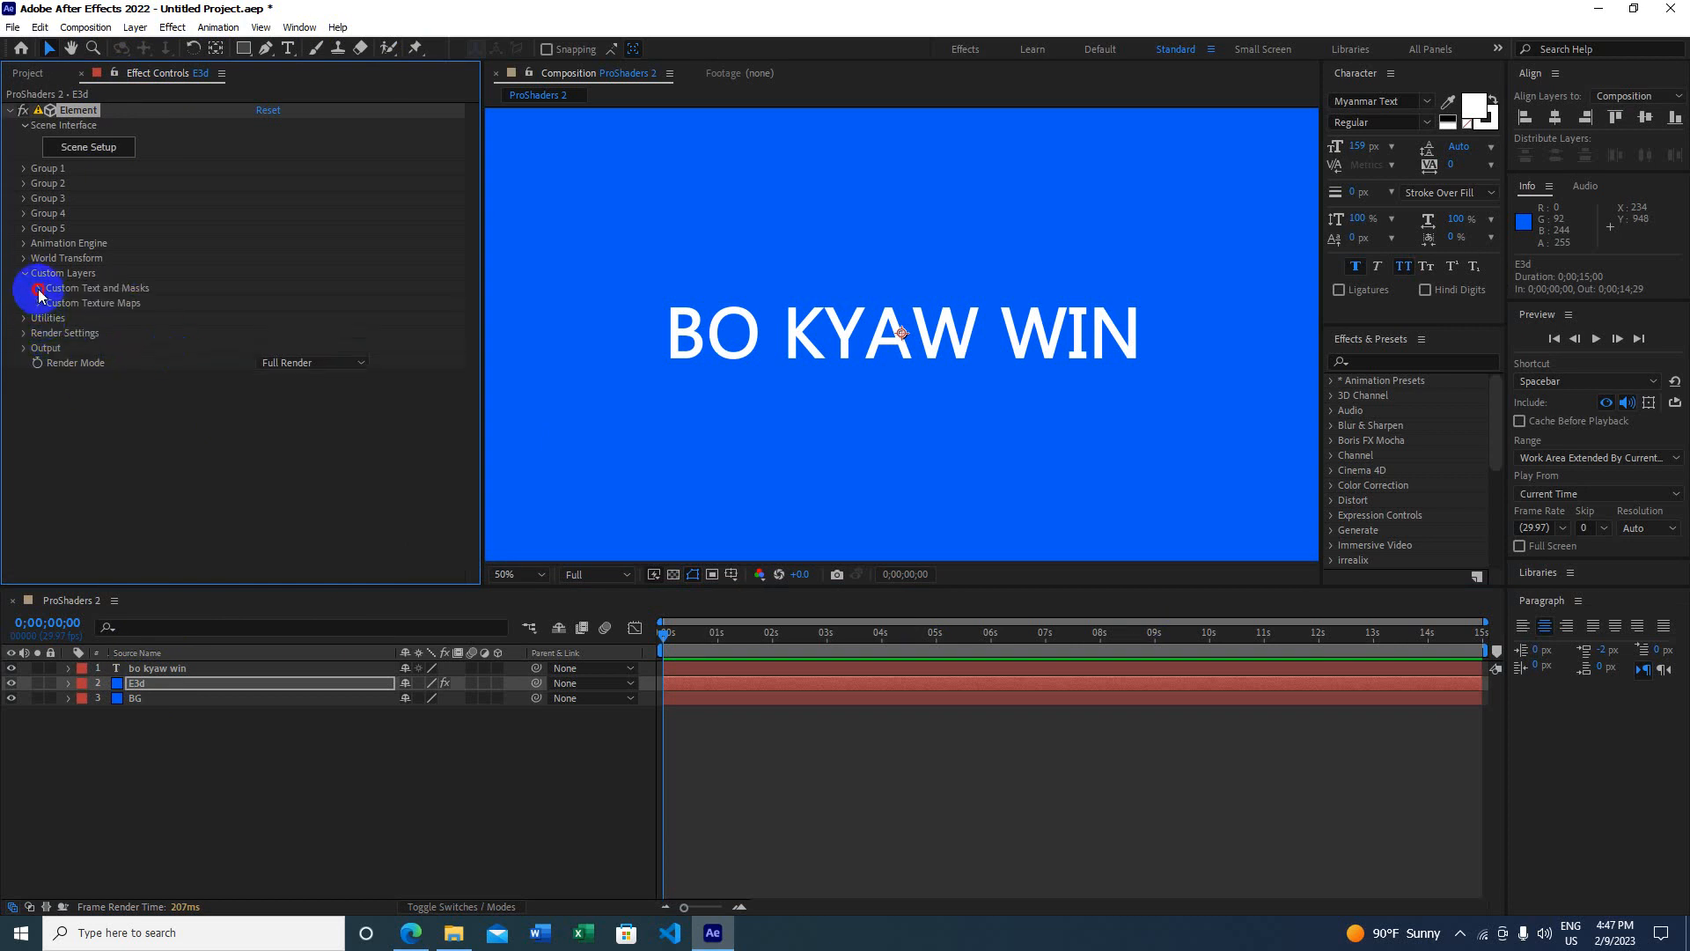
pyautogui.click(39, 289)
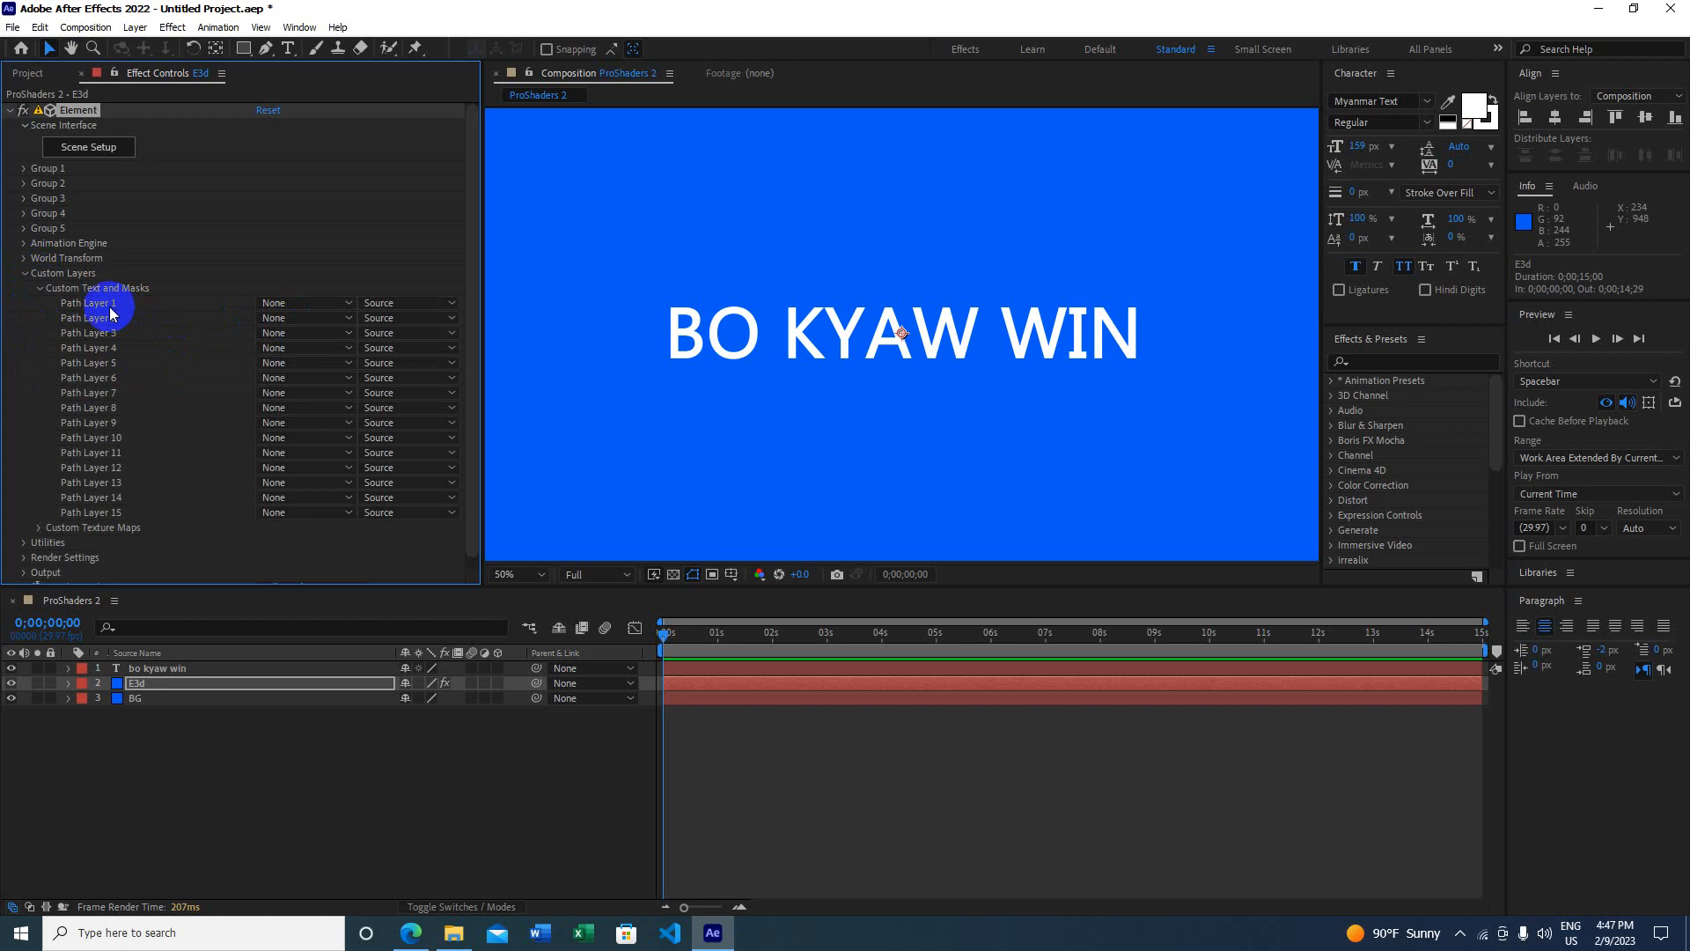
pyautogui.click(284, 303)
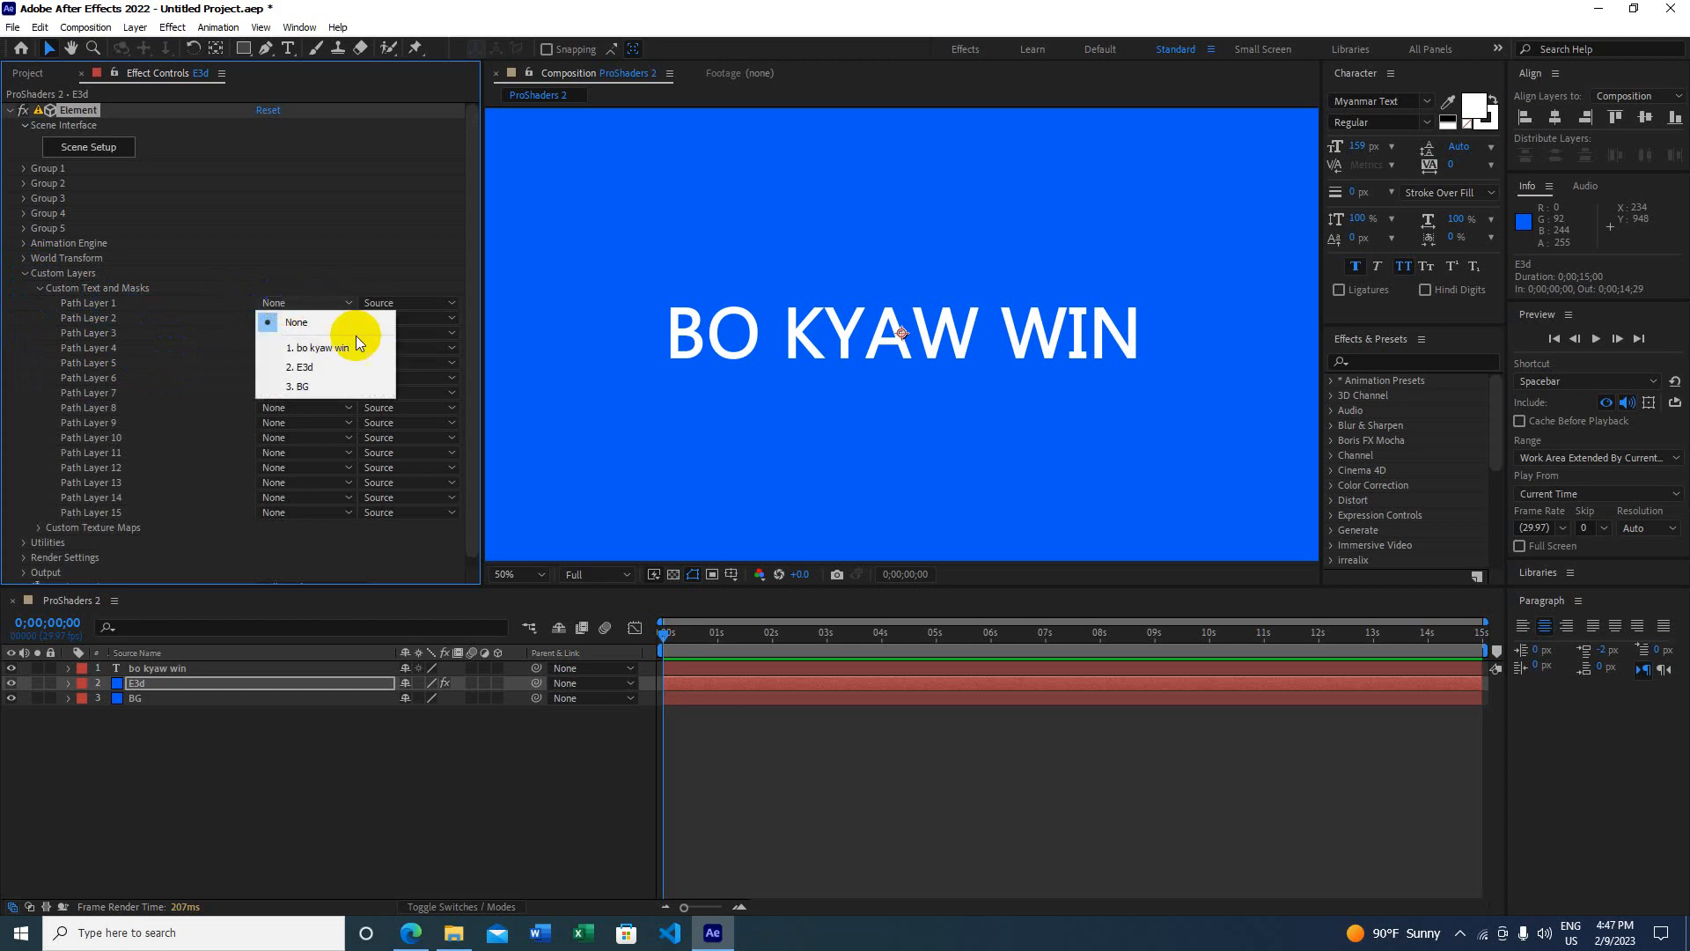
pyautogui.click(329, 348)
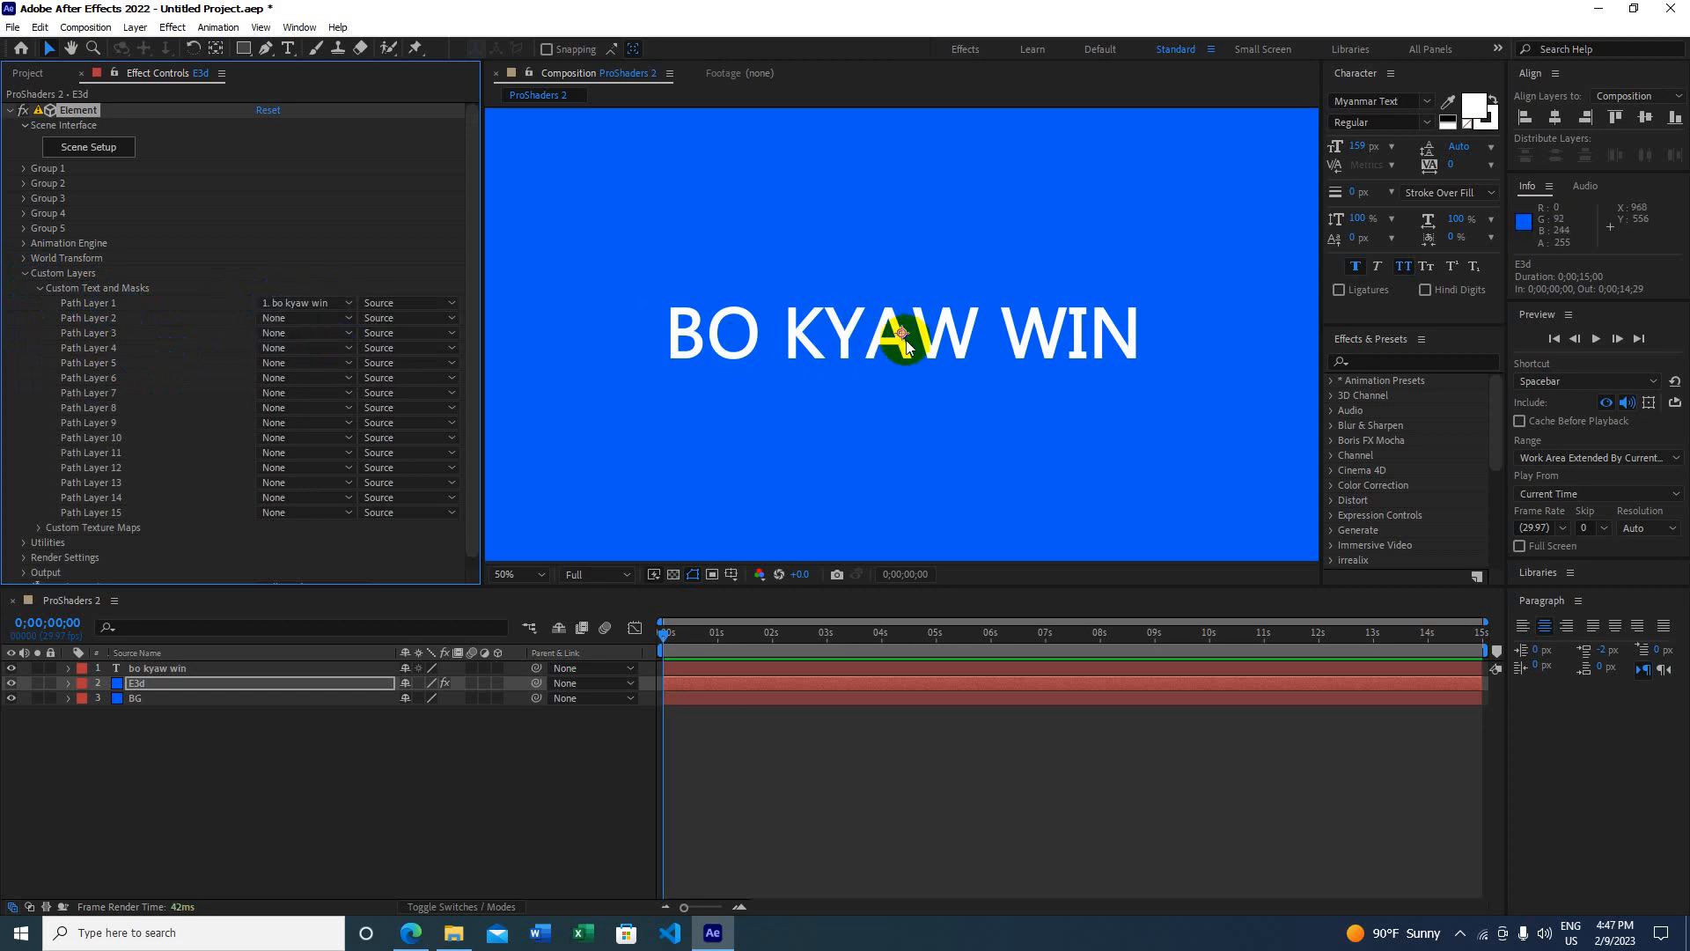
# Step: Open Element's Scene Setup and toggle the preview floor grid off and back on
pyautogui.click(88, 149)
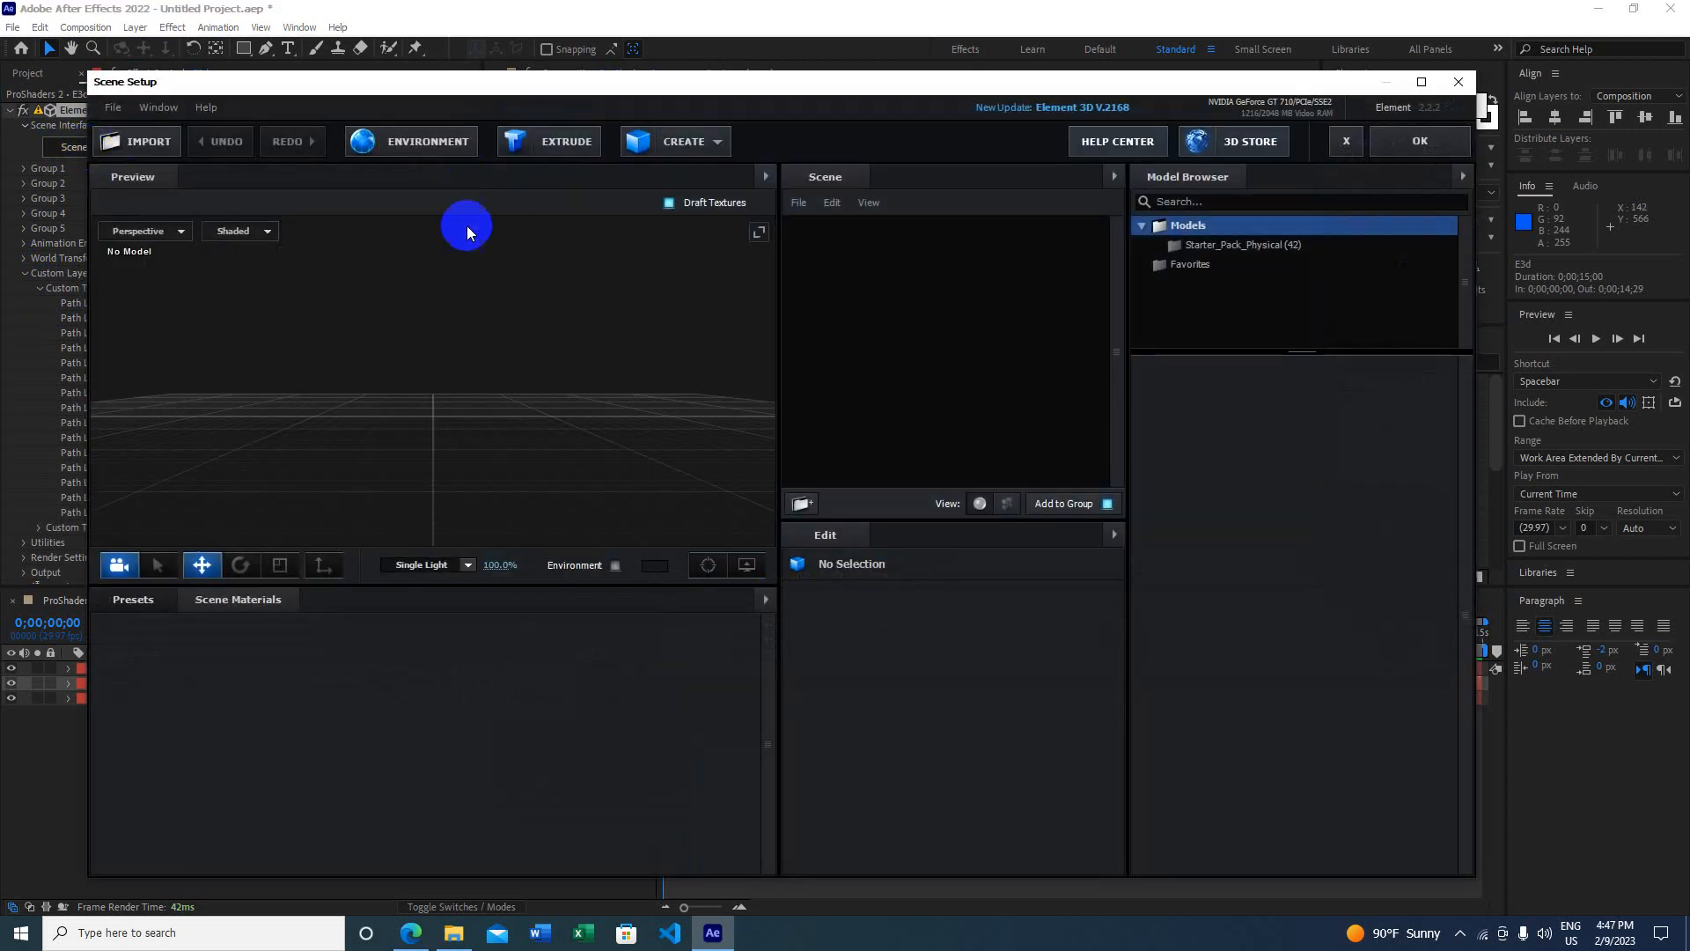
pyautogui.click(745, 562)
pyautogui.click(658, 506)
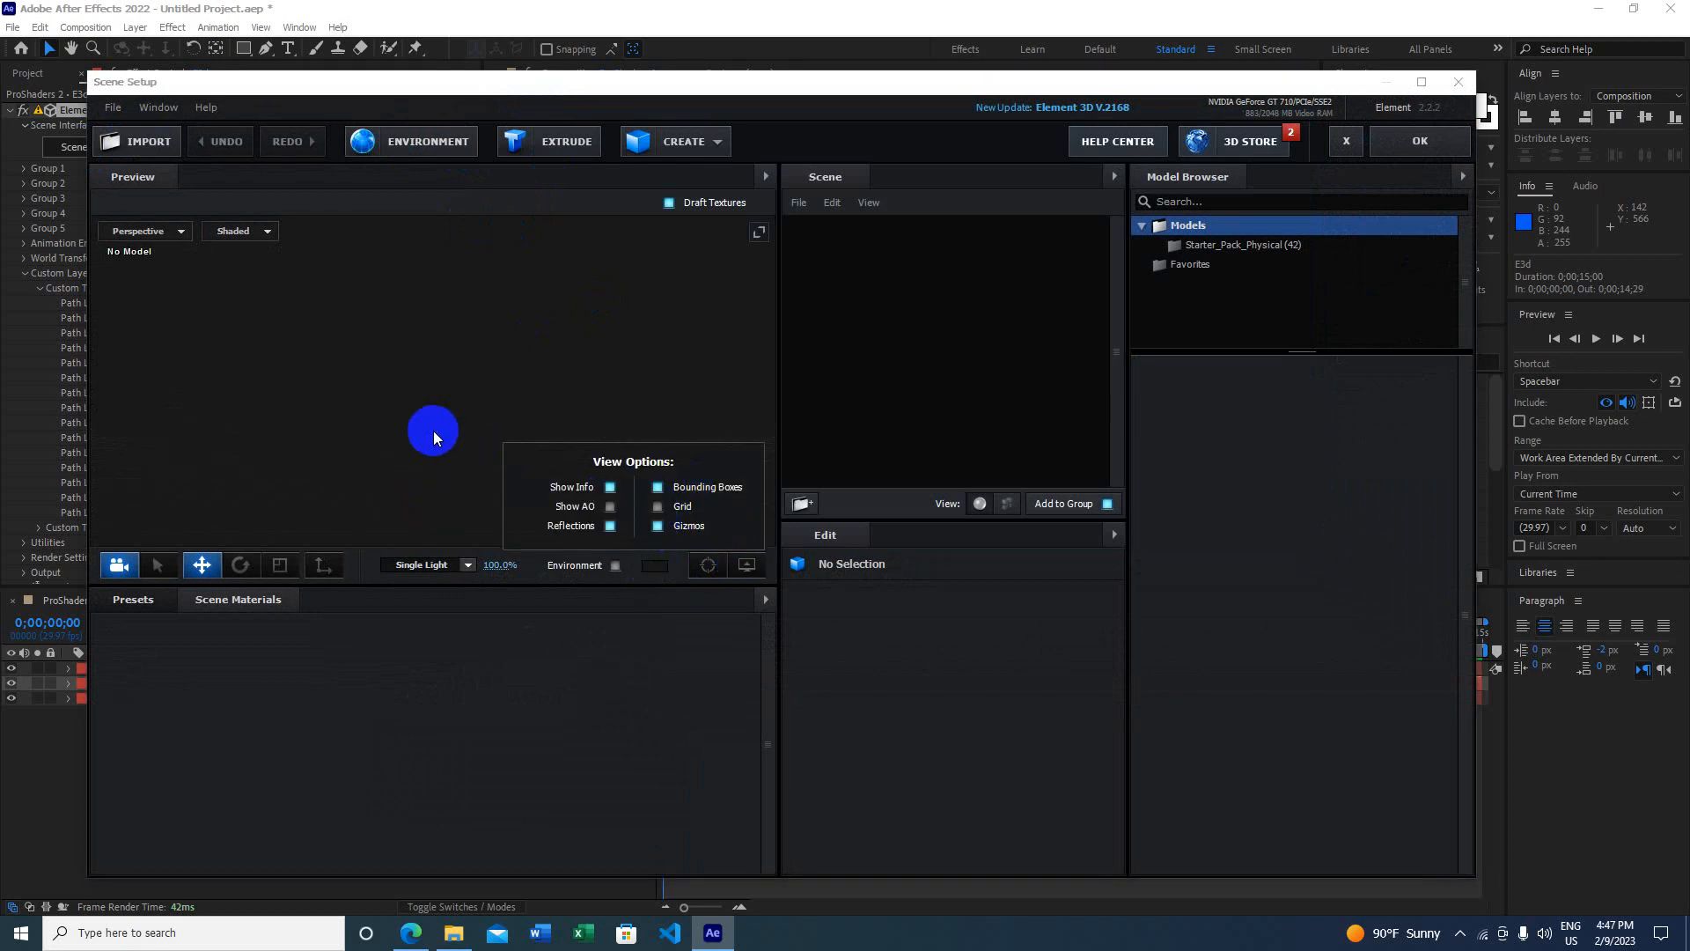
pyautogui.click(658, 506)
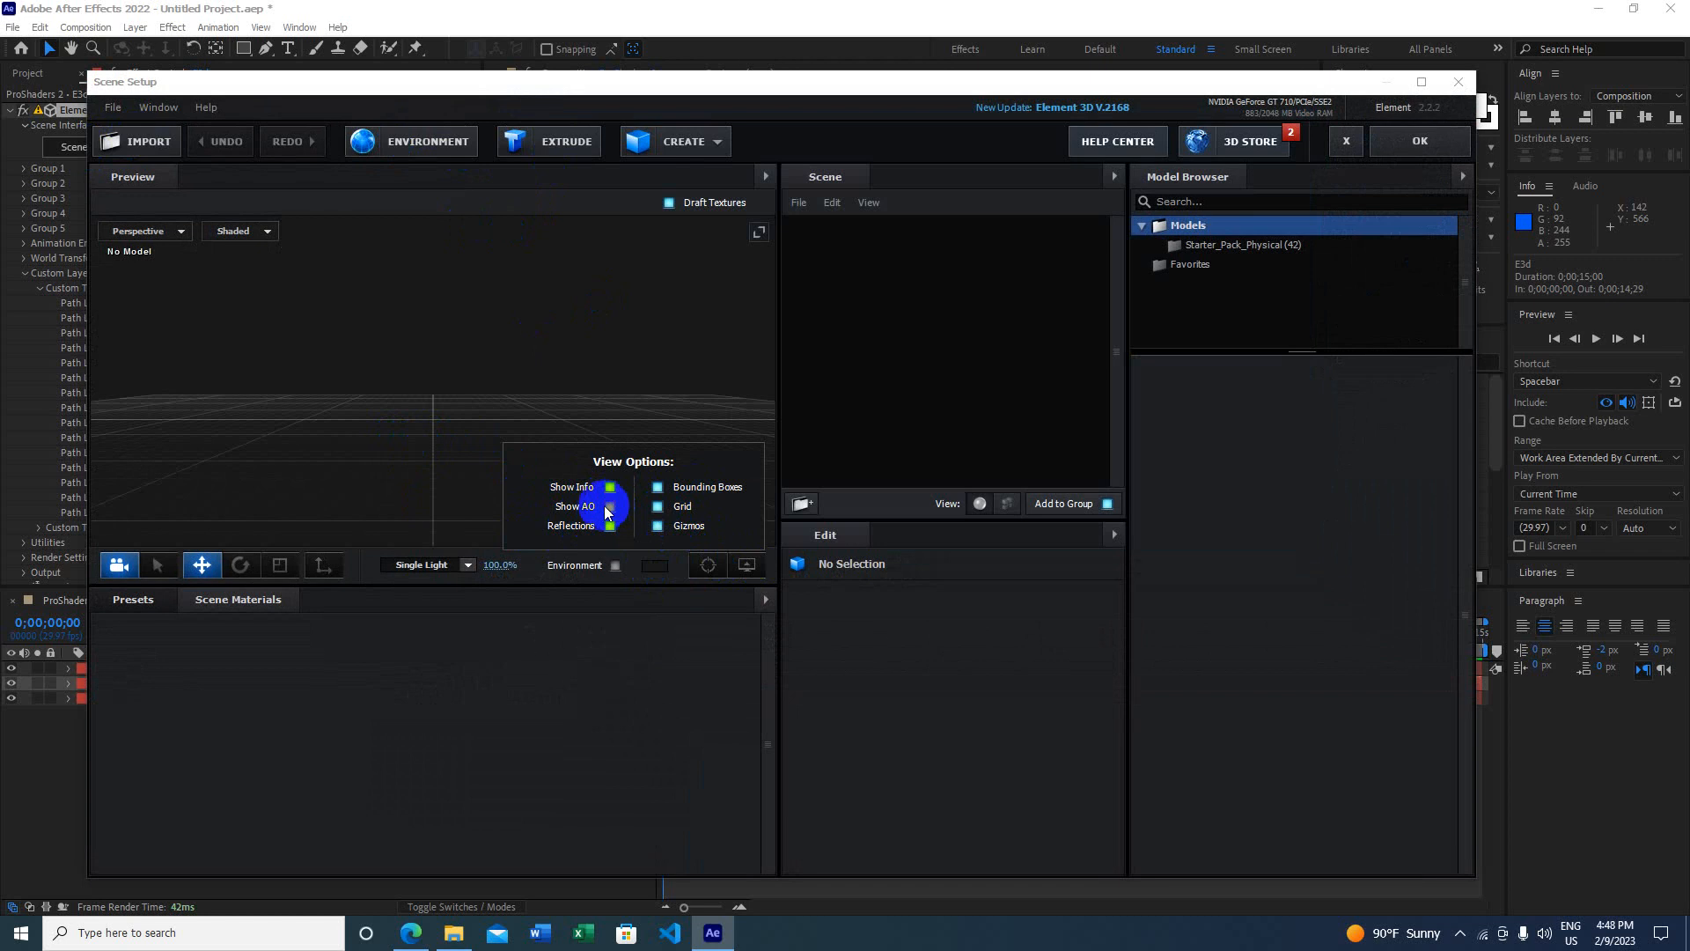
pyautogui.click(747, 566)
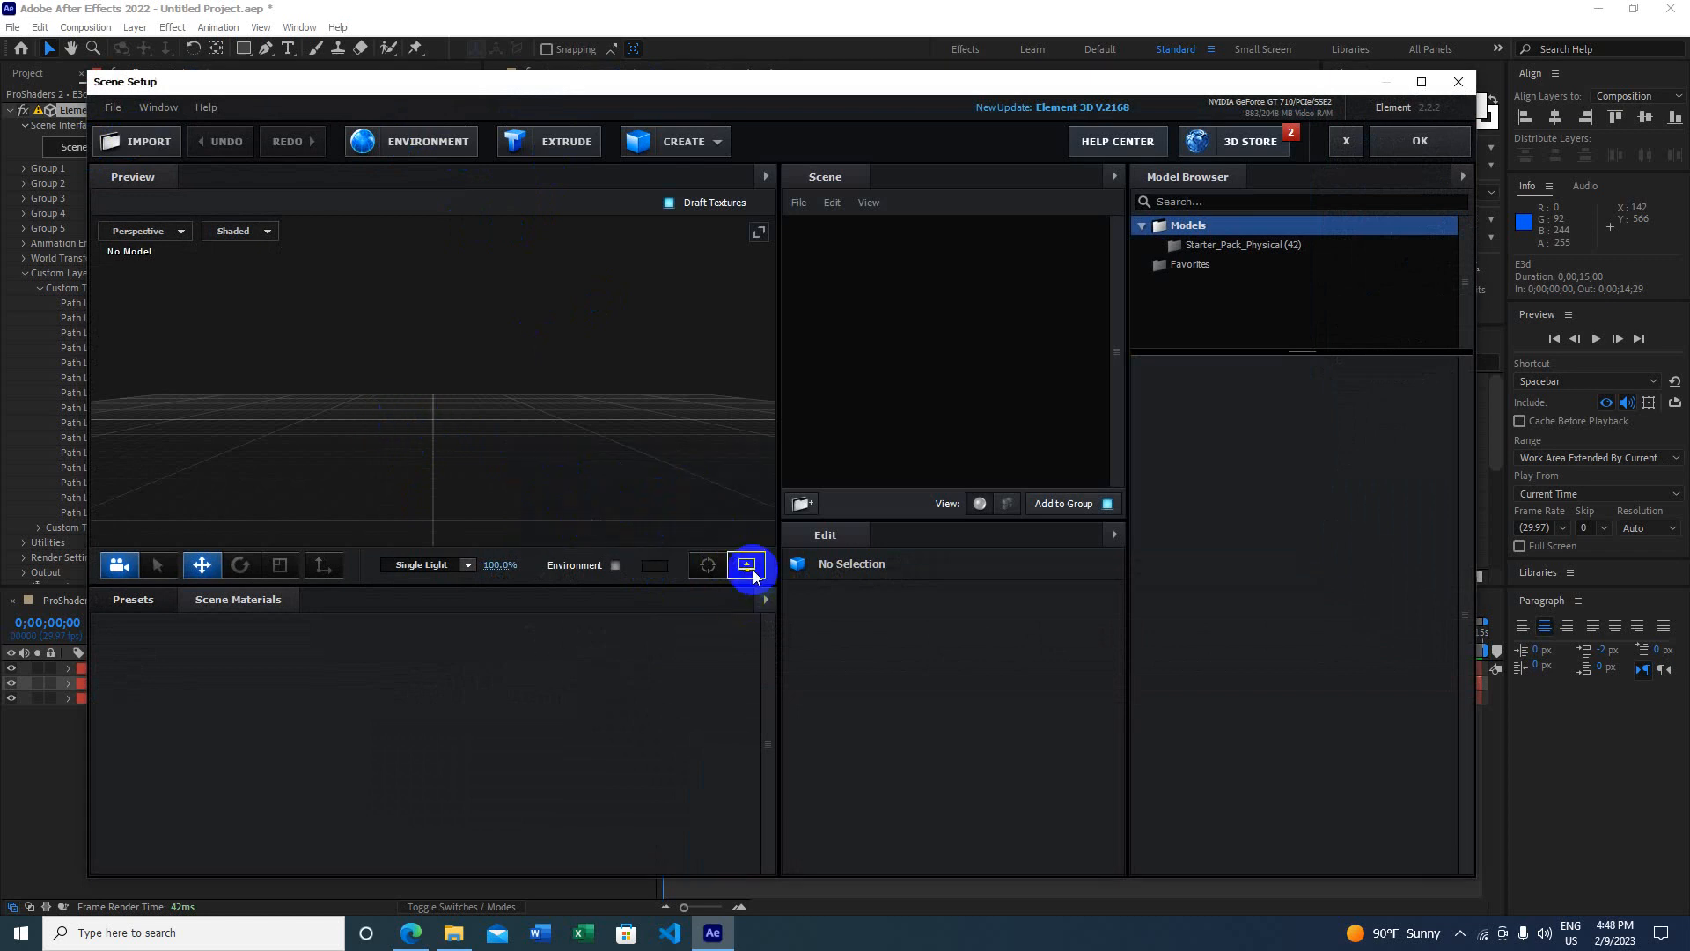
pyautogui.scroll(5, 412, 365)
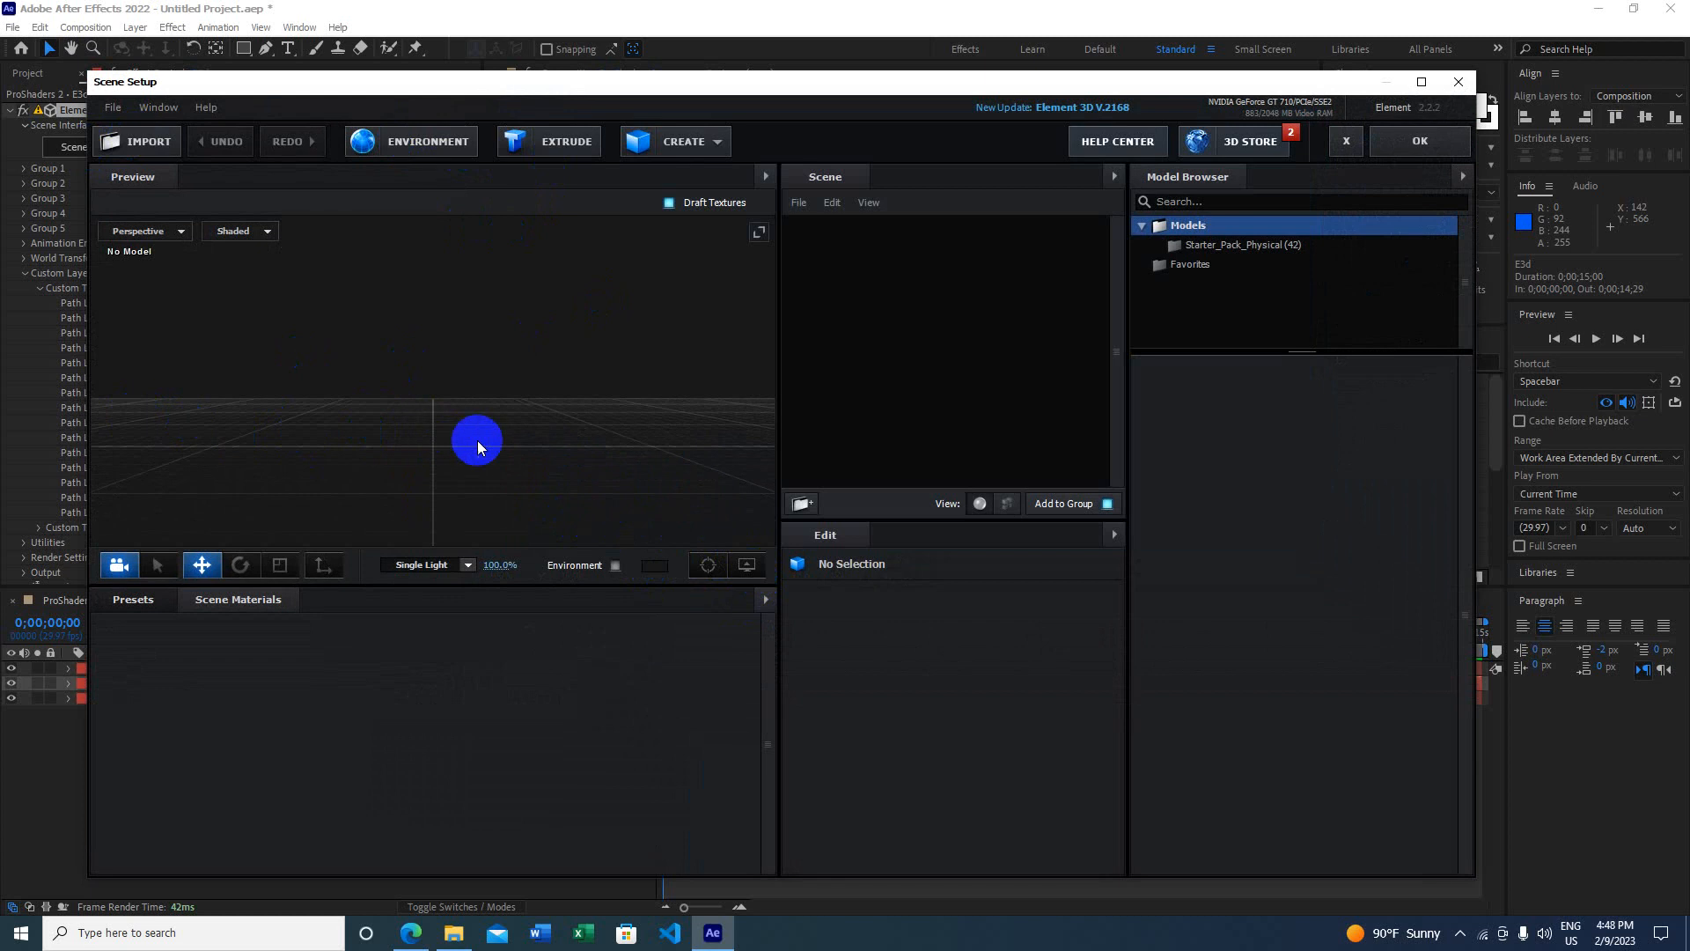
# Step: Extrude the text path into a 3D model and try different Extrude thicknesses
pyautogui.click(561, 148)
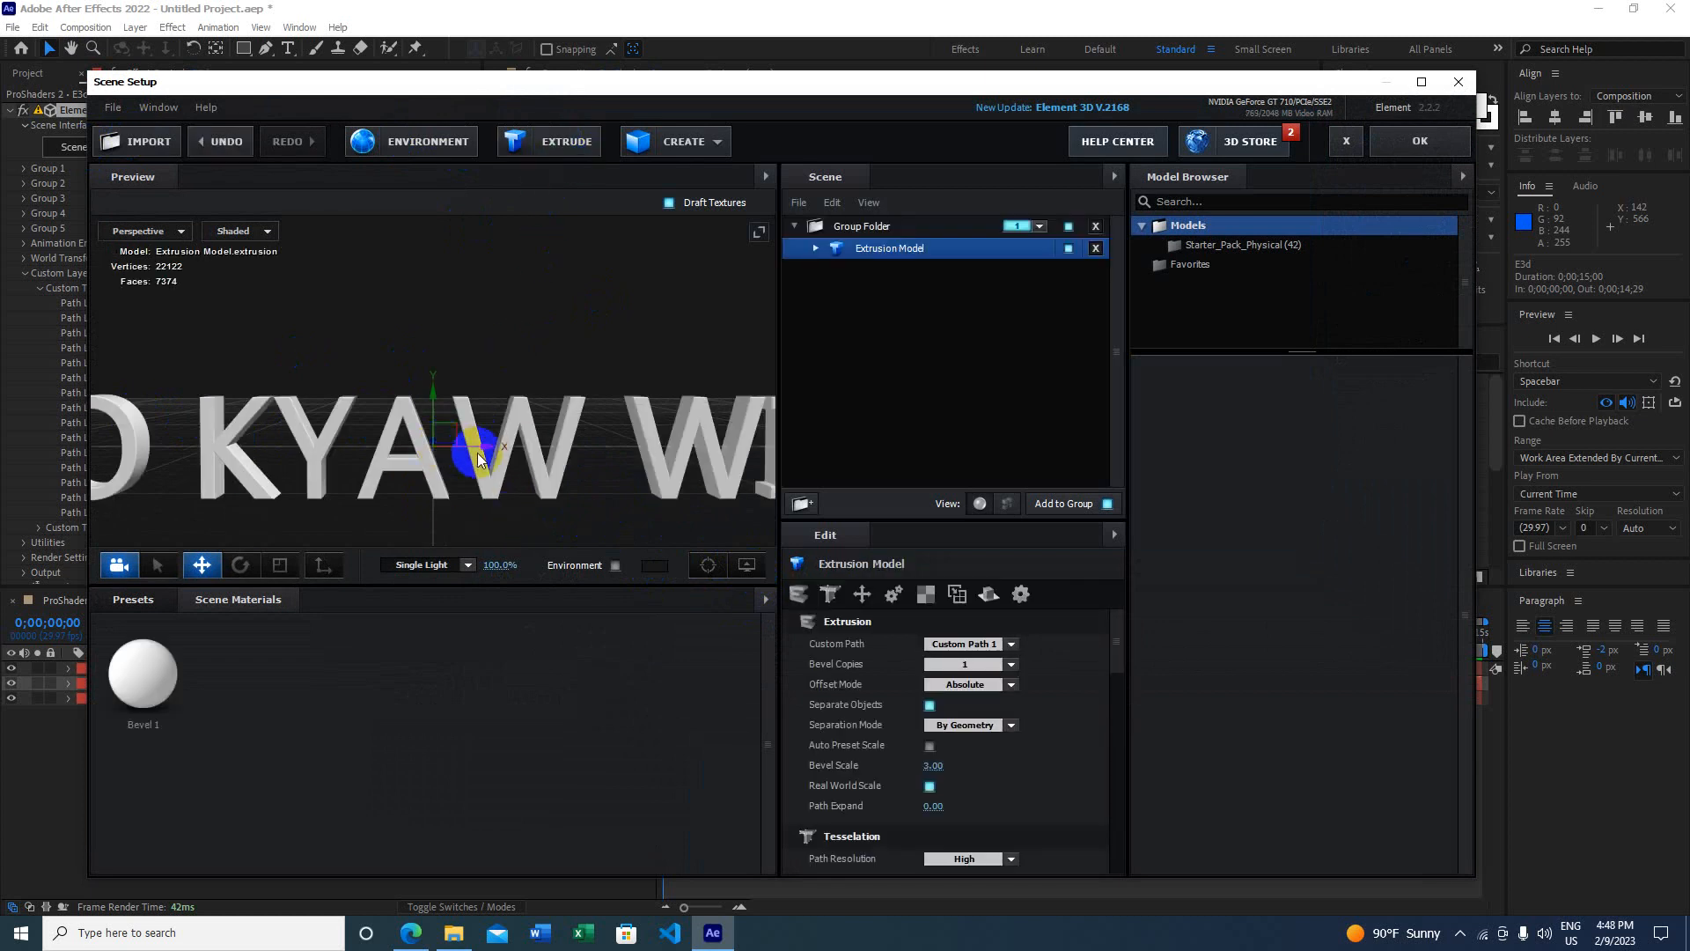
pyautogui.moveTo(488, 454); pyautogui.dragTo(511, 509)
pyautogui.click(816, 249)
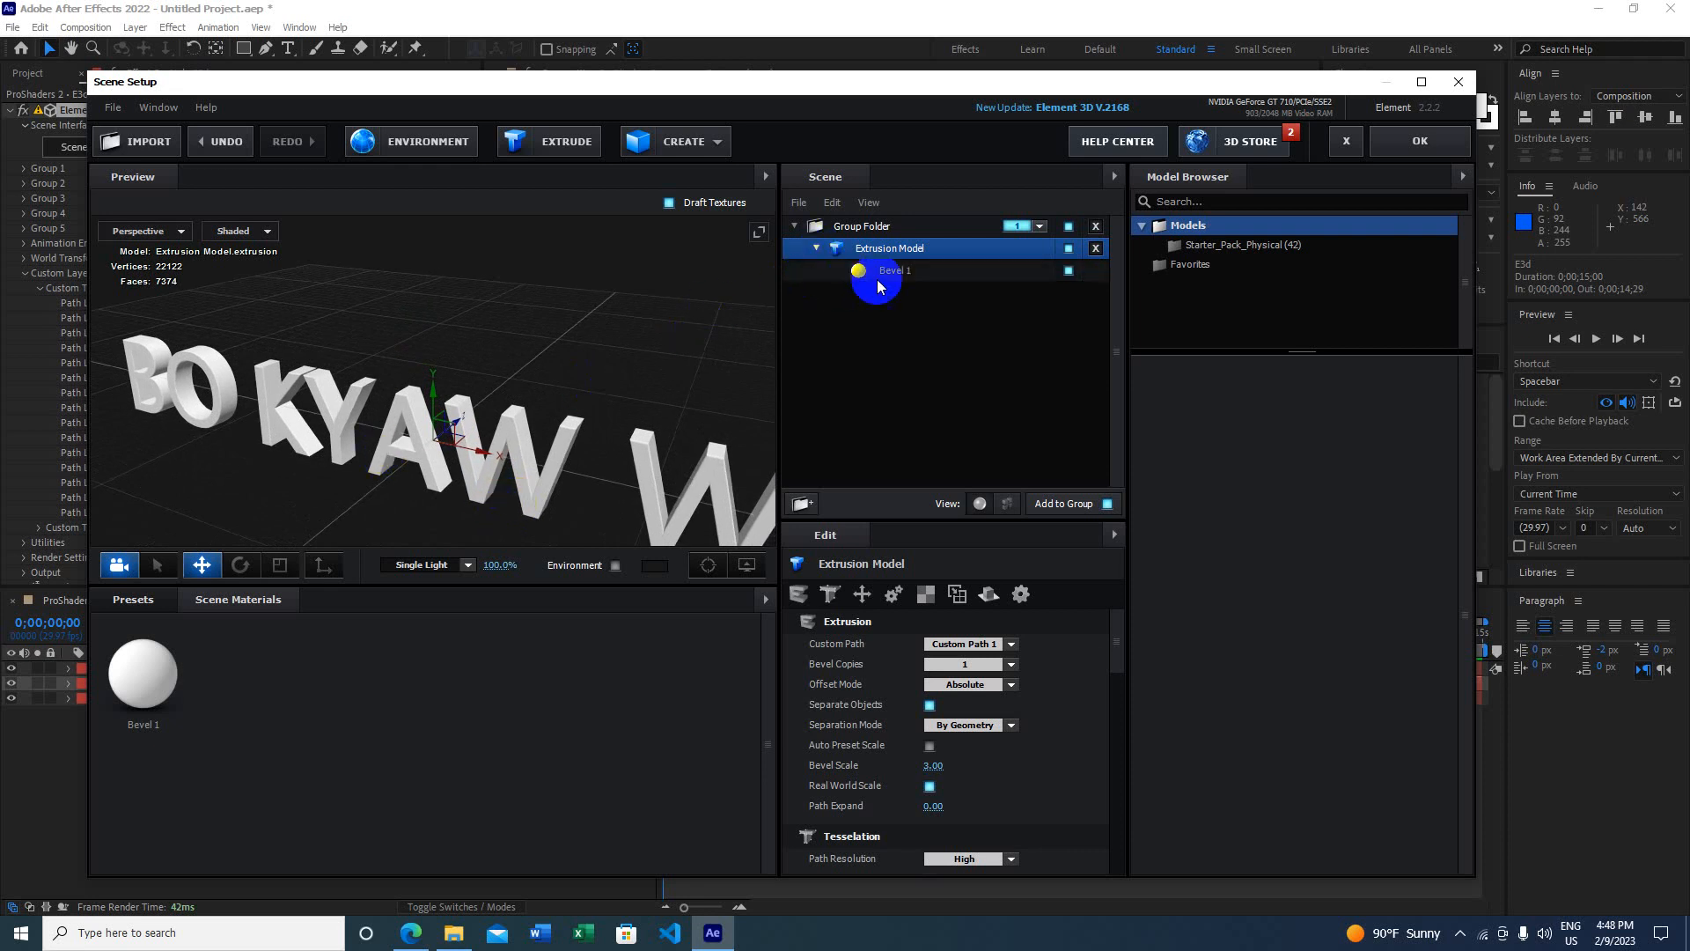
pyautogui.click(889, 270)
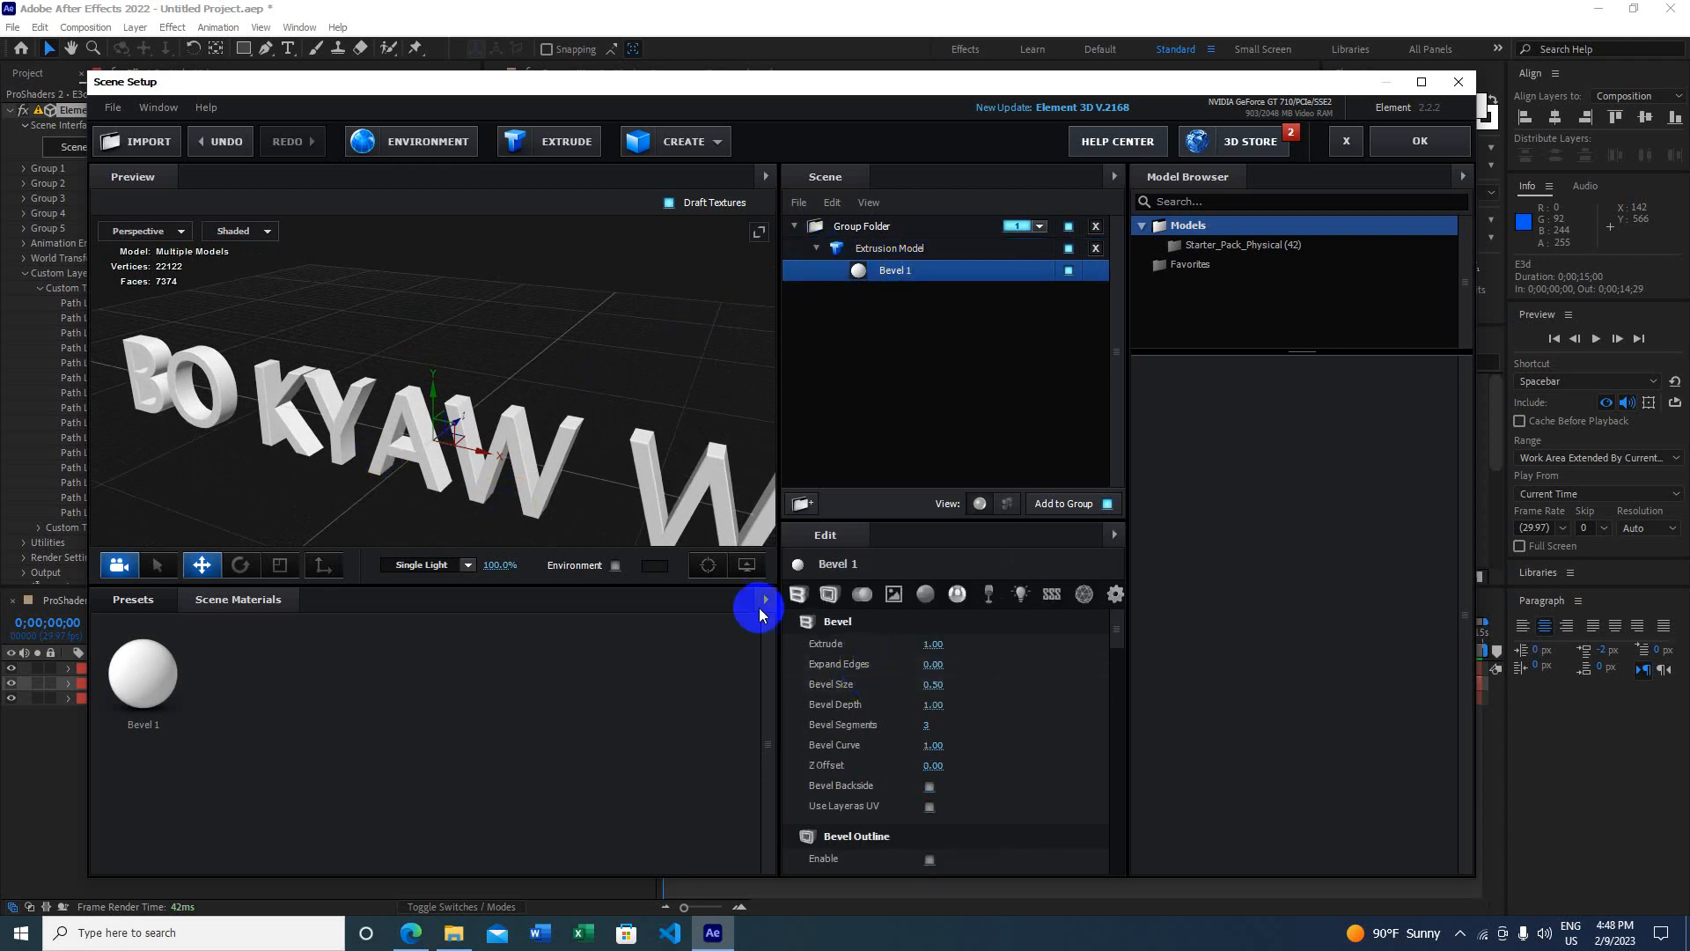
pyautogui.moveTo(548, 464); pyautogui.dragTo(368, 467)
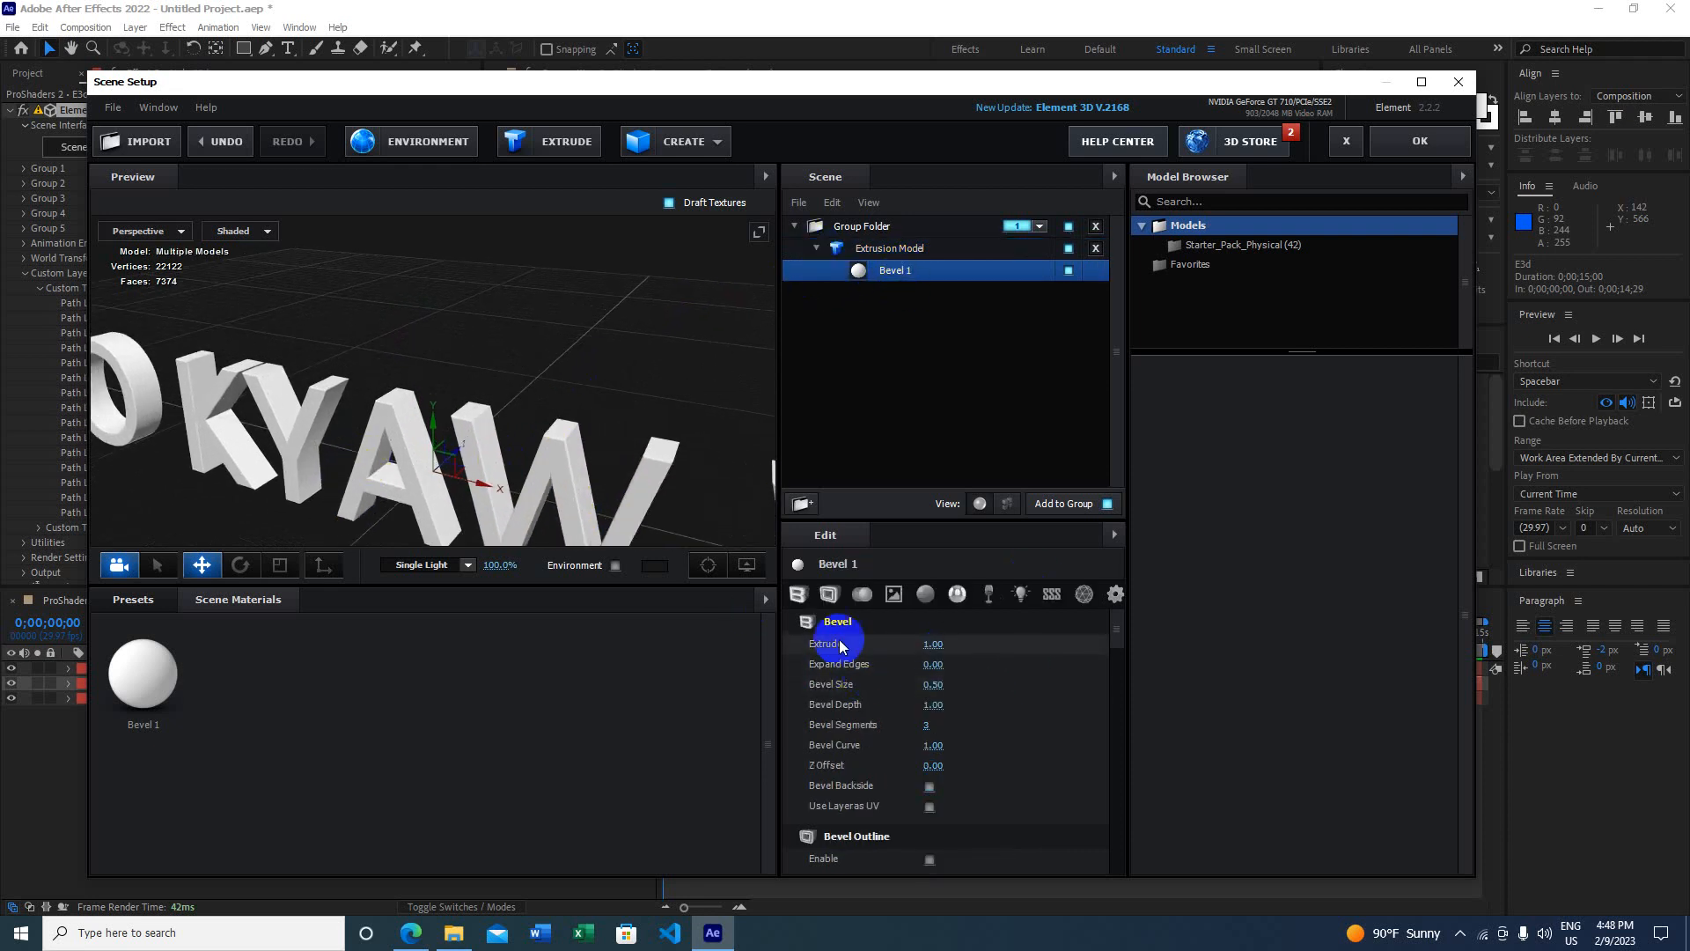
pyautogui.moveTo(933, 644); pyautogui.dragTo(991, 644)
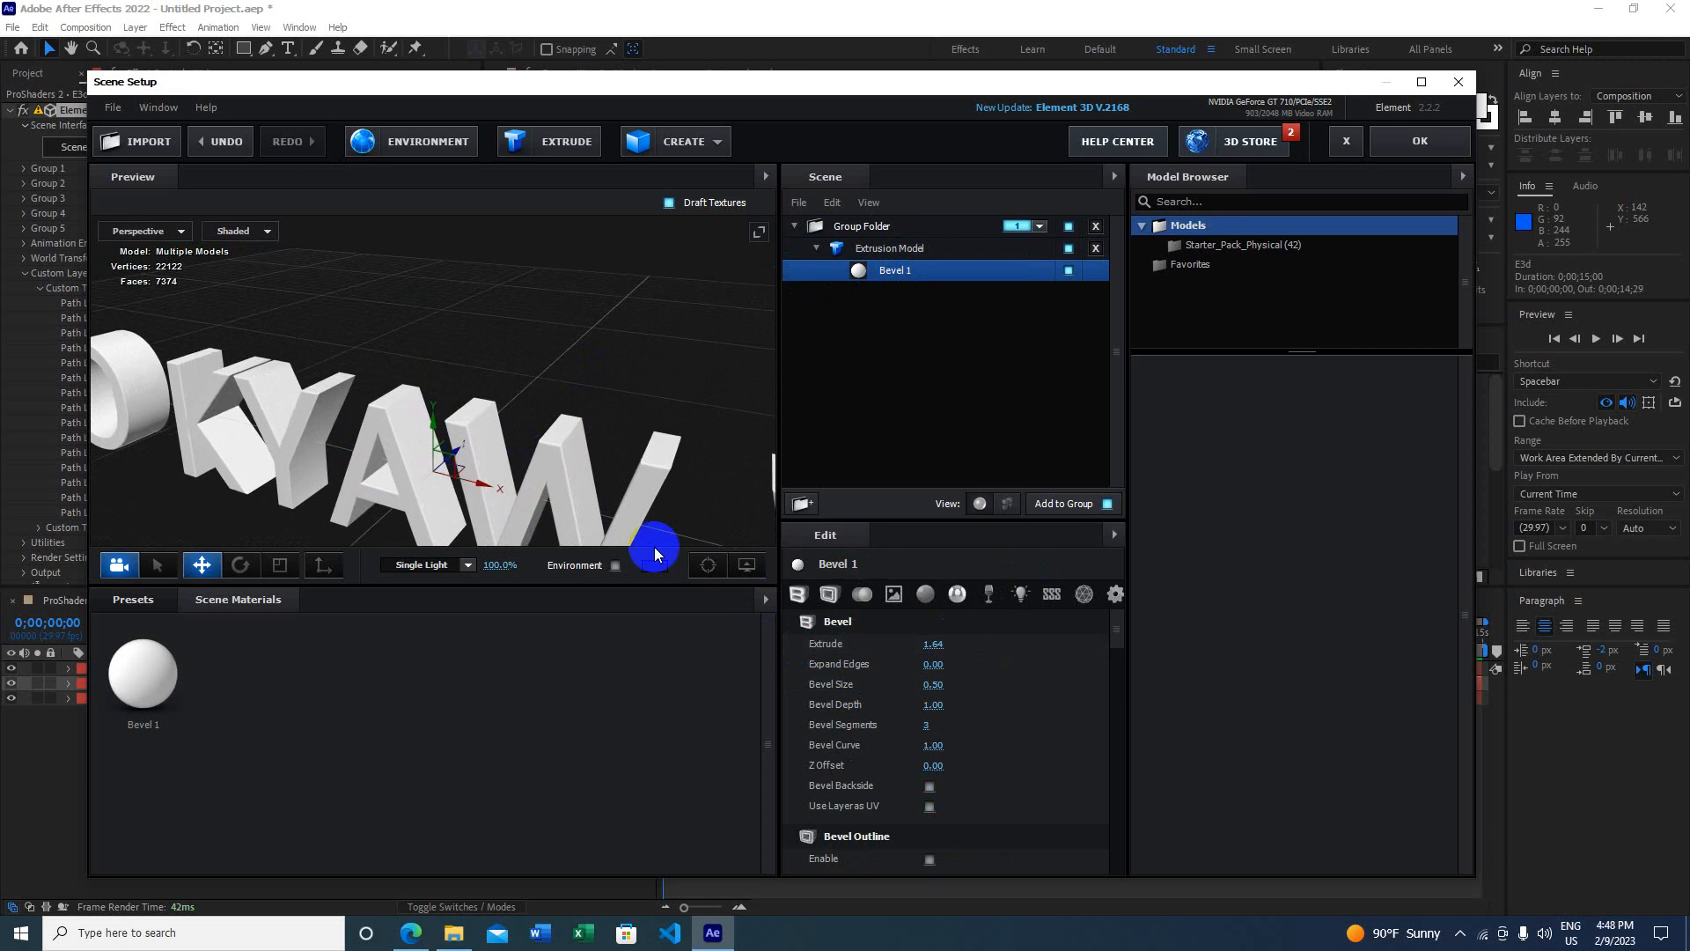
pyautogui.moveTo(653, 547); pyautogui.dragTo(585, 475)
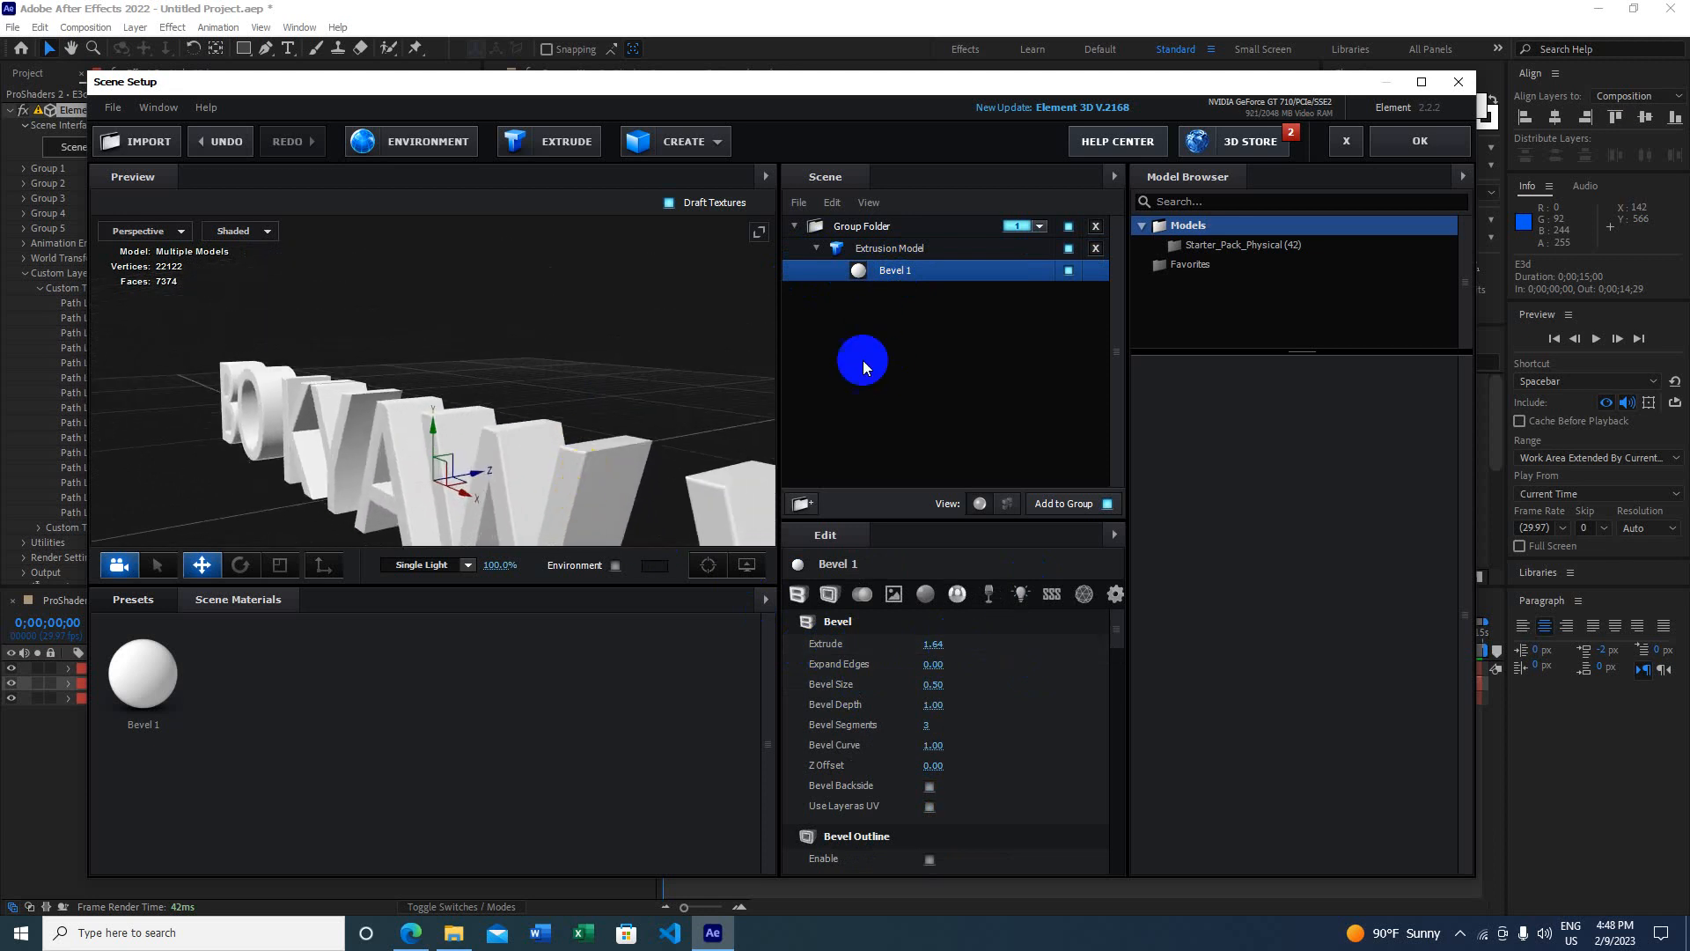
pyautogui.moveTo(933, 644)
pyautogui.mouseDown()
pyautogui.moveTo(814, 645)
pyautogui.moveTo(1007, 660)
pyautogui.moveTo(951, 660)
pyautogui.mouseUp()
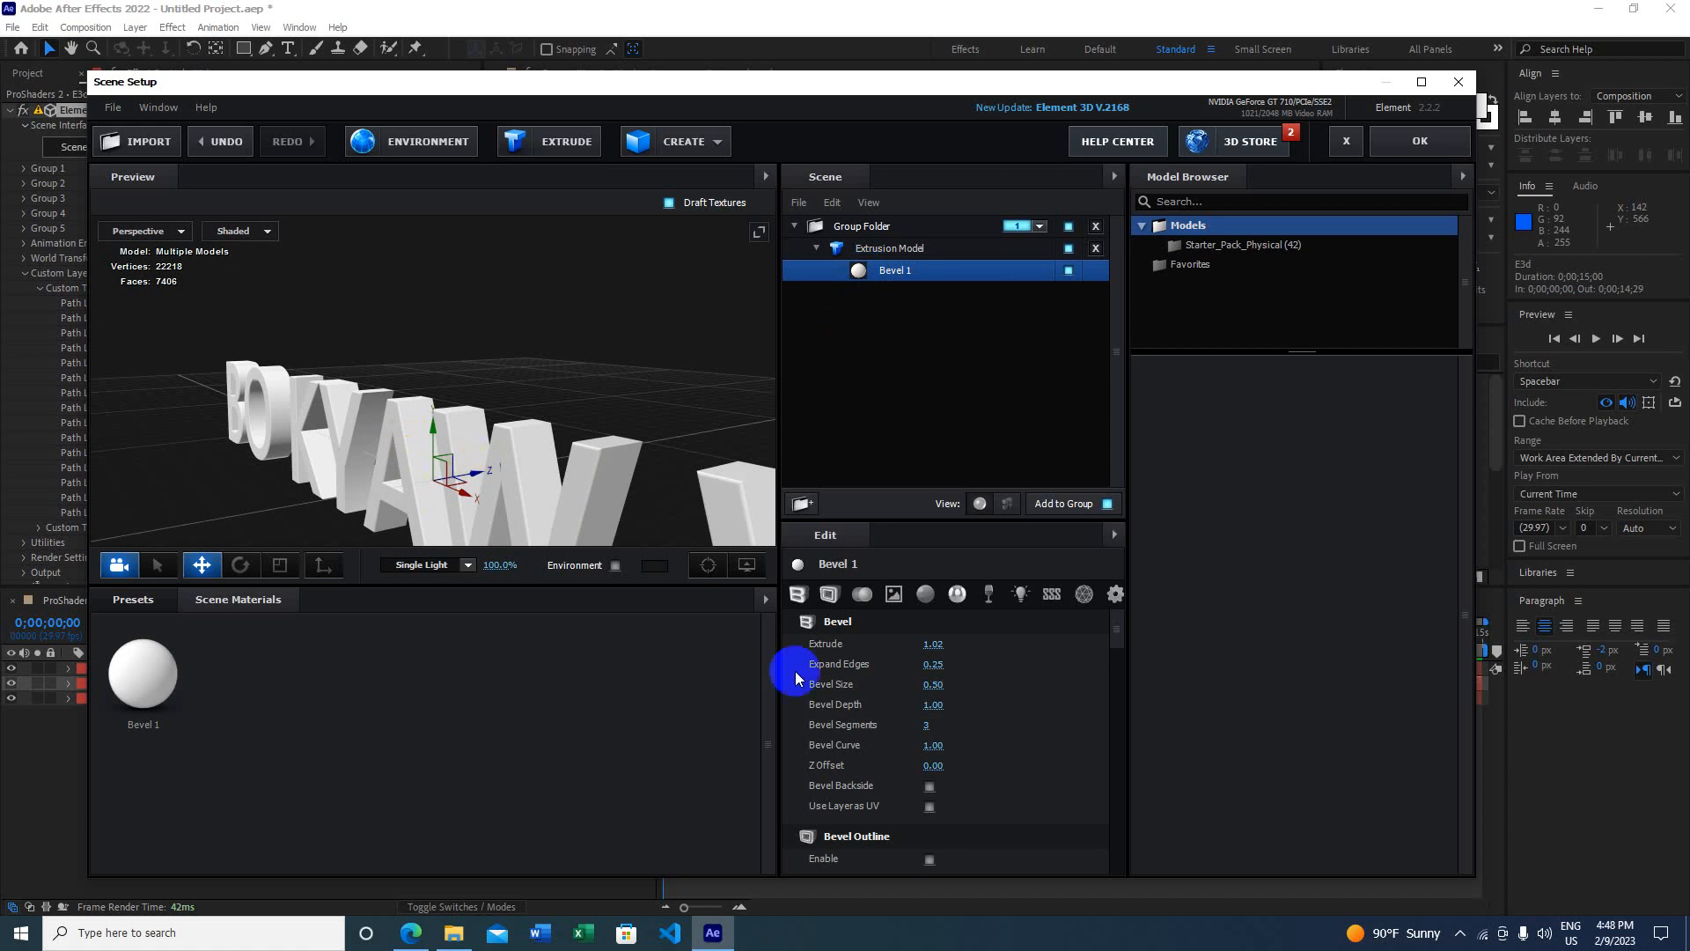
# Step: Set Bevel 1's size to 1.73 and depth to 0.78
pyautogui.moveTo(932, 686); pyautogui.dragTo(1050, 684)
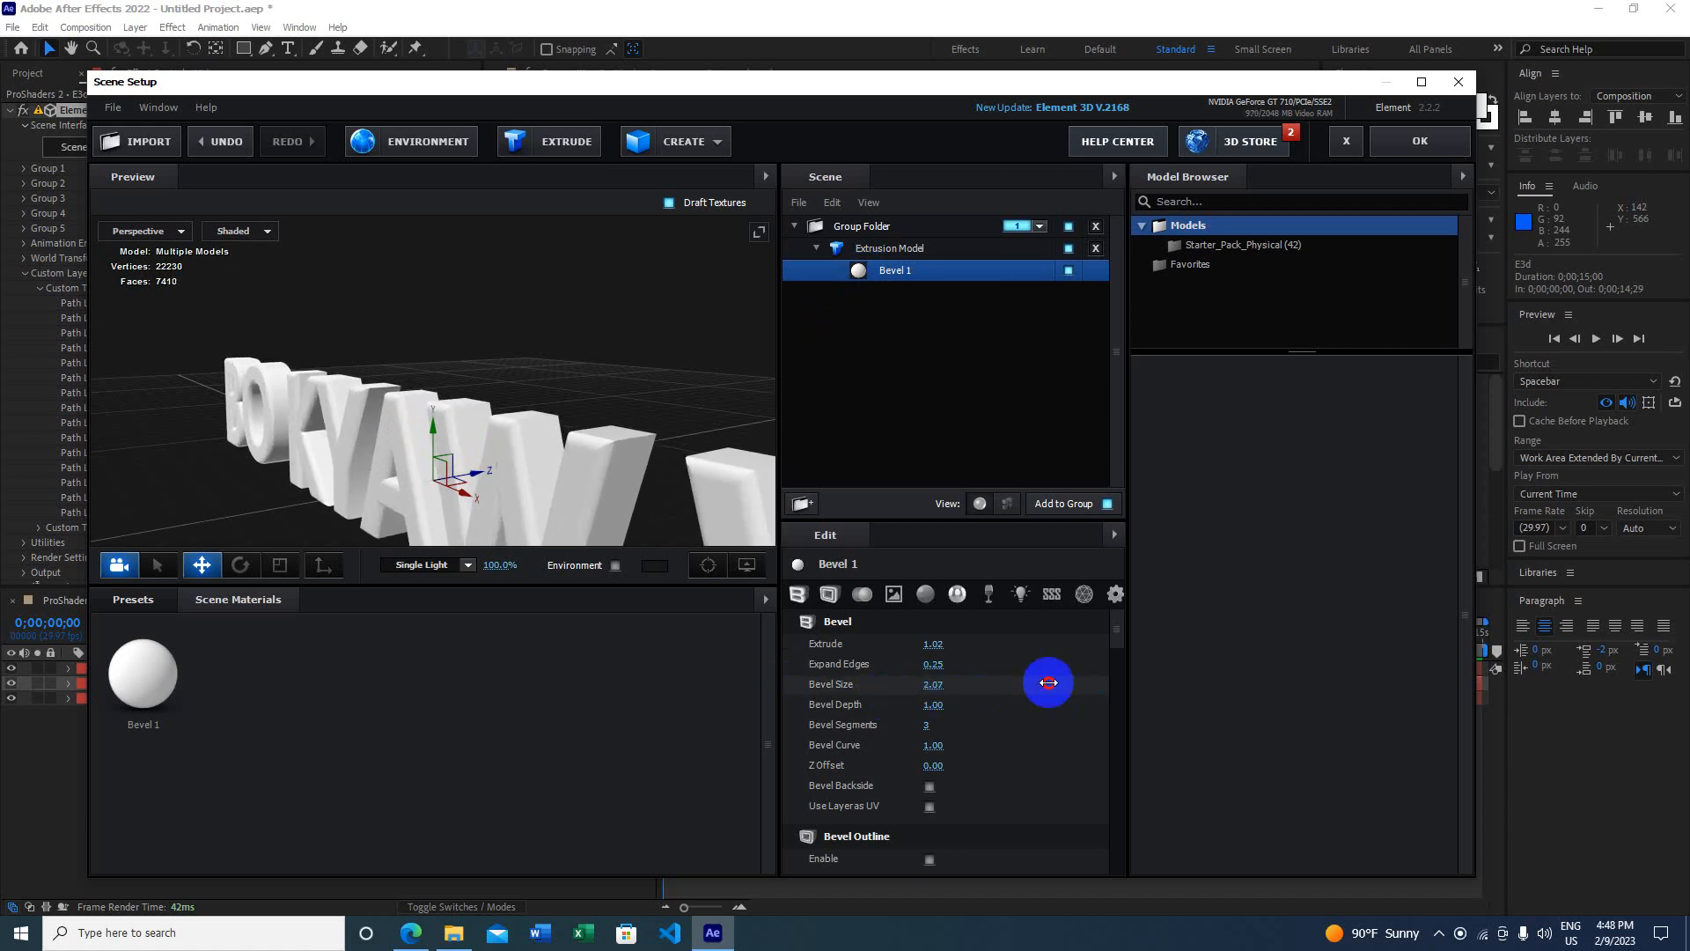
pyautogui.scroll(3, 600, 451)
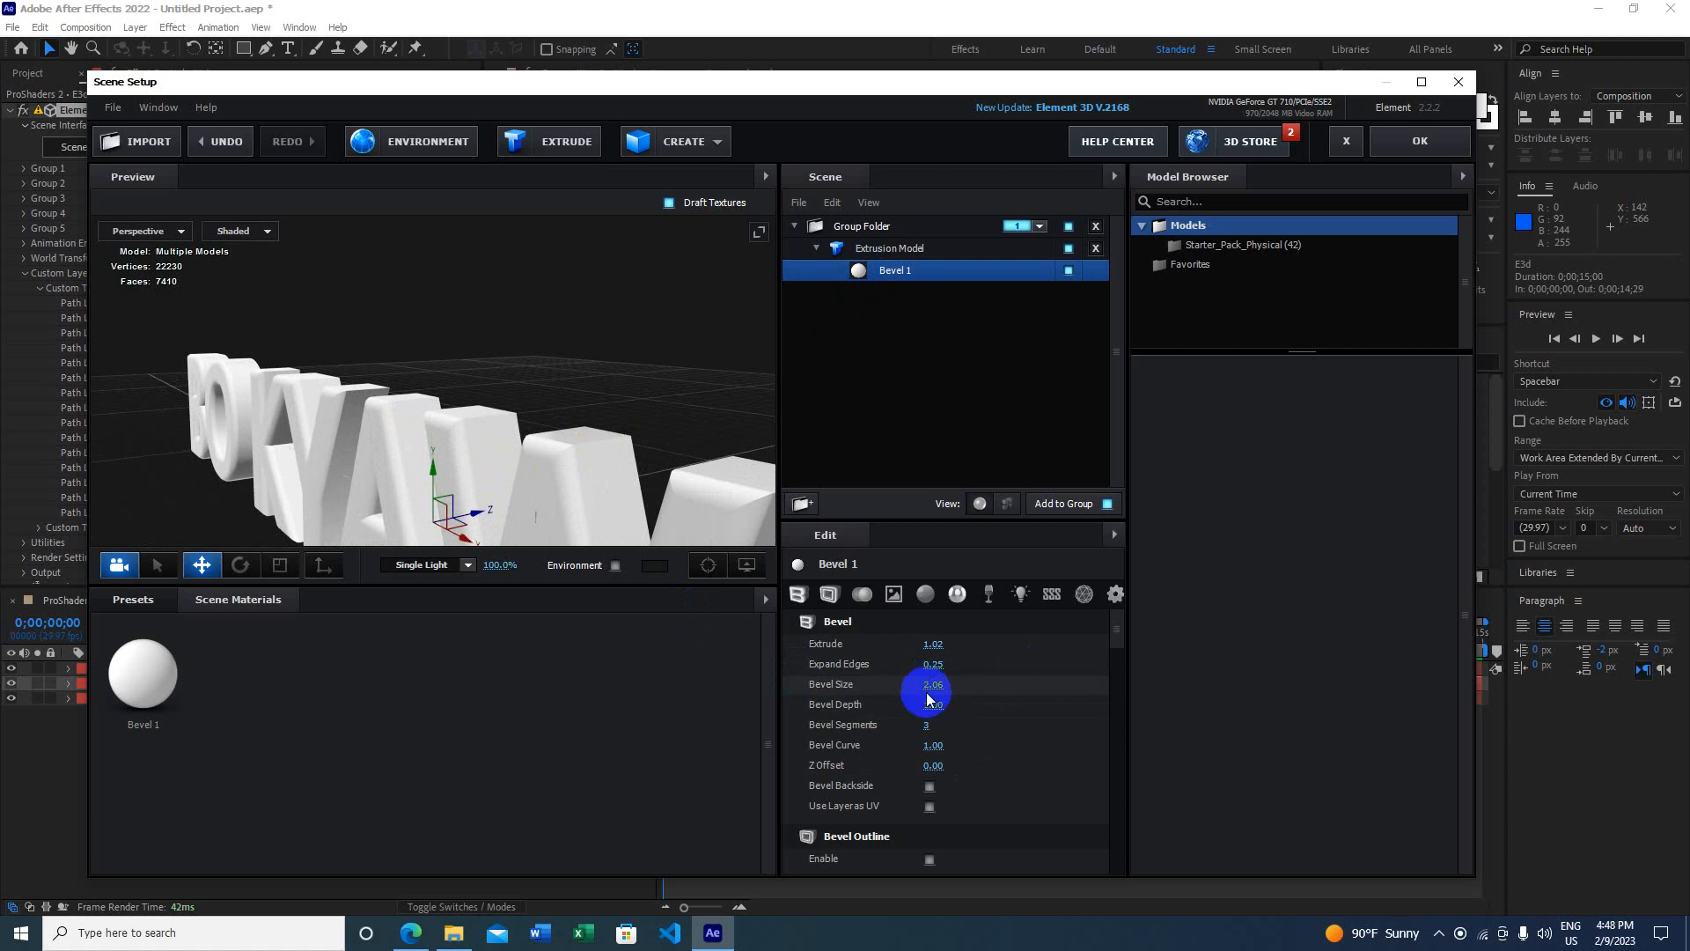
pyautogui.moveTo(934, 685)
pyautogui.mouseDown()
pyautogui.moveTo(883, 690)
pyautogui.moveTo(928, 702)
pyautogui.moveTo(885, 712)
pyautogui.moveTo(1038, 698)
pyautogui.moveTo(913, 723)
pyautogui.moveTo(924, 710)
pyautogui.mouseUp()
pyautogui.moveTo(532, 452); pyautogui.dragTo(702, 494)
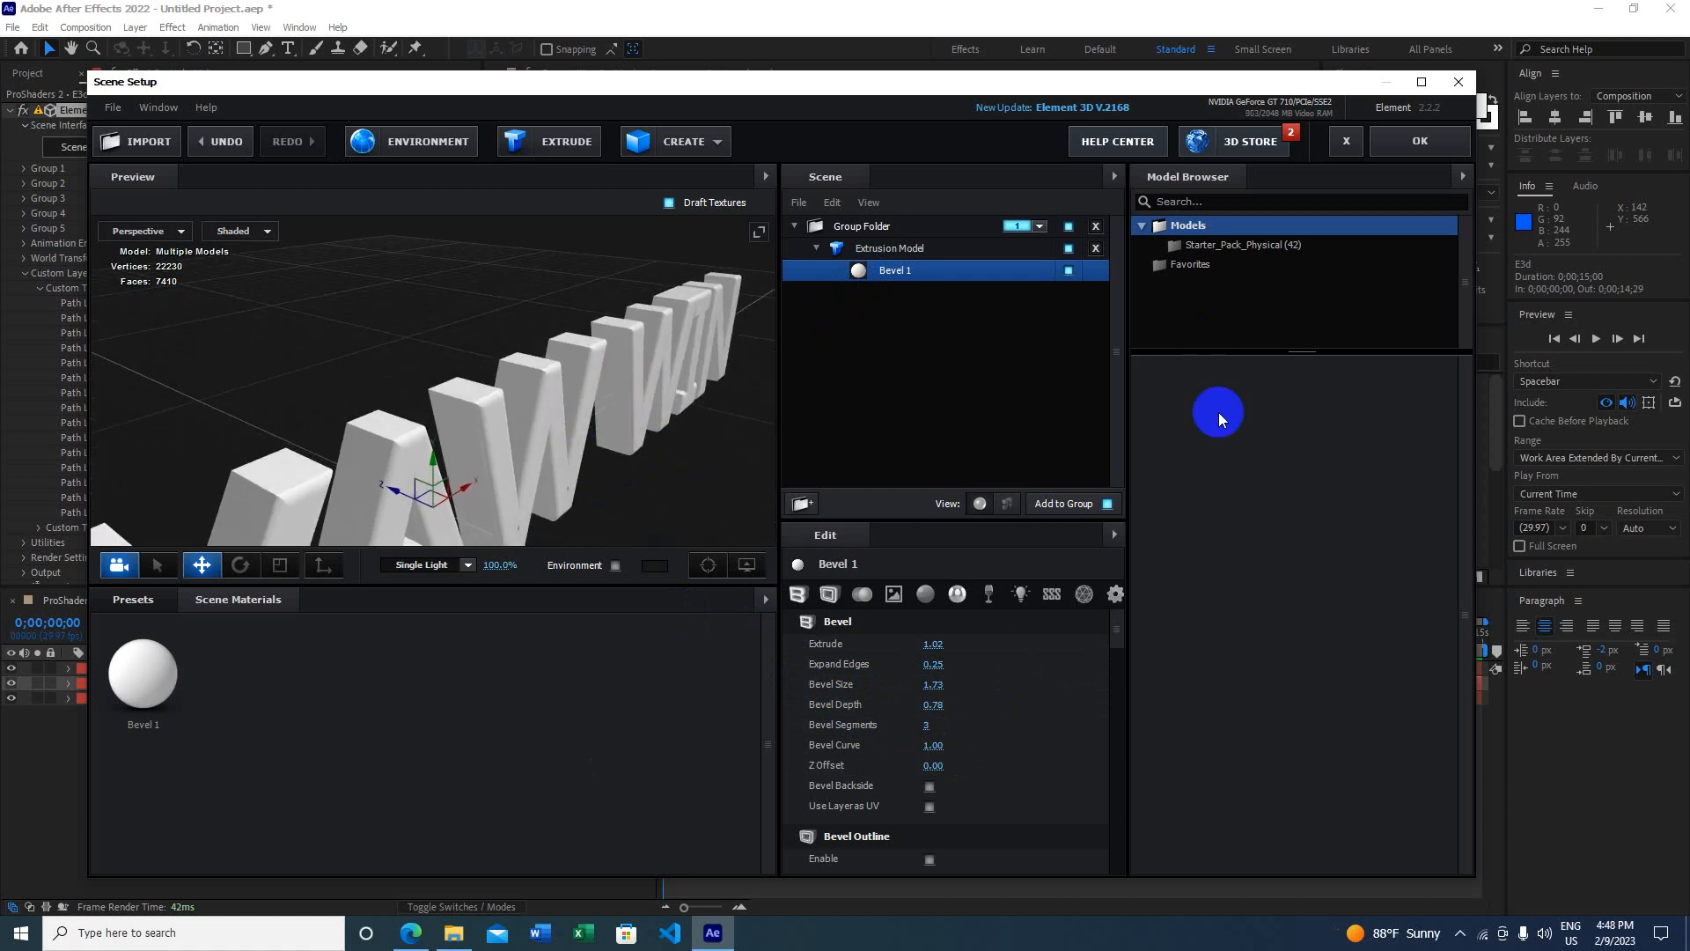
pyautogui.moveTo(593, 438); pyautogui.dragTo(616, 457)
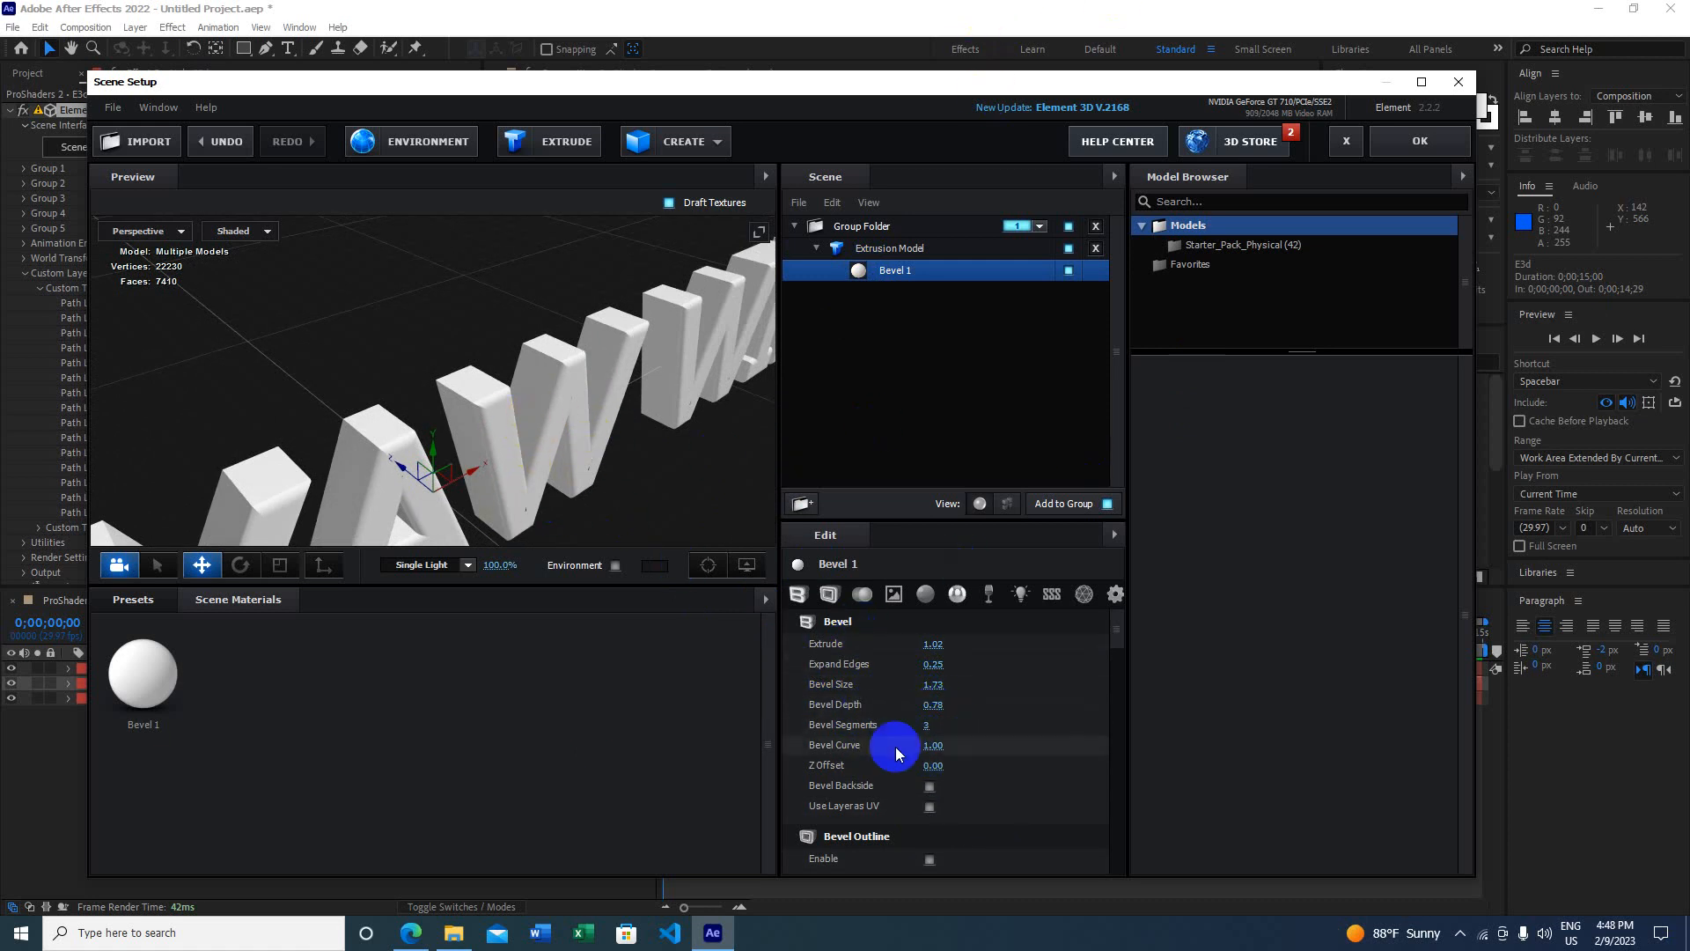
pyautogui.scroll(-3, 1012, 740)
pyautogui.scroll(-3, 1022, 733)
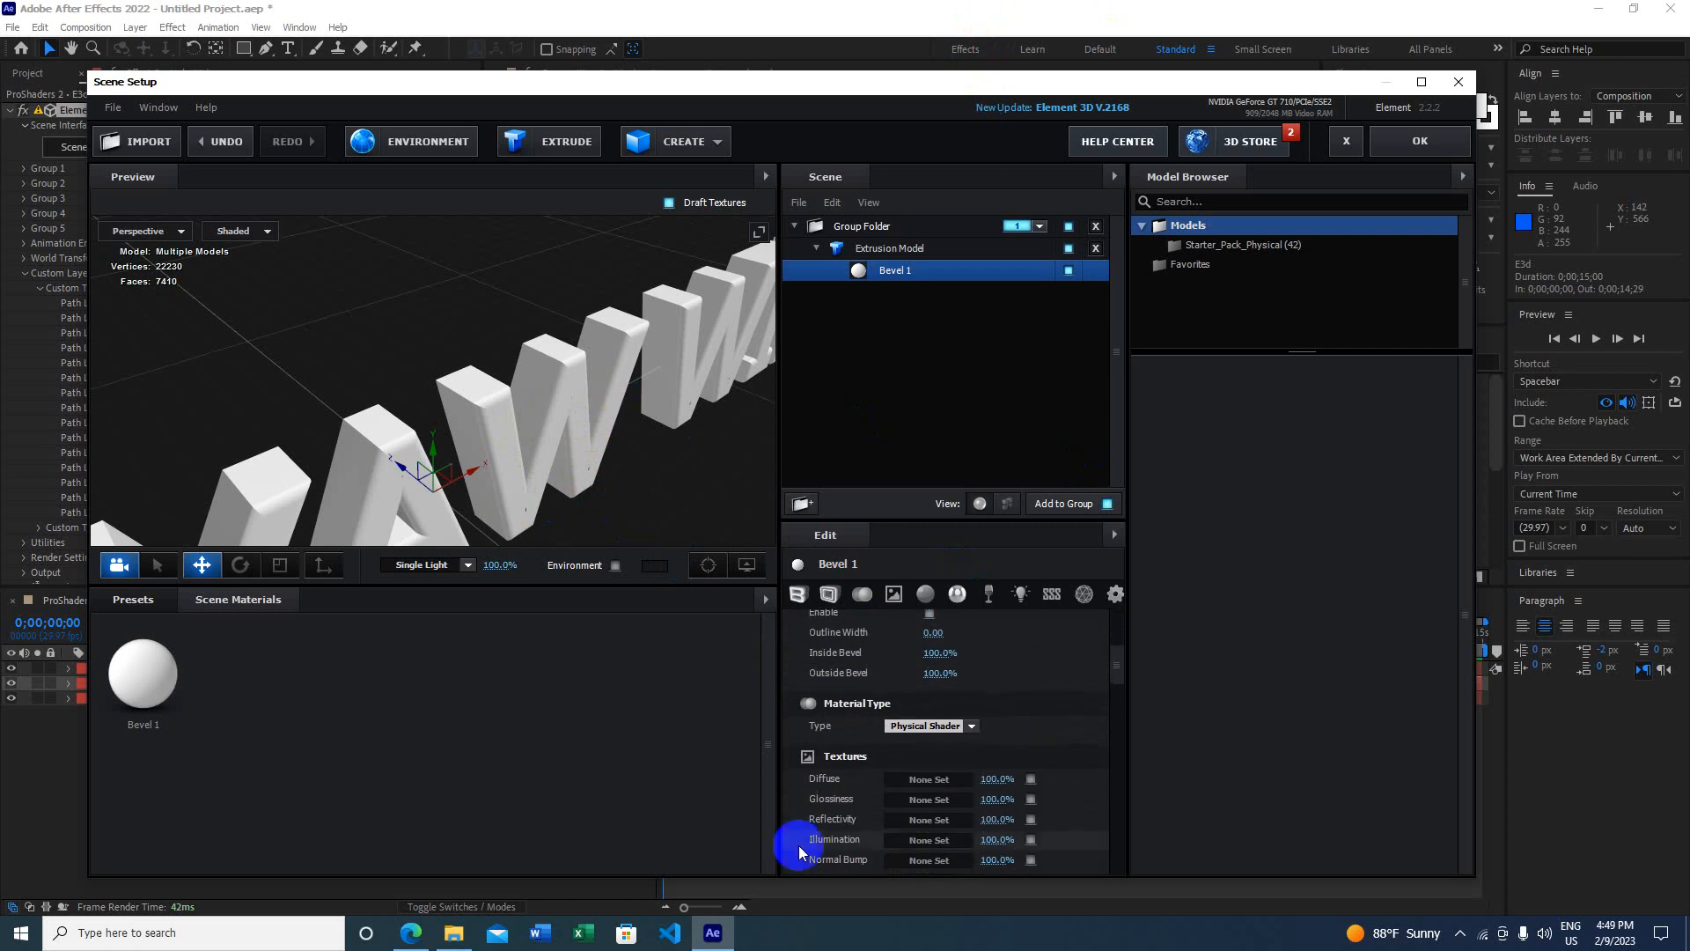
pyautogui.scroll(2, 936, 822)
pyautogui.click(929, 674)
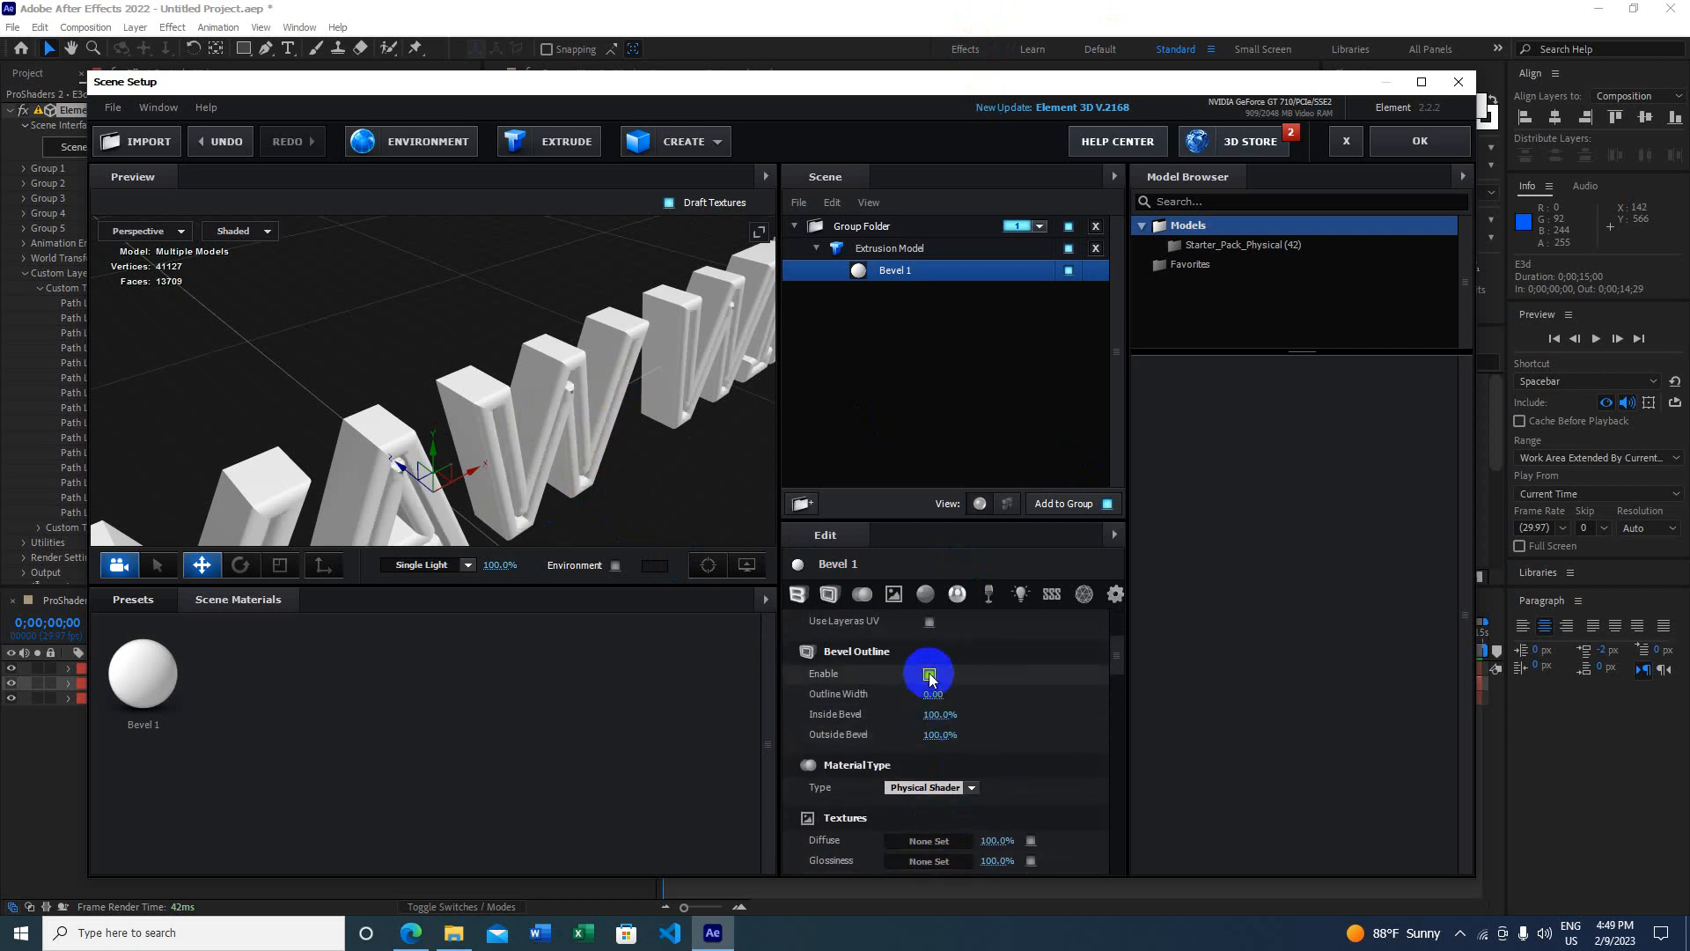
pyautogui.moveTo(573, 441)
pyautogui.mouseDown()
pyautogui.moveTo(519, 432)
pyautogui.moveTo(520, 408)
pyautogui.moveTo(592, 453)
pyautogui.mouseUp()
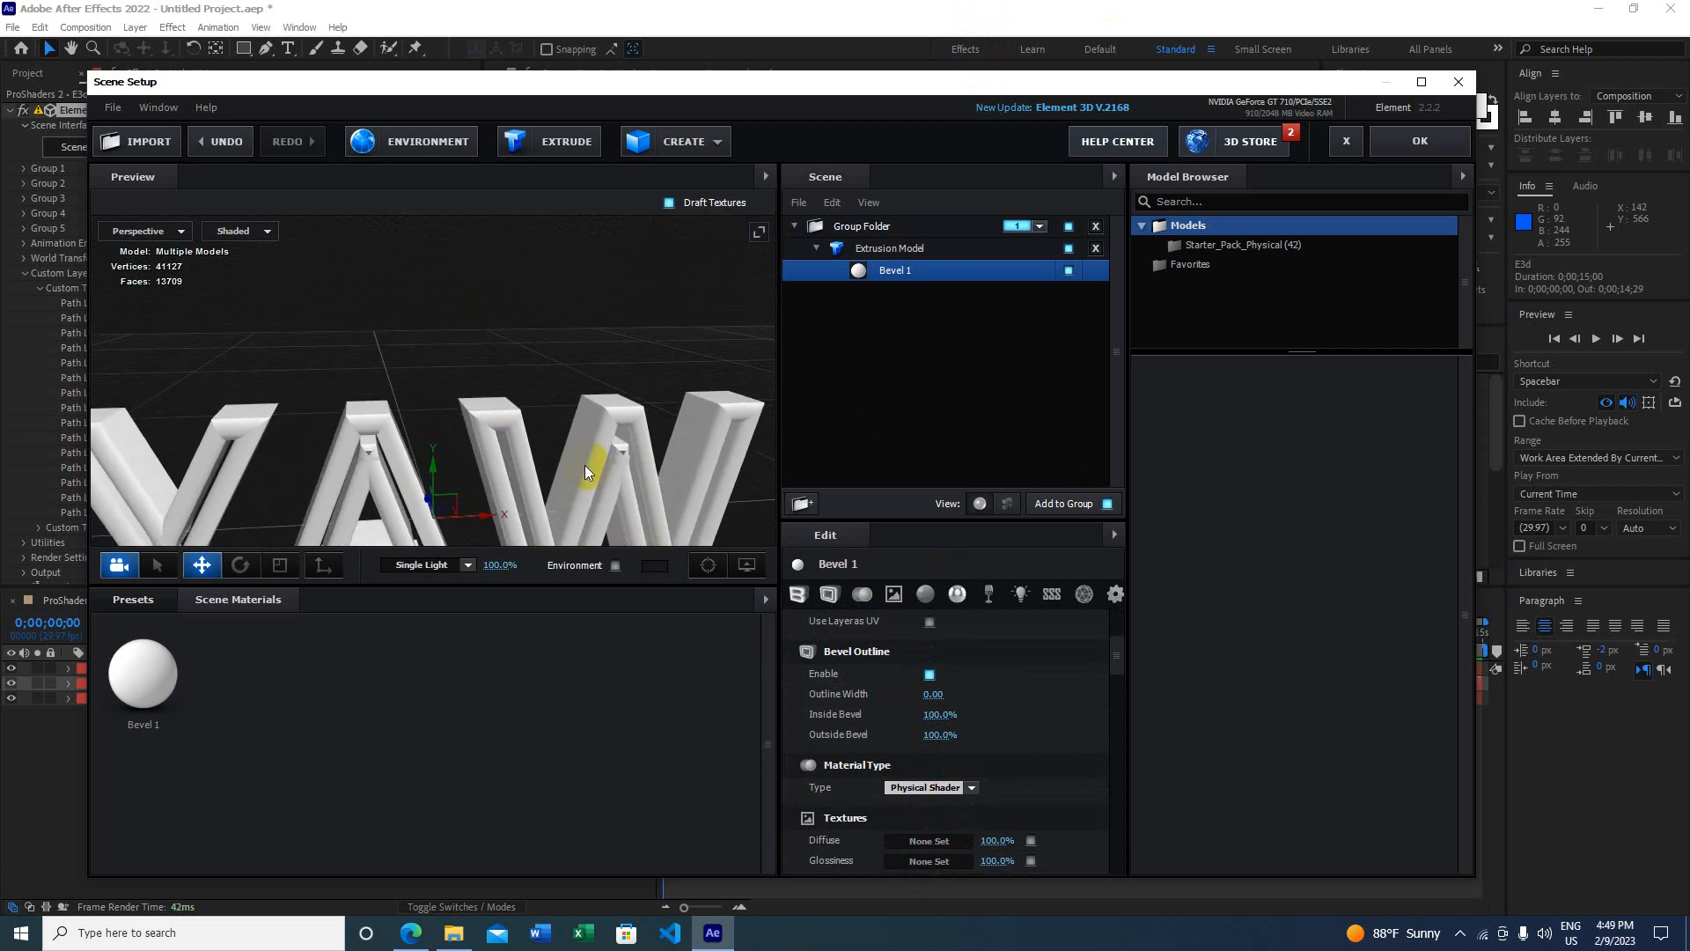
pyautogui.click(930, 675)
pyautogui.moveTo(309, 377); pyautogui.dragTo(345, 352)
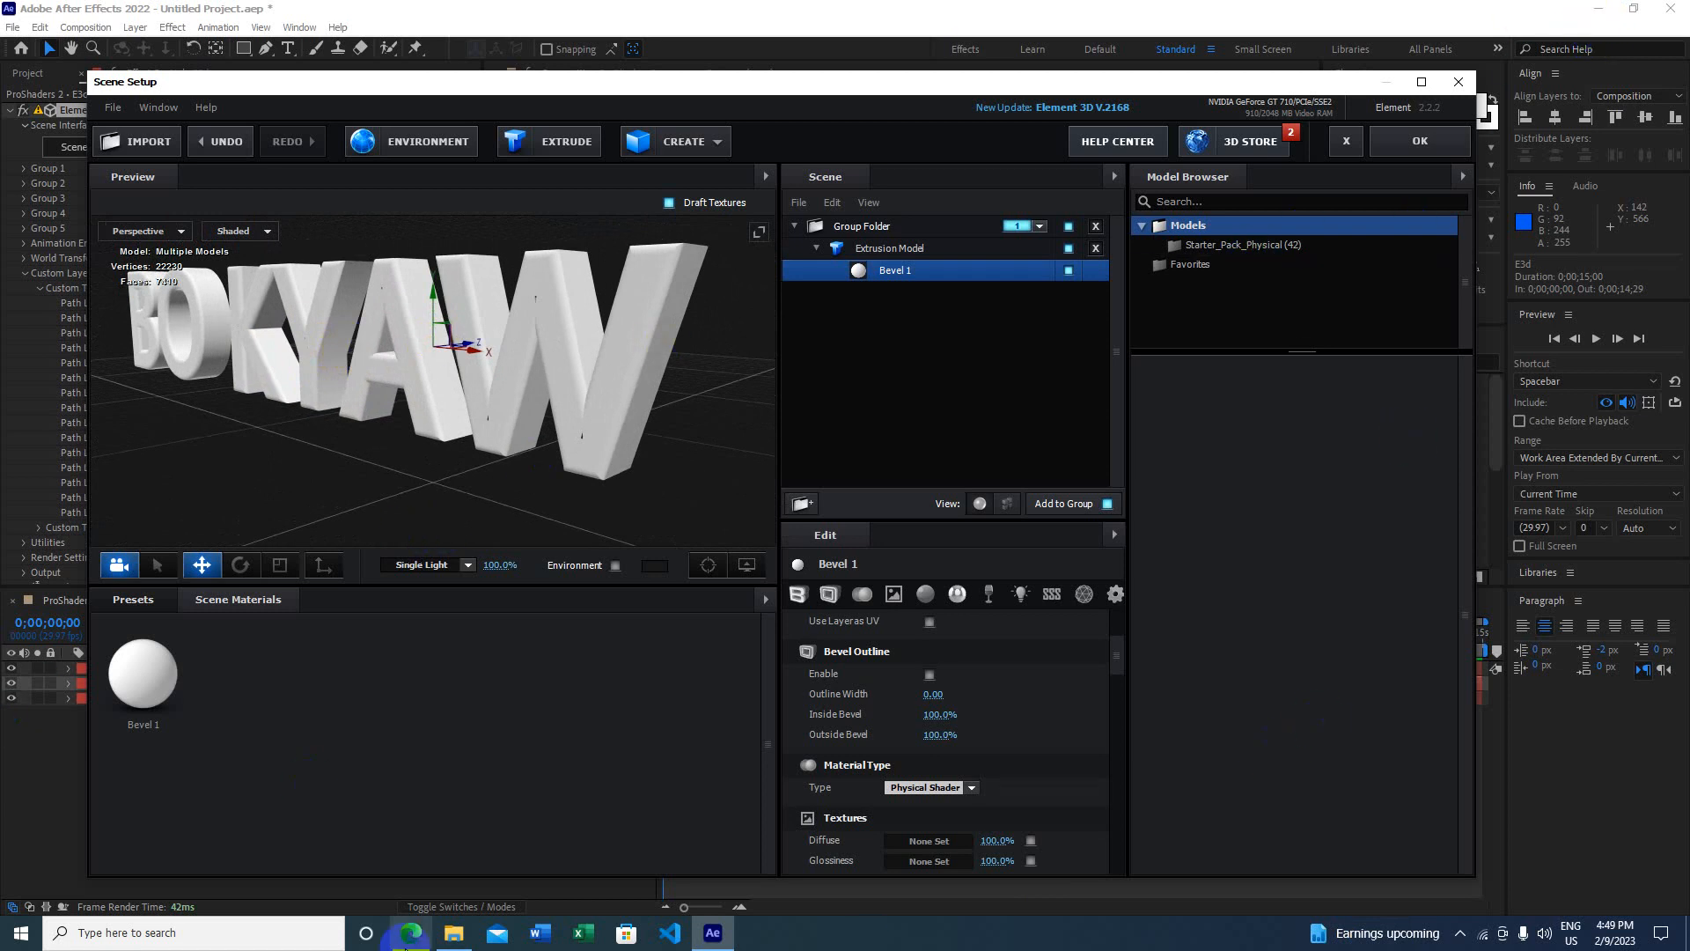
pyautogui.click(455, 941)
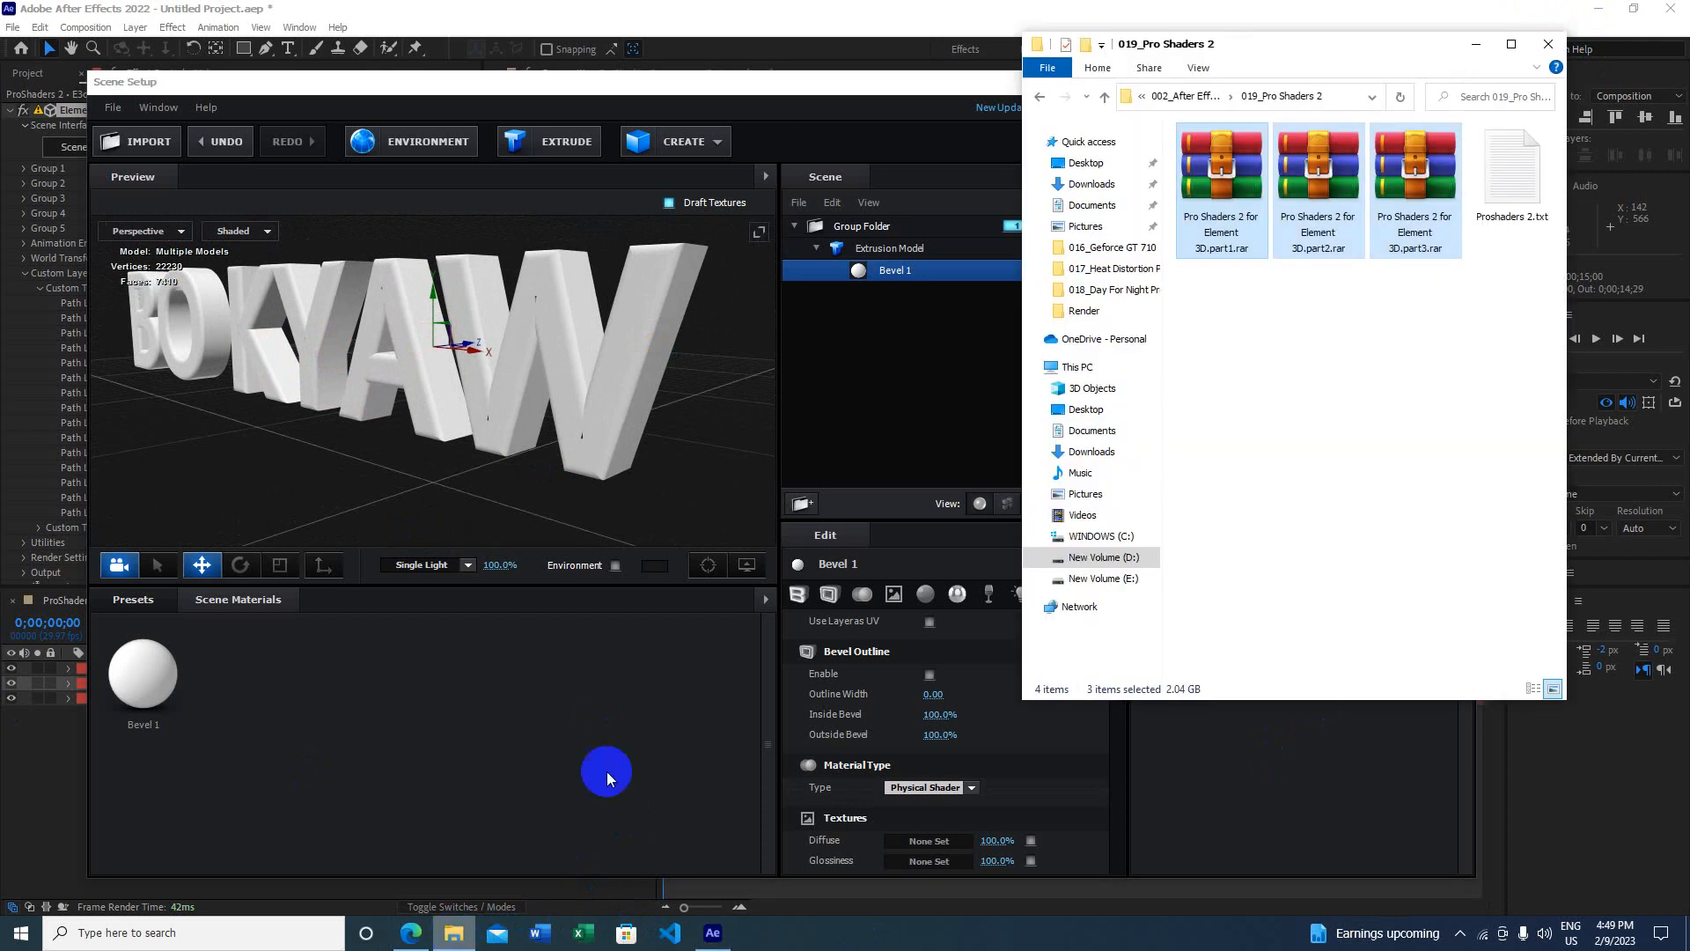
pyautogui.moveTo(1435, 298); pyautogui.dragTo(1248, 209)
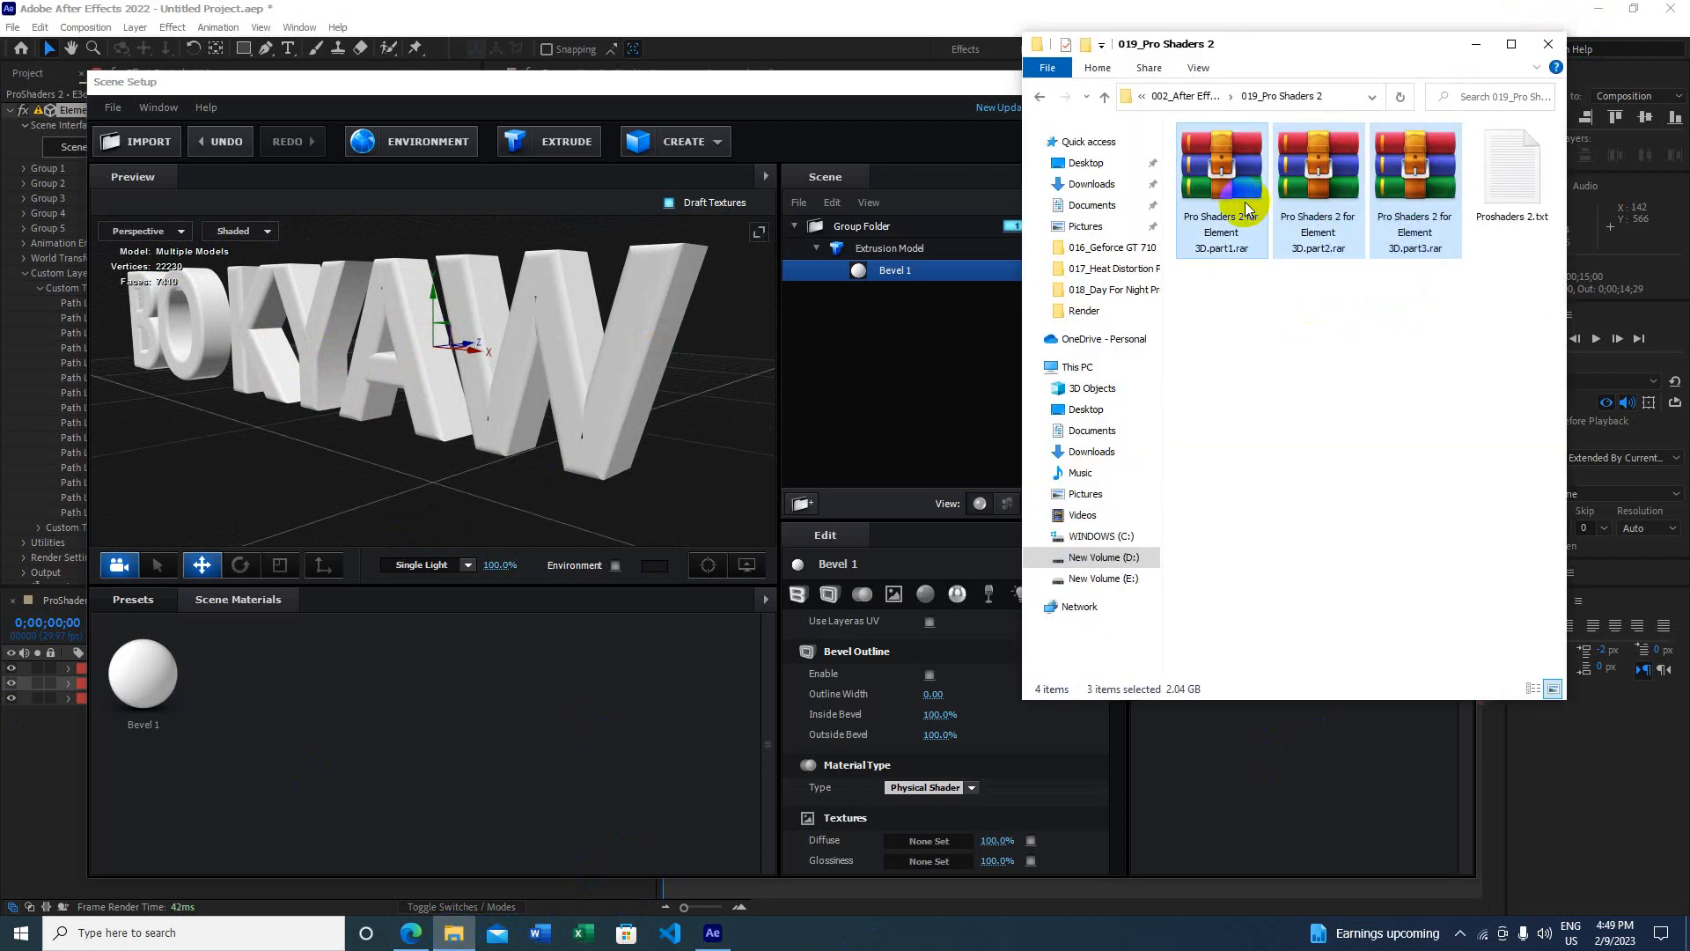
pyautogui.click(1477, 43)
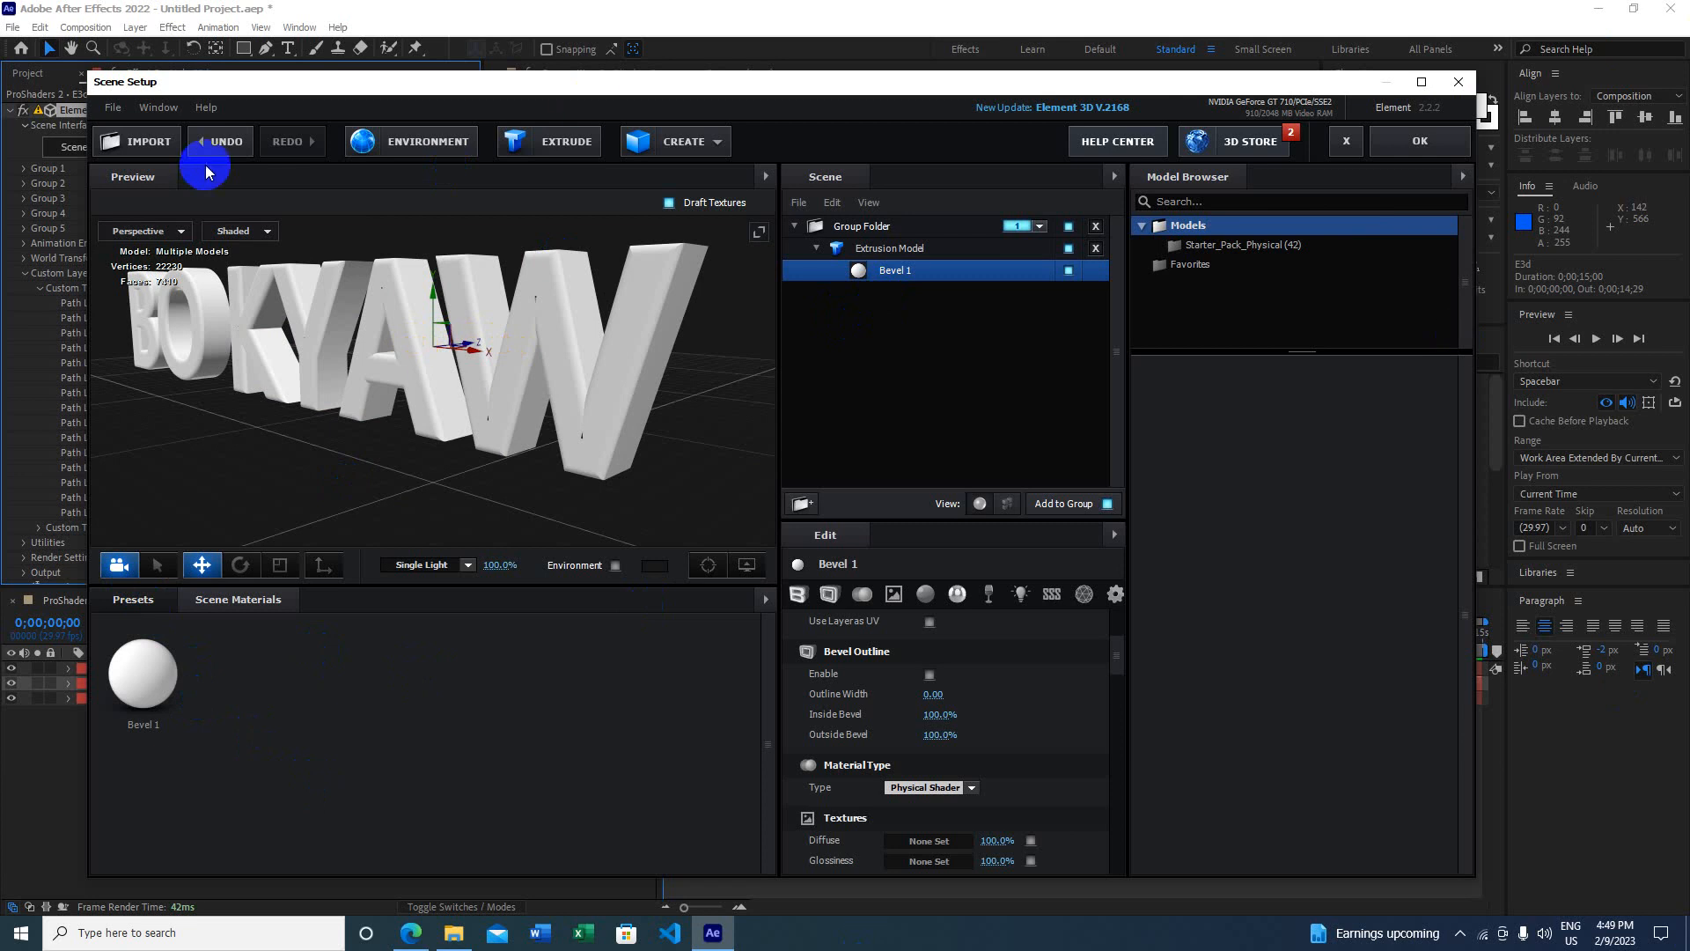
# Step: Browse the material presets, expanding Pro_Shaders_2 and viewing Elite Shaders for E3D v2
pyautogui.click(132, 602)
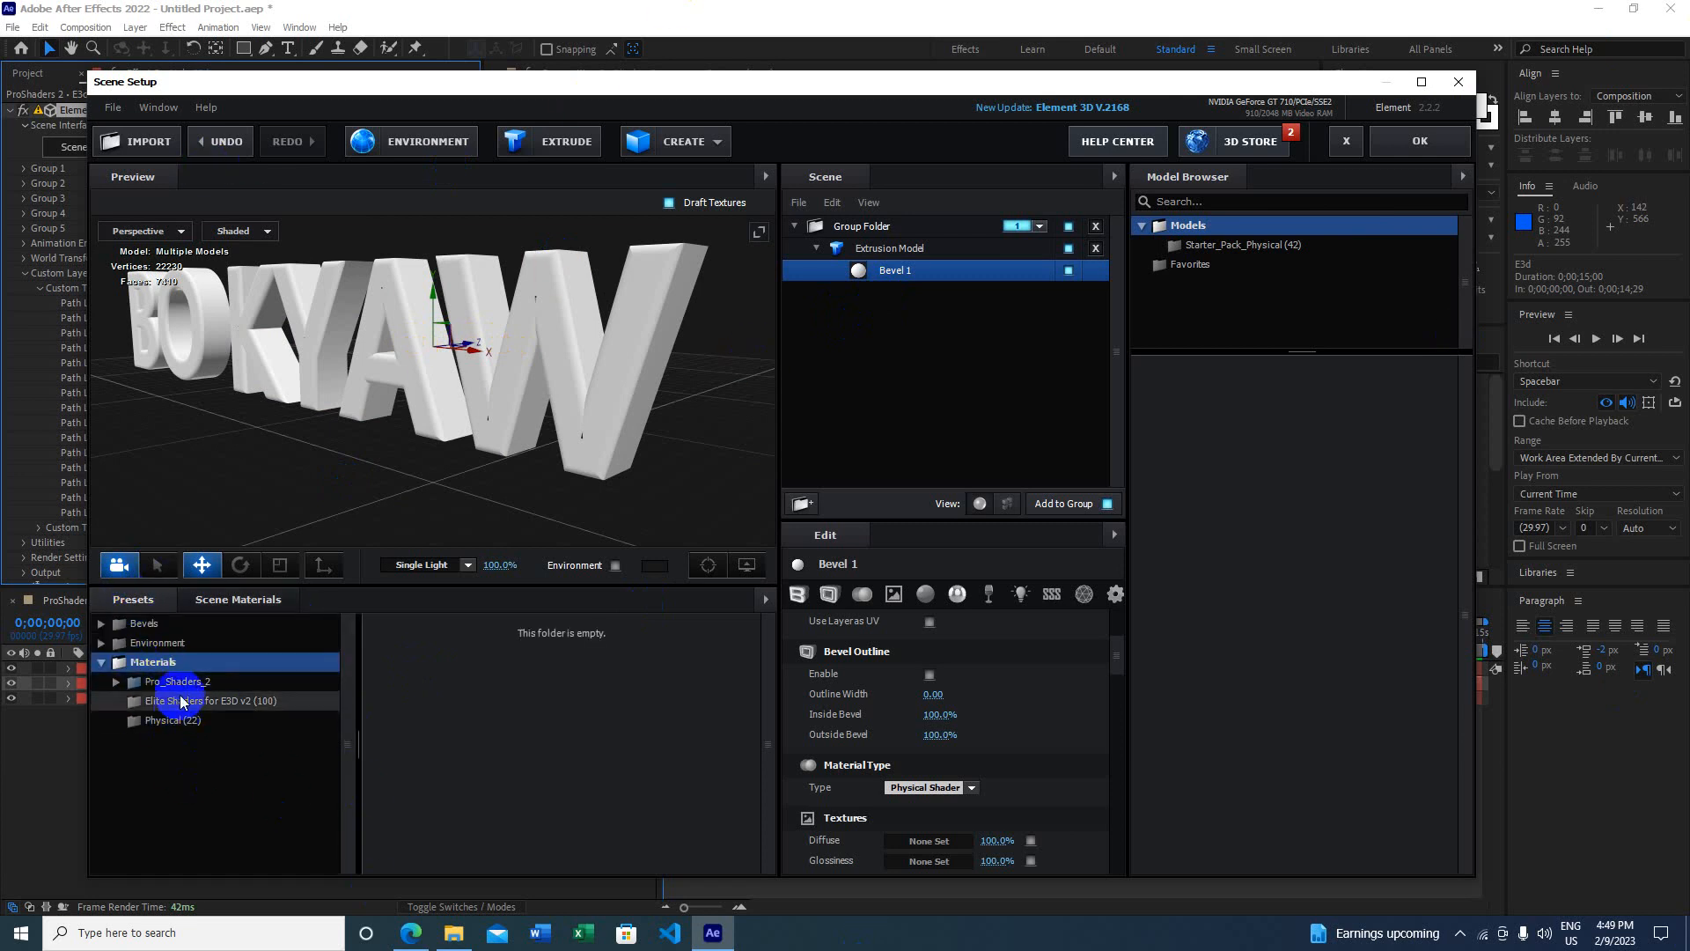
pyautogui.doubleClick(188, 685)
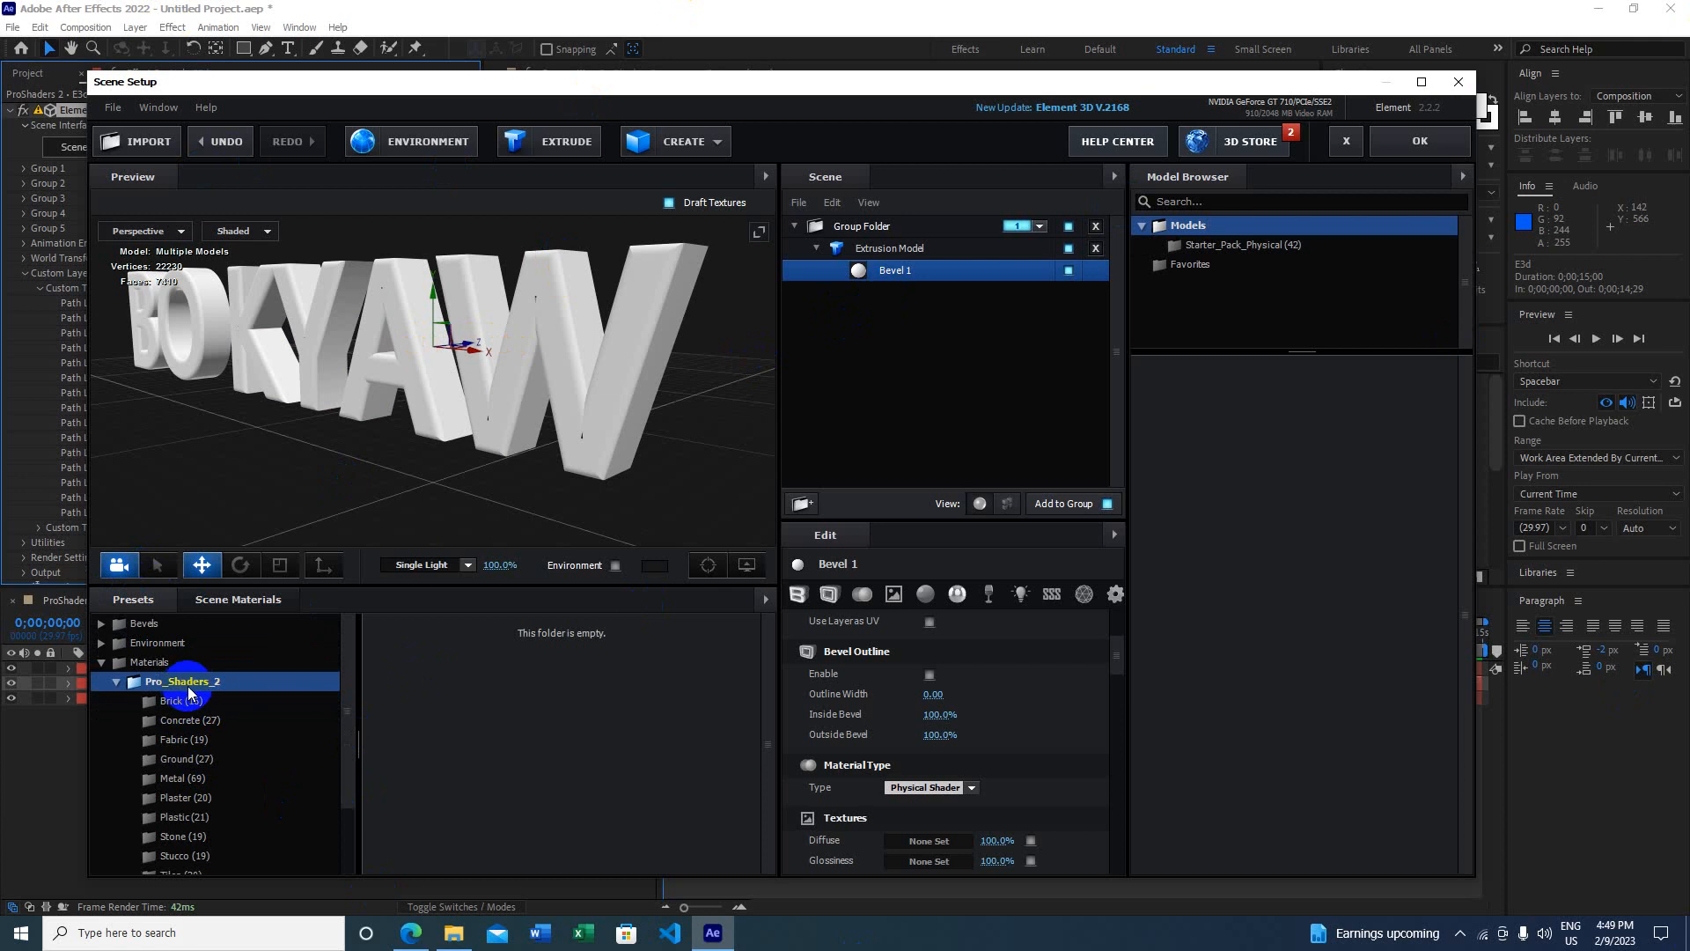
pyautogui.click(113, 685)
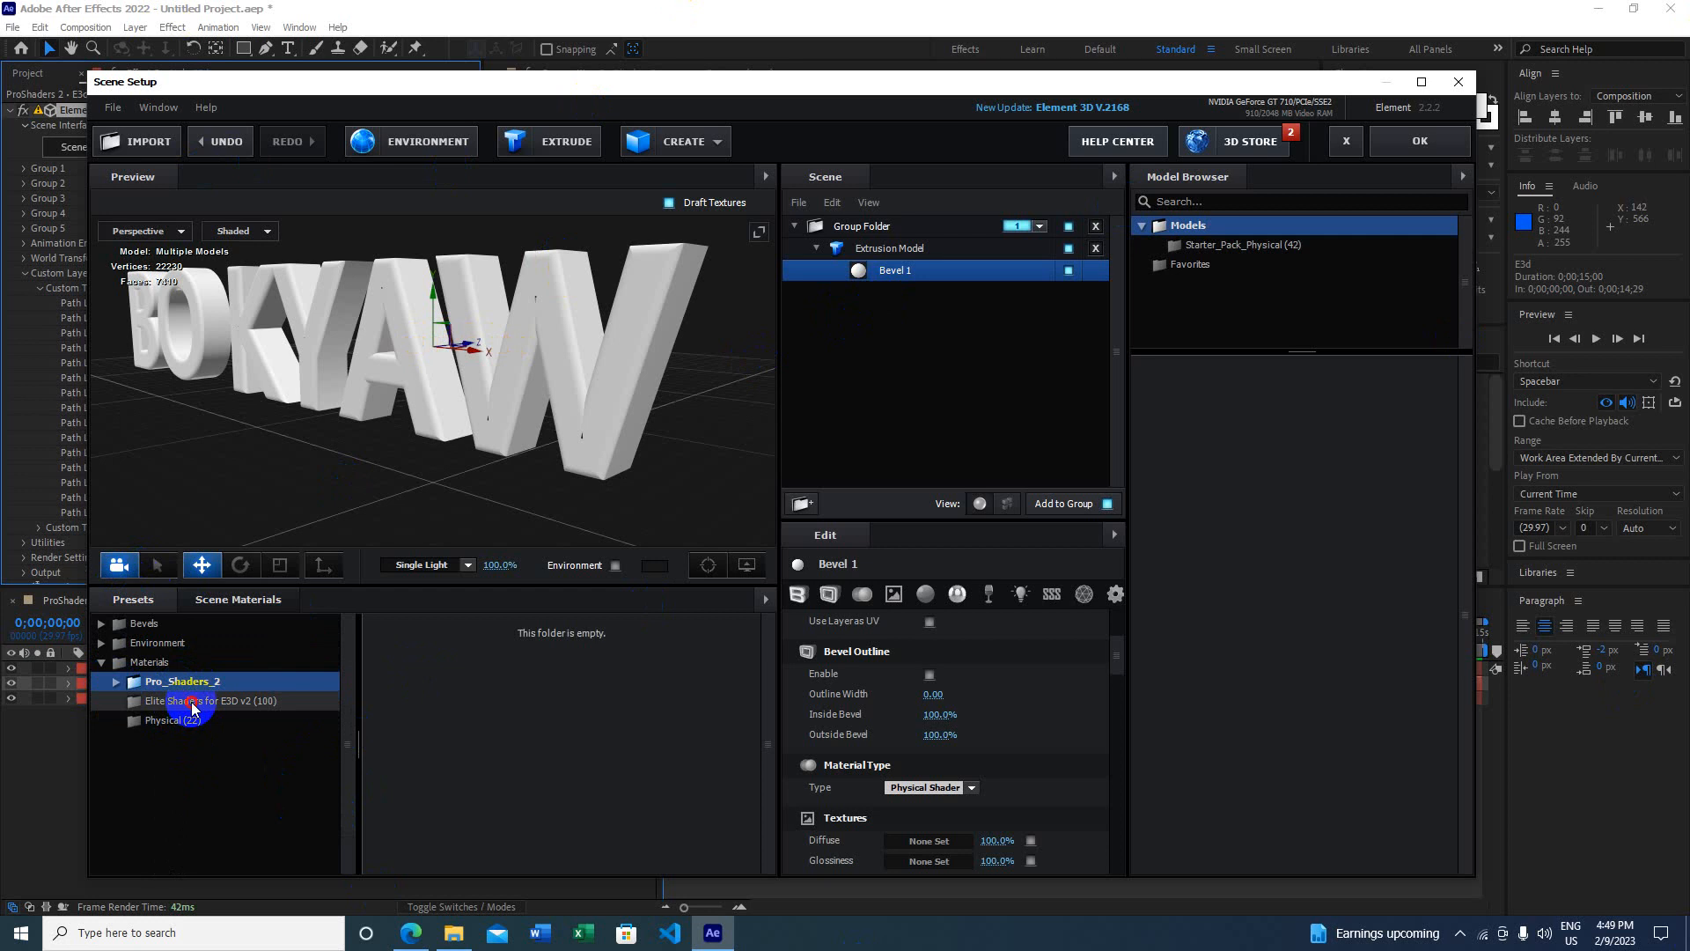
pyautogui.click(191, 702)
pyautogui.scroll(-3, 559, 752)
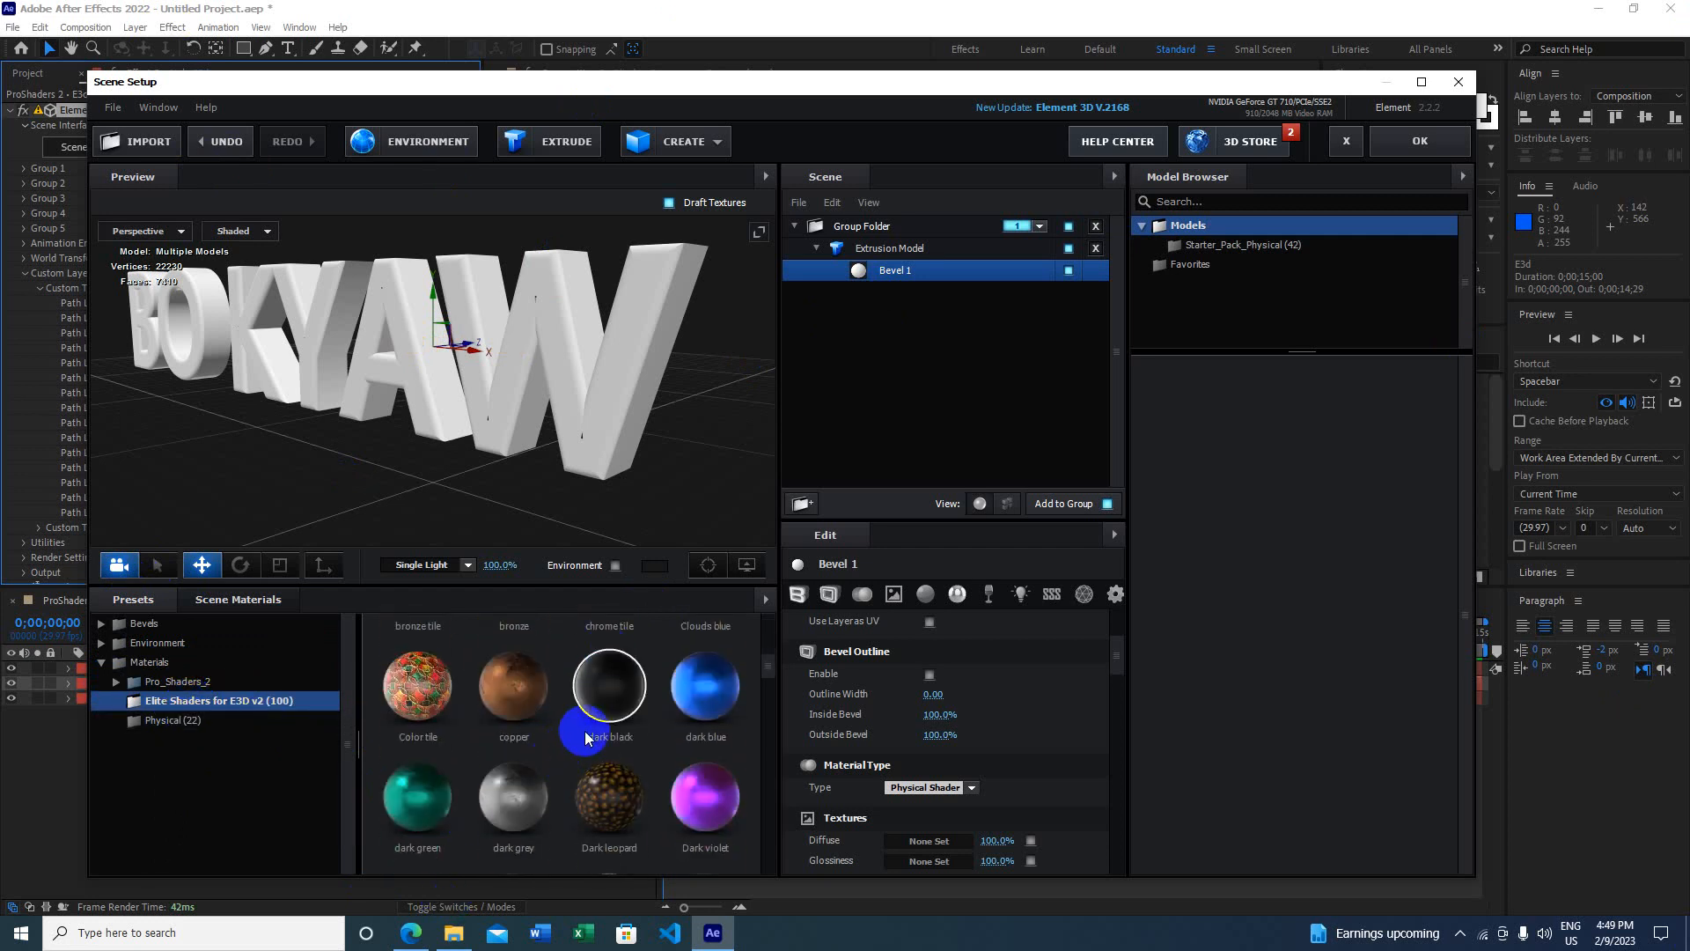
pyautogui.scroll(-3, 585, 731)
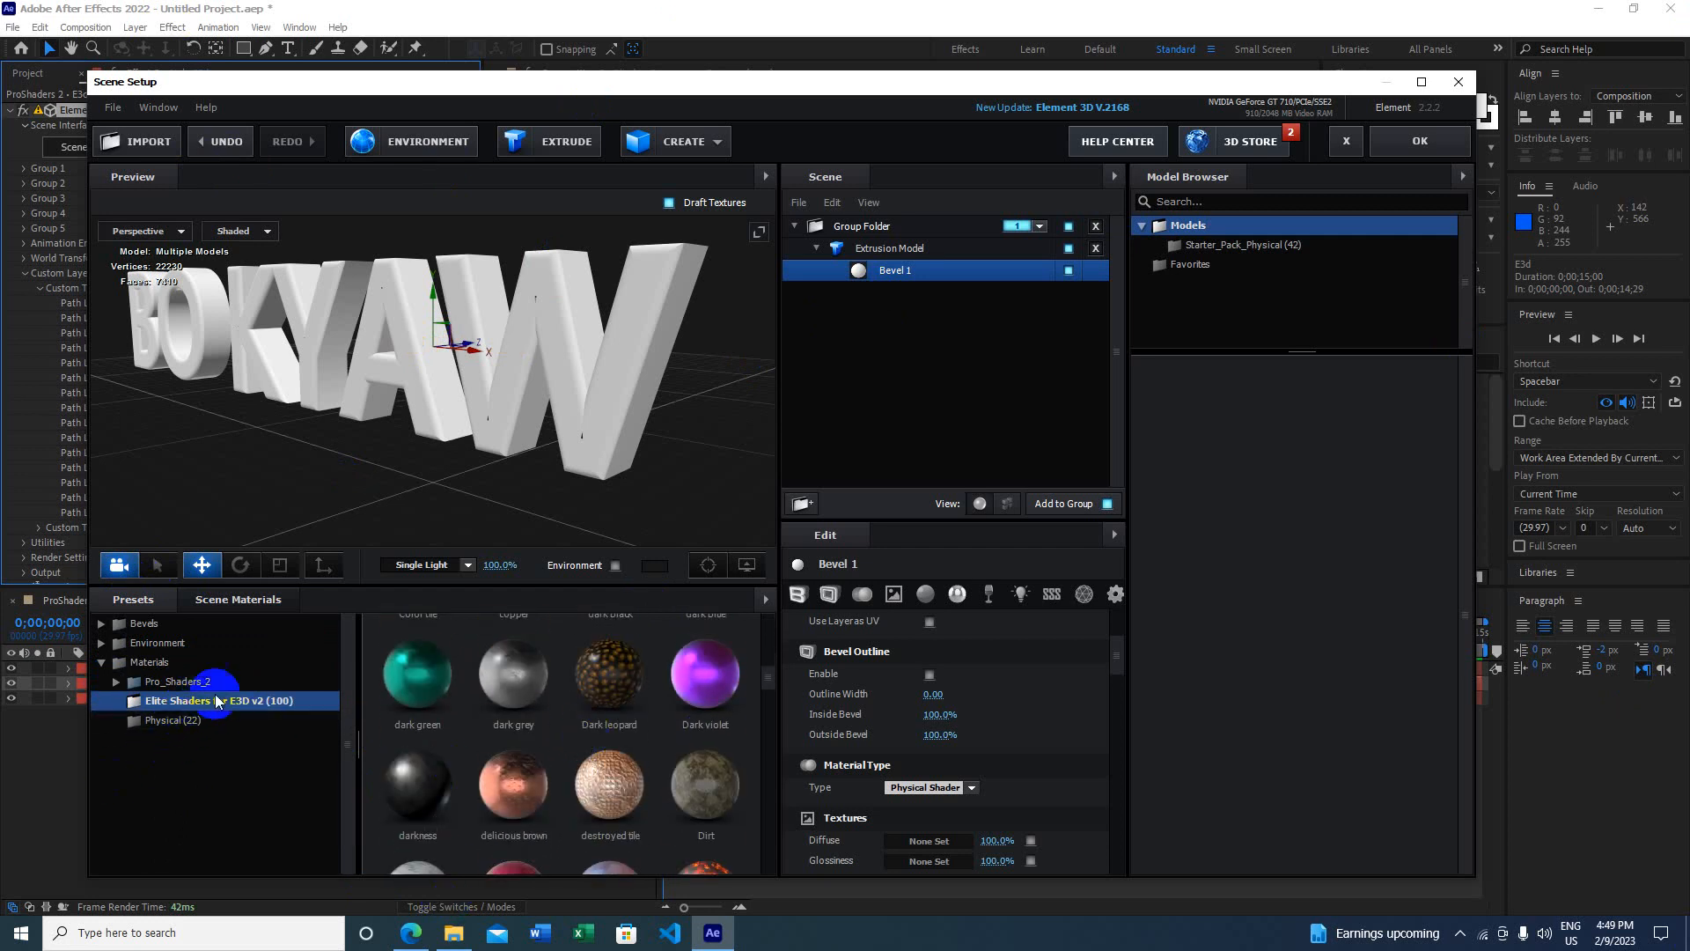
# Step: Apply the blue_glass material from Pro_Shaders_2 > Translucent to the text
pyautogui.doubleClick(176, 682)
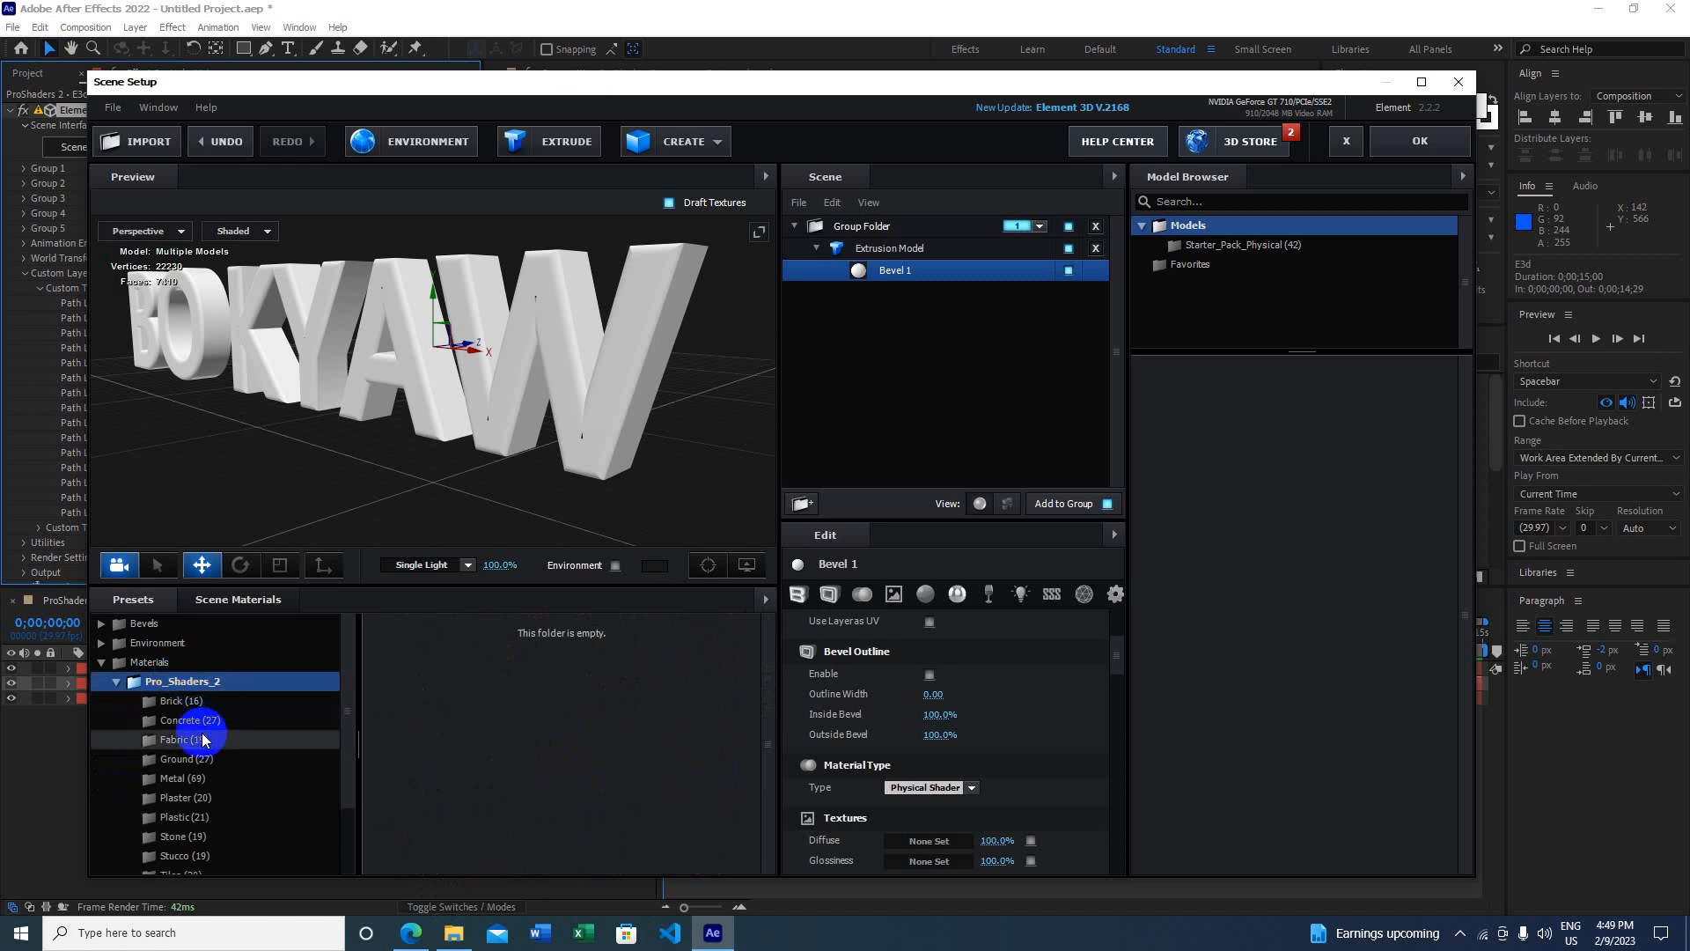
pyautogui.scroll(-1, 220, 771)
pyautogui.scroll(-1, 222, 777)
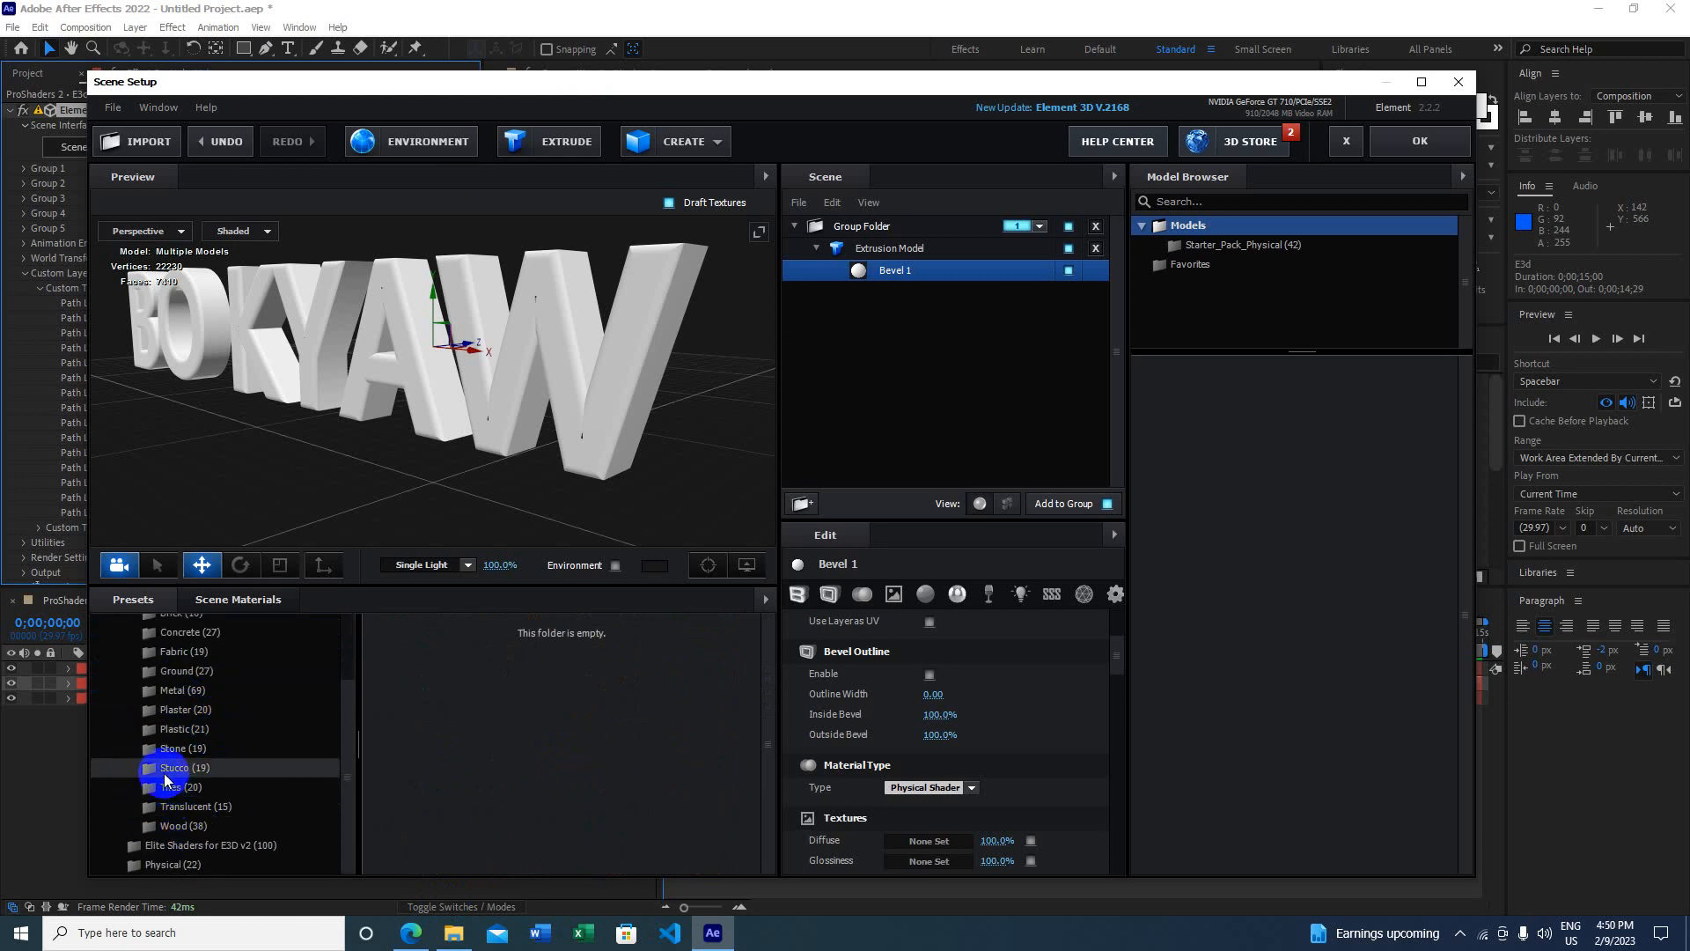
pyautogui.click(196, 807)
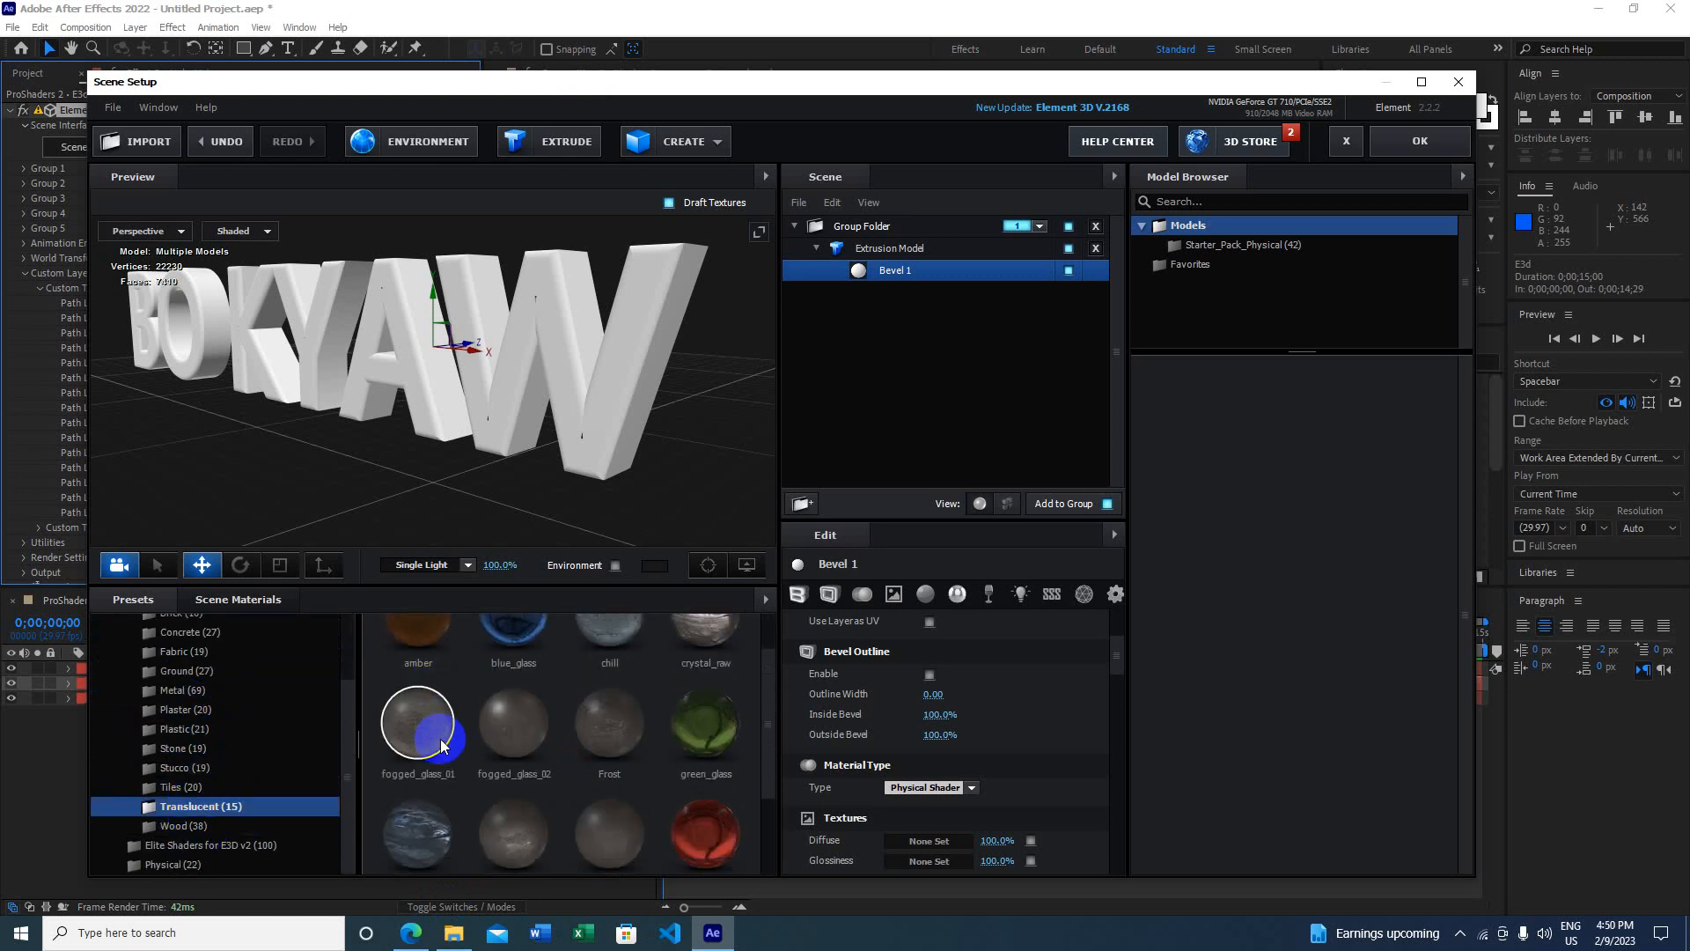
pyautogui.scroll(-2, 467, 739)
pyautogui.scroll(2, 500, 750)
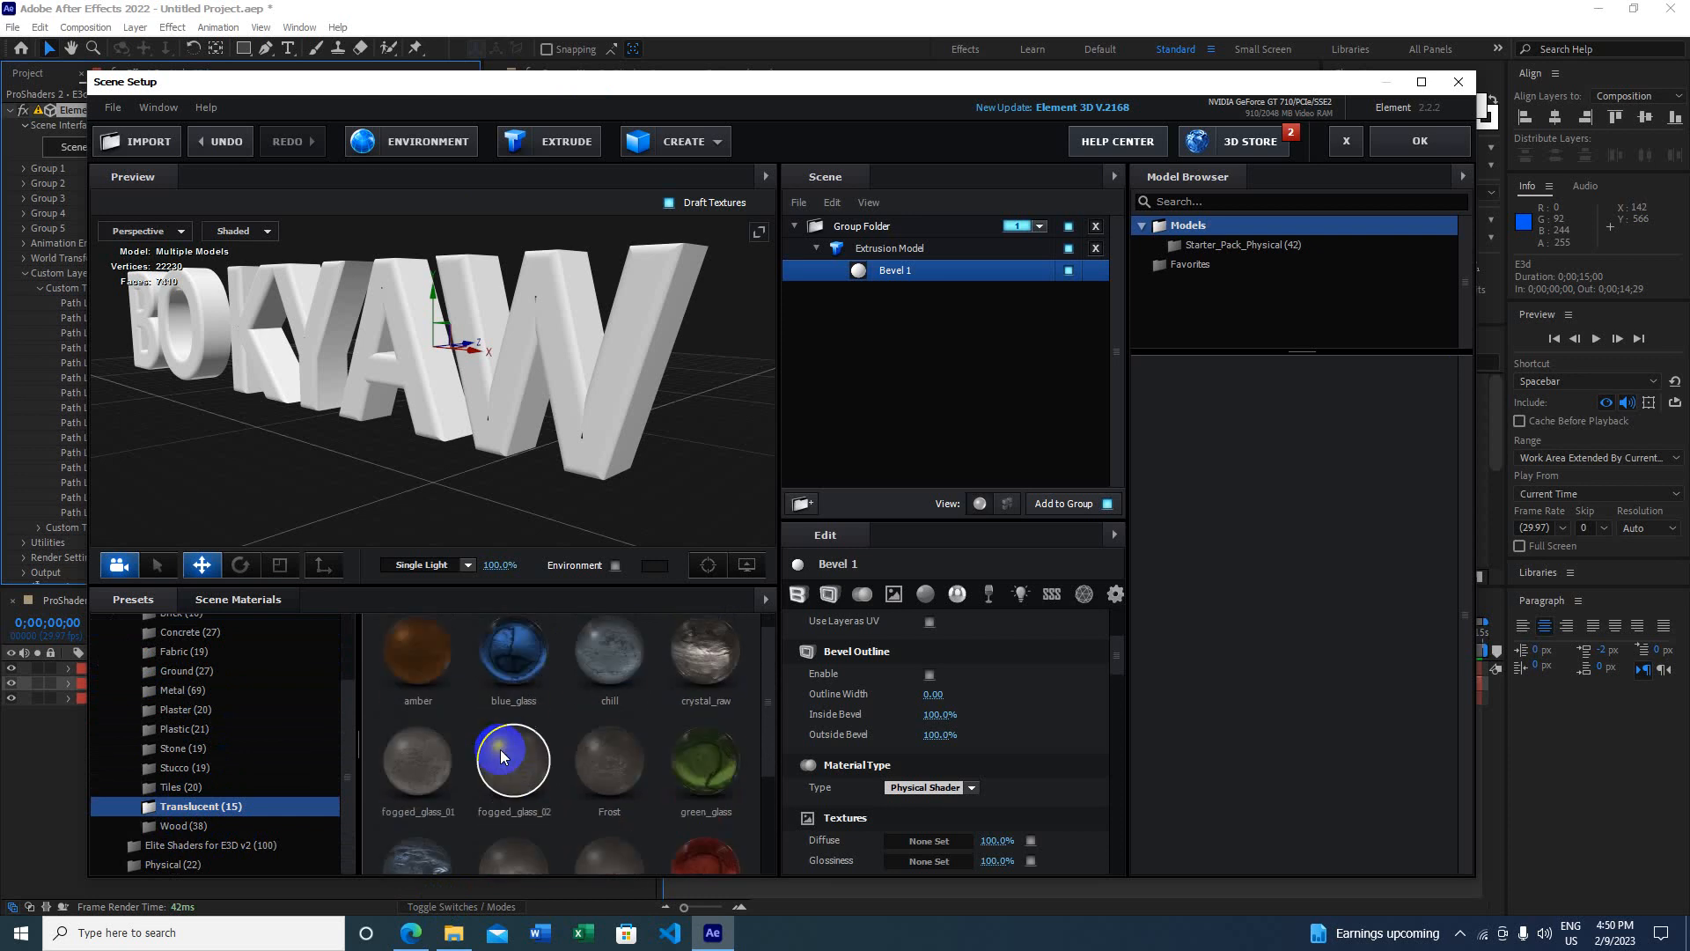
pyautogui.moveTo(515, 682); pyautogui.dragTo(581, 397)
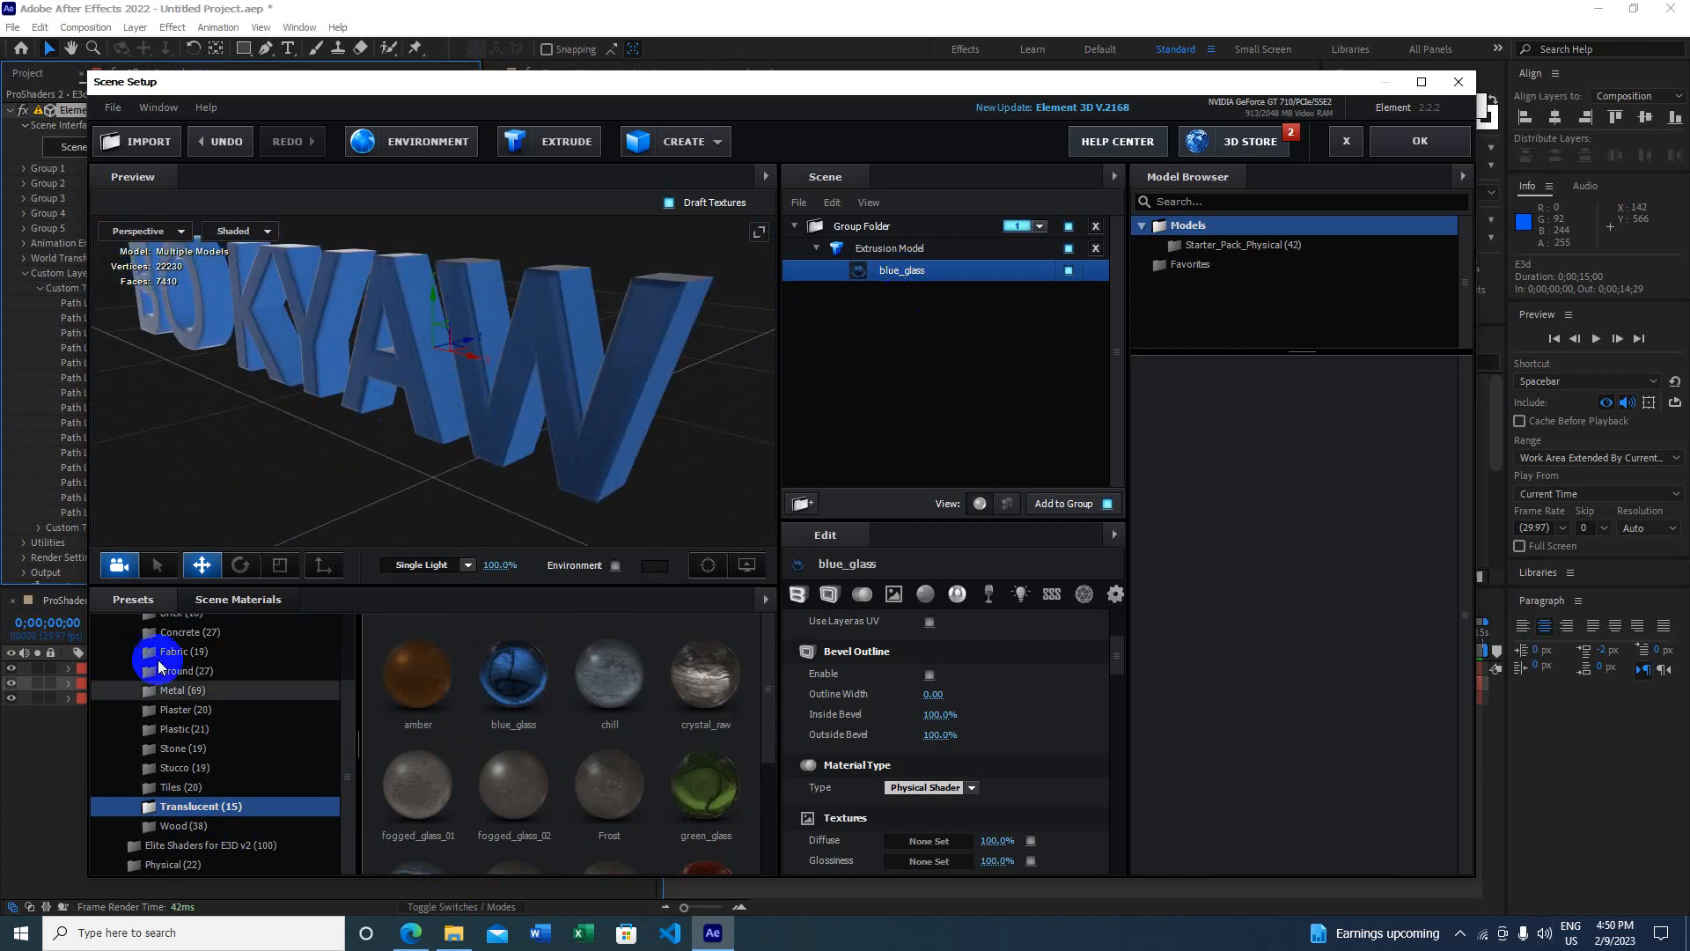
# Step: Try the amber, stone_block_01 and clean_metal_clean_gold materials on the text
pyautogui.moveTo(513, 673); pyautogui.dragTo(552, 433)
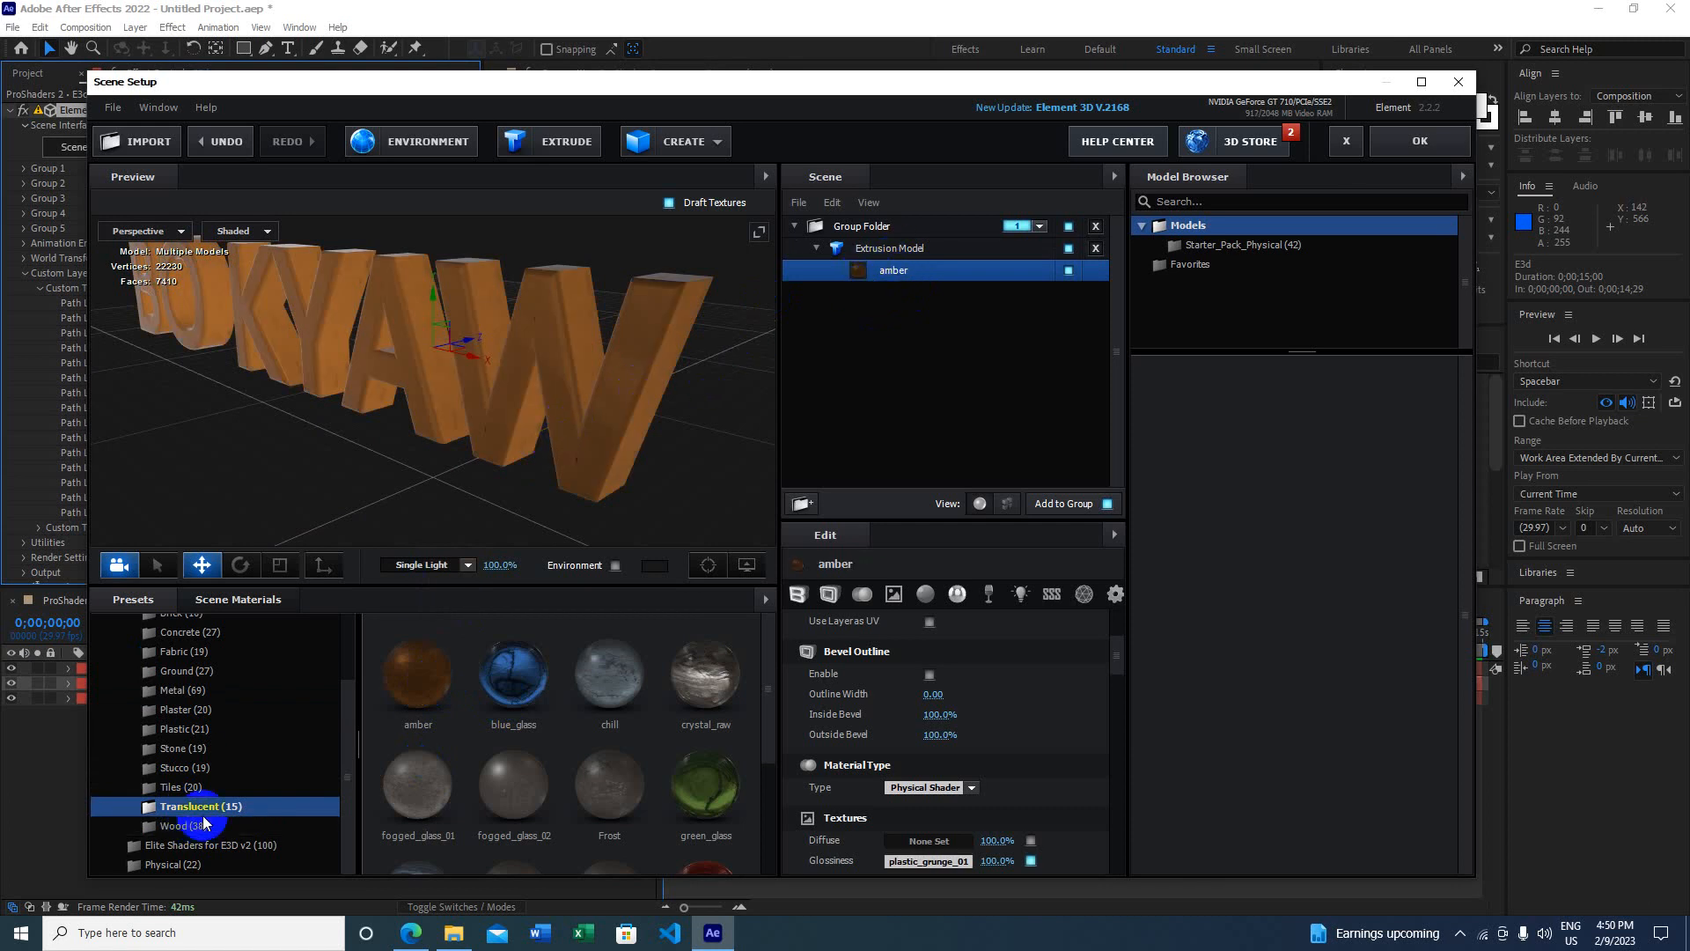
pyautogui.click(174, 748)
pyautogui.moveTo(437, 683); pyautogui.dragTo(536, 387)
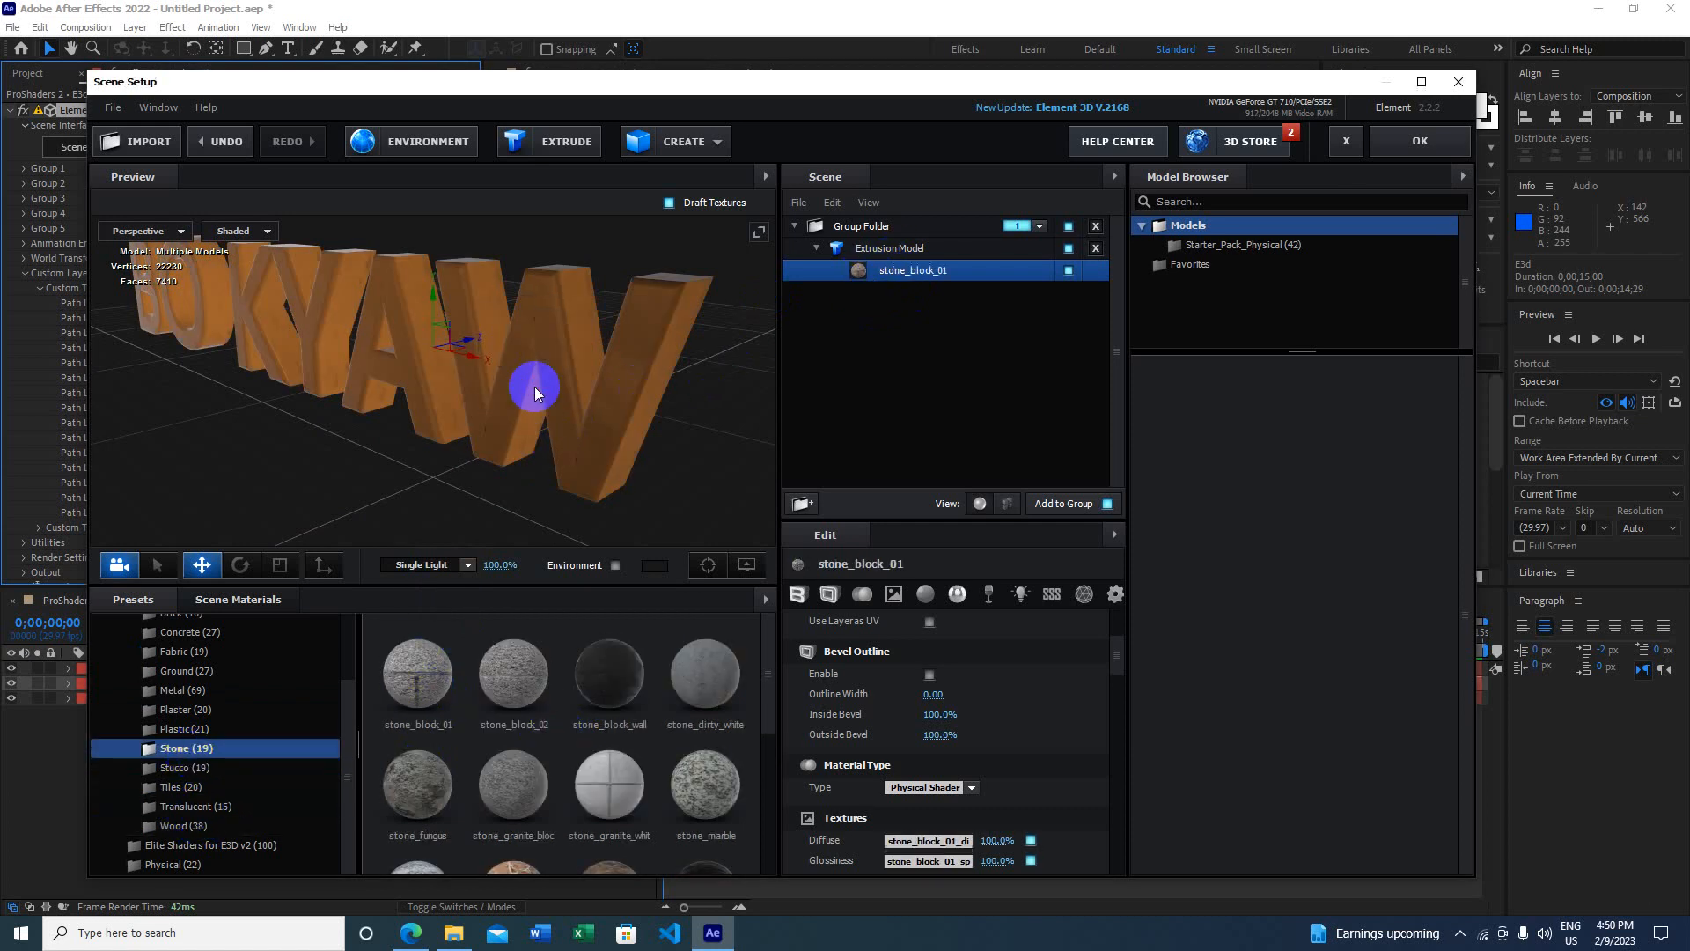
pyautogui.click(183, 691)
pyautogui.scroll(-1, 556, 716)
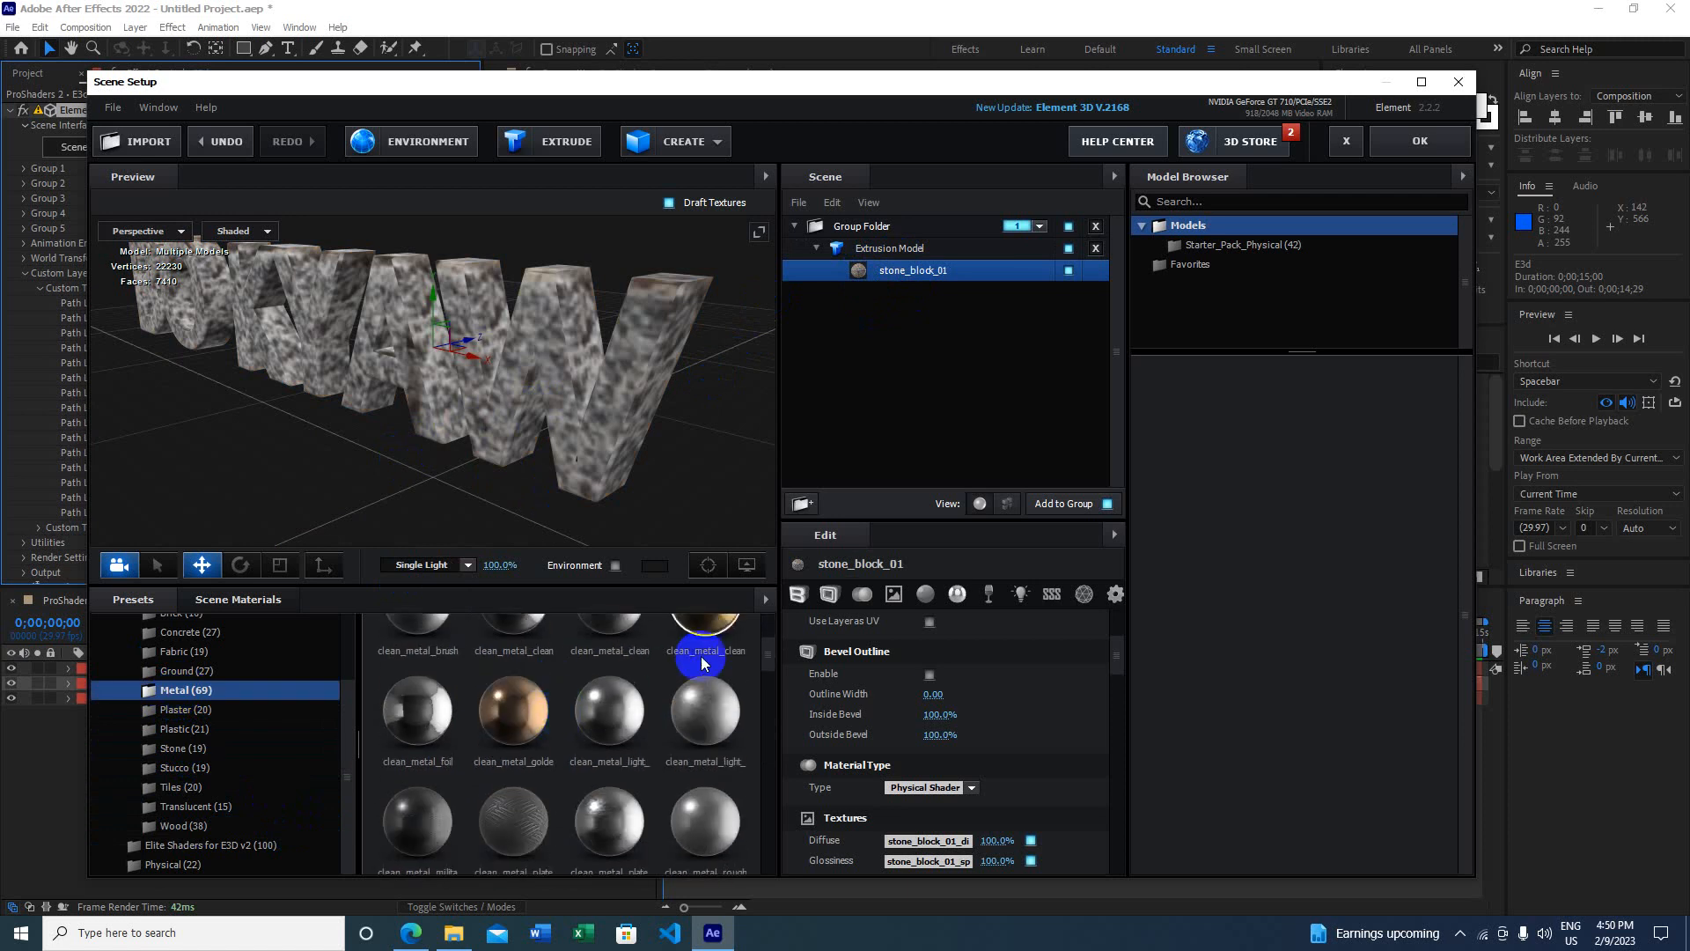
pyautogui.moveTo(694, 667); pyautogui.dragTo(580, 410)
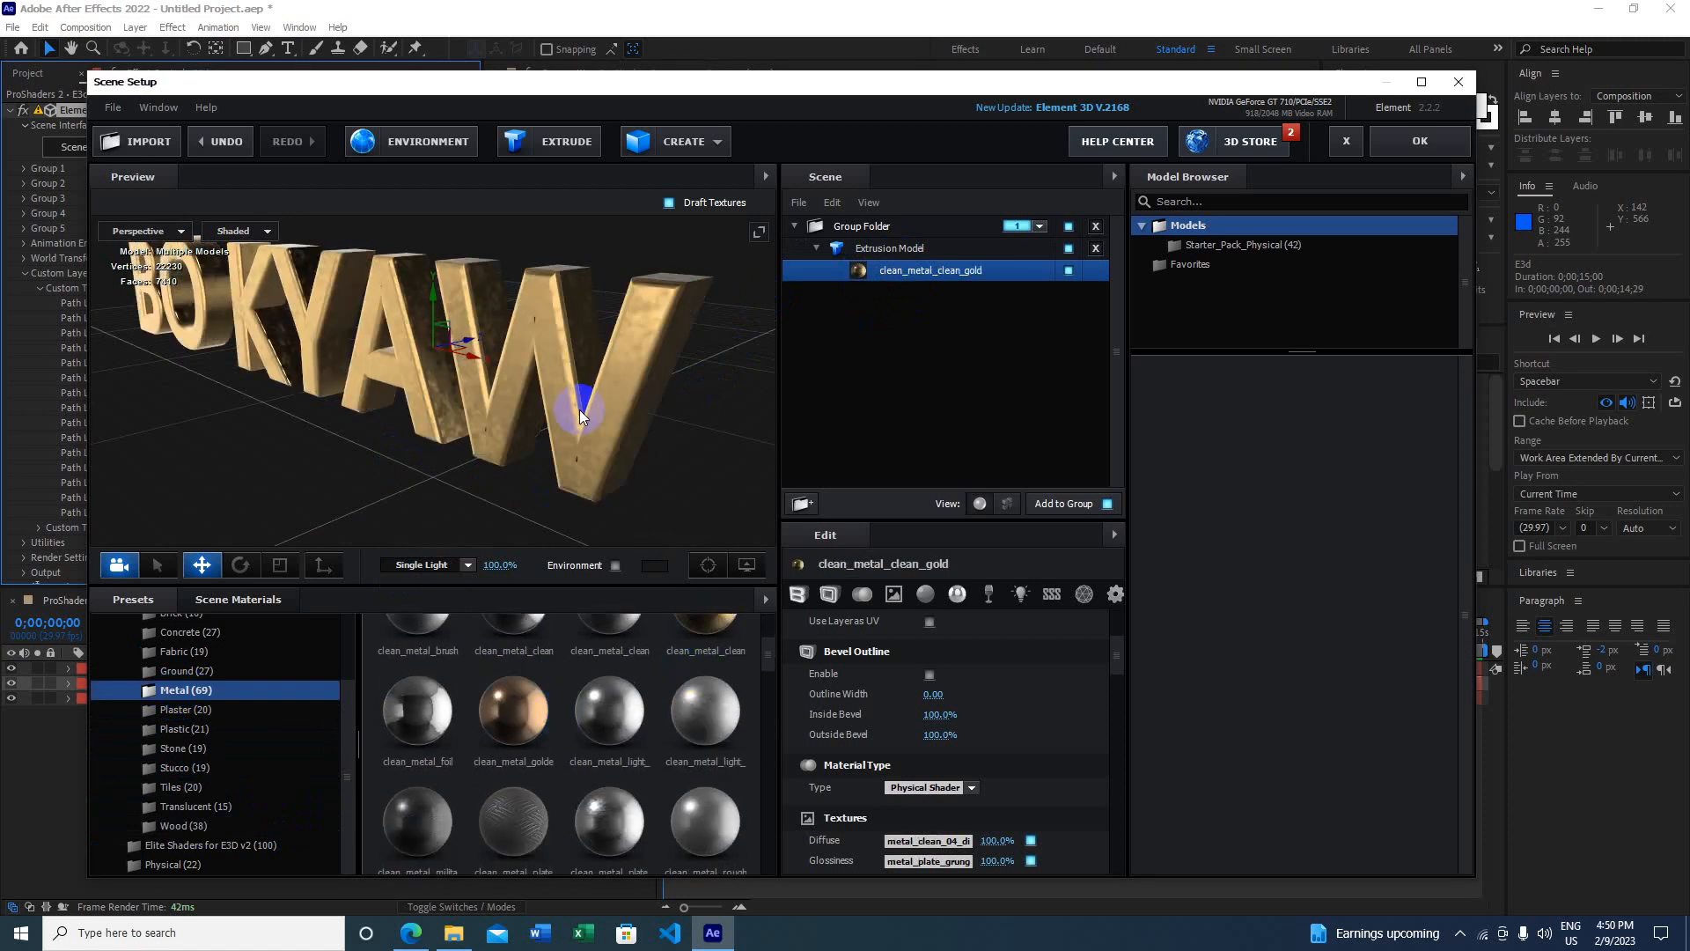
# Step: Apply the fabric_jeans material from the Fabric folder to the text
pyautogui.scroll(1, 208, 698)
pyautogui.click(180, 715)
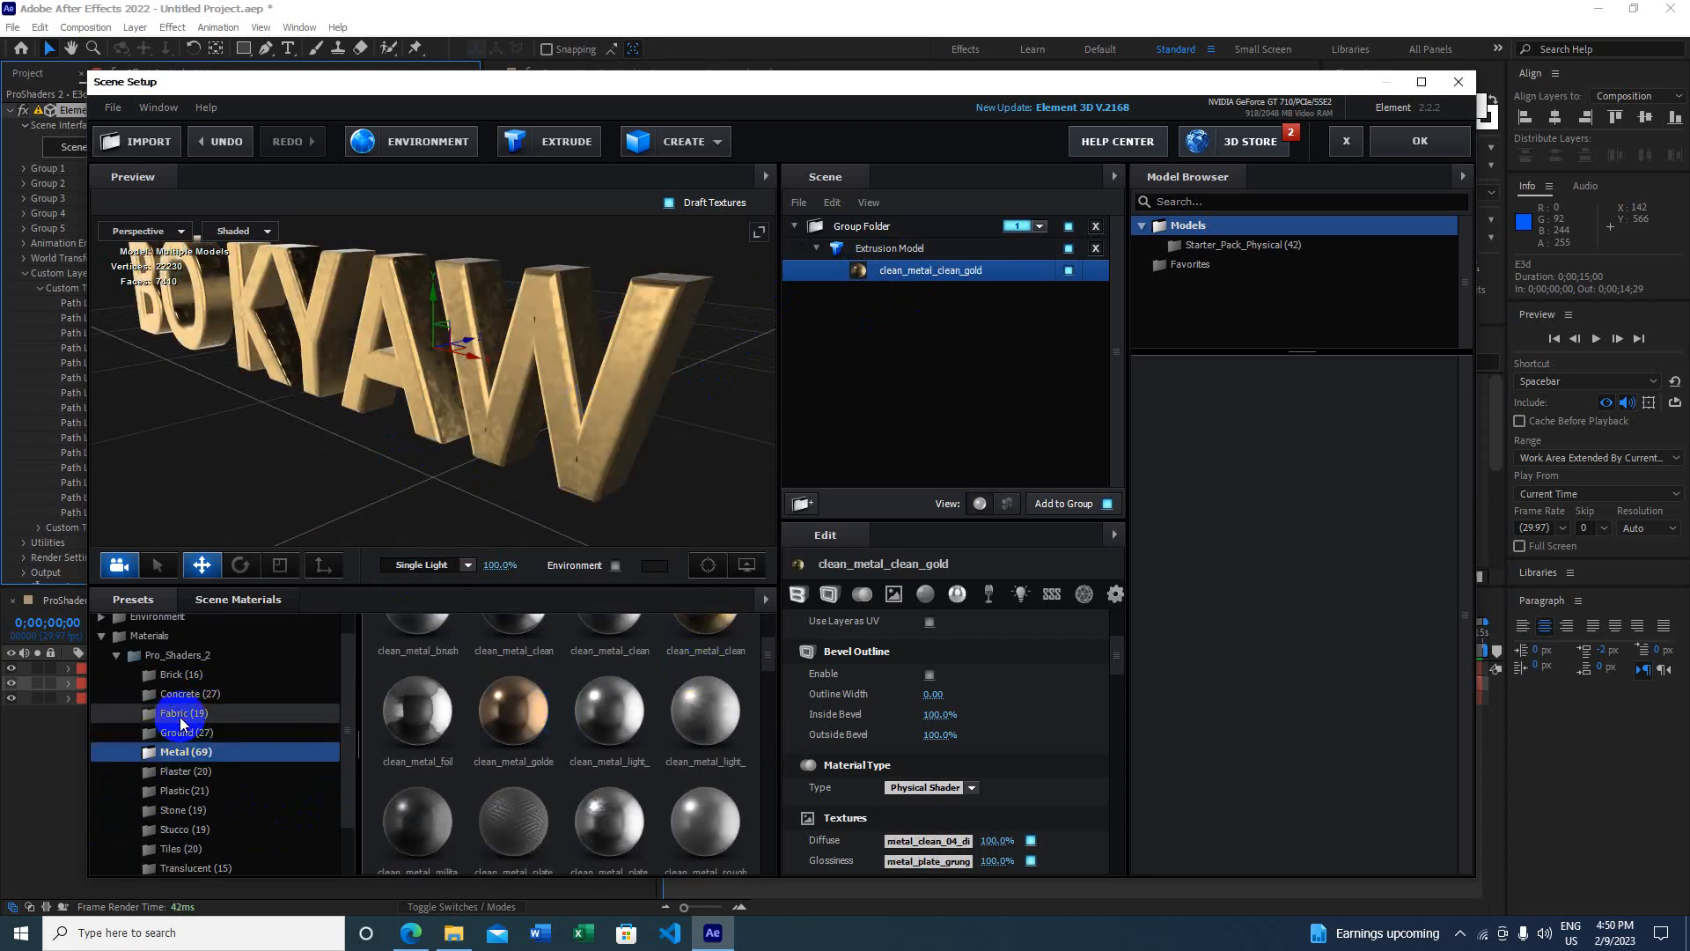
pyautogui.scroll(-2, 519, 682)
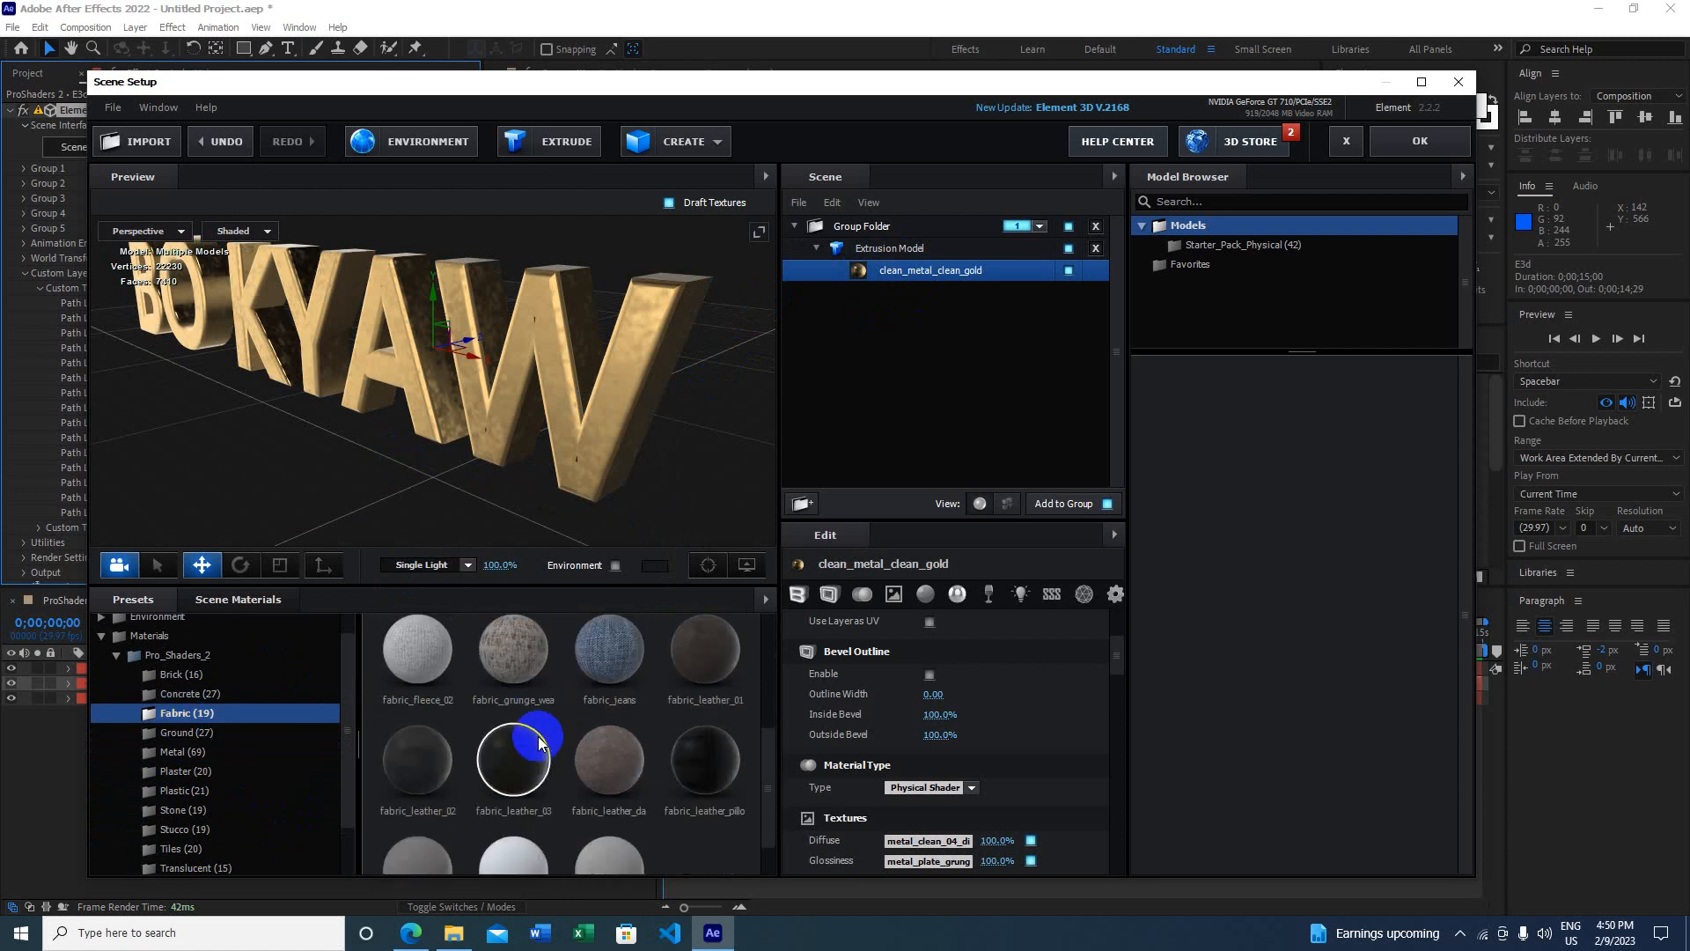
pyautogui.moveTo(560, 683); pyautogui.dragTo(586, 433)
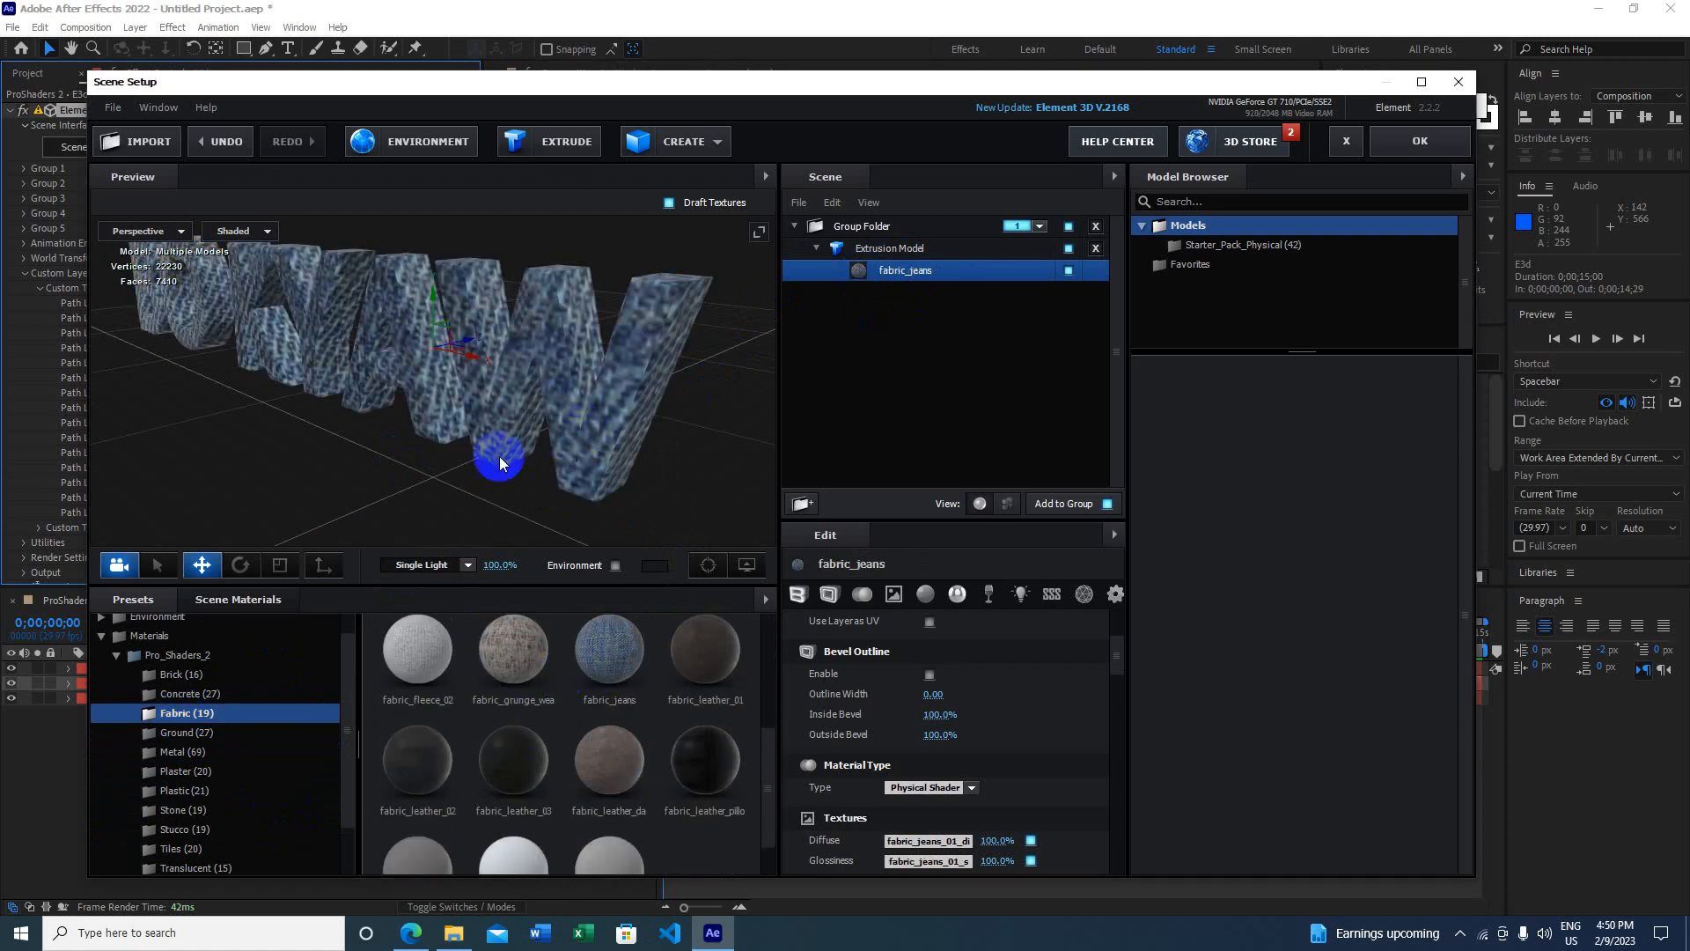
pyautogui.scroll(-1, 209, 787)
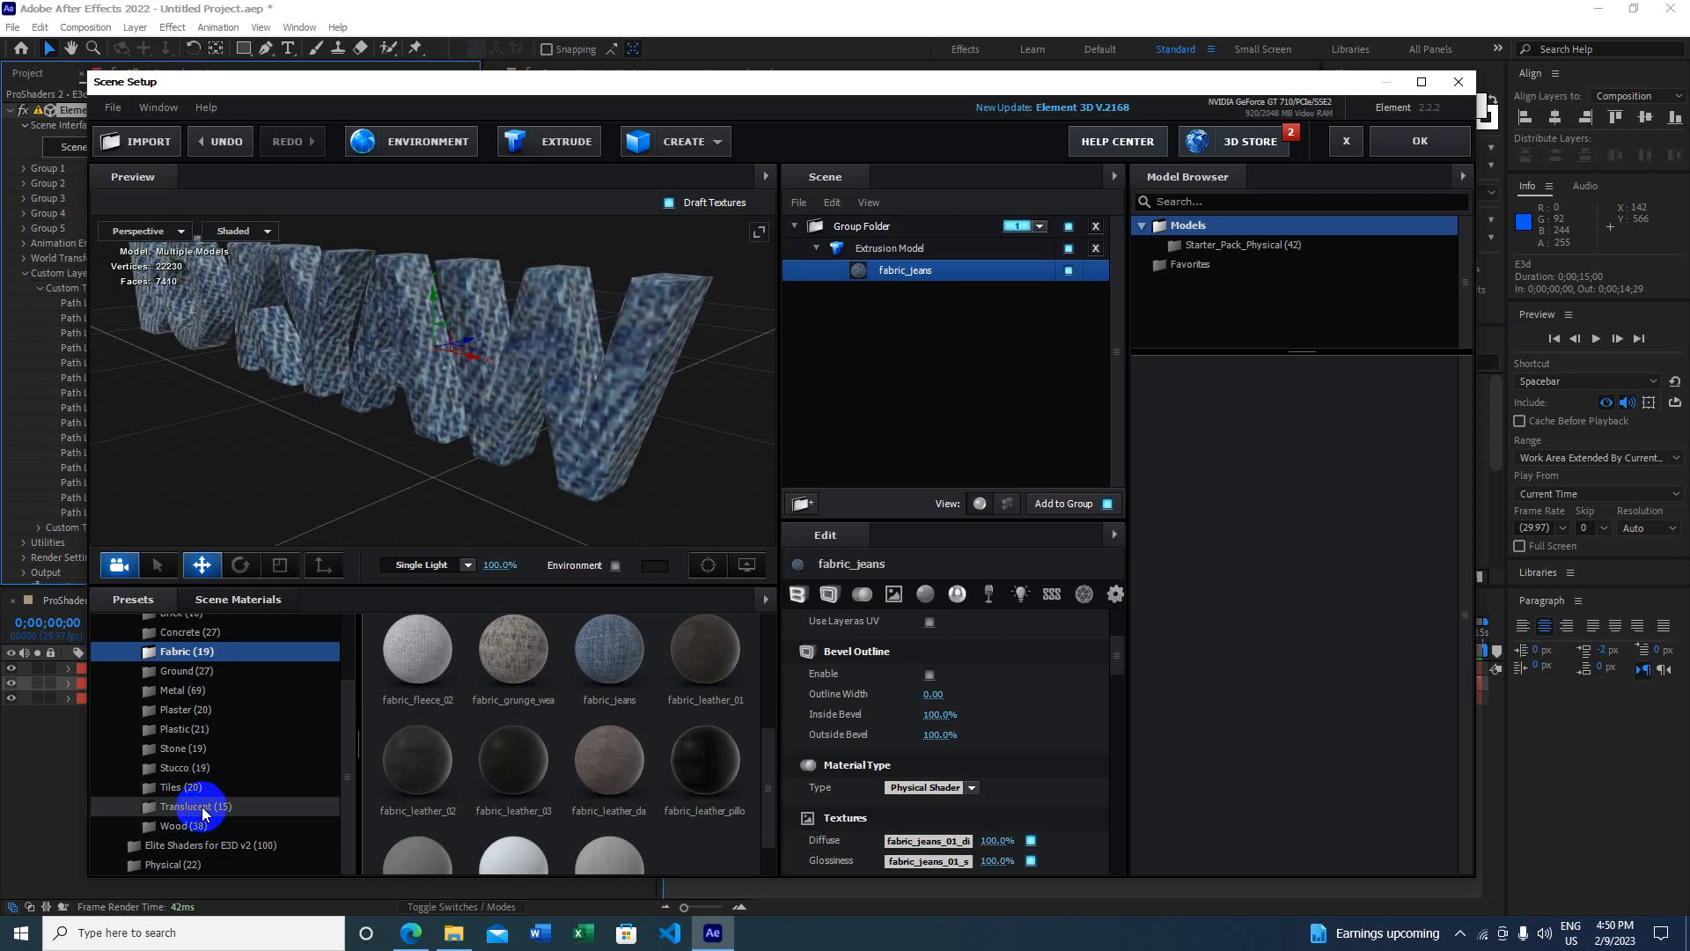
# Step: Apply the ice_blue material from the Translucent folder to the text
pyautogui.click(202, 806)
pyautogui.scroll(-2, 537, 704)
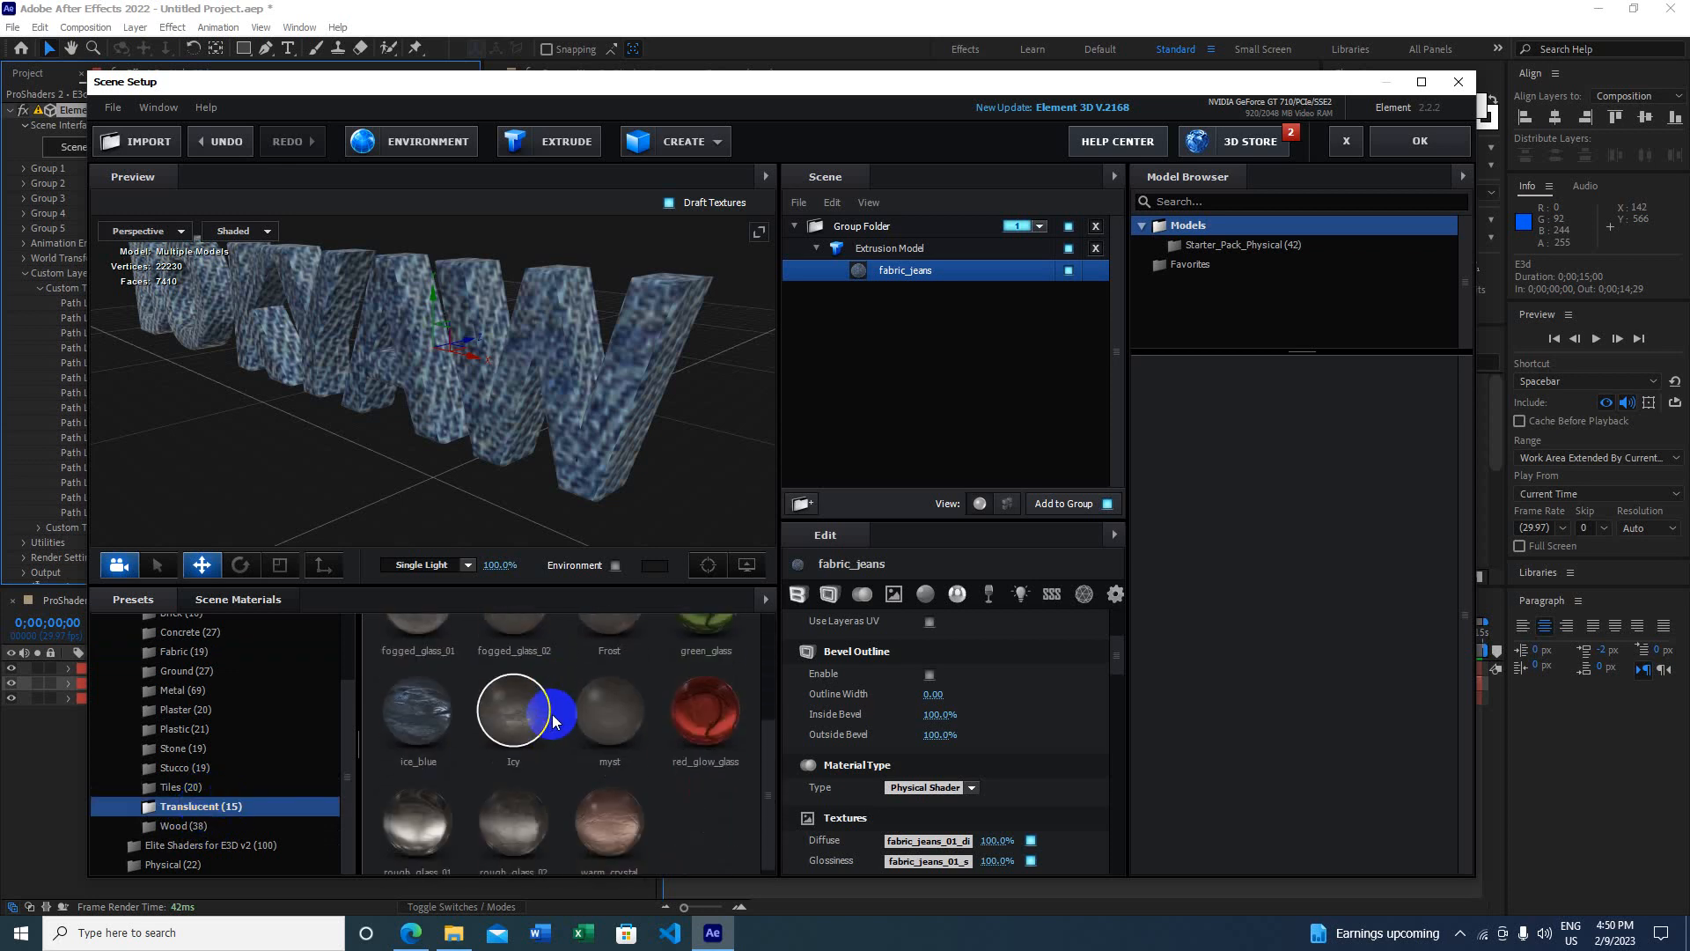
pyautogui.scroll(-1, 564, 720)
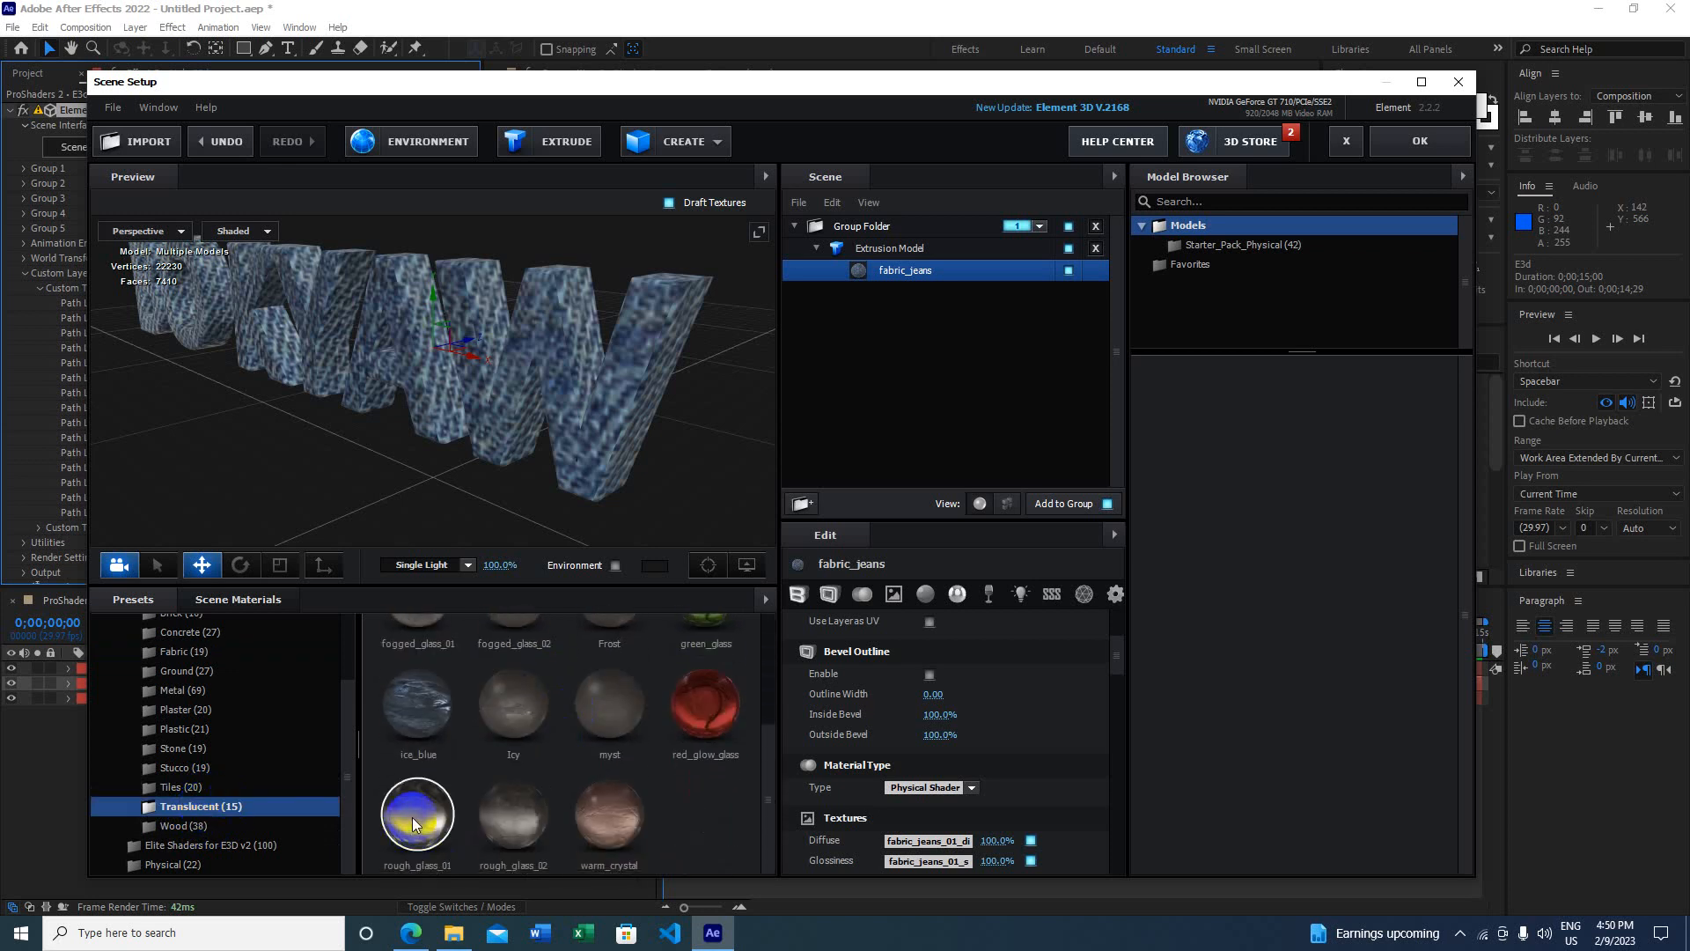
pyautogui.moveTo(421, 689); pyautogui.dragTo(517, 414)
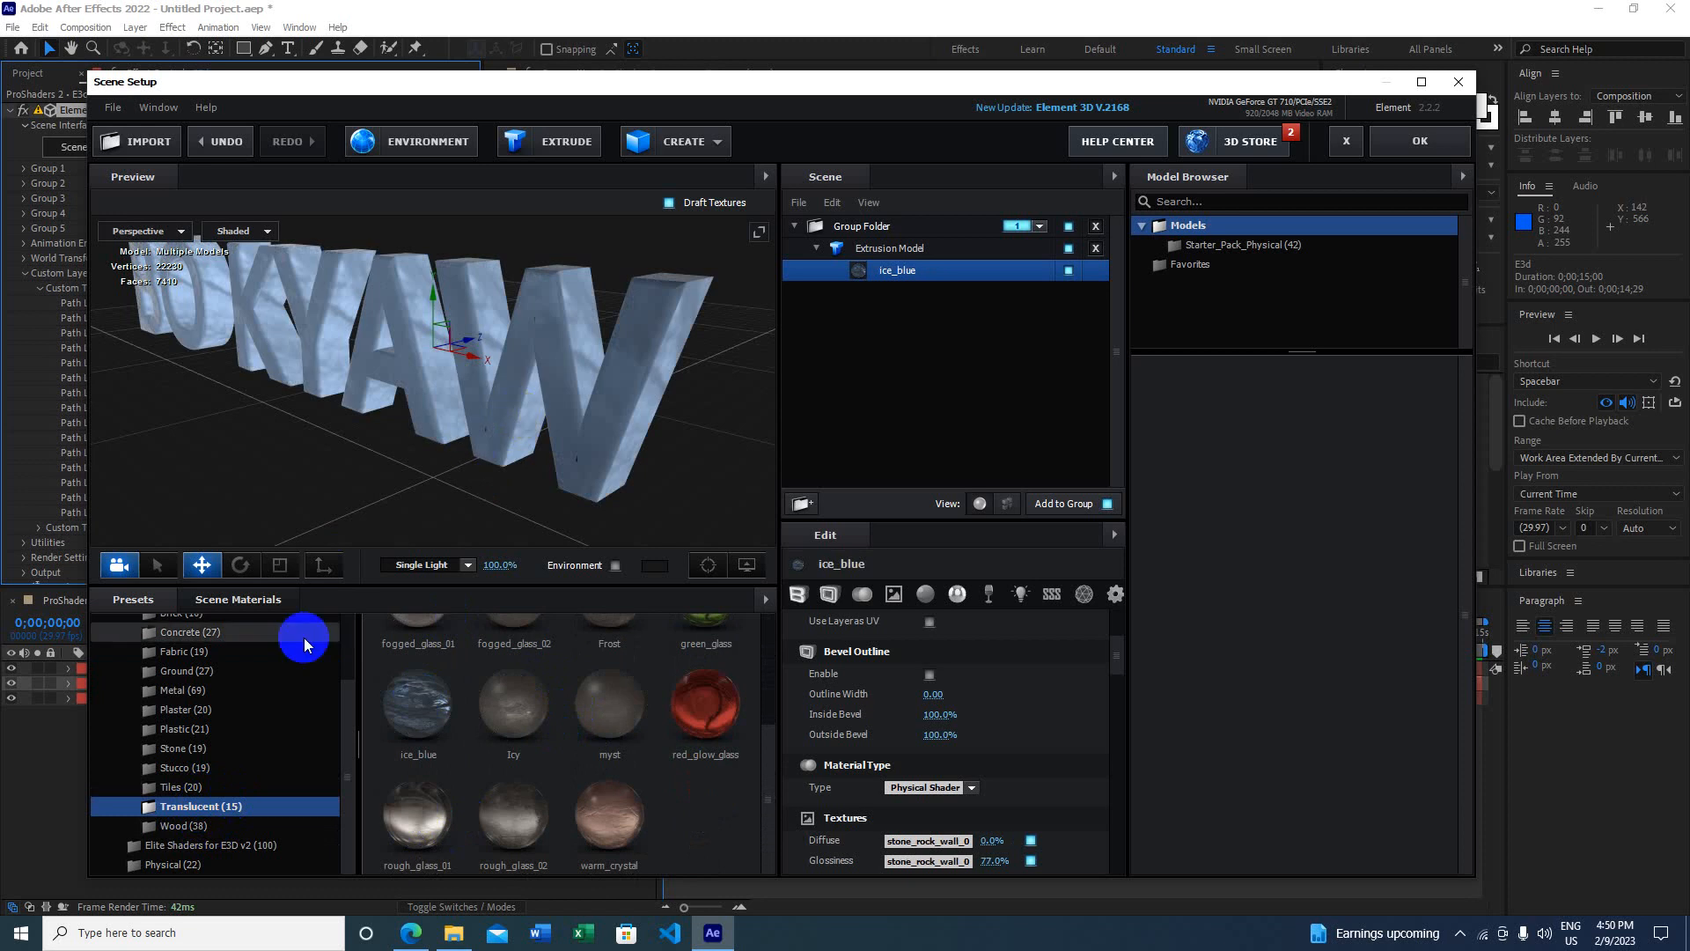
# Step: Try wood_old_painted, then apply wood_tree_bark_02 from the Wood folder
pyautogui.click(188, 828)
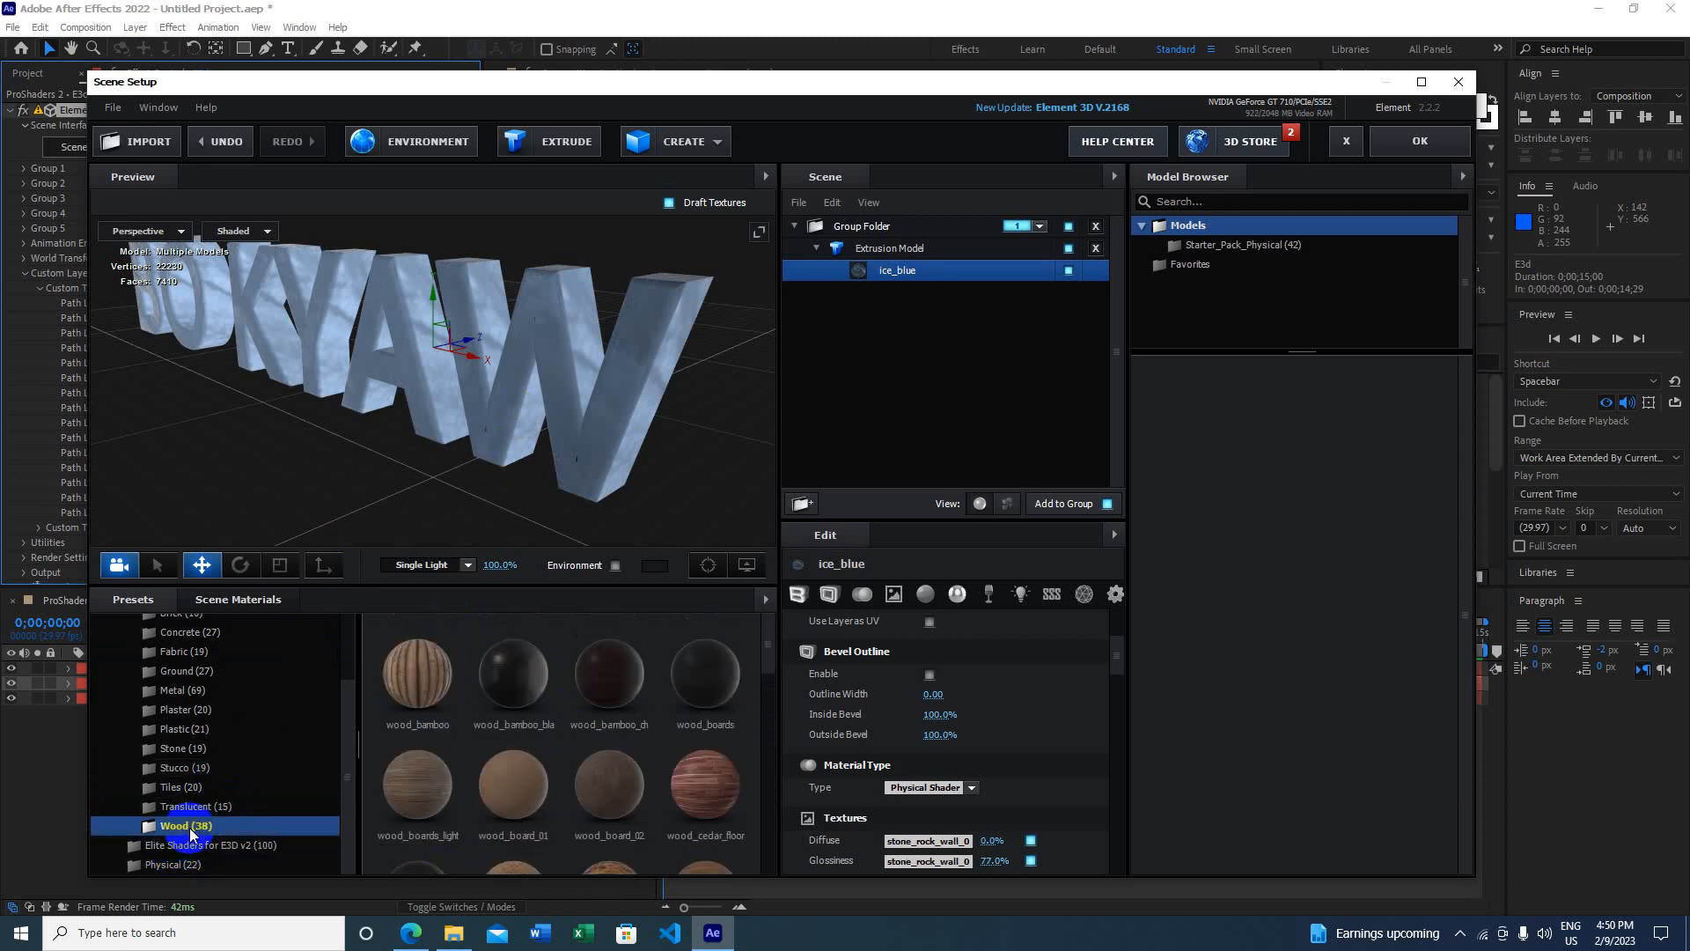
pyautogui.scroll(-3, 462, 733)
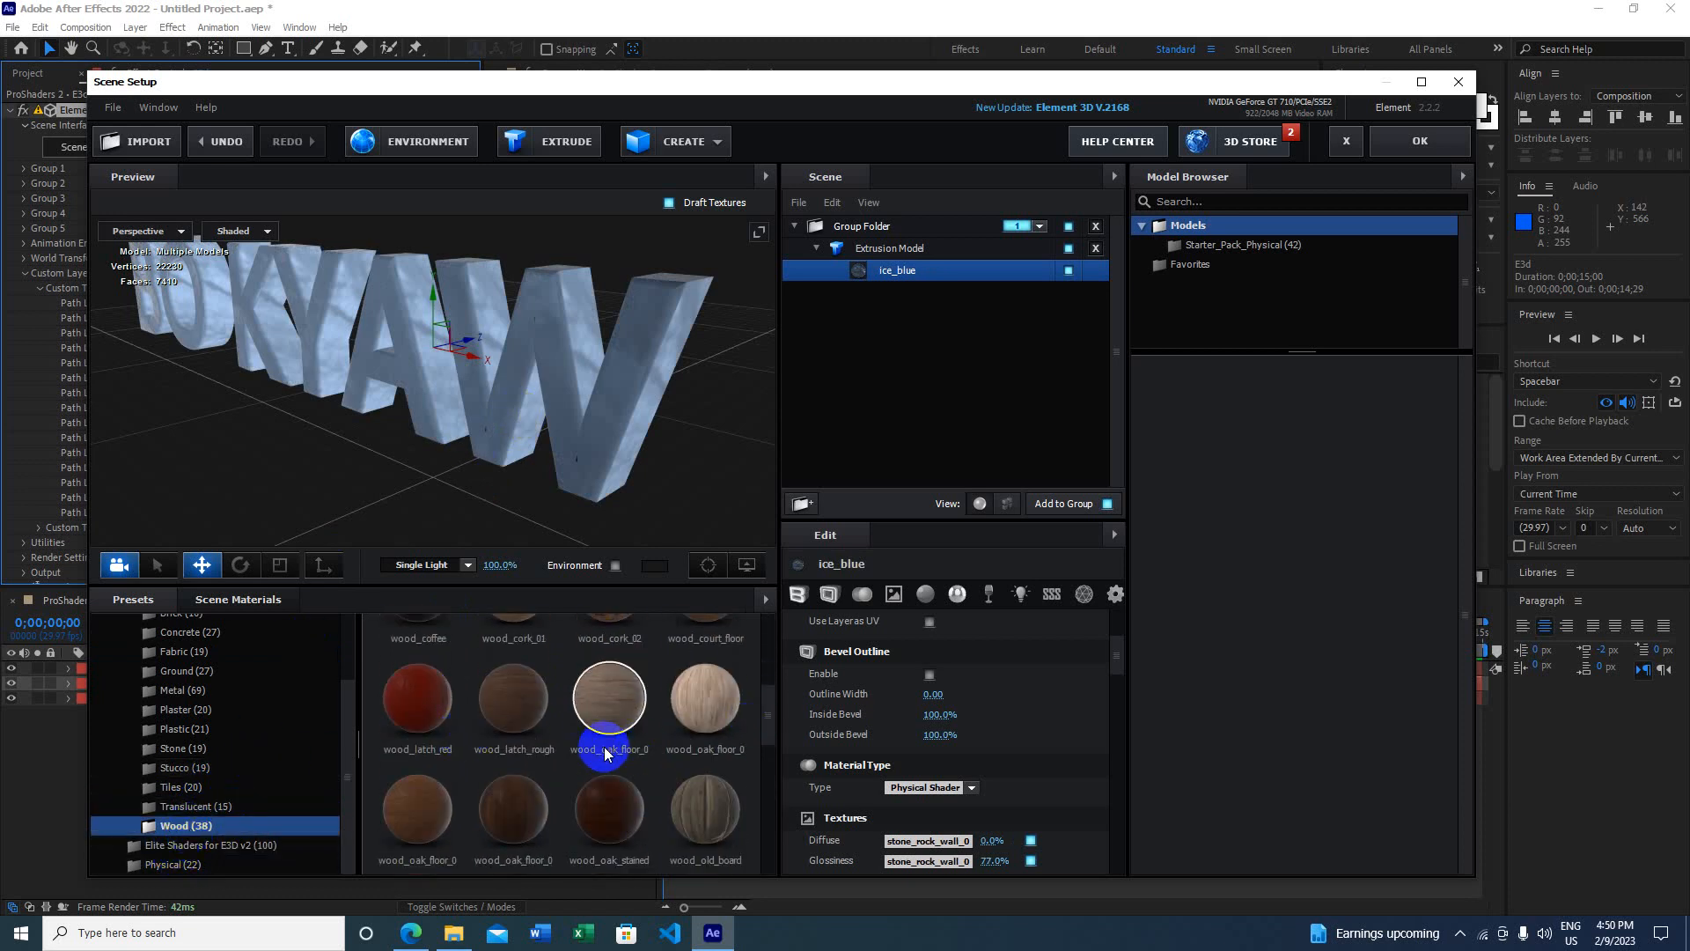
pyautogui.scroll(-2, 603, 747)
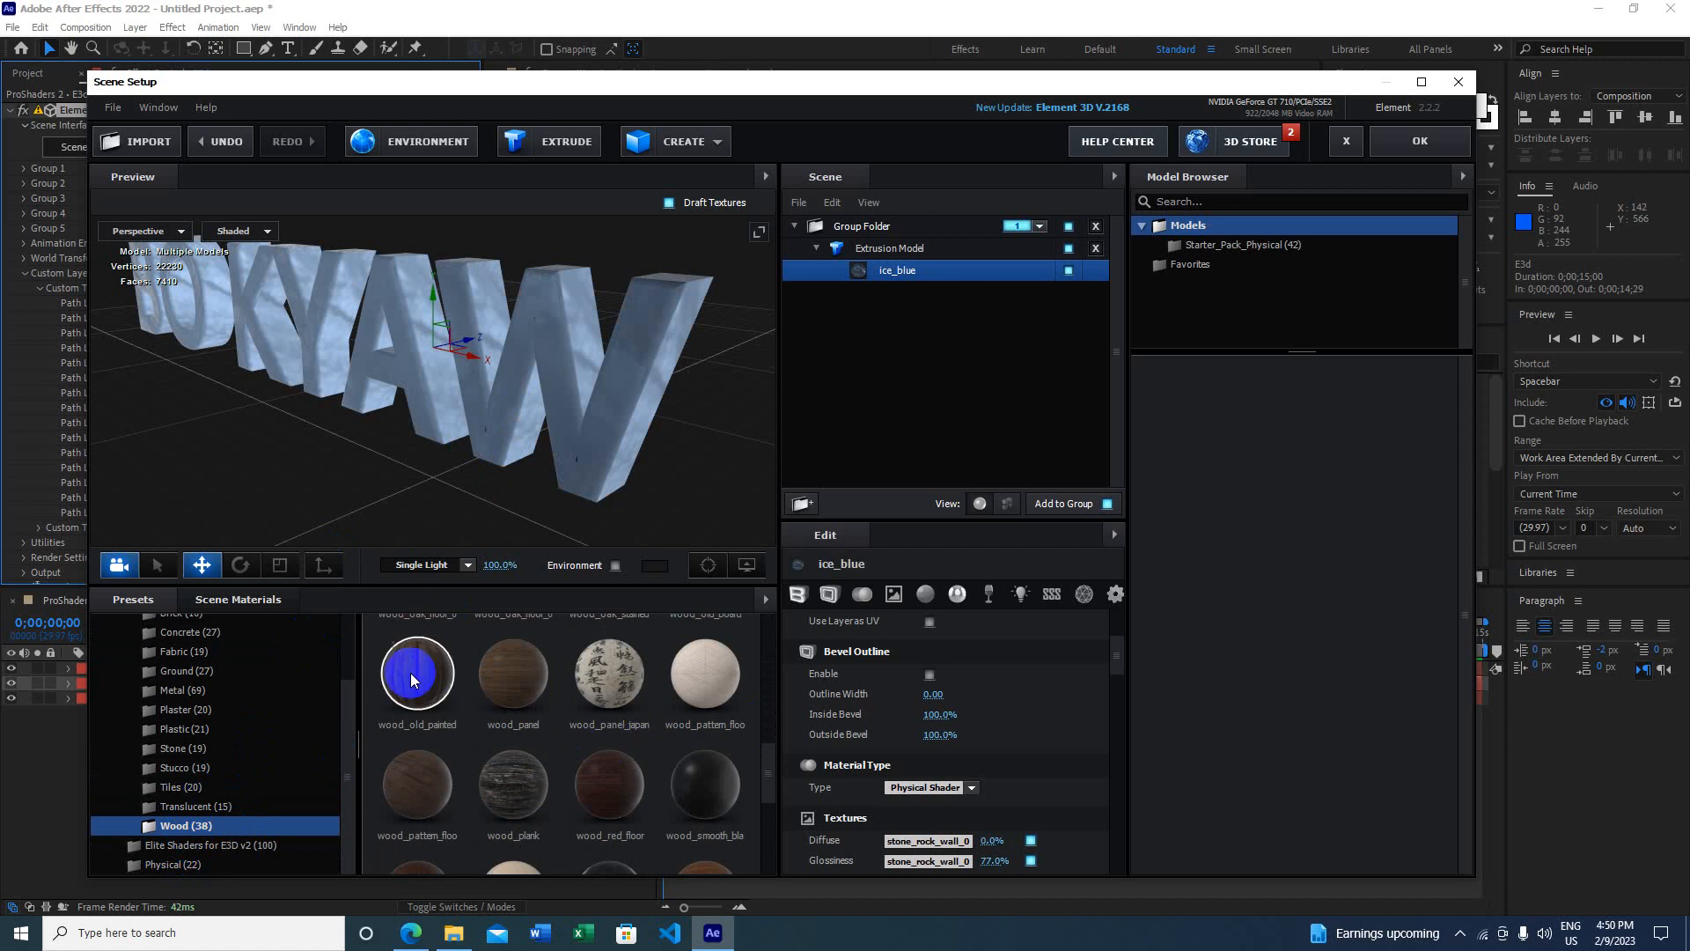
pyautogui.moveTo(410, 672); pyautogui.dragTo(538, 378)
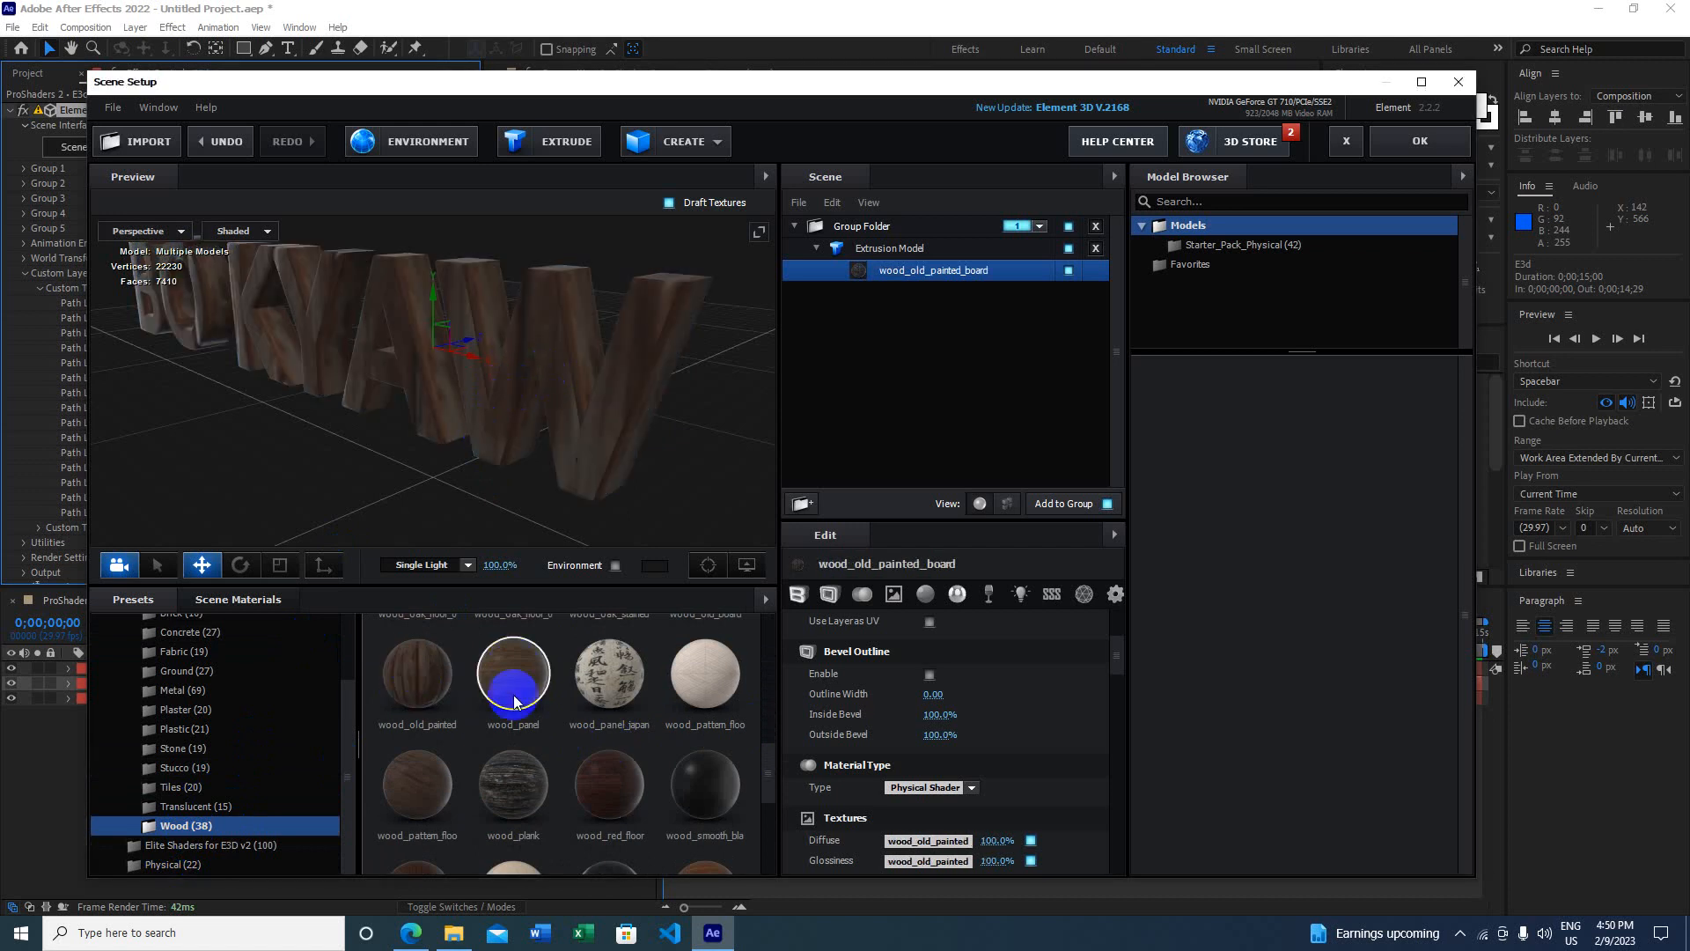
pyautogui.scroll(-2, 515, 701)
pyautogui.moveTo(517, 822); pyautogui.dragTo(577, 404)
pyautogui.scroll(-1, 669, 704)
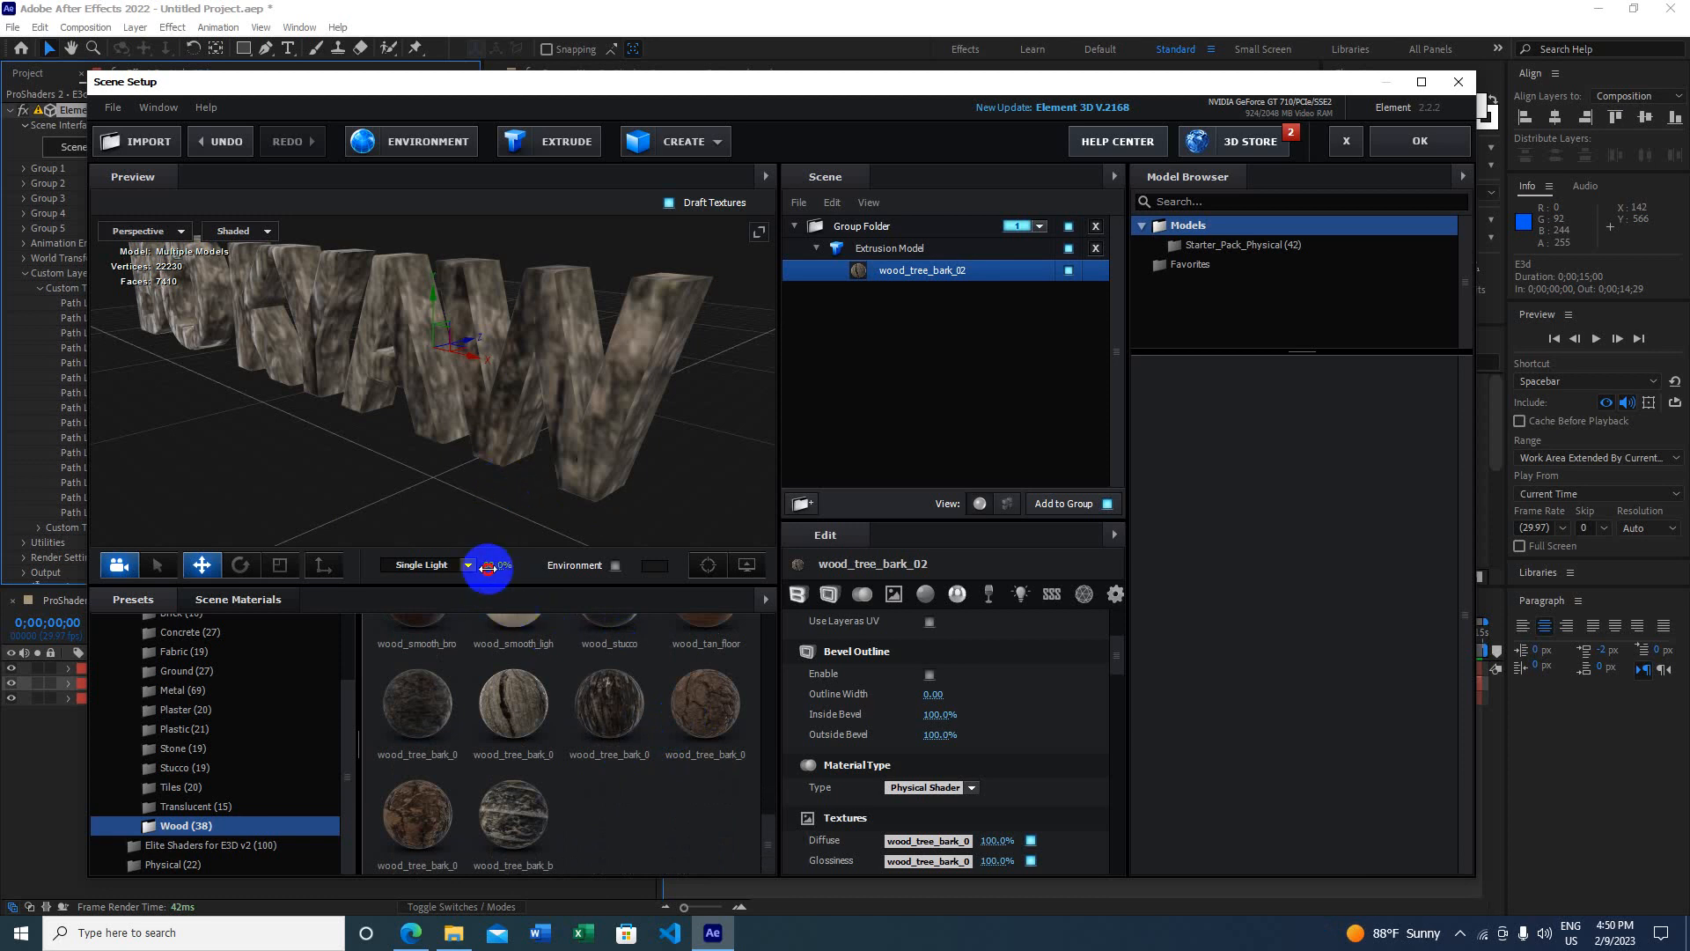
# Step: Brighten the Single Light and turn on Environment reflections
pyautogui.moveTo(489, 569); pyautogui.dragTo(559, 593)
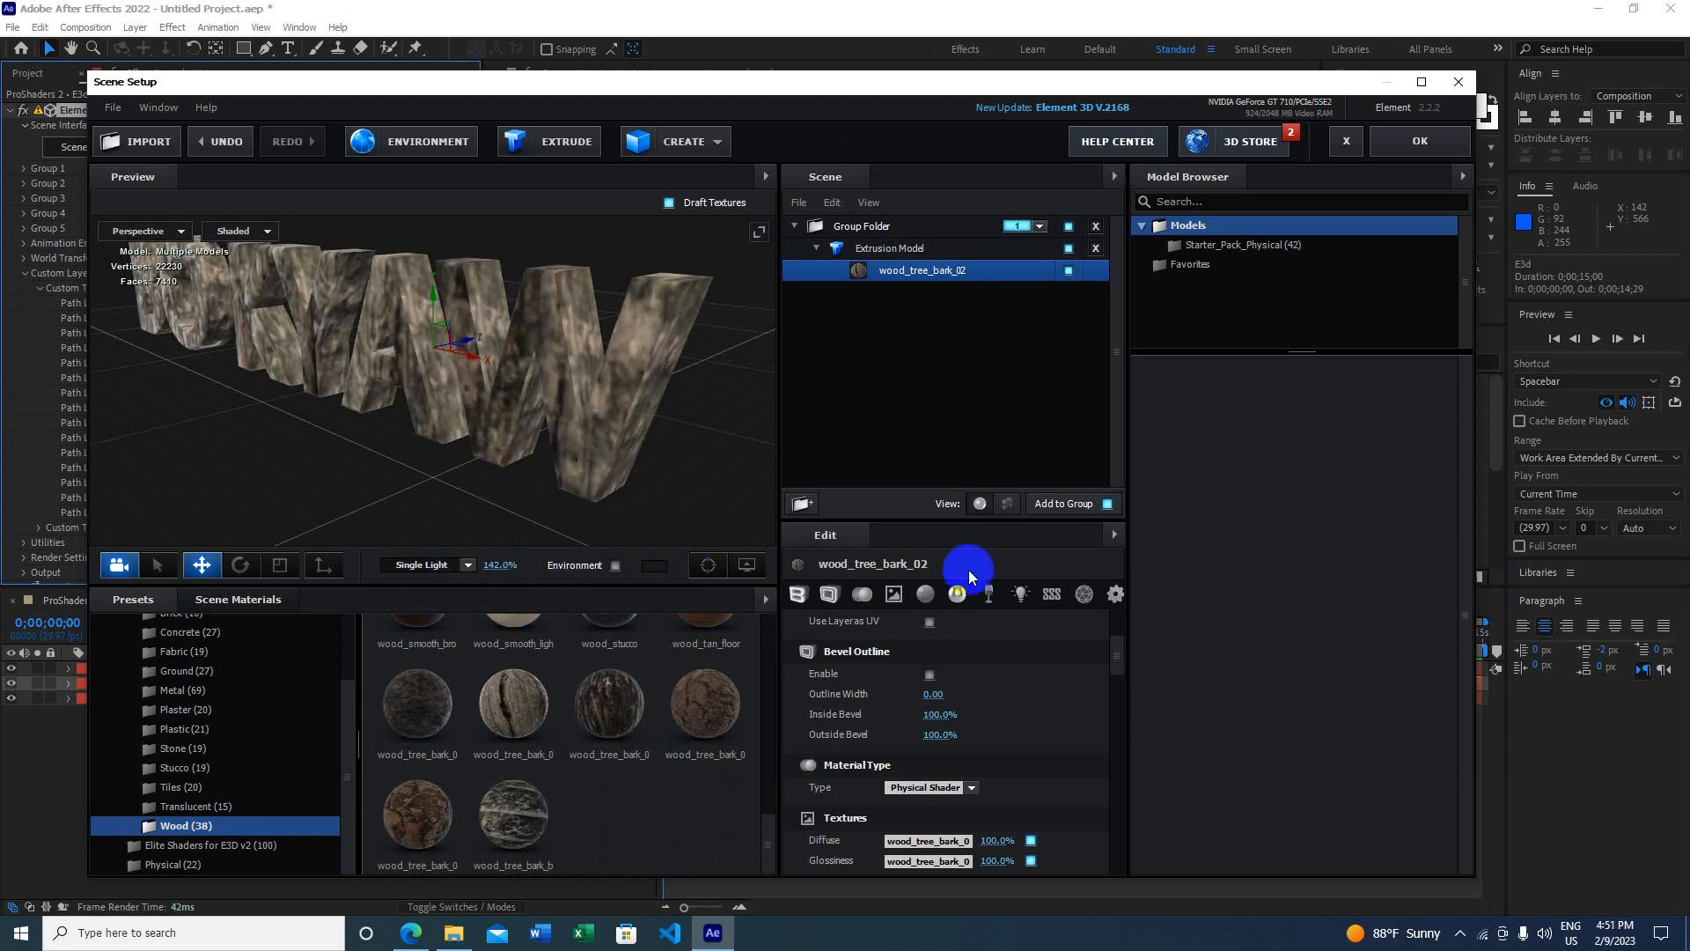
pyautogui.click(615, 565)
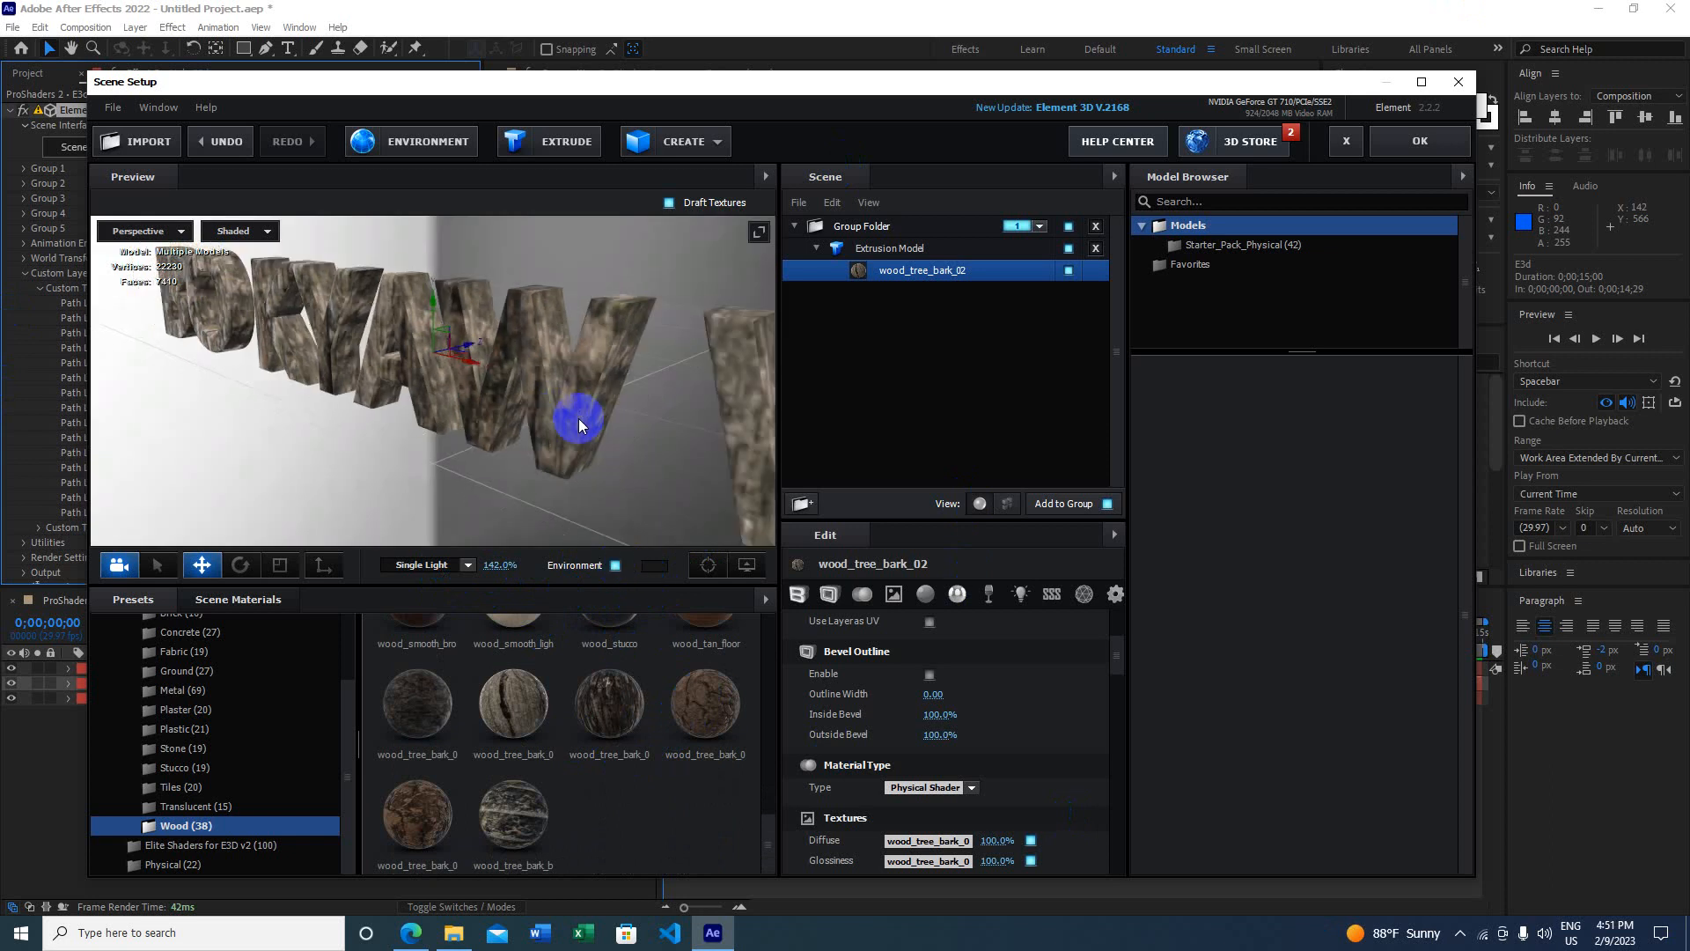
pyautogui.moveTo(579, 425); pyautogui.dragTo(539, 442)
pyautogui.scroll(3, 189, 698)
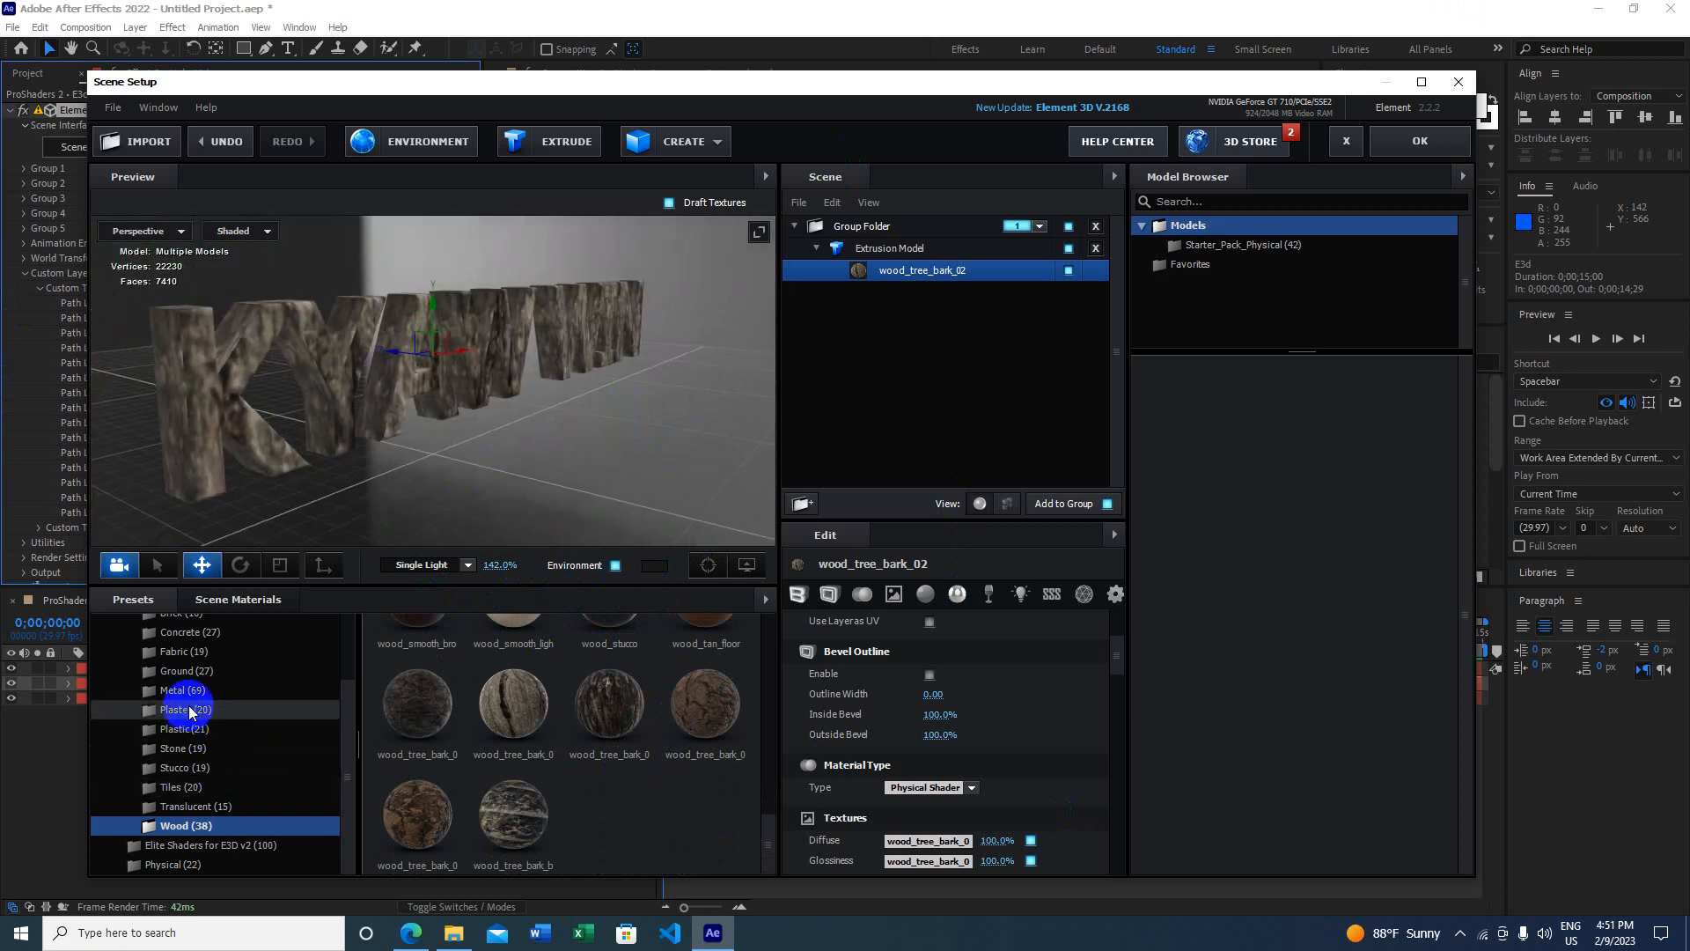
pyautogui.scroll(-3, 218, 717)
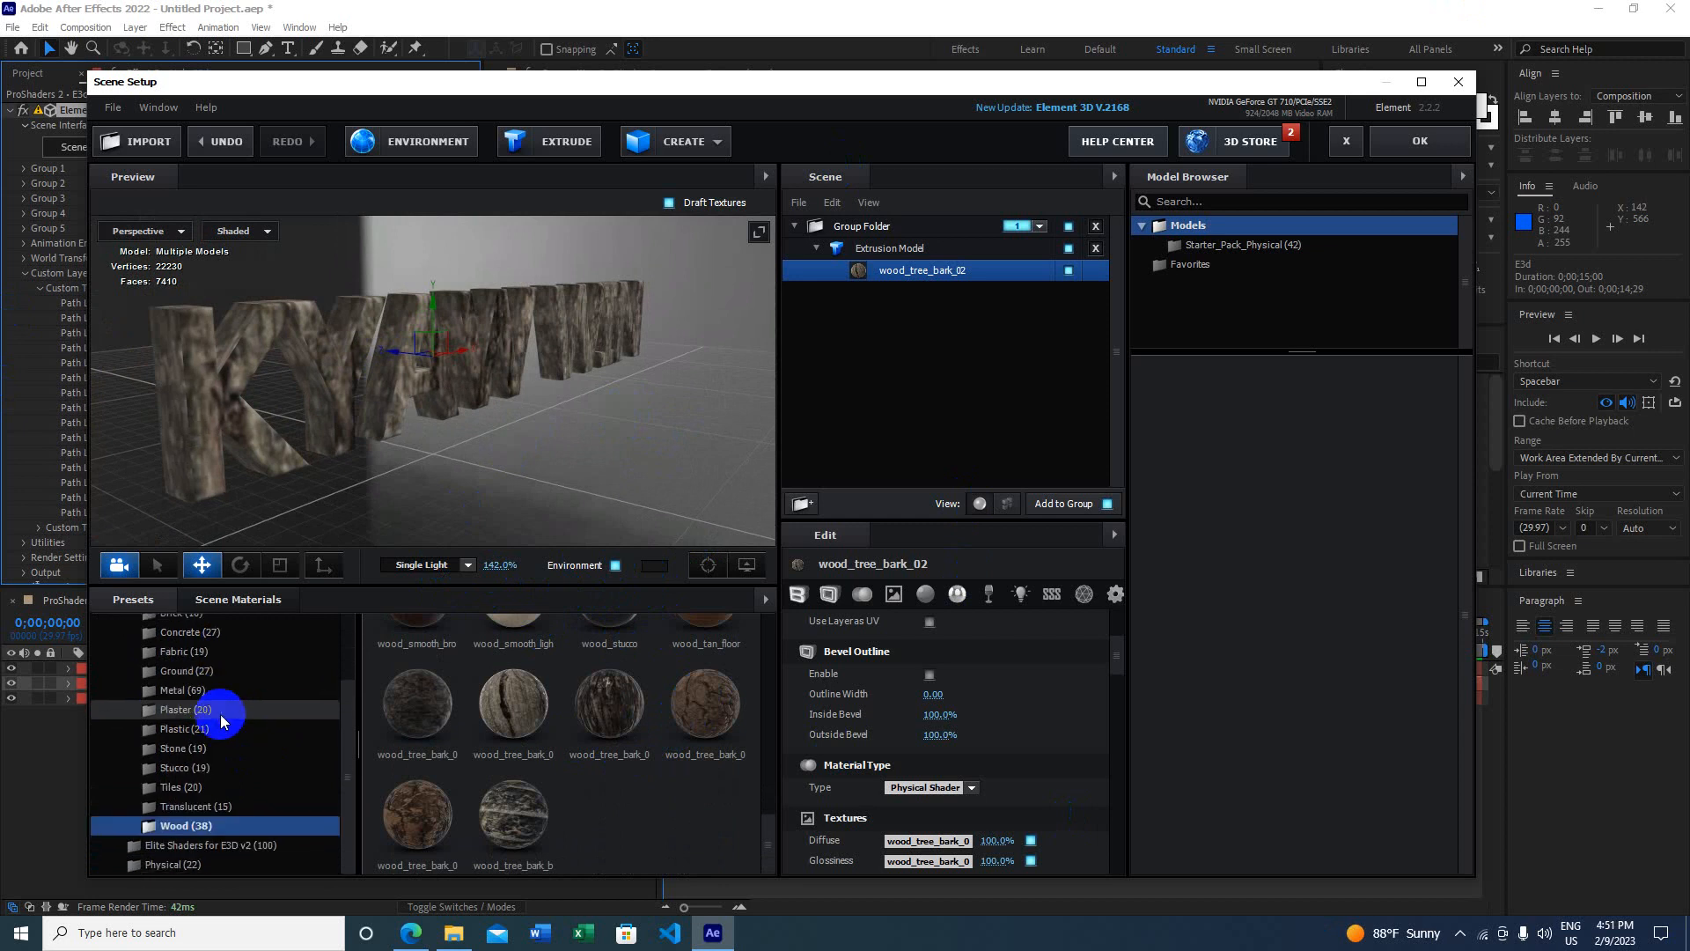
pyautogui.scroll(3, 218, 717)
# Step: Apply the ground_woodchips_01 material from the Ground folder to the text
pyautogui.click(208, 702)
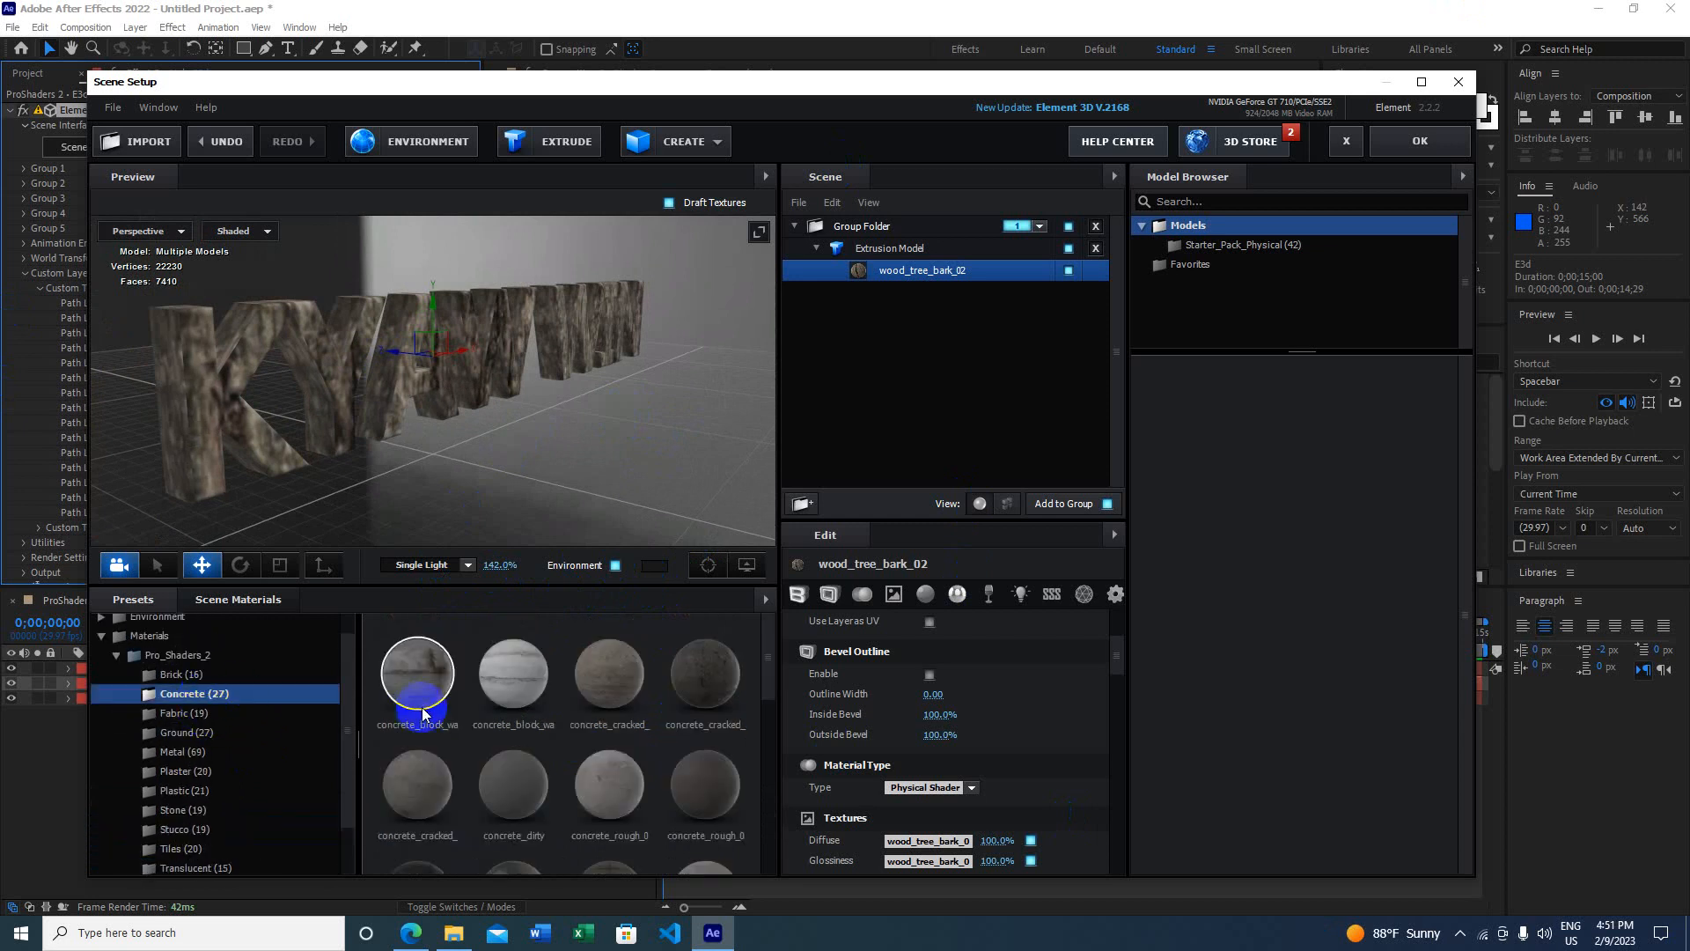
pyautogui.scroll(-2, 440, 705)
pyautogui.scroll(-1, 467, 717)
pyautogui.scroll(-1, 283, 785)
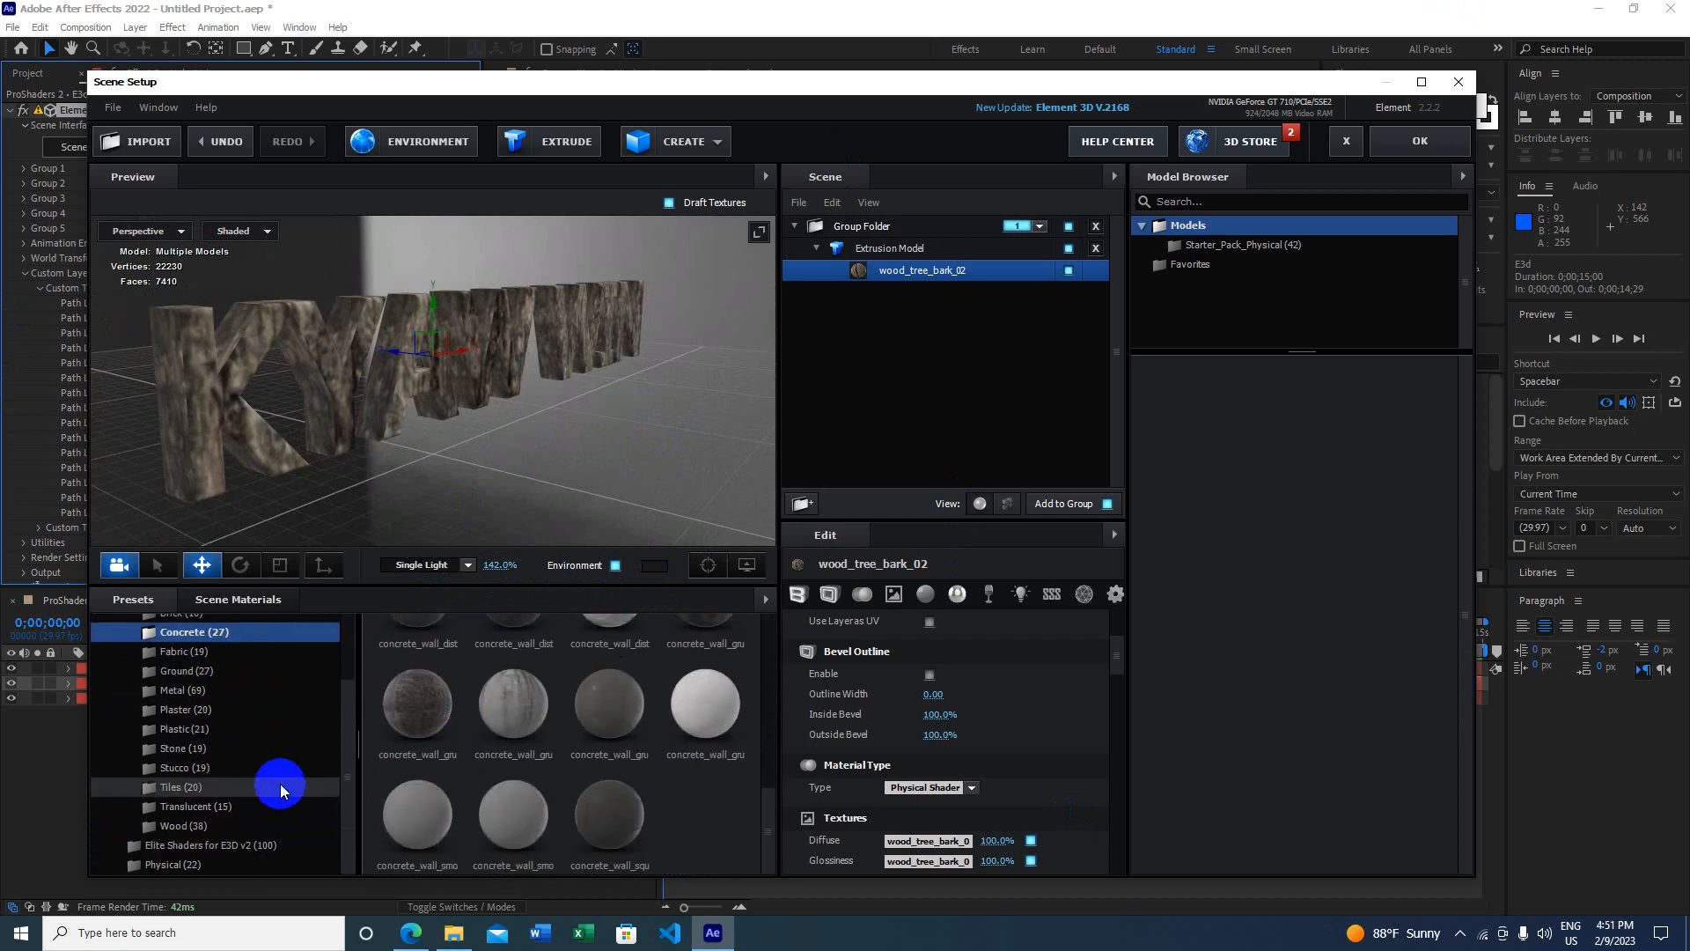
pyautogui.click(186, 671)
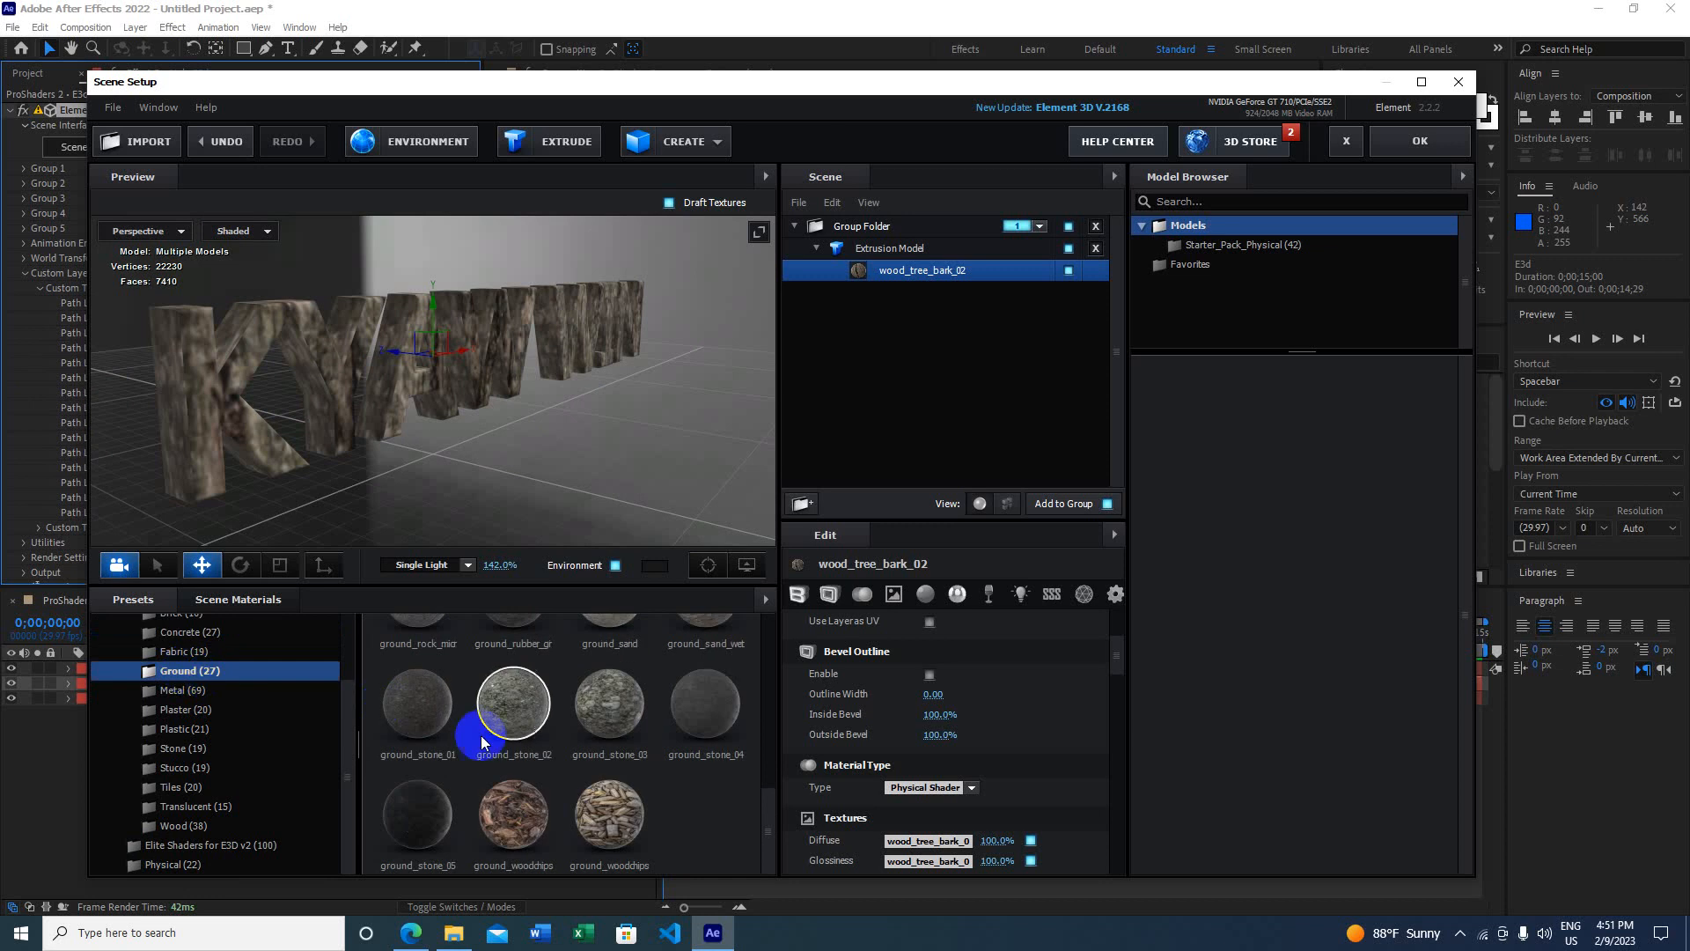
pyautogui.moveTo(595, 815); pyautogui.dragTo(531, 399)
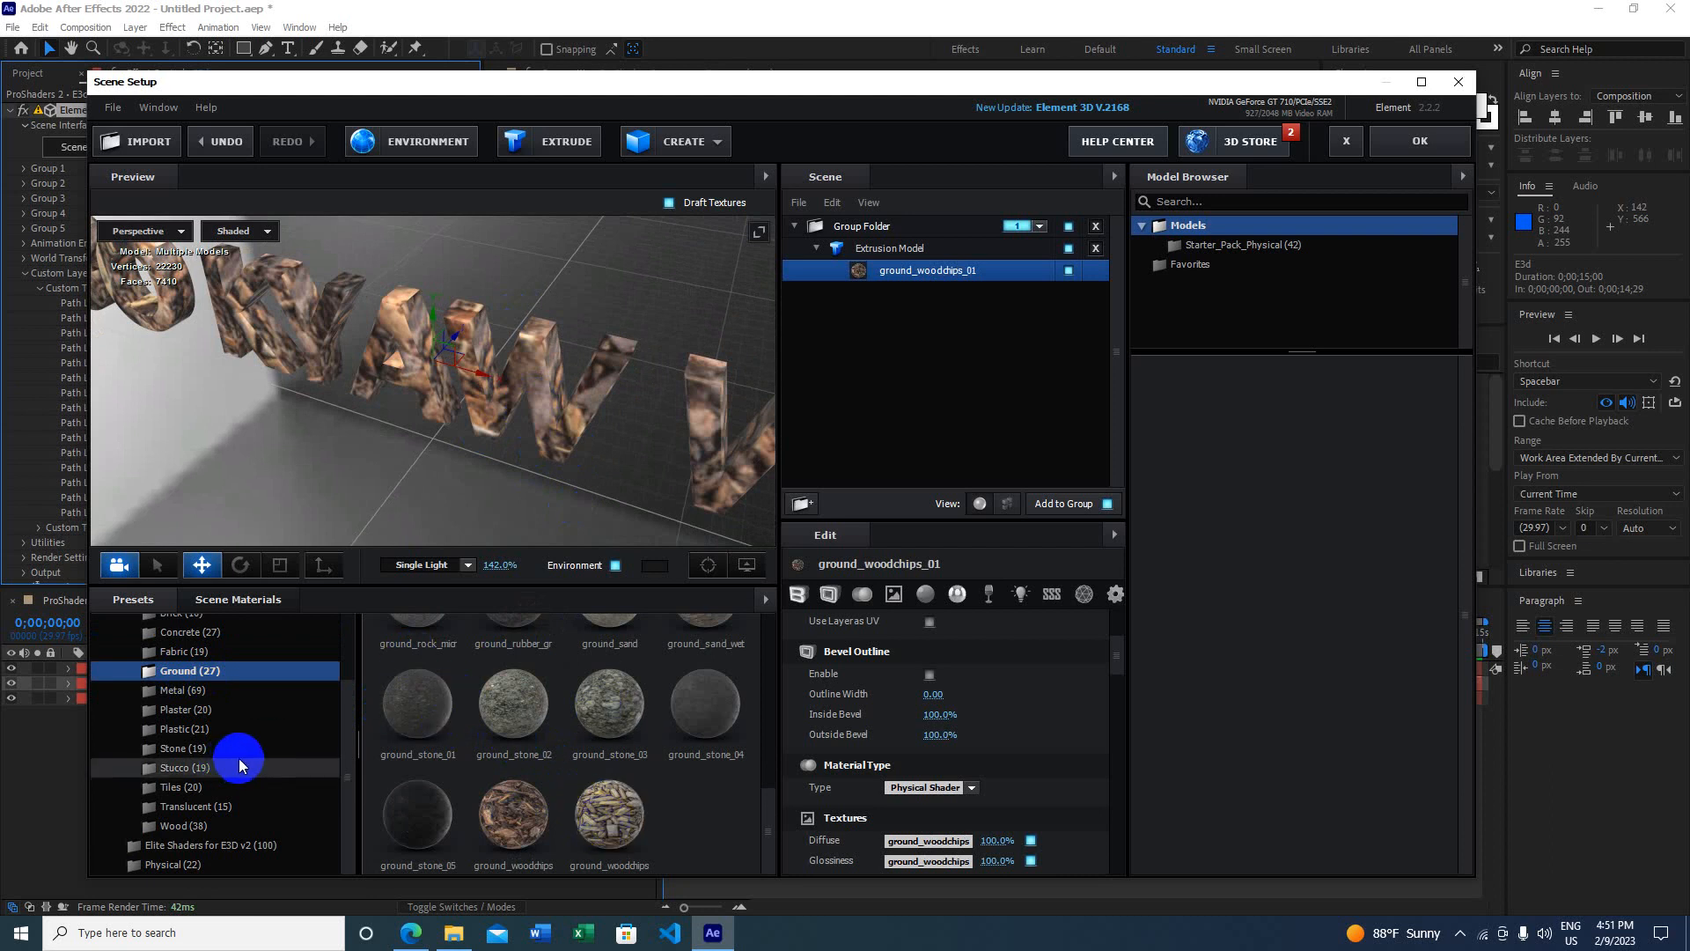
# Step: Browse the Tiles presets, then collapse the Pro_Shaders_2 folder
pyautogui.click(172, 787)
pyautogui.scroll(-1, 499, 742)
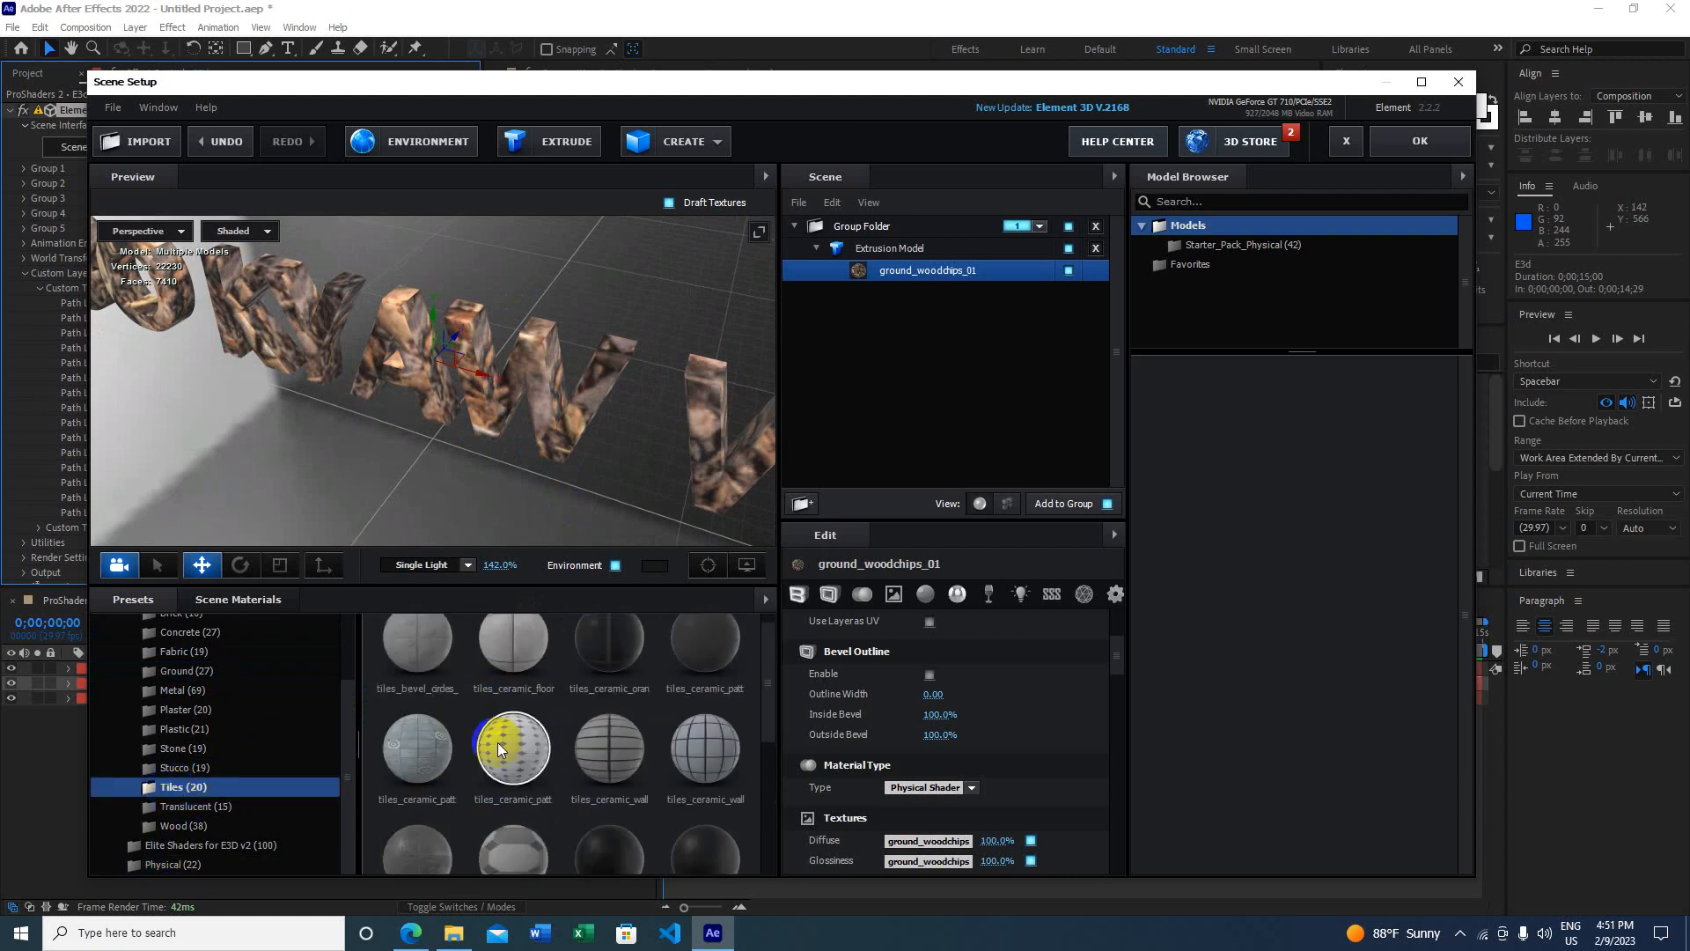
pyautogui.scroll(1, 247, 754)
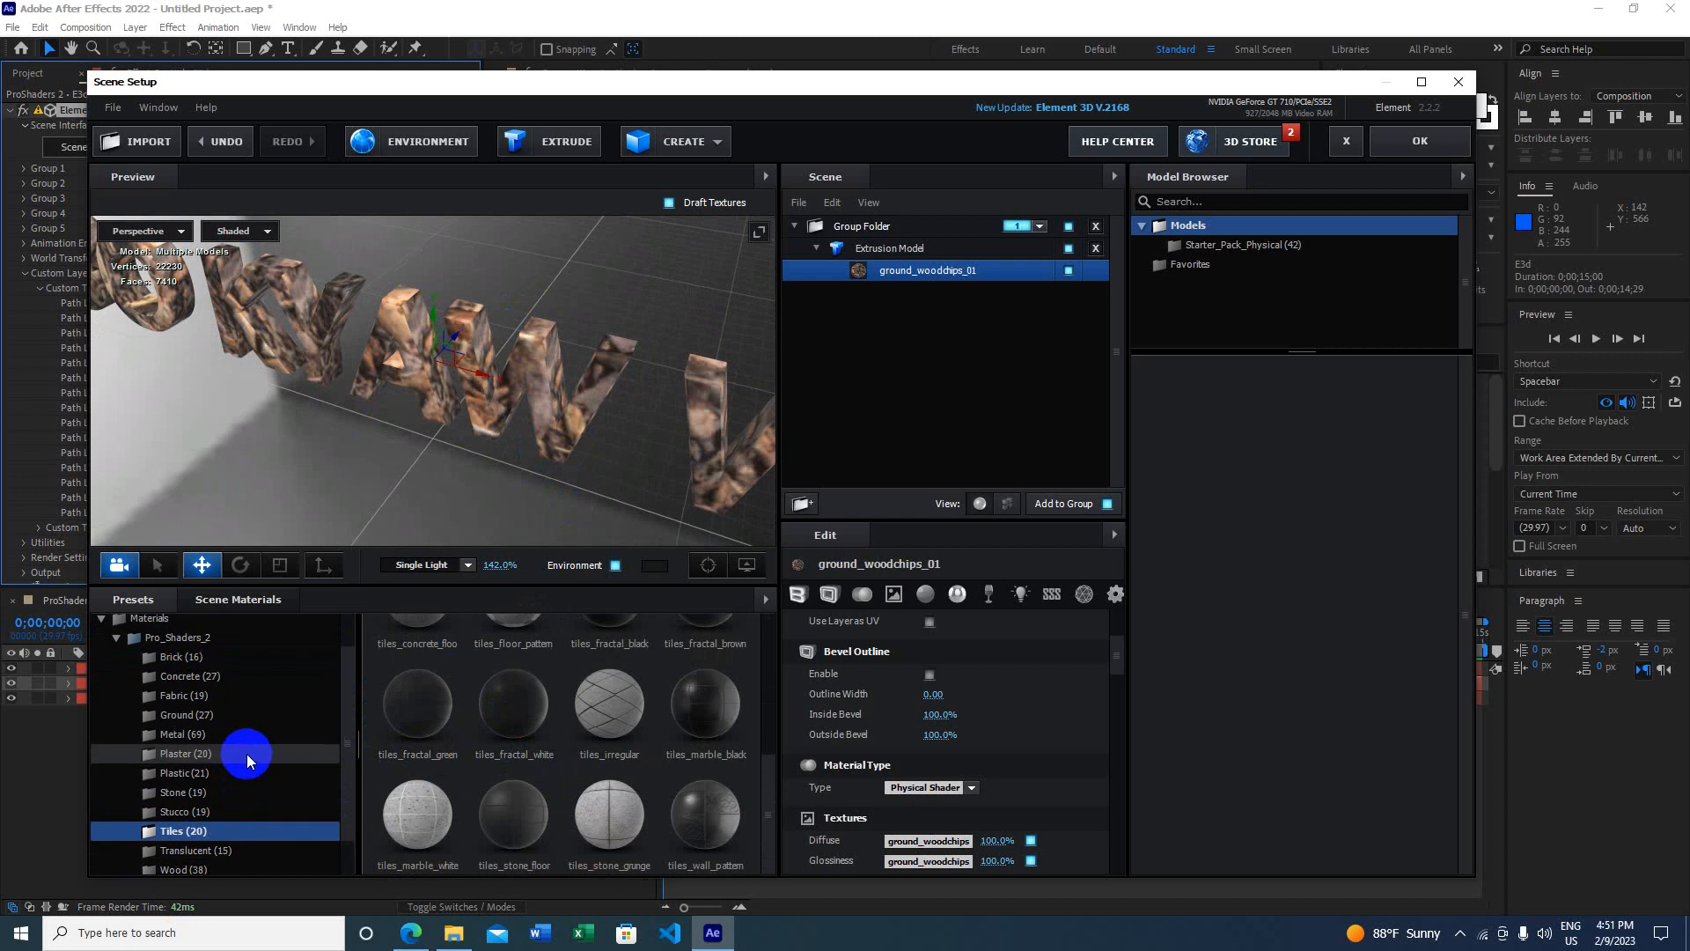
pyautogui.scroll(-1, 246, 754)
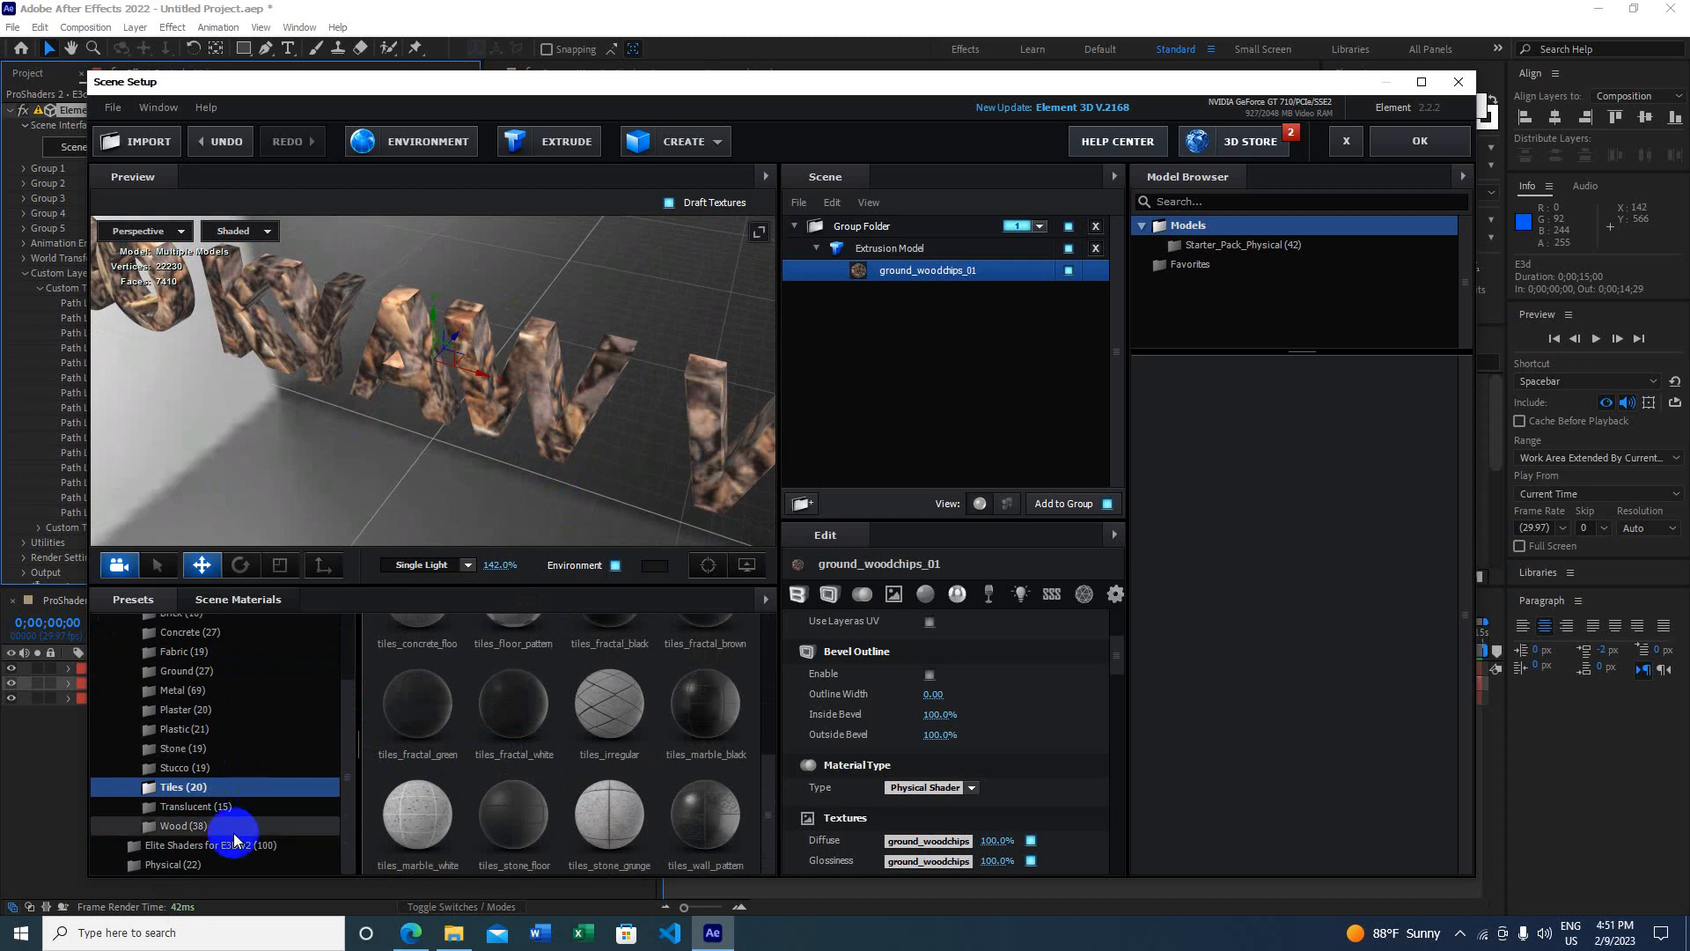
pyautogui.scroll(2, 227, 709)
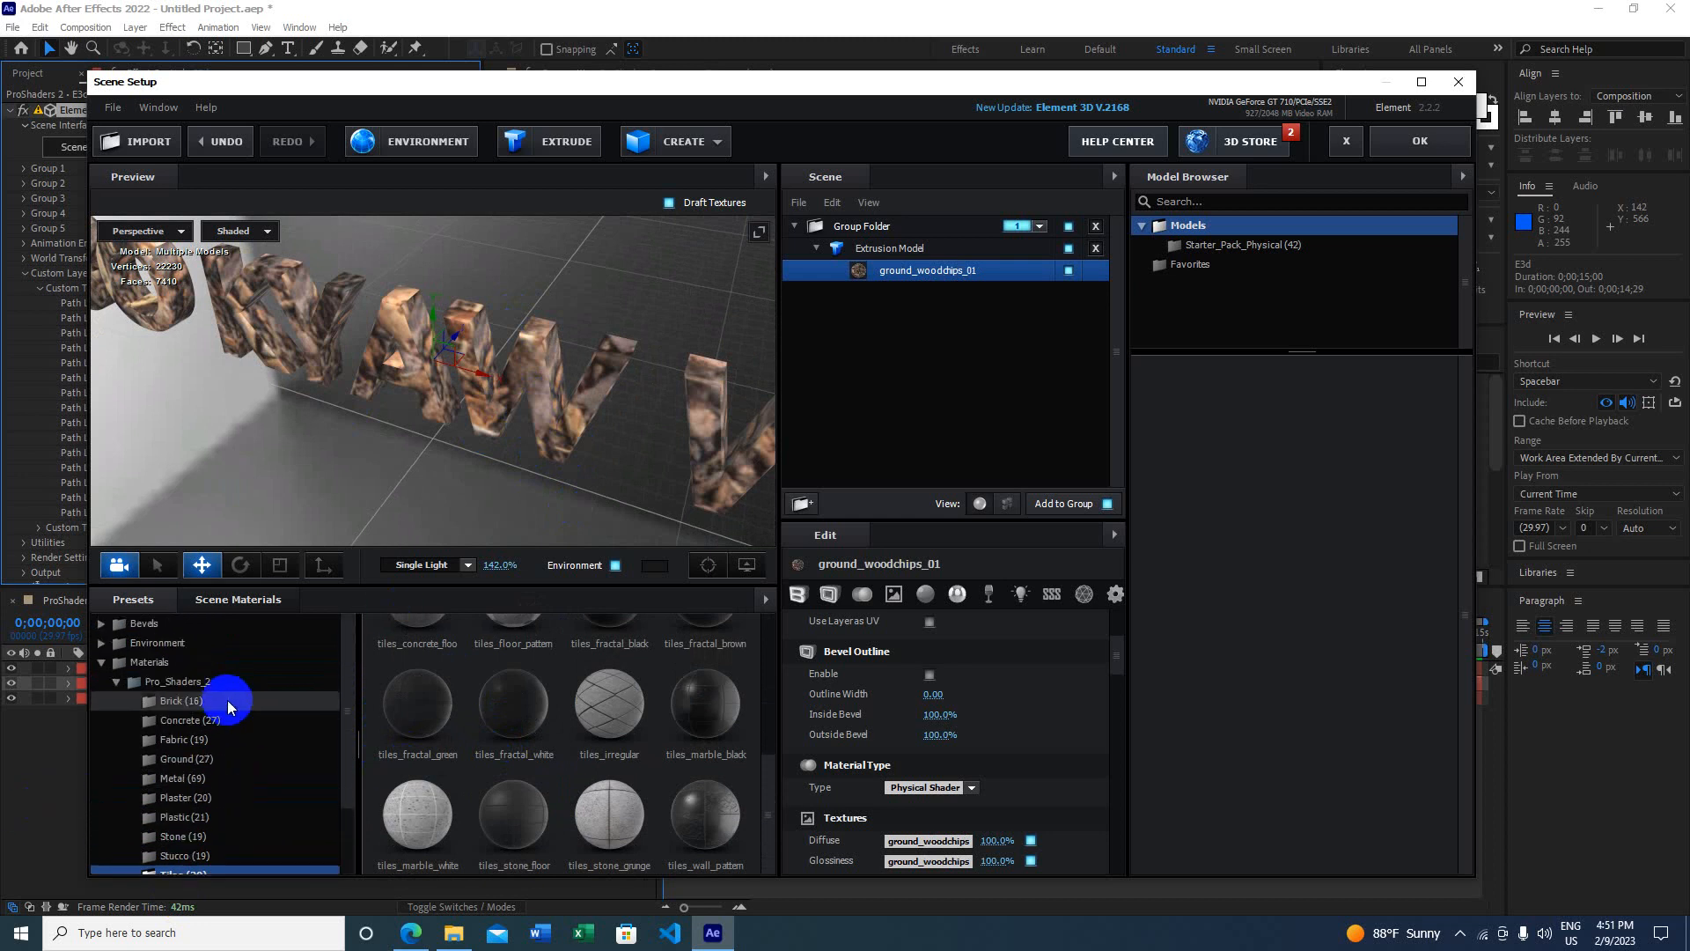
pyautogui.click(123, 685)
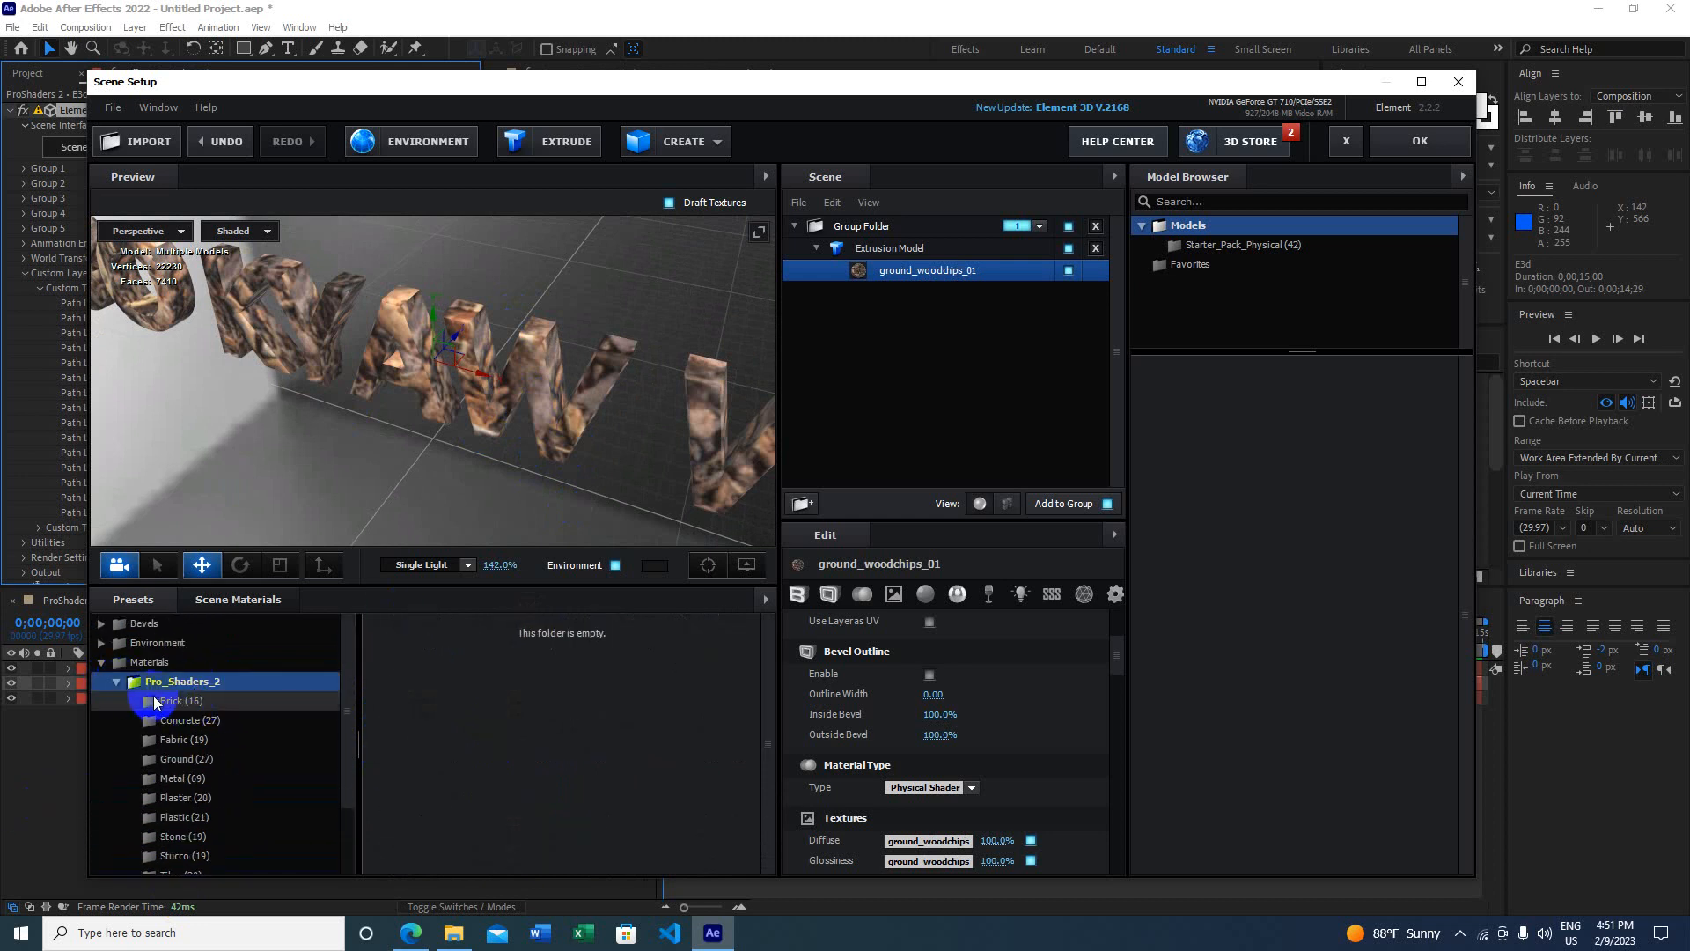
pyautogui.click(117, 681)
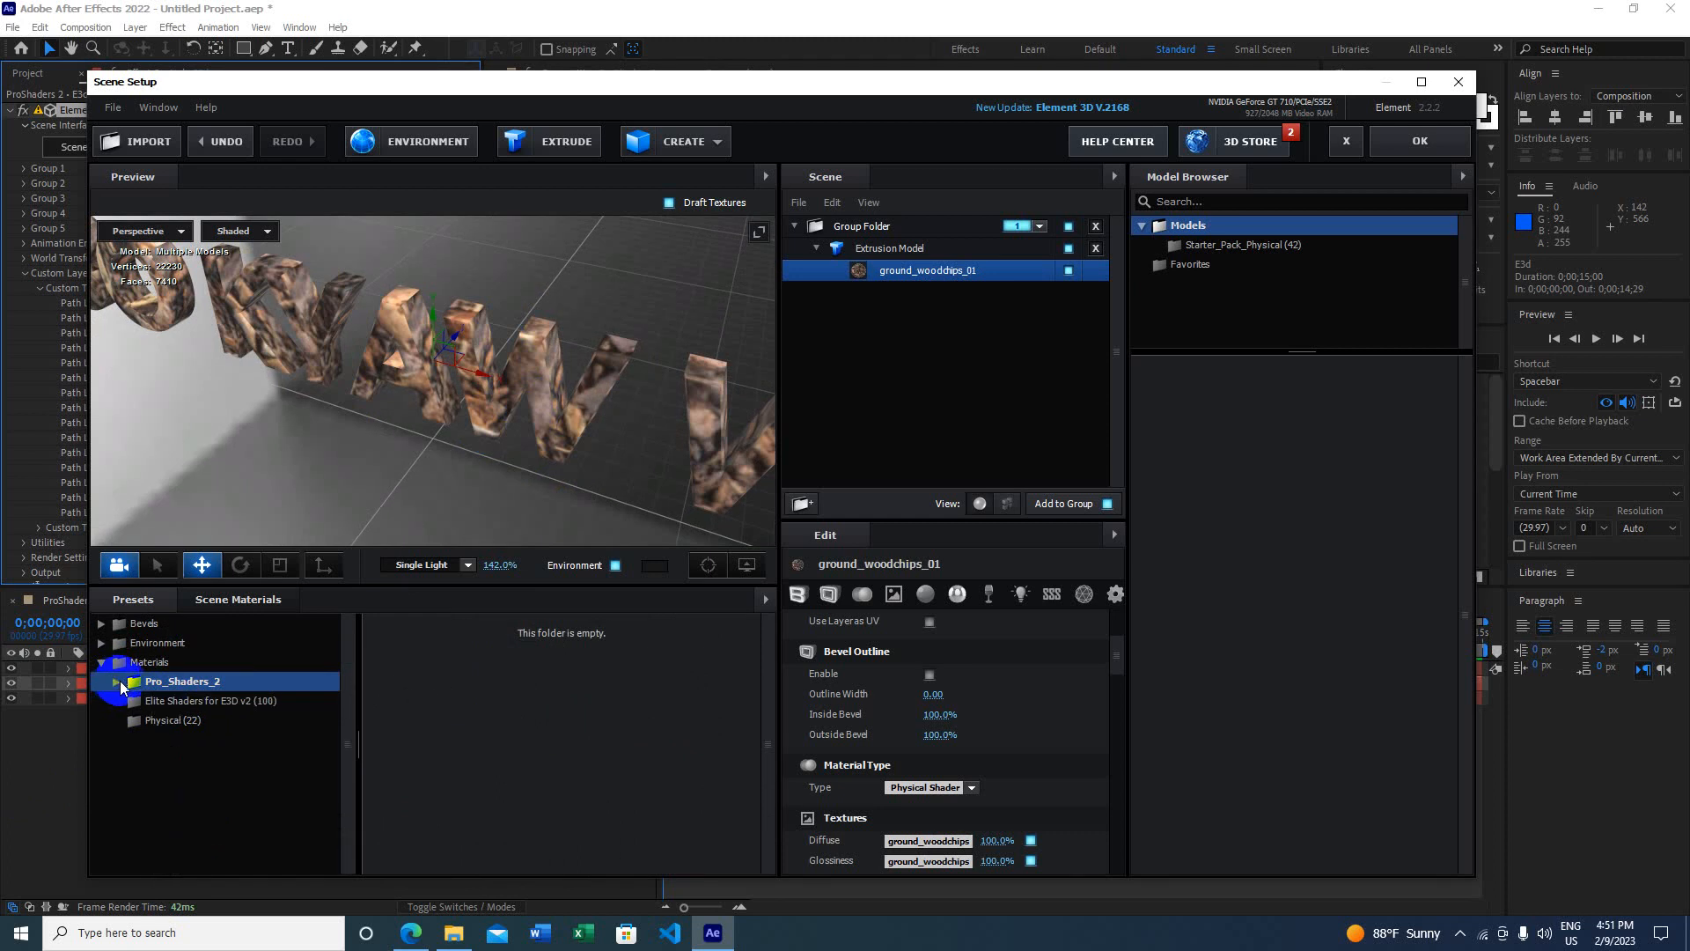
# Step: Apply the Elite Shaders for E3D v2 fire material and orbit to view it at angles
pyautogui.click(178, 702)
pyautogui.scroll(-3, 495, 747)
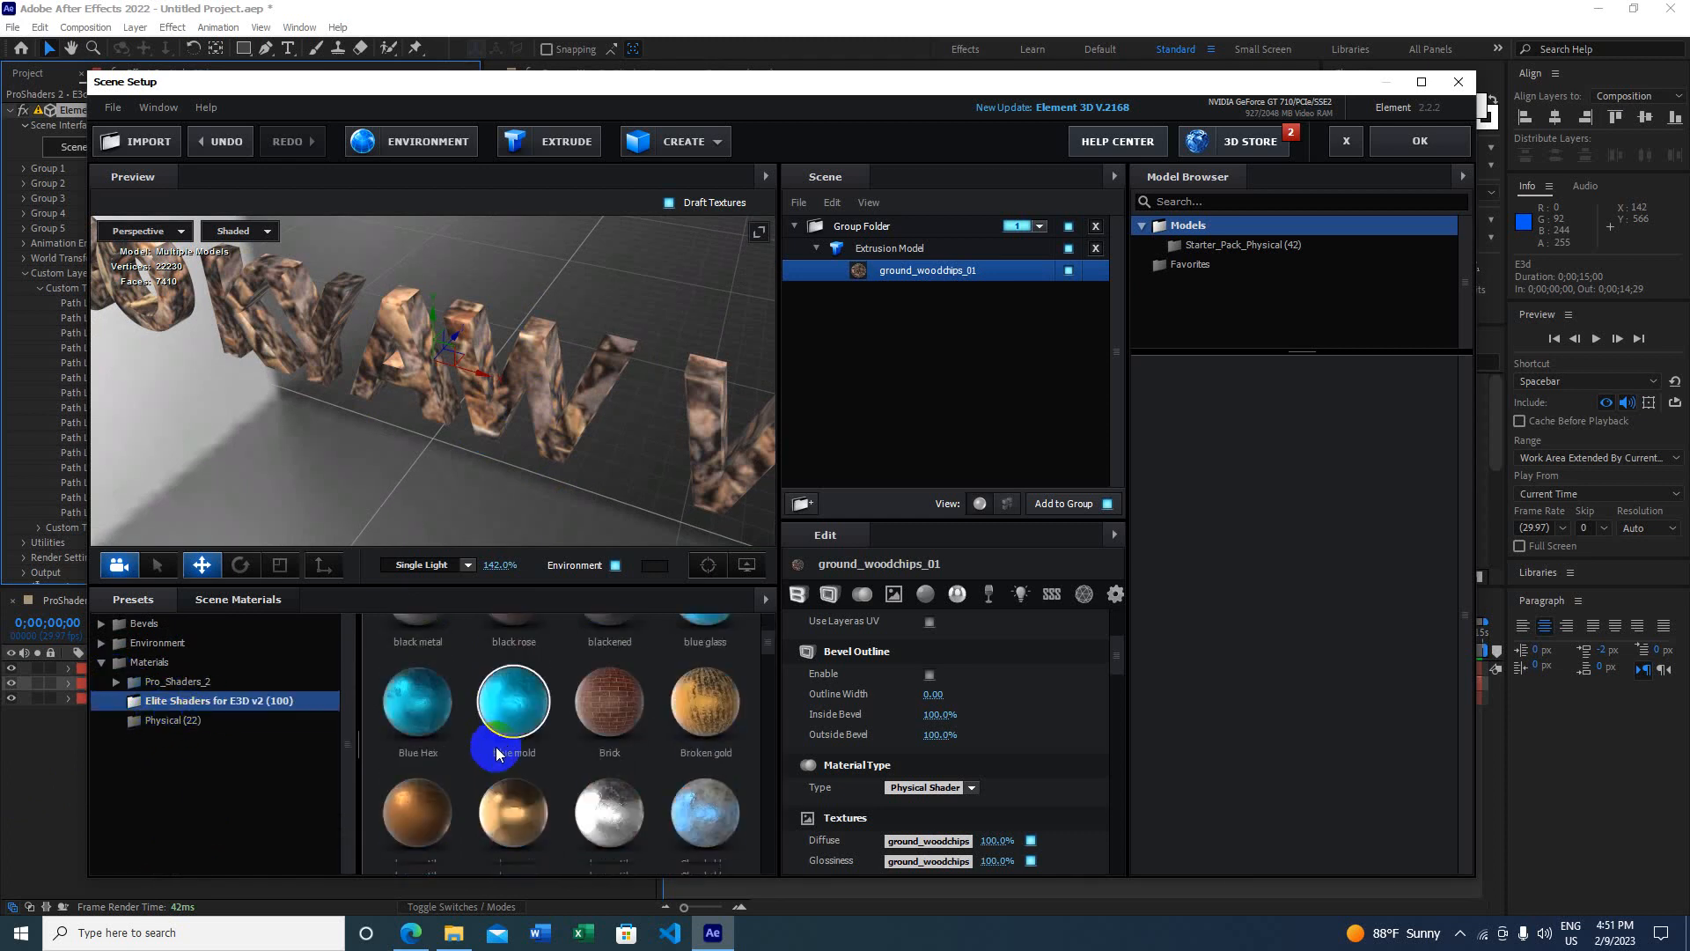
pyautogui.scroll(-5, 483, 764)
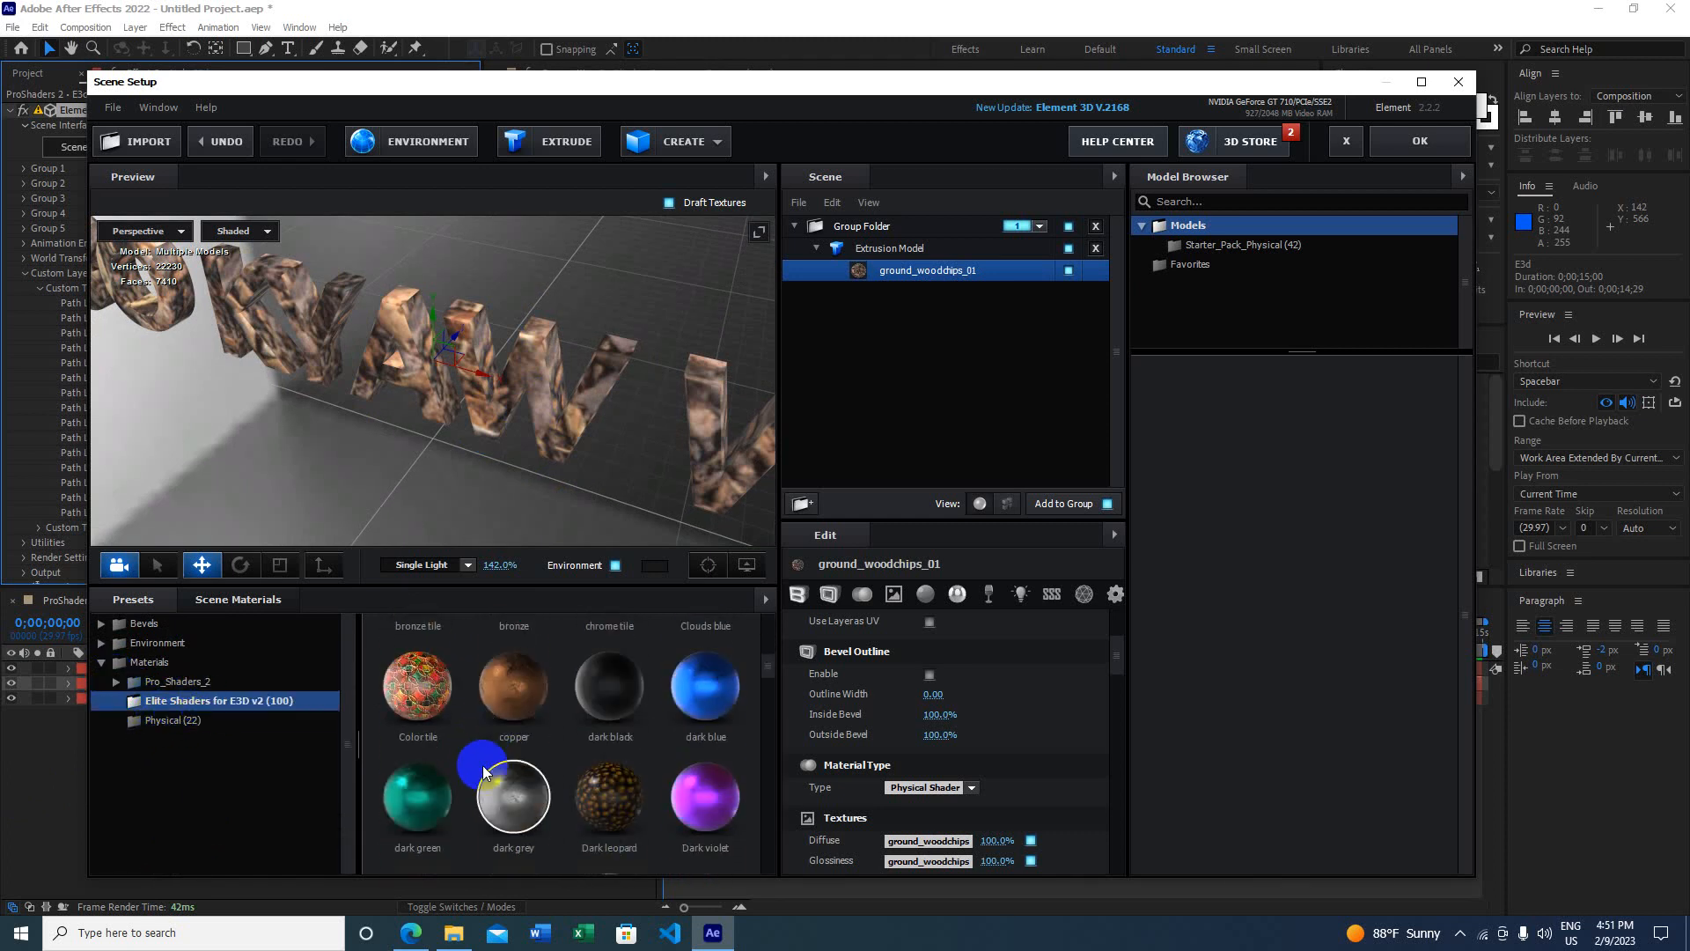
pyautogui.scroll(-2, 483, 766)
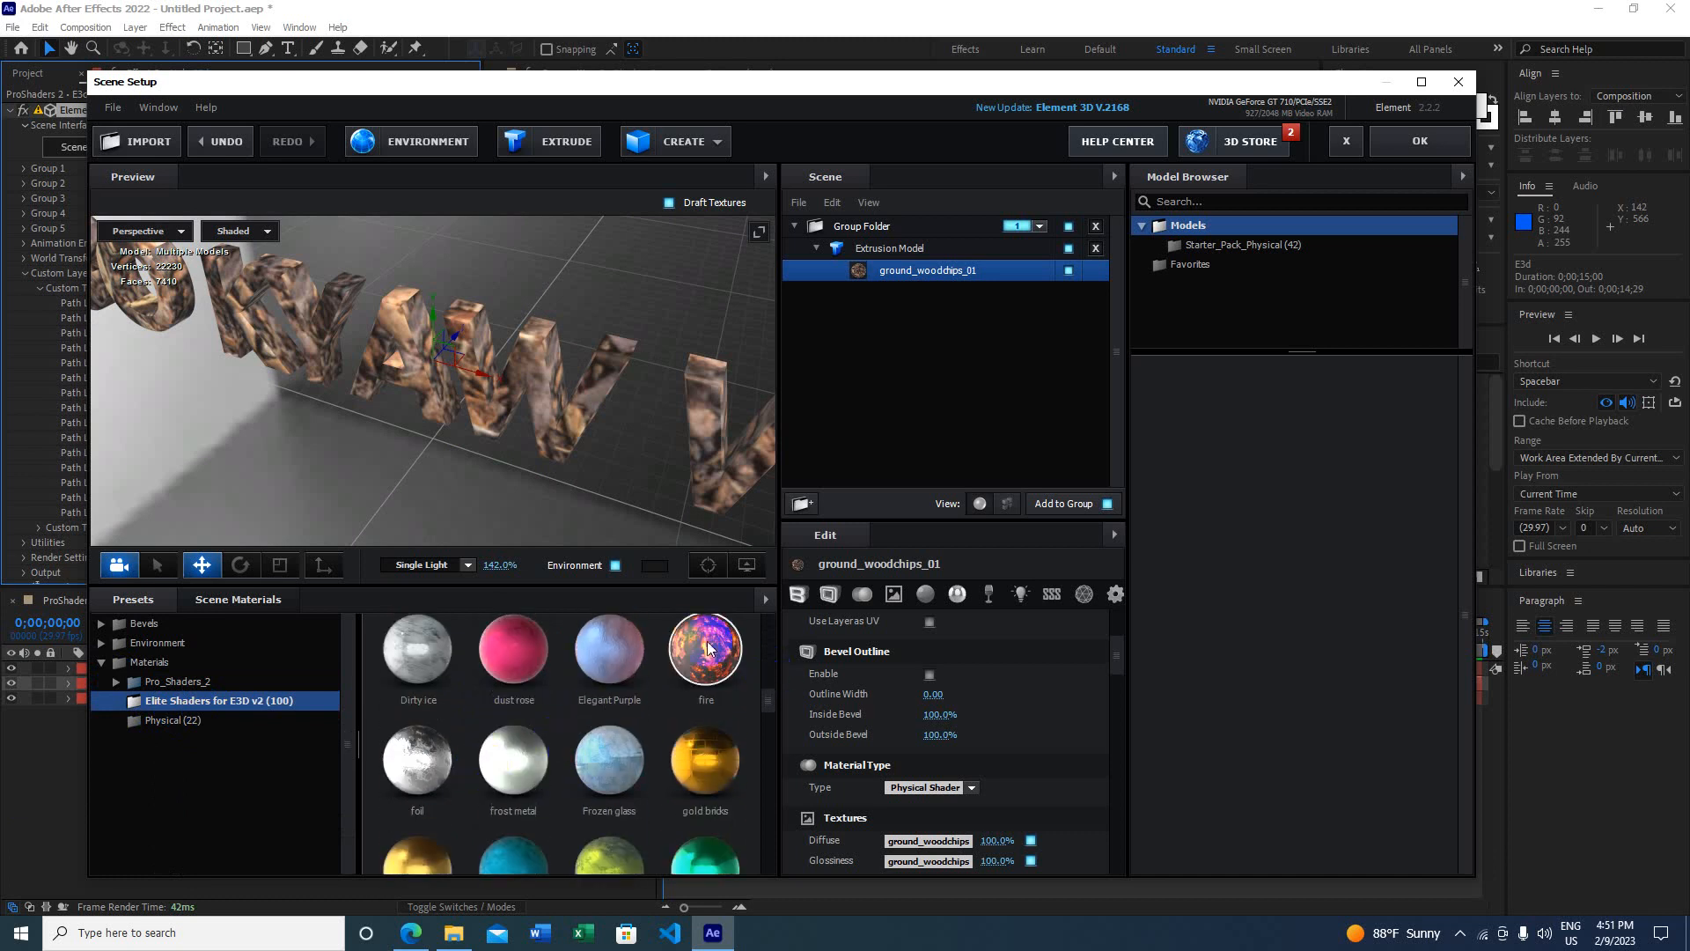
pyautogui.moveTo(587, 427); pyautogui.dragTo(465, 407)
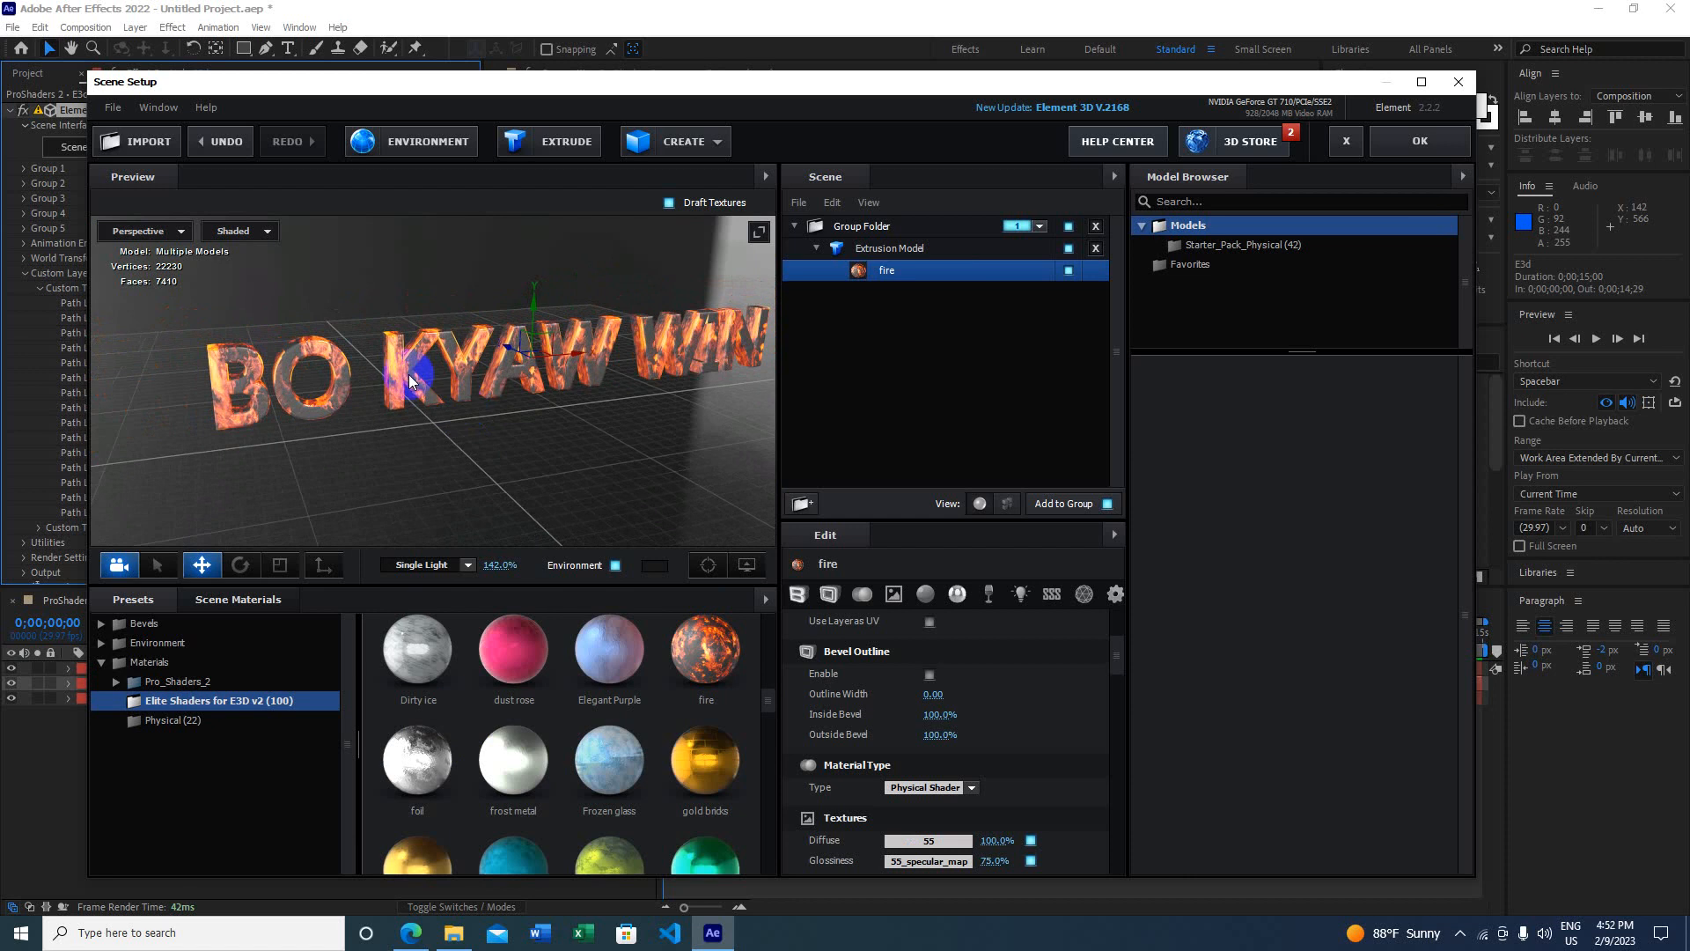
pyautogui.moveTo(523, 405); pyautogui.dragTo(564, 377)
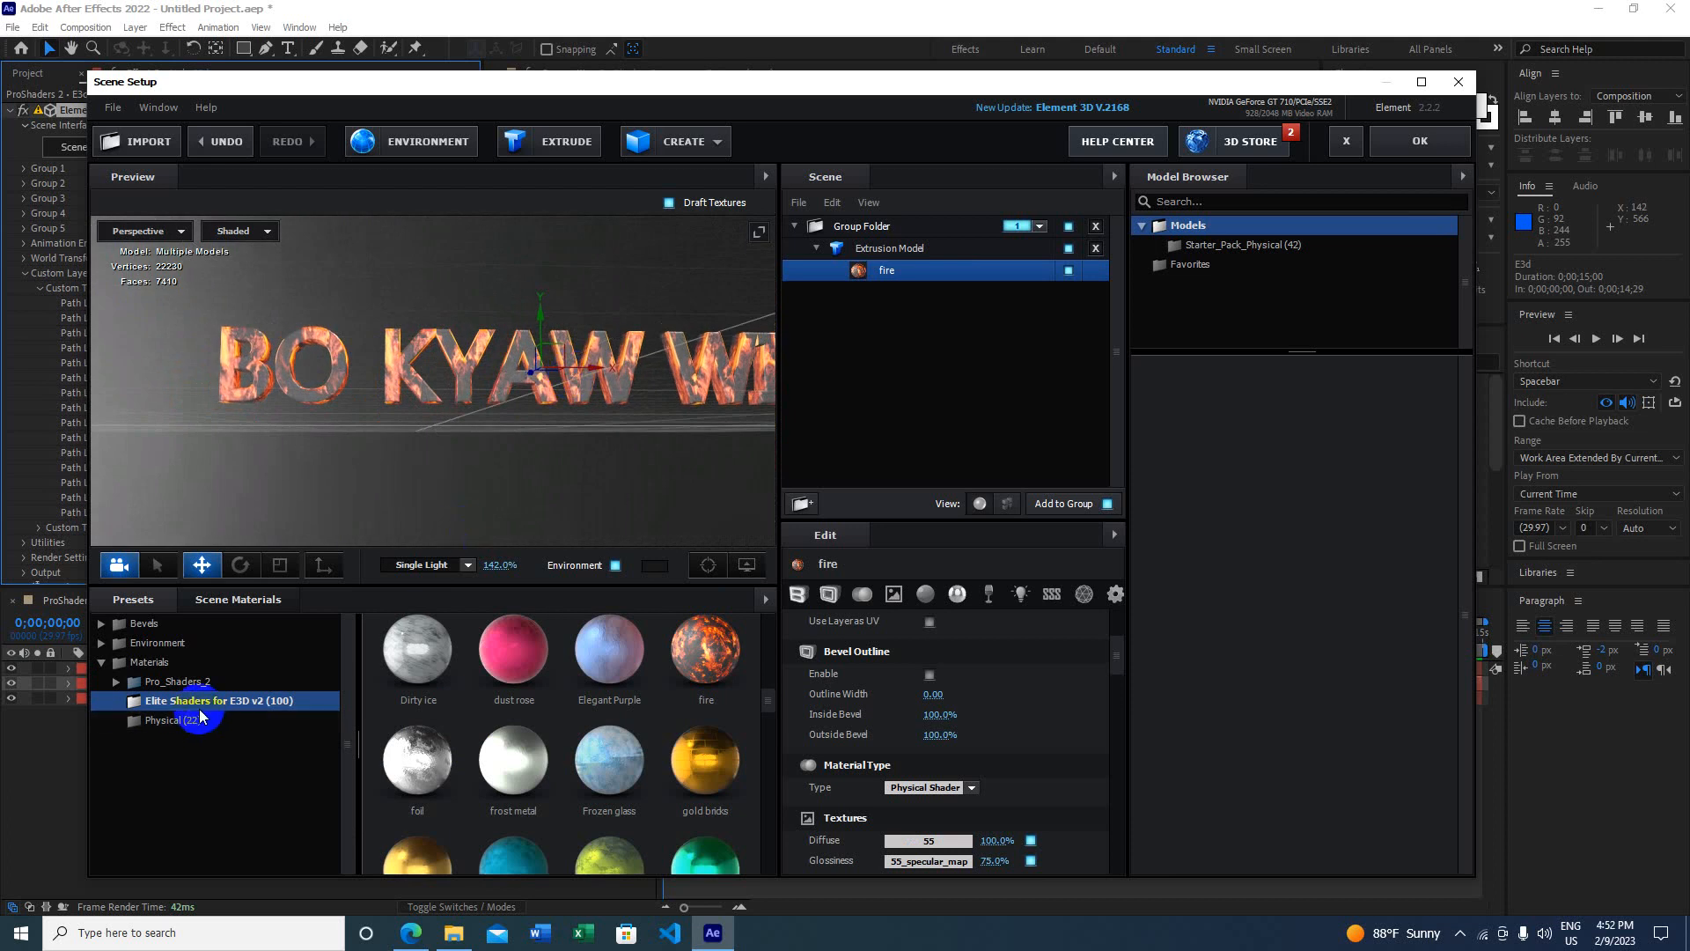
pyautogui.moveTo(328, 453); pyautogui.dragTo(373, 467)
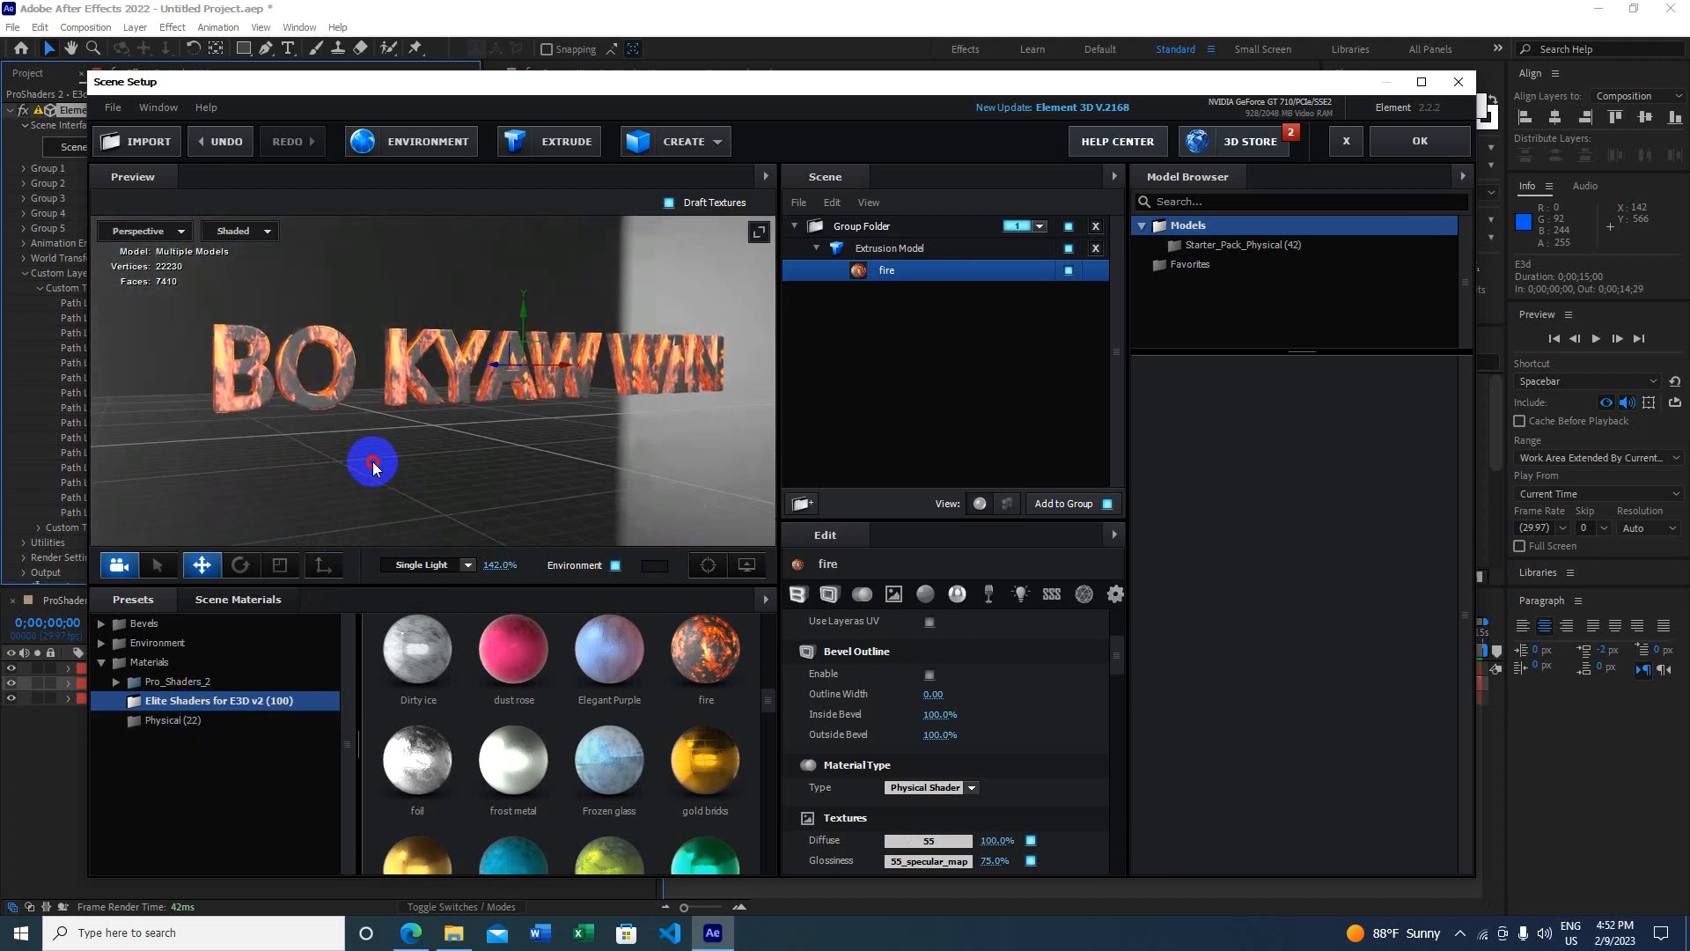
# Step: Browse the Physical material presets and the Starter_Pack_Physical collection
pyautogui.click(181, 686)
pyautogui.click(117, 683)
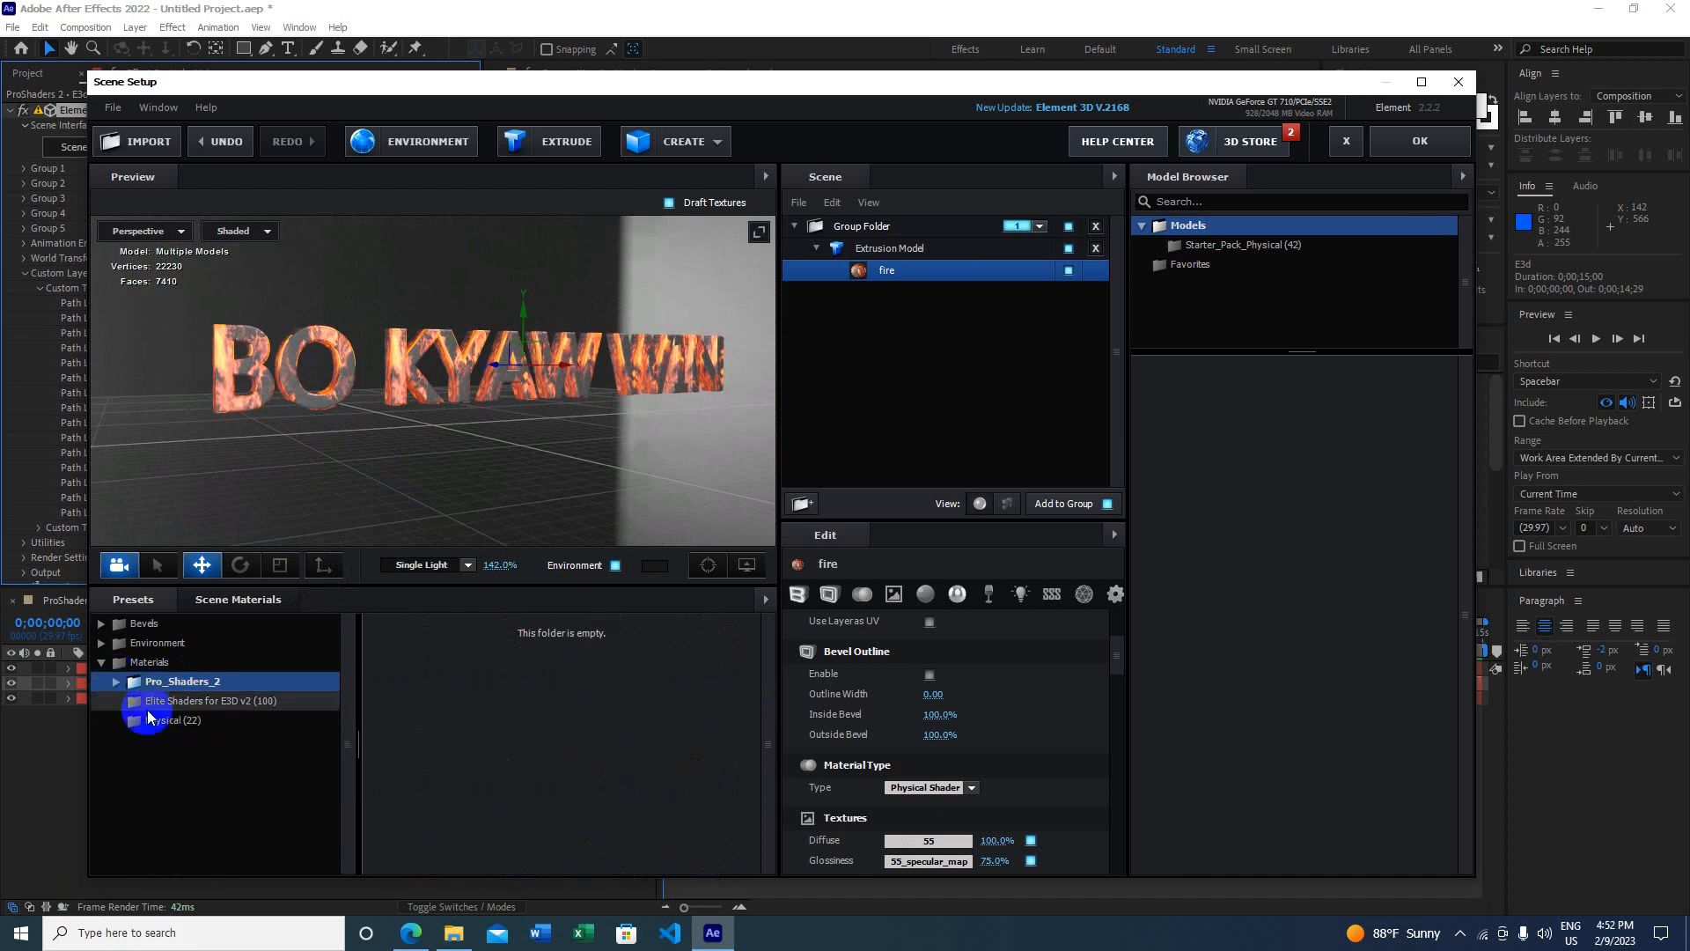
pyautogui.click(176, 721)
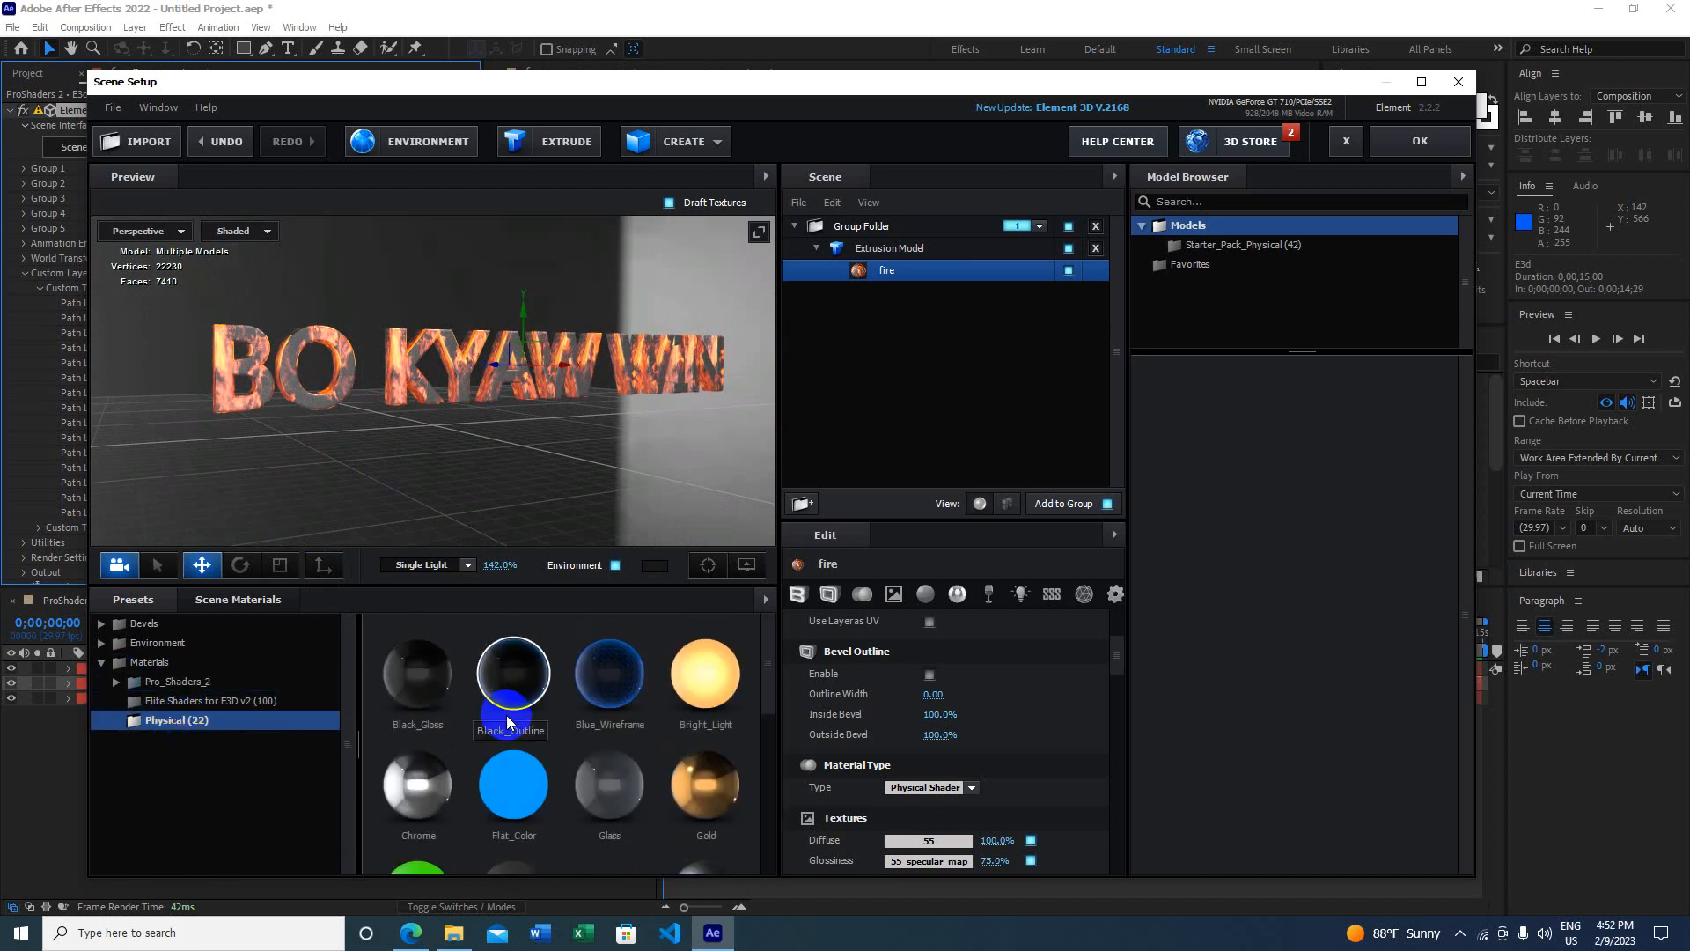
pyautogui.scroll(-1, 509, 722)
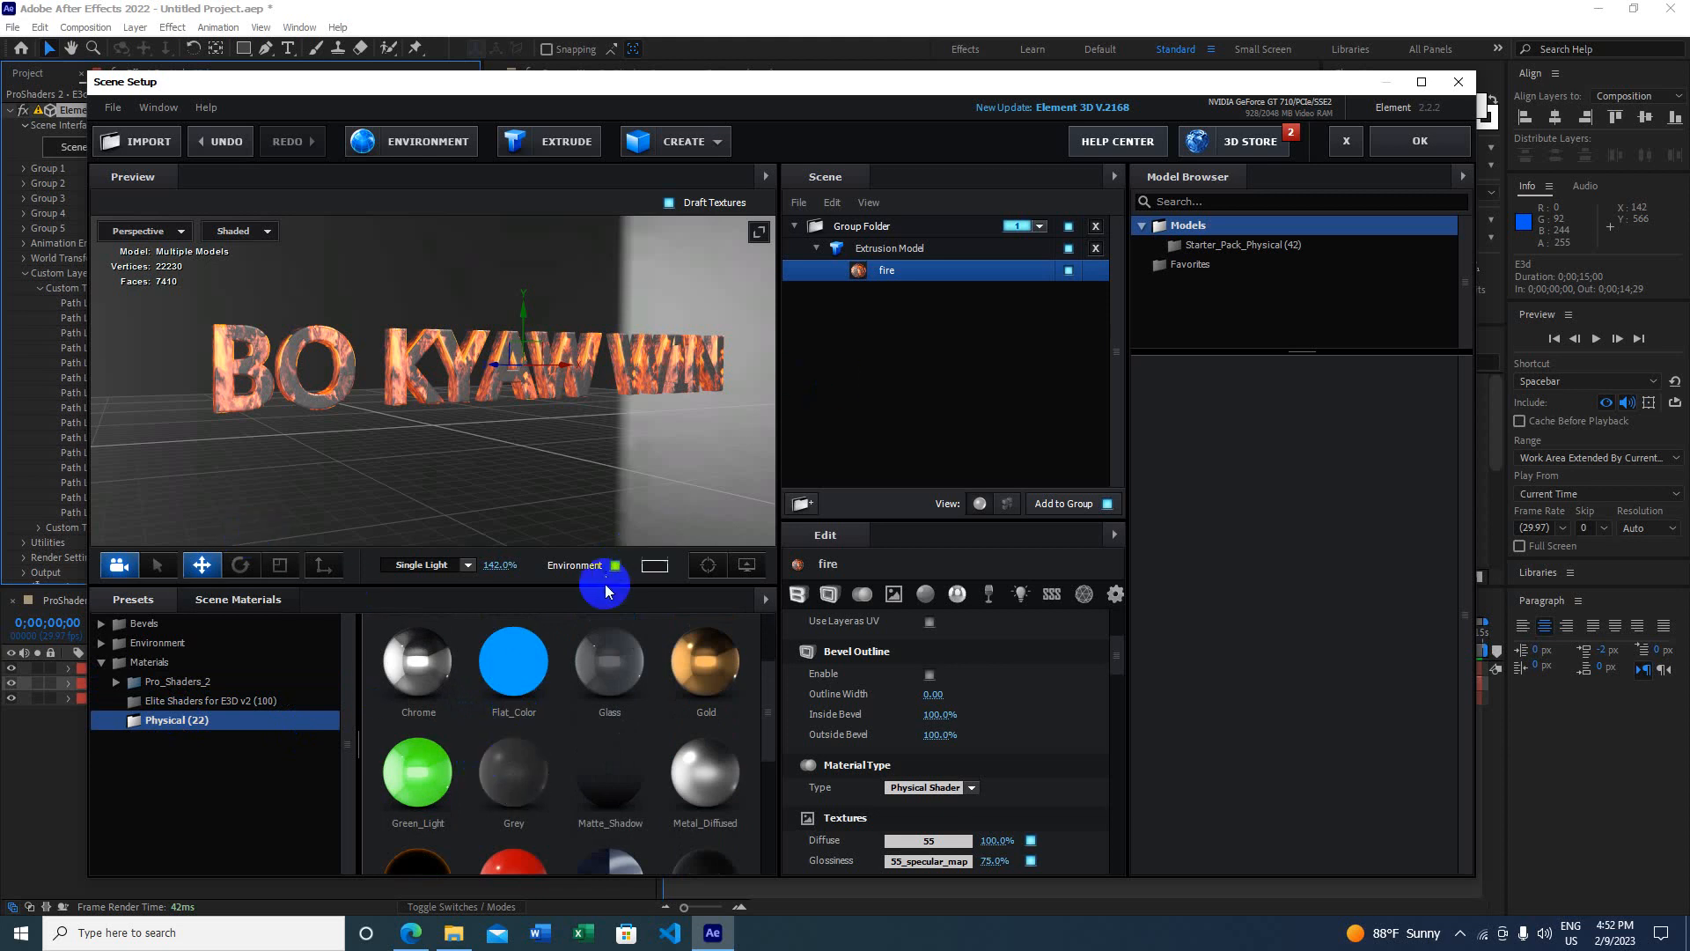
pyautogui.click(1199, 246)
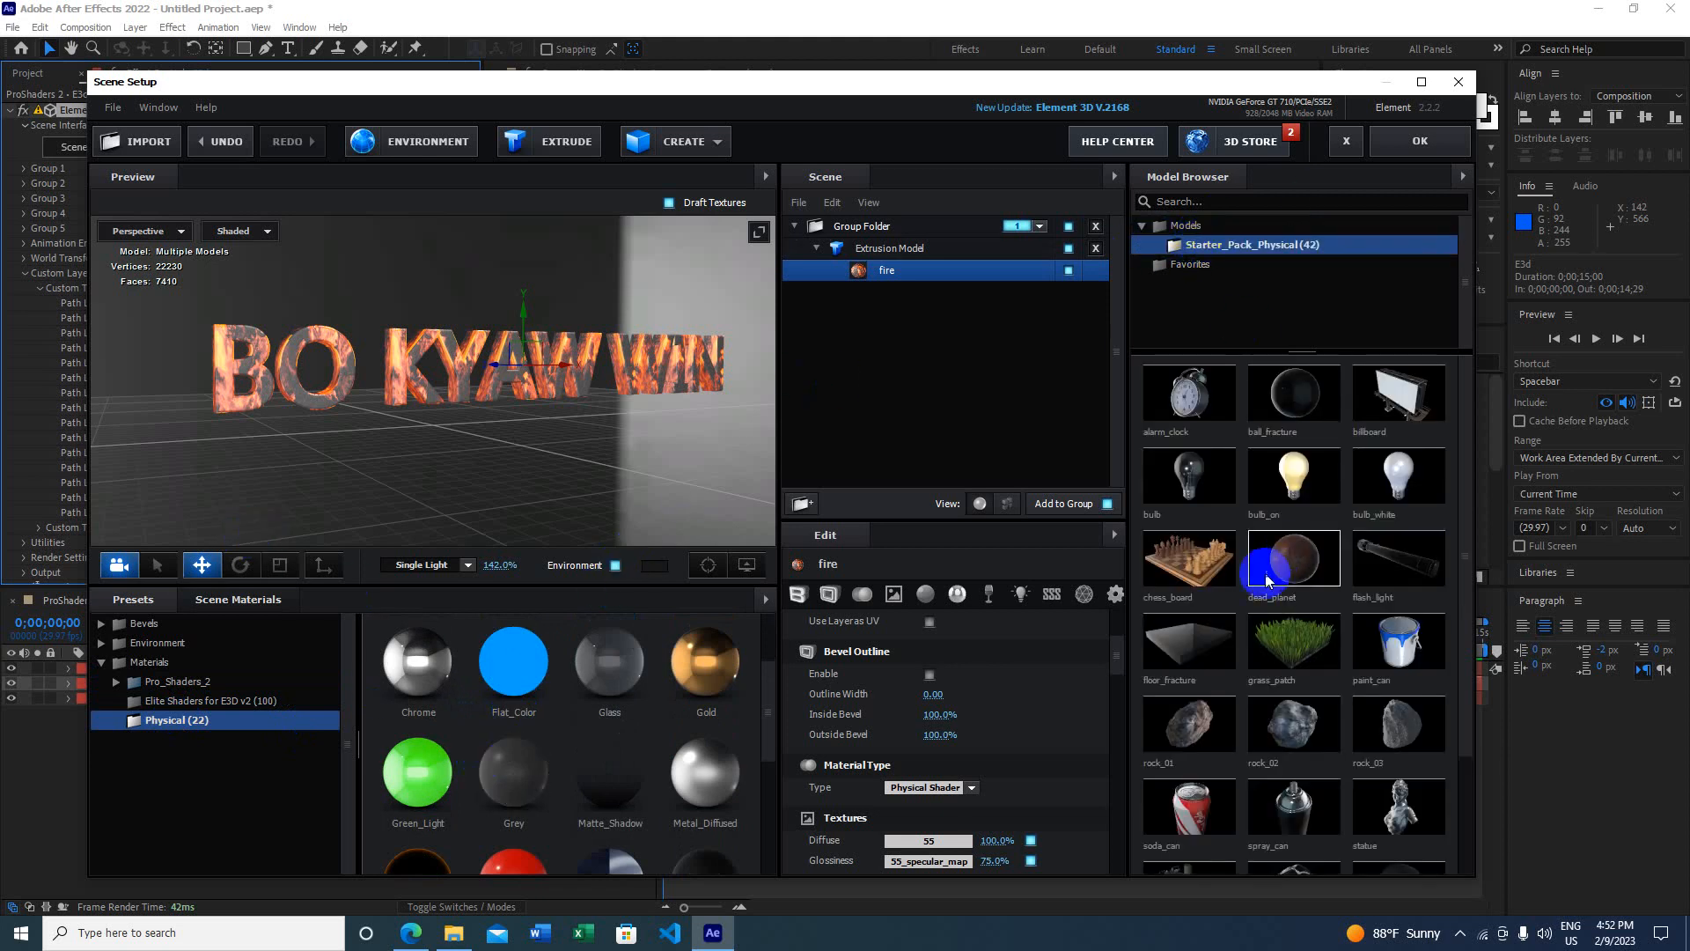
pyautogui.click(190, 736)
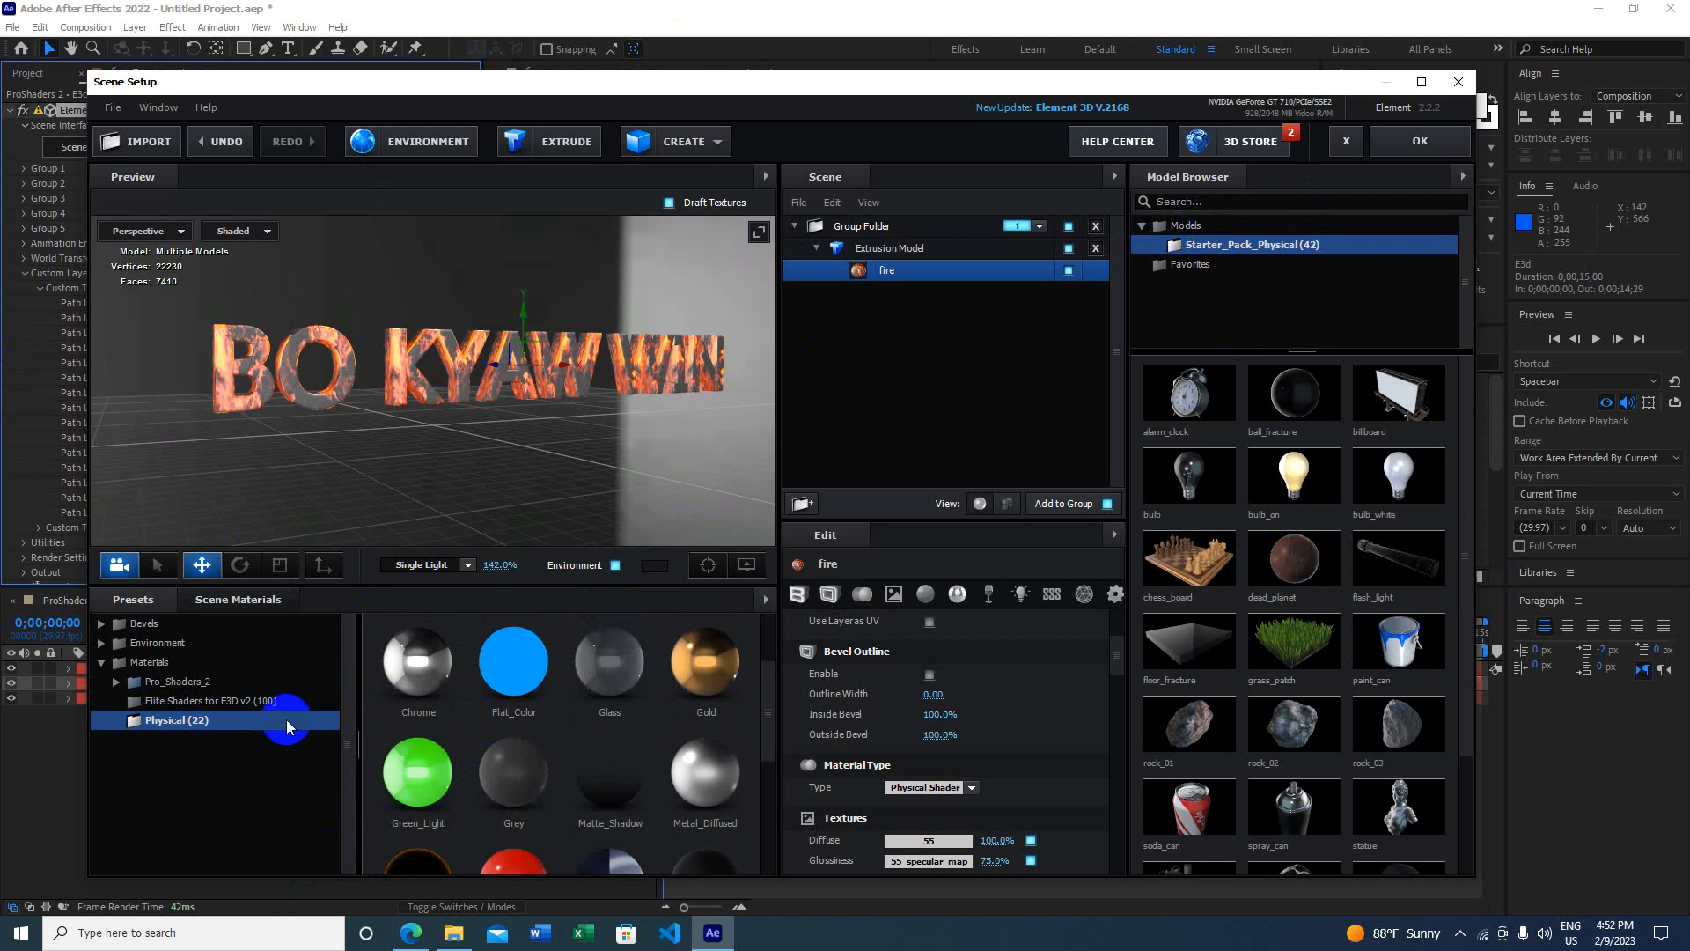
pyautogui.scroll(-1, 517, 786)
pyautogui.scroll(-1, 517, 786)
# Step: Apply the Physical Gold material to the 3D text
pyautogui.click(271, 768)
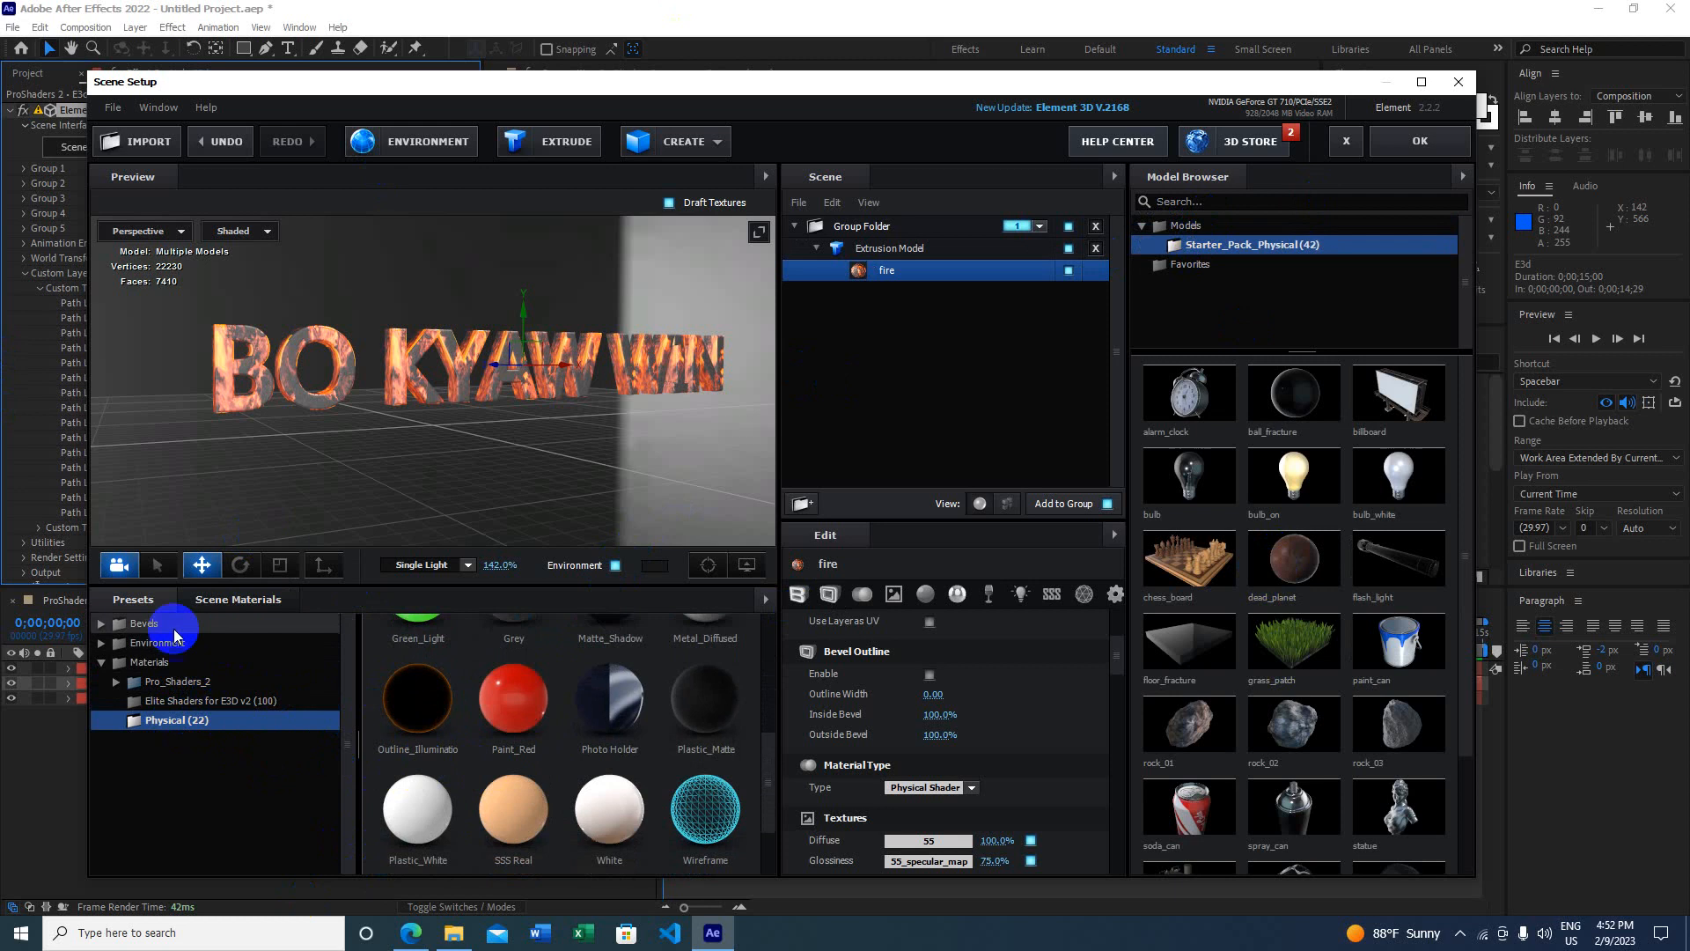
pyautogui.scroll(-1, 467, 774)
pyautogui.scroll(3, 487, 801)
pyautogui.moveTo(487, 801); pyautogui.dragTo(179, 713)
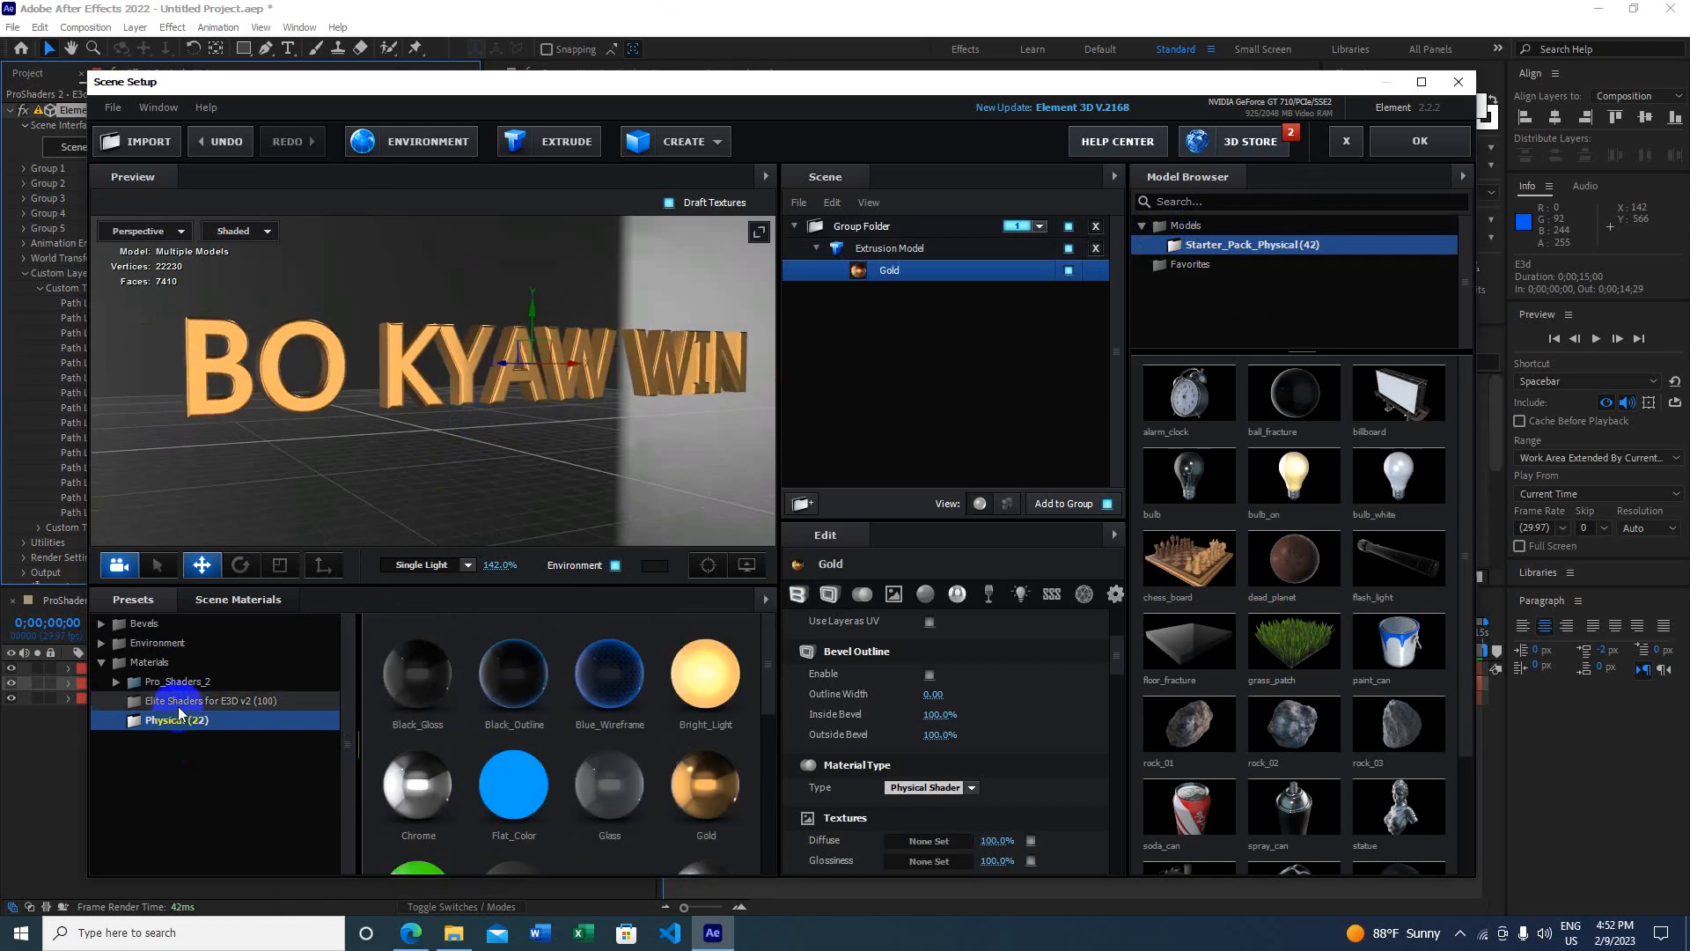
pyautogui.click(179, 704)
# Step: Apply the Dark violet Elite Shaders material to the text
pyautogui.scroll(-2, 604, 757)
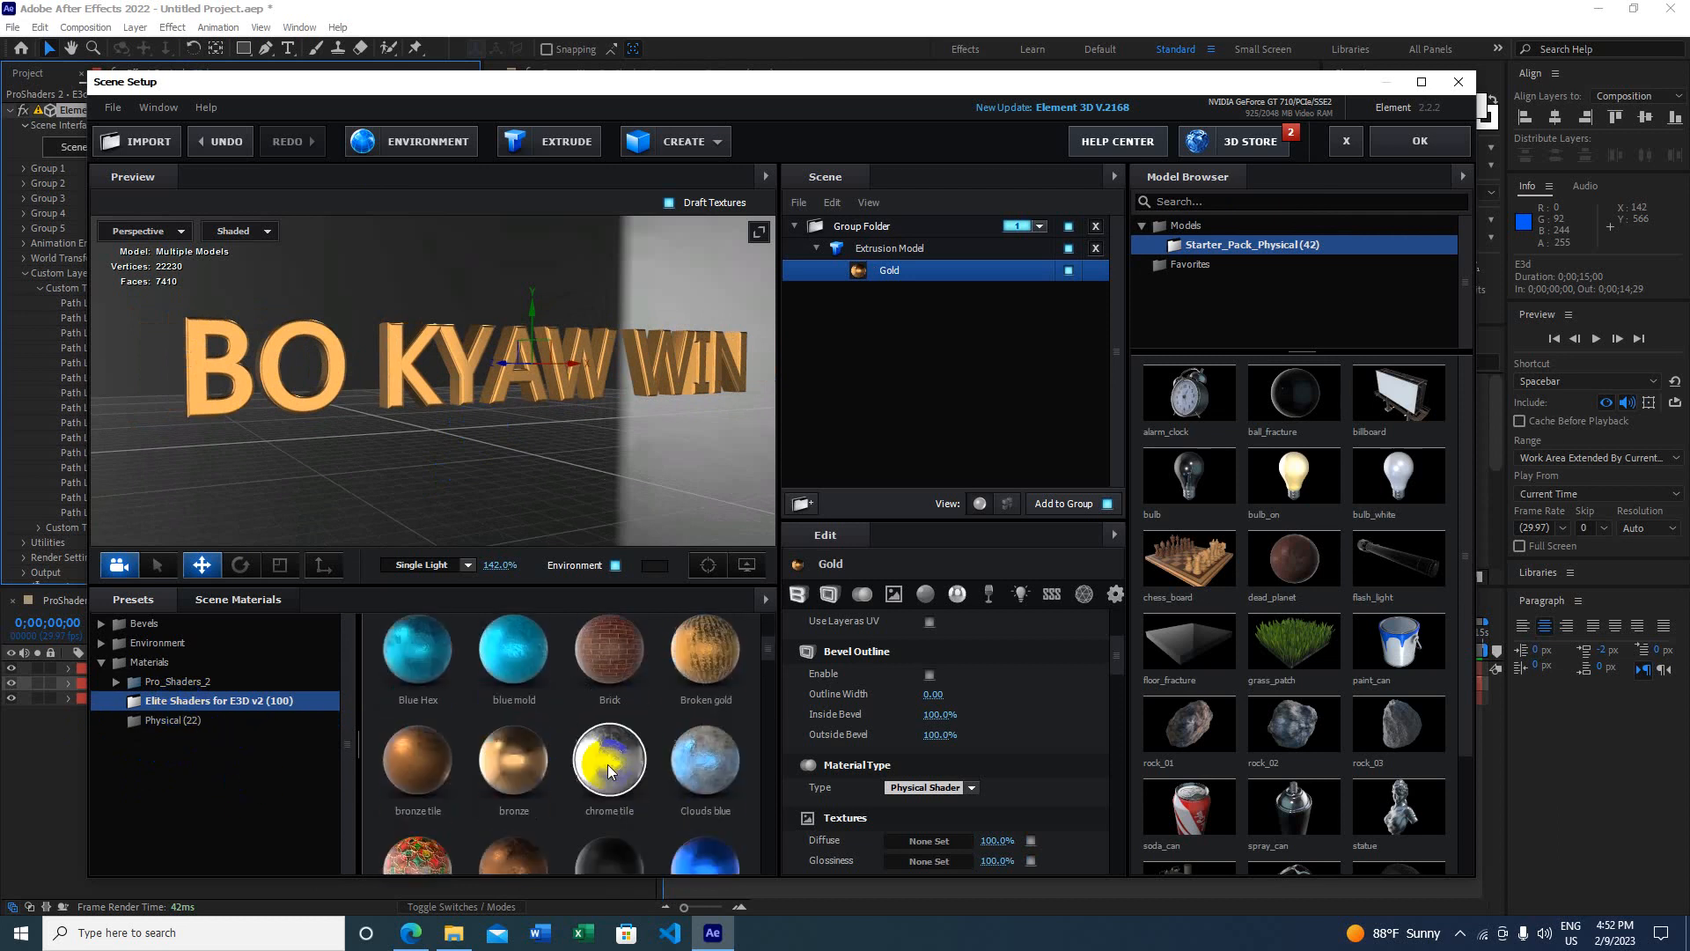
pyautogui.scroll(-3, 599, 748)
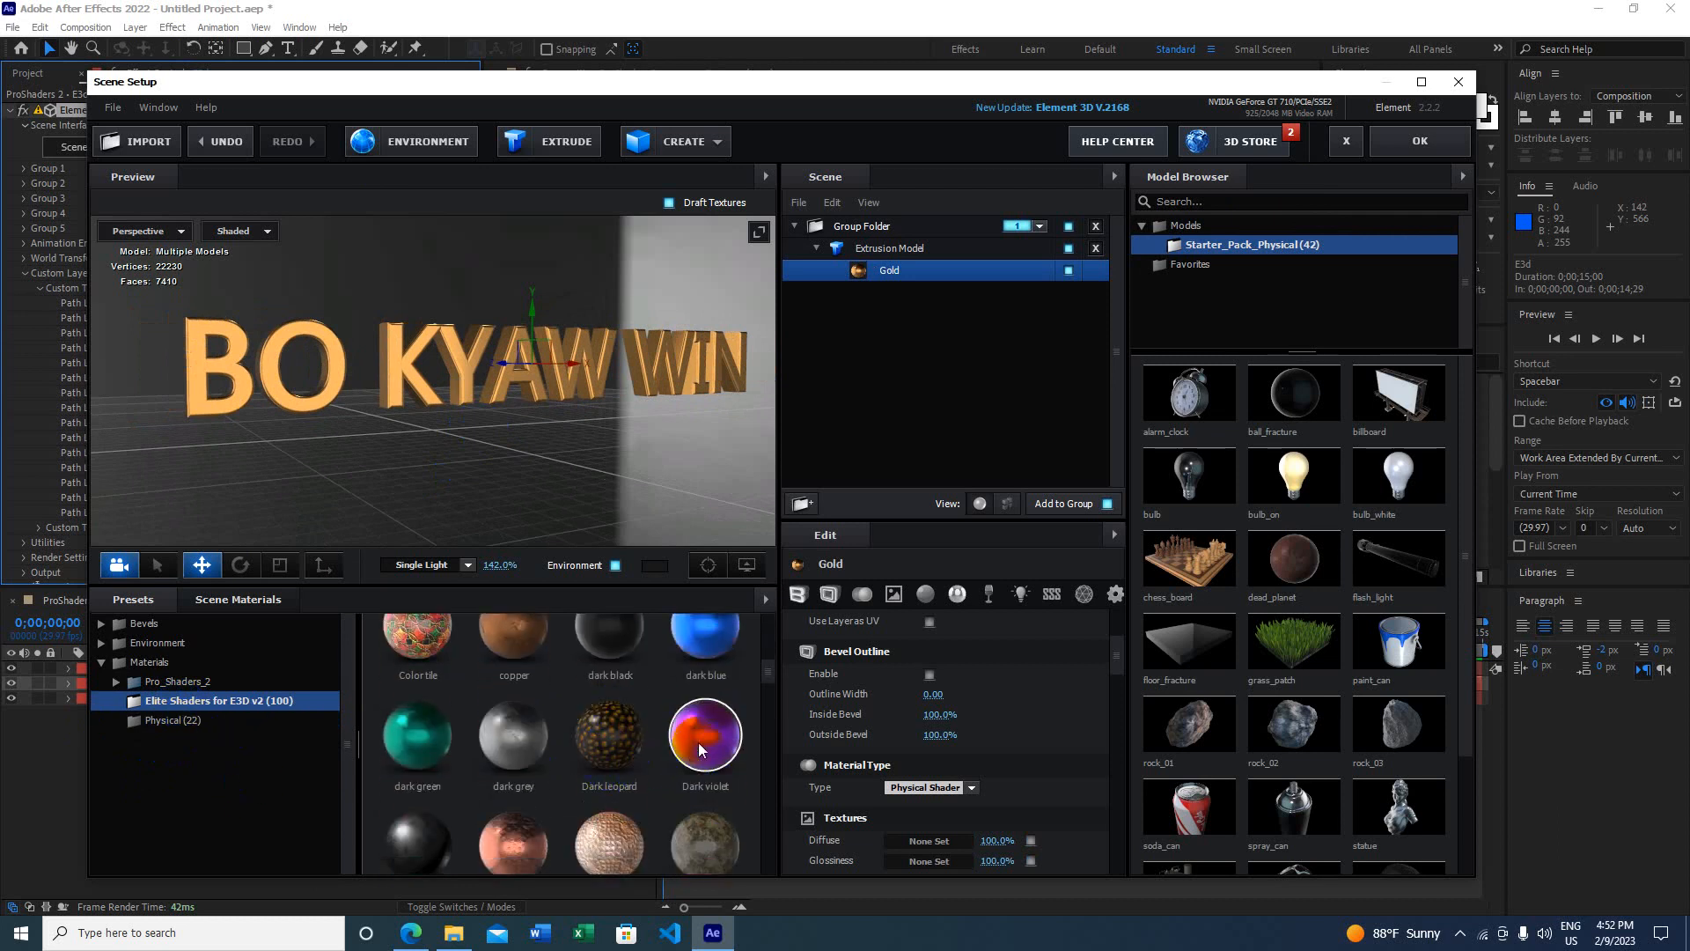
pyautogui.moveTo(704, 731); pyautogui.dragTo(570, 356)
pyautogui.moveTo(471, 438); pyautogui.dragTo(497, 484)
# Step: Apply the Sun material from Elite Shaders for E3D v2 to the text
pyautogui.scroll(-5, 624, 721)
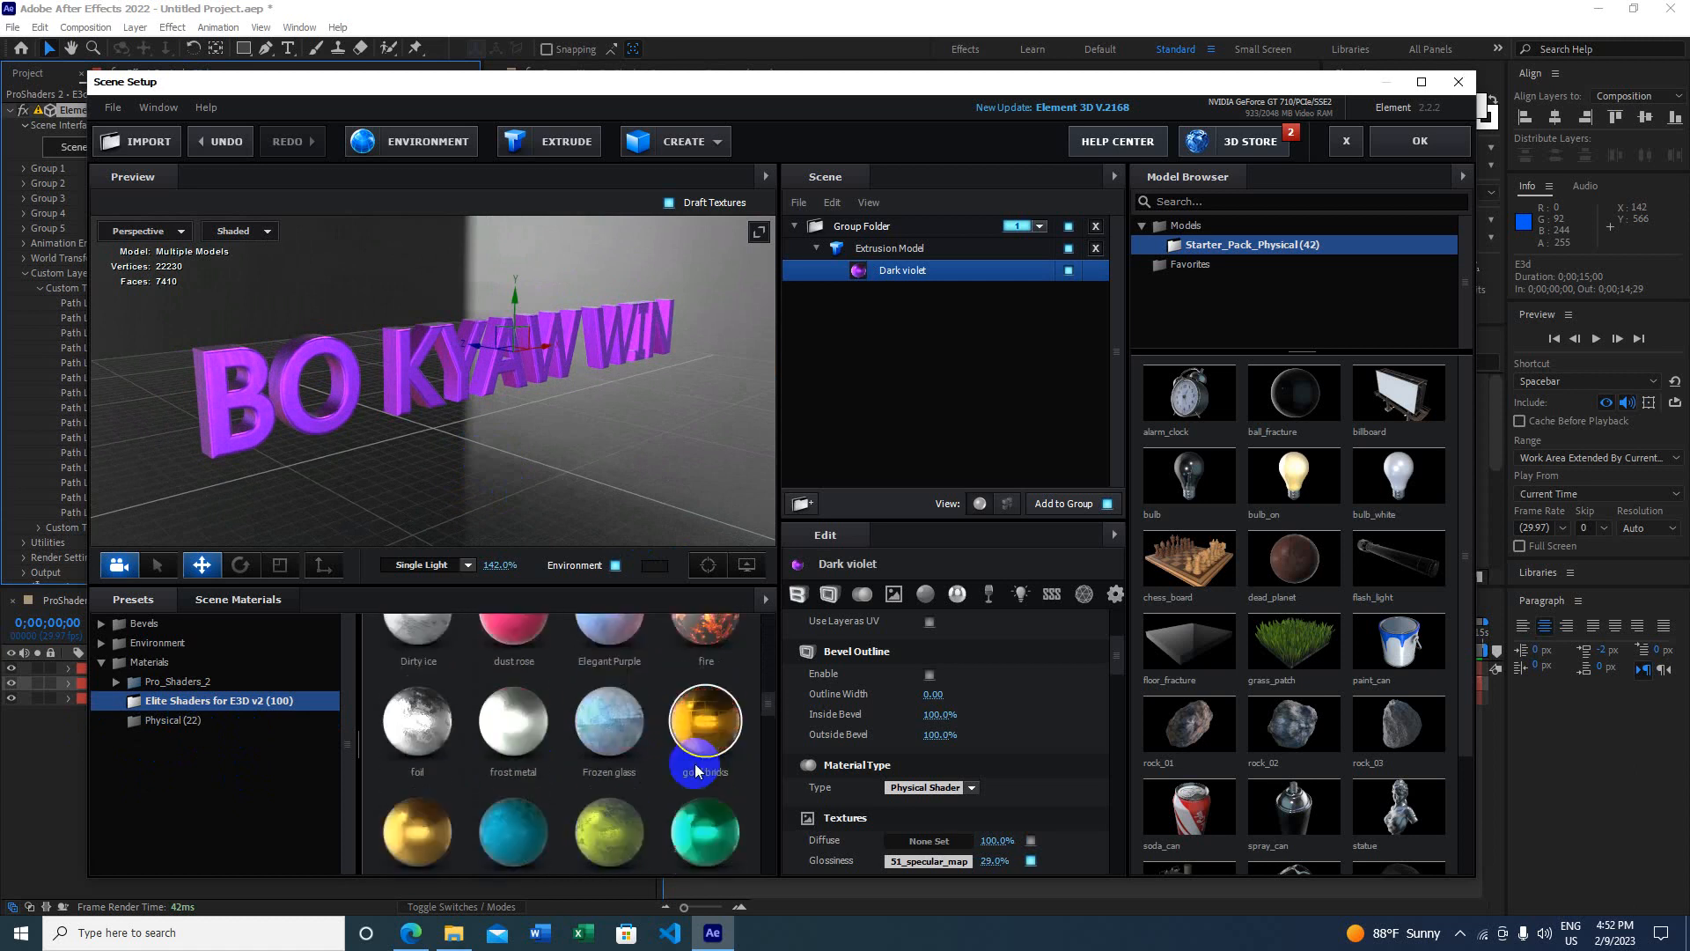
pyautogui.scroll(-2, 695, 757)
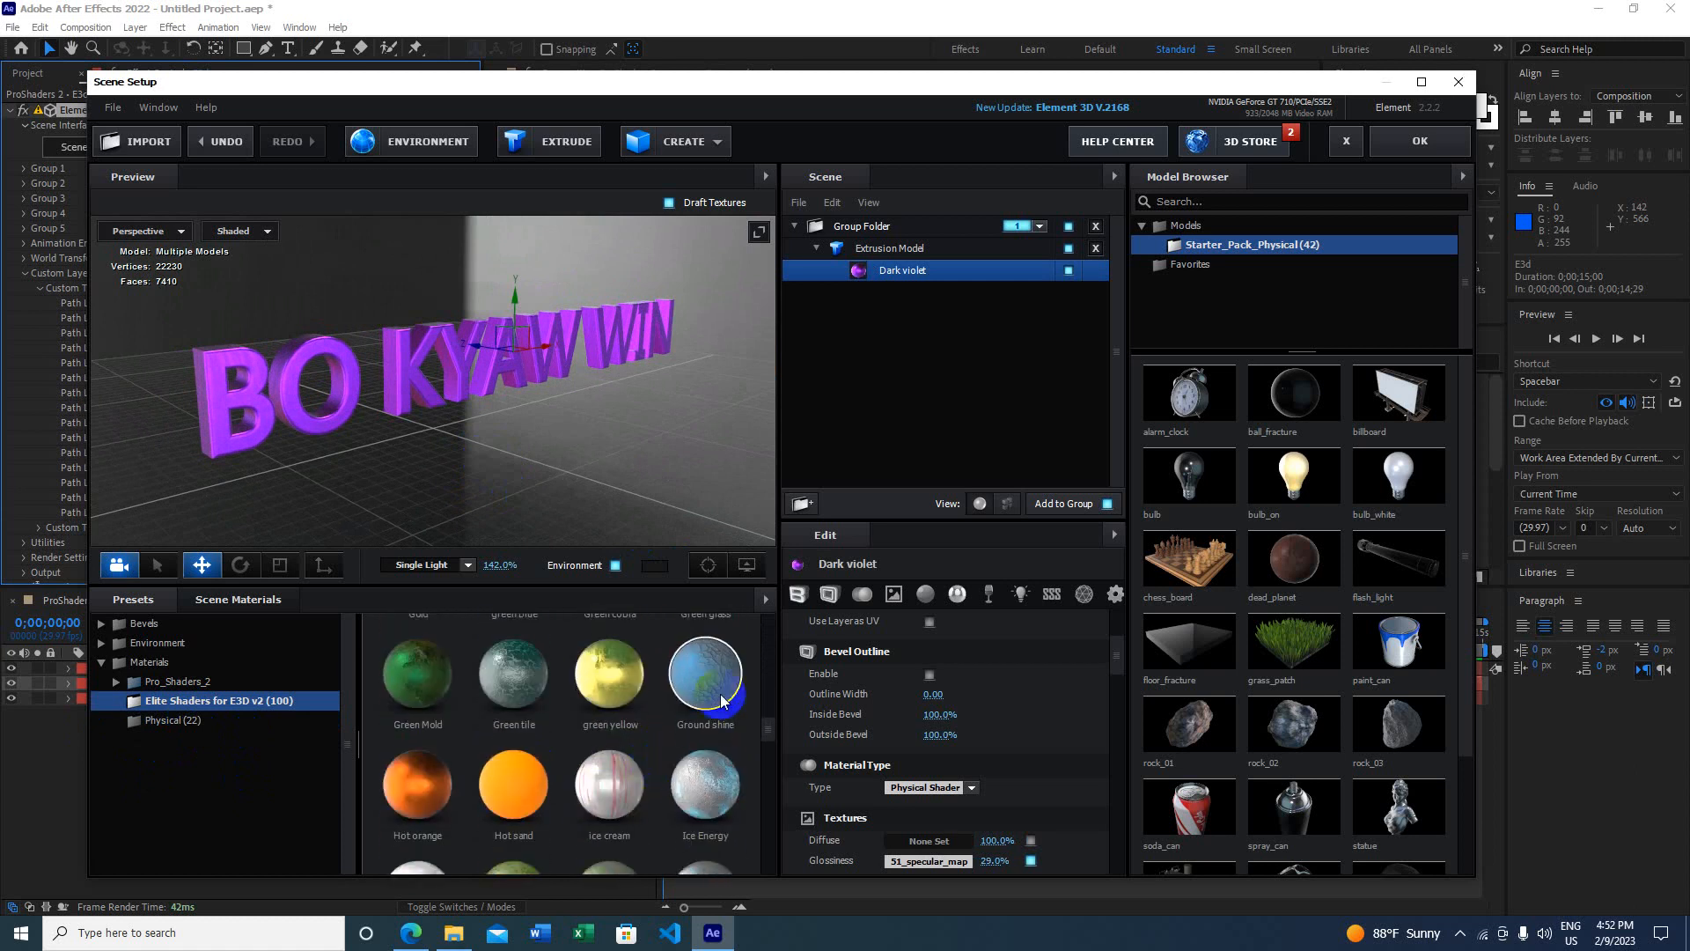
pyautogui.scroll(-5, 707, 699)
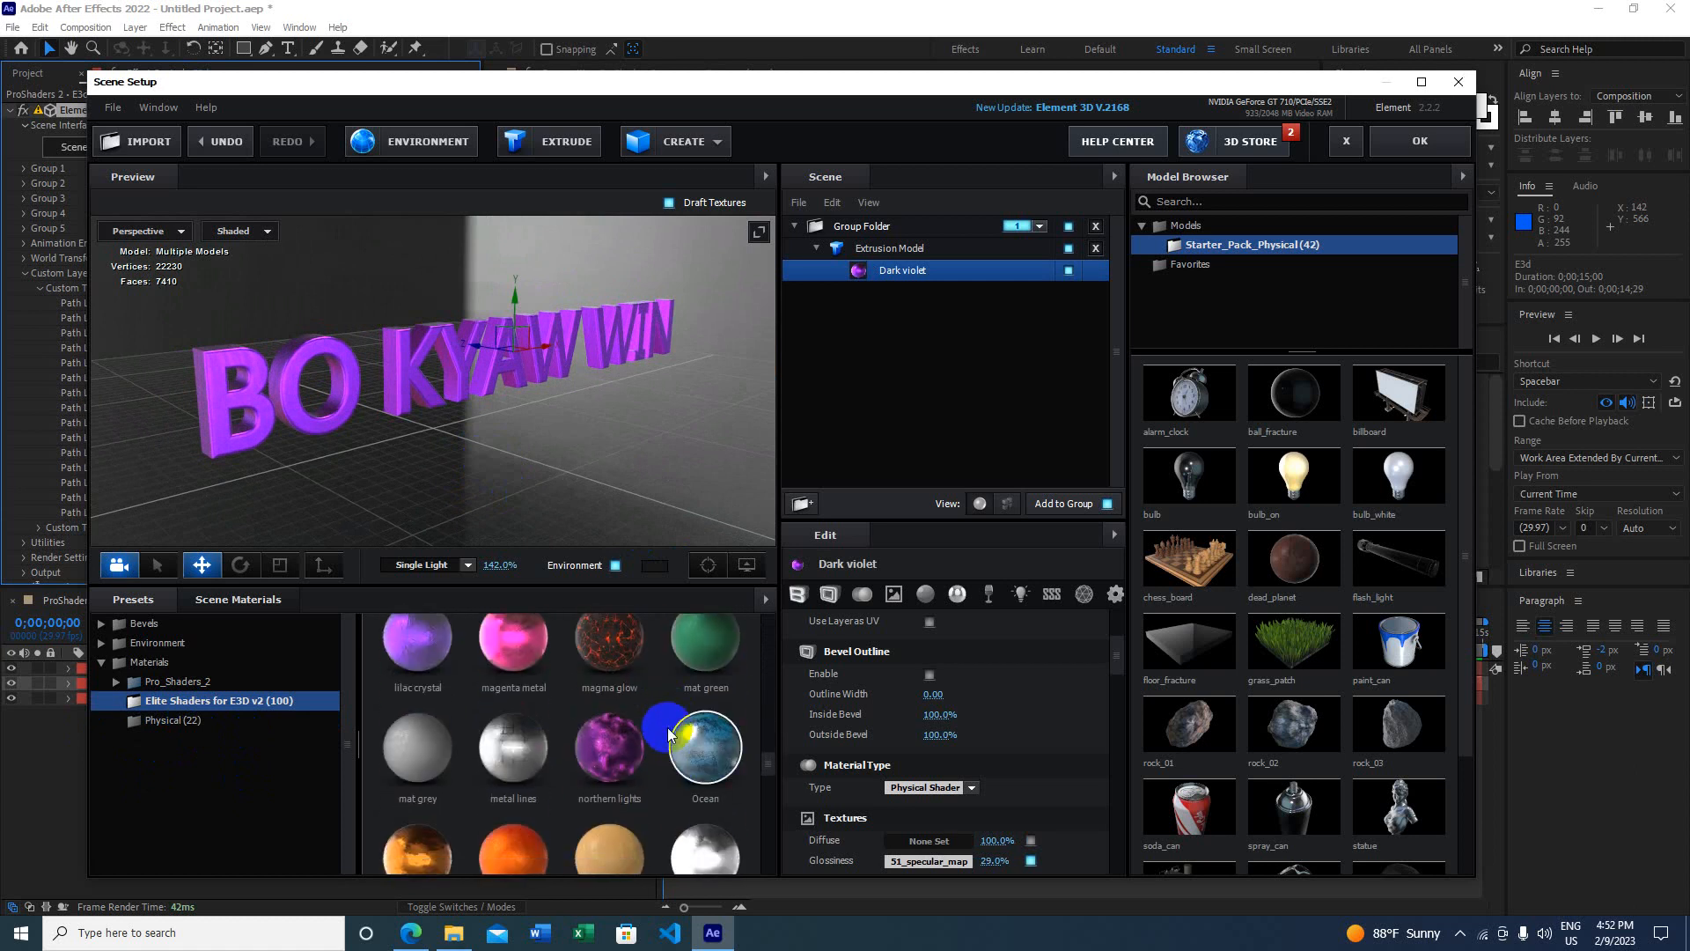
pyautogui.scroll(-3, 633, 704)
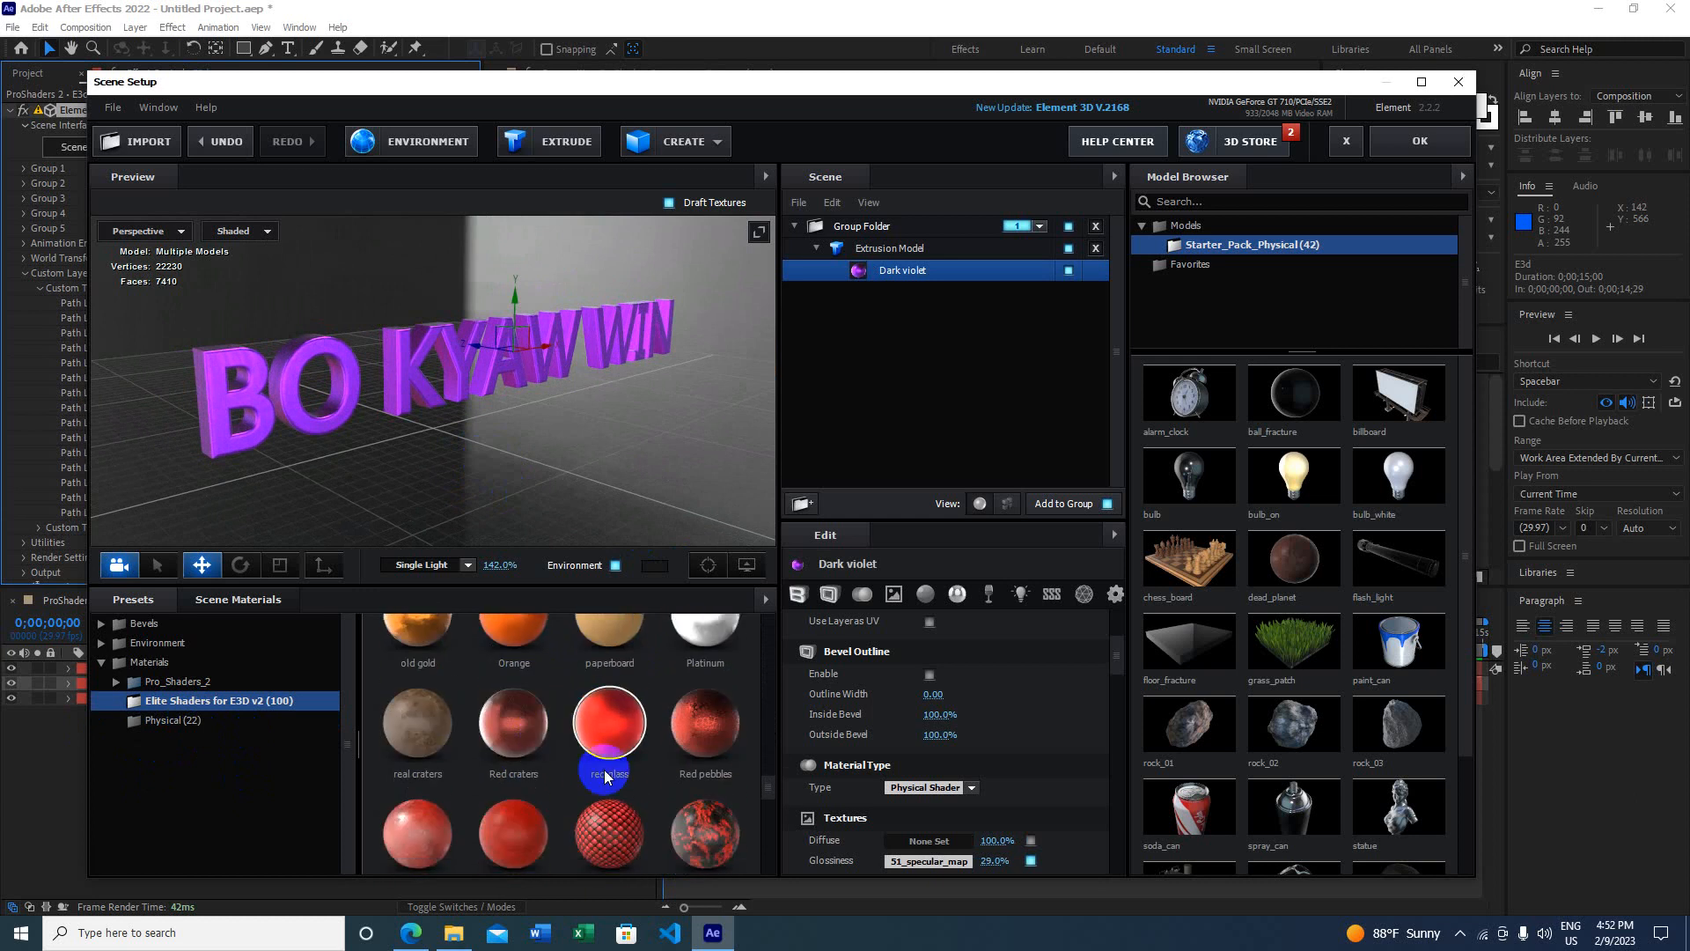
pyautogui.scroll(-5, 664, 815)
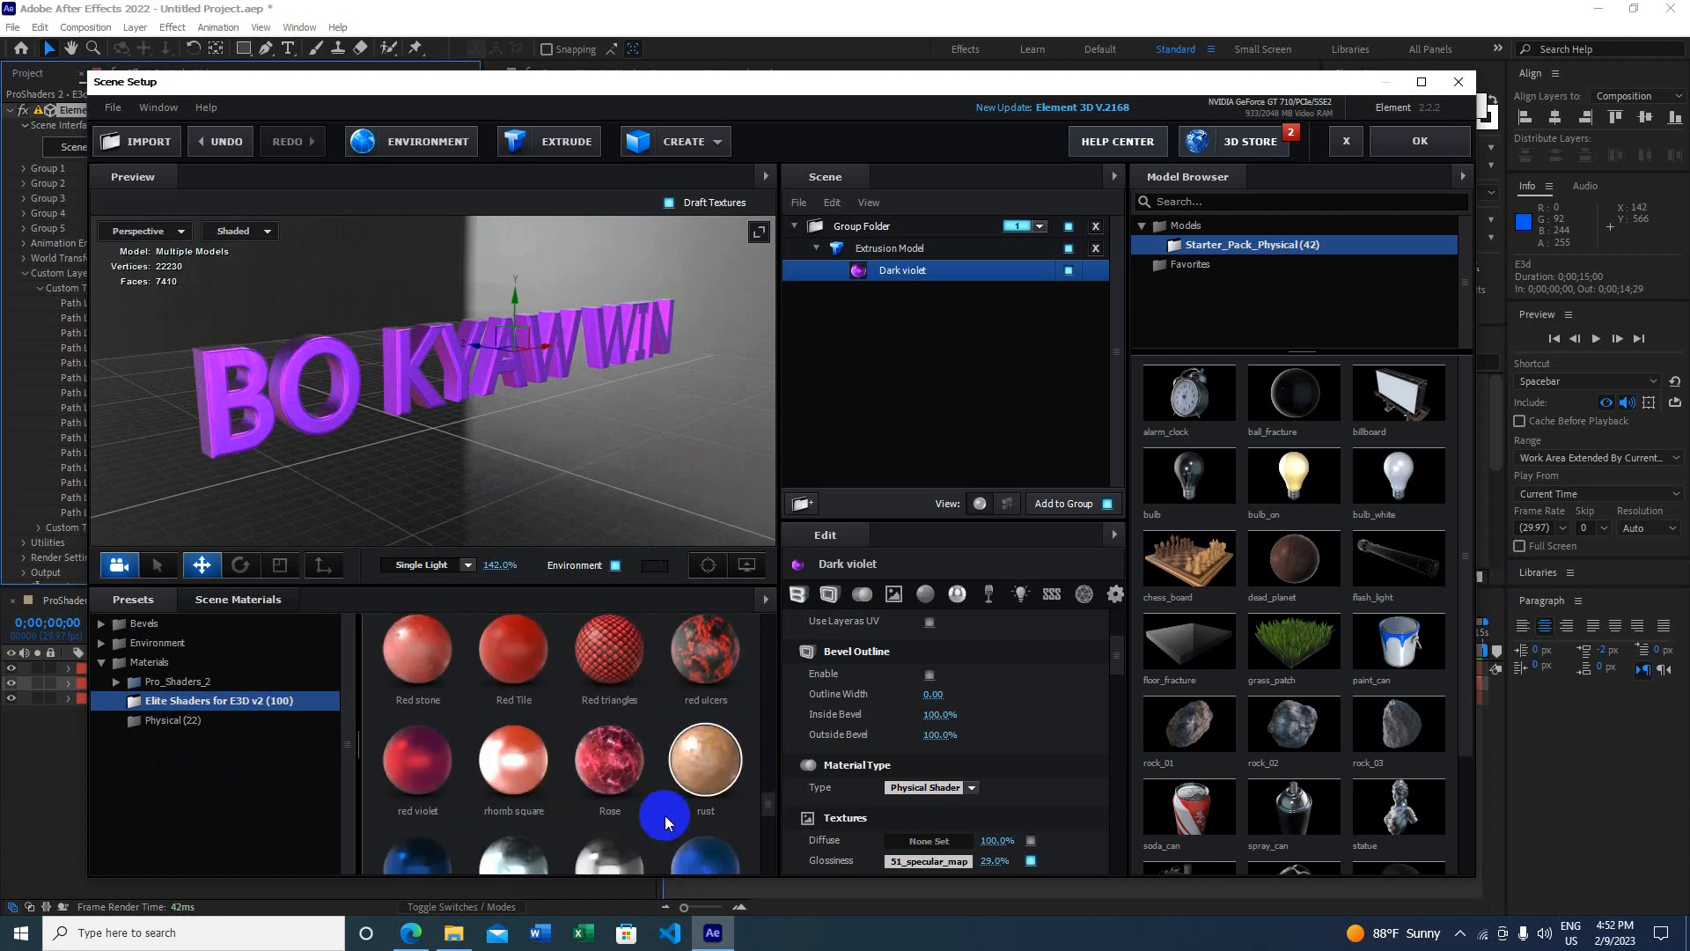
pyautogui.scroll(-1, 669, 815)
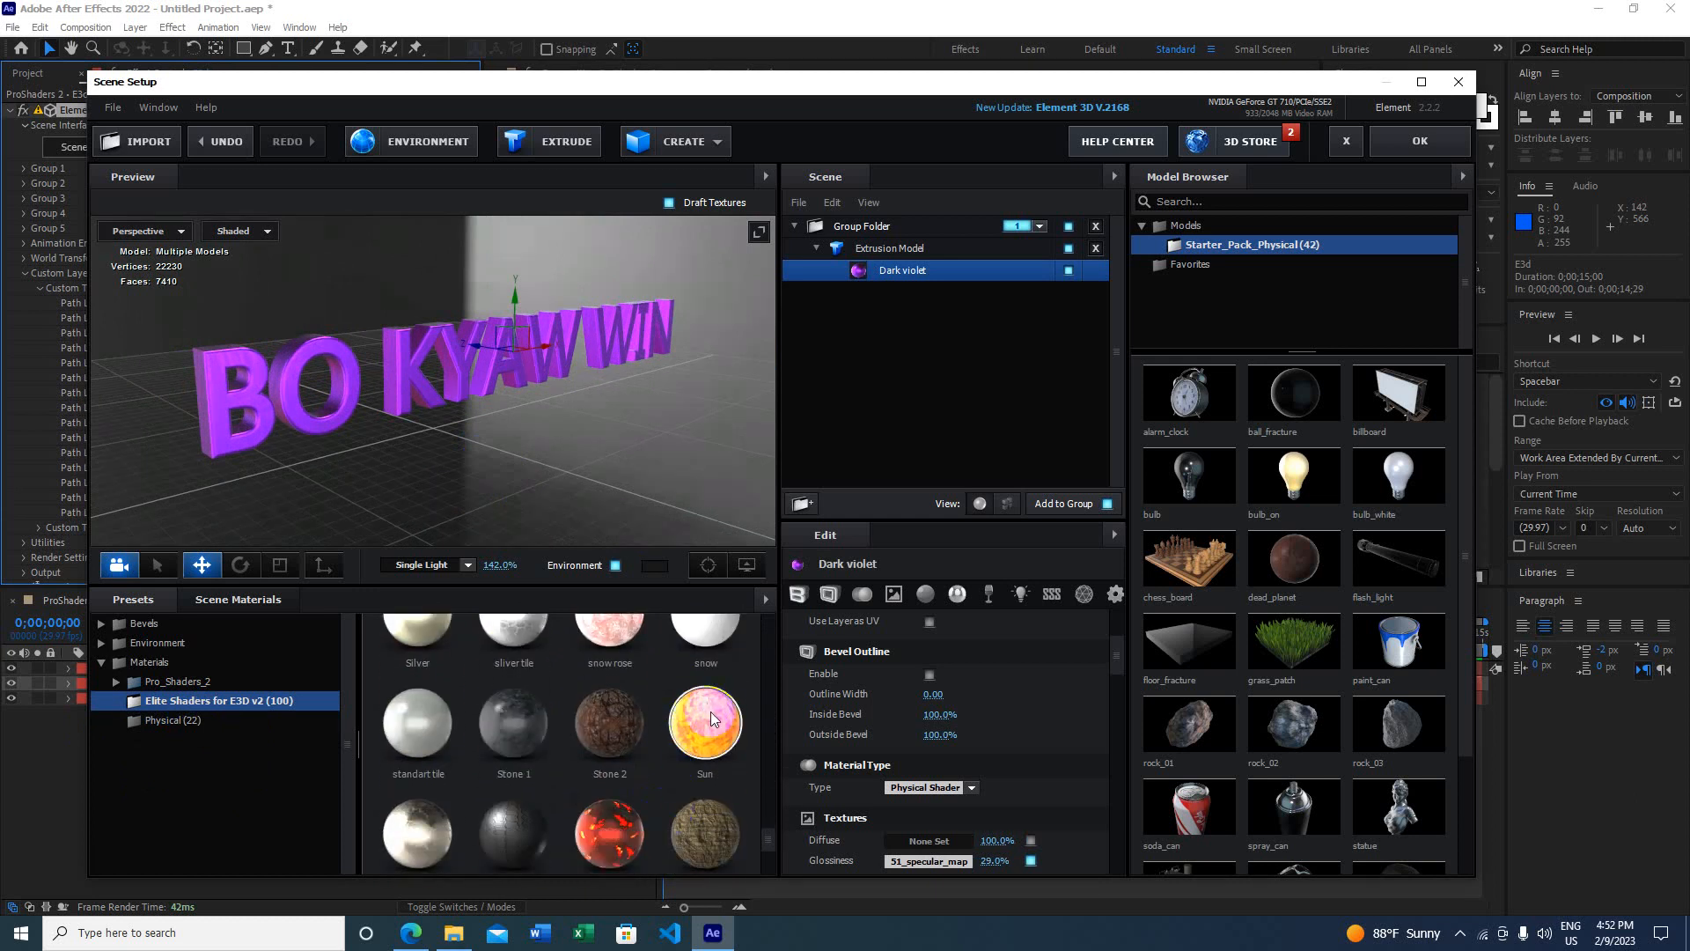
pyautogui.moveTo(711, 727); pyautogui.dragTo(483, 401)
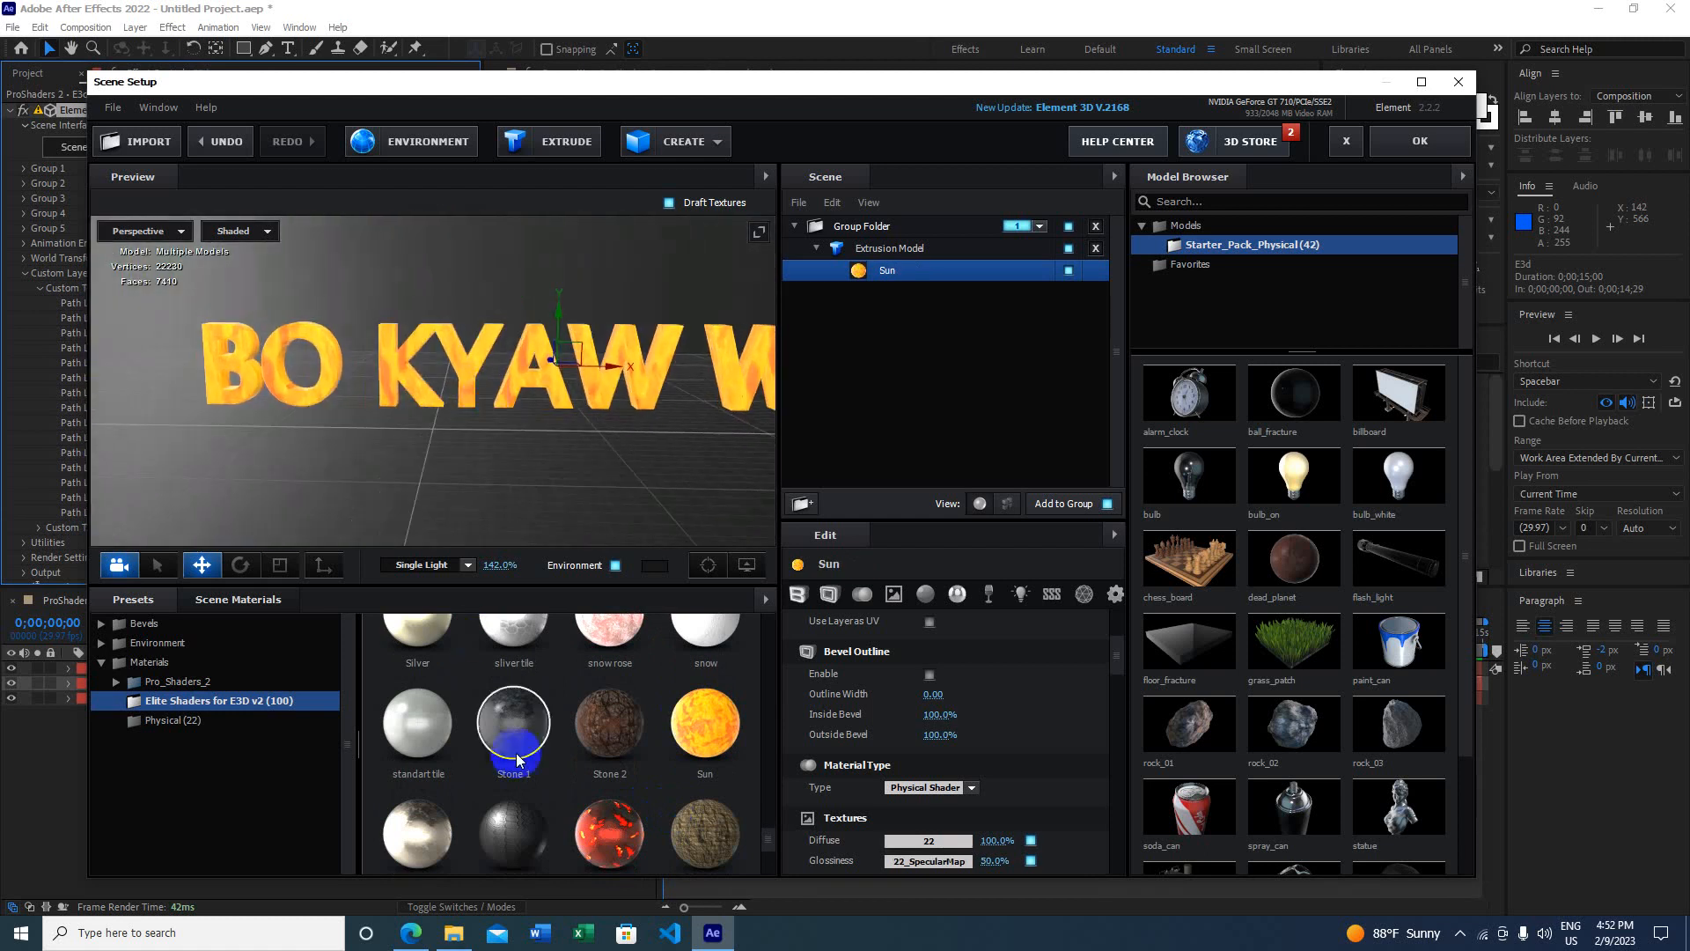
# Step: Apply the Stone 2 material and orbit the preview to face the text
pyautogui.moveTo(620, 713); pyautogui.dragTo(532, 361)
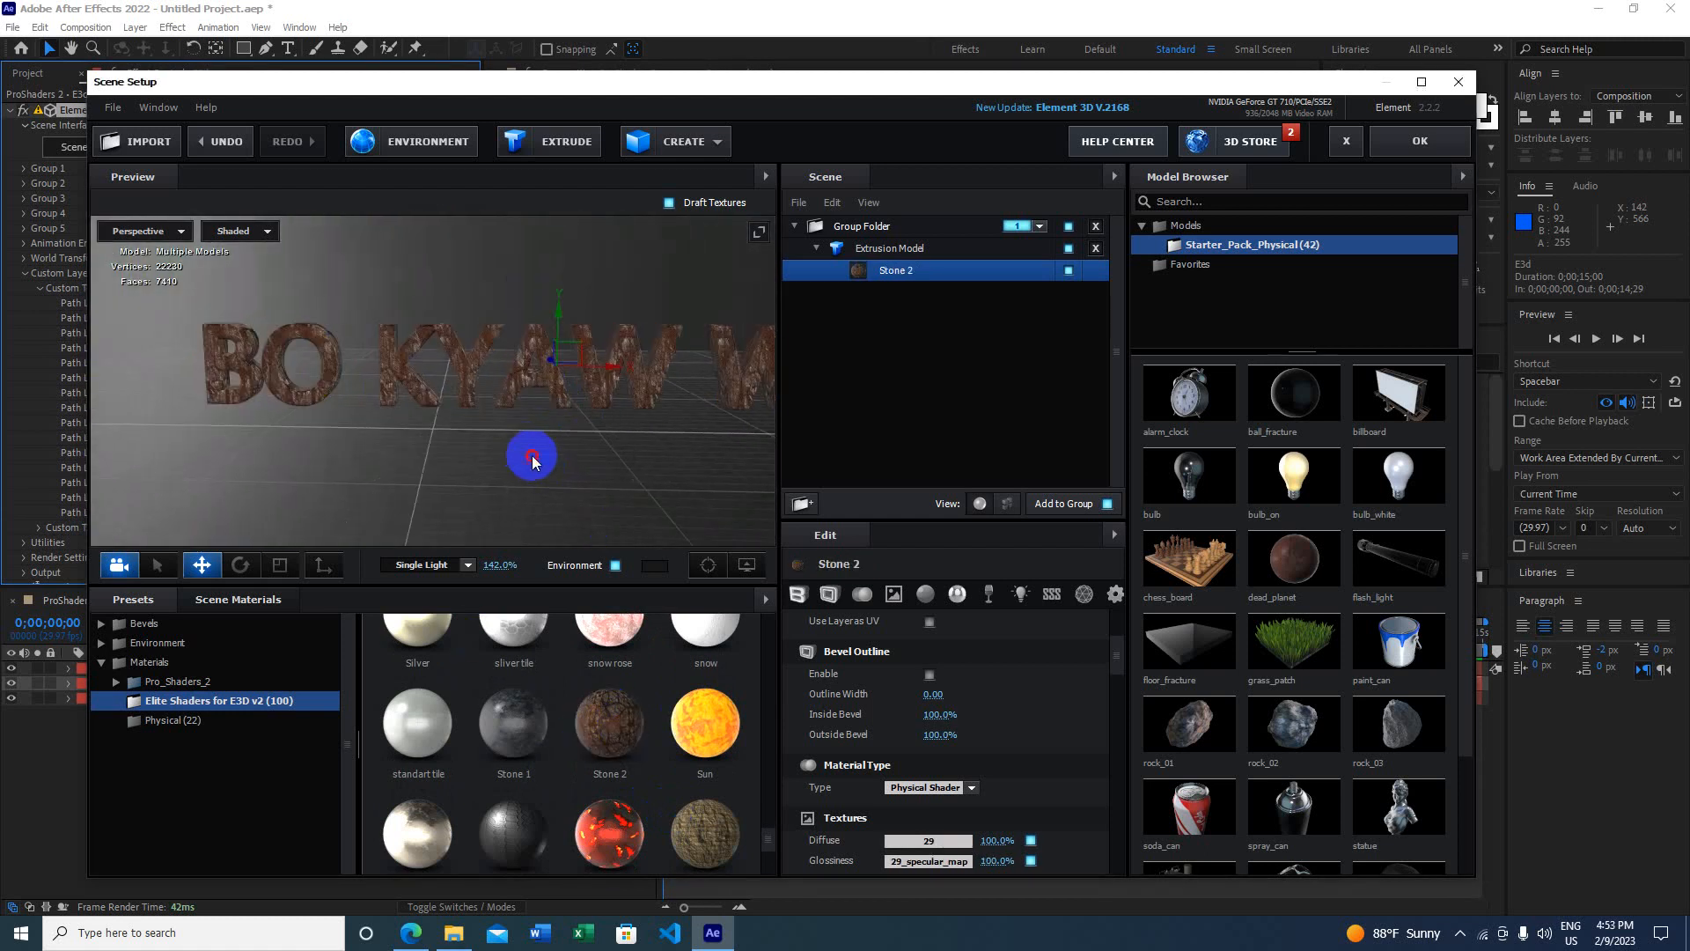
pyautogui.moveTo(528, 453); pyautogui.dragTo(440, 474)
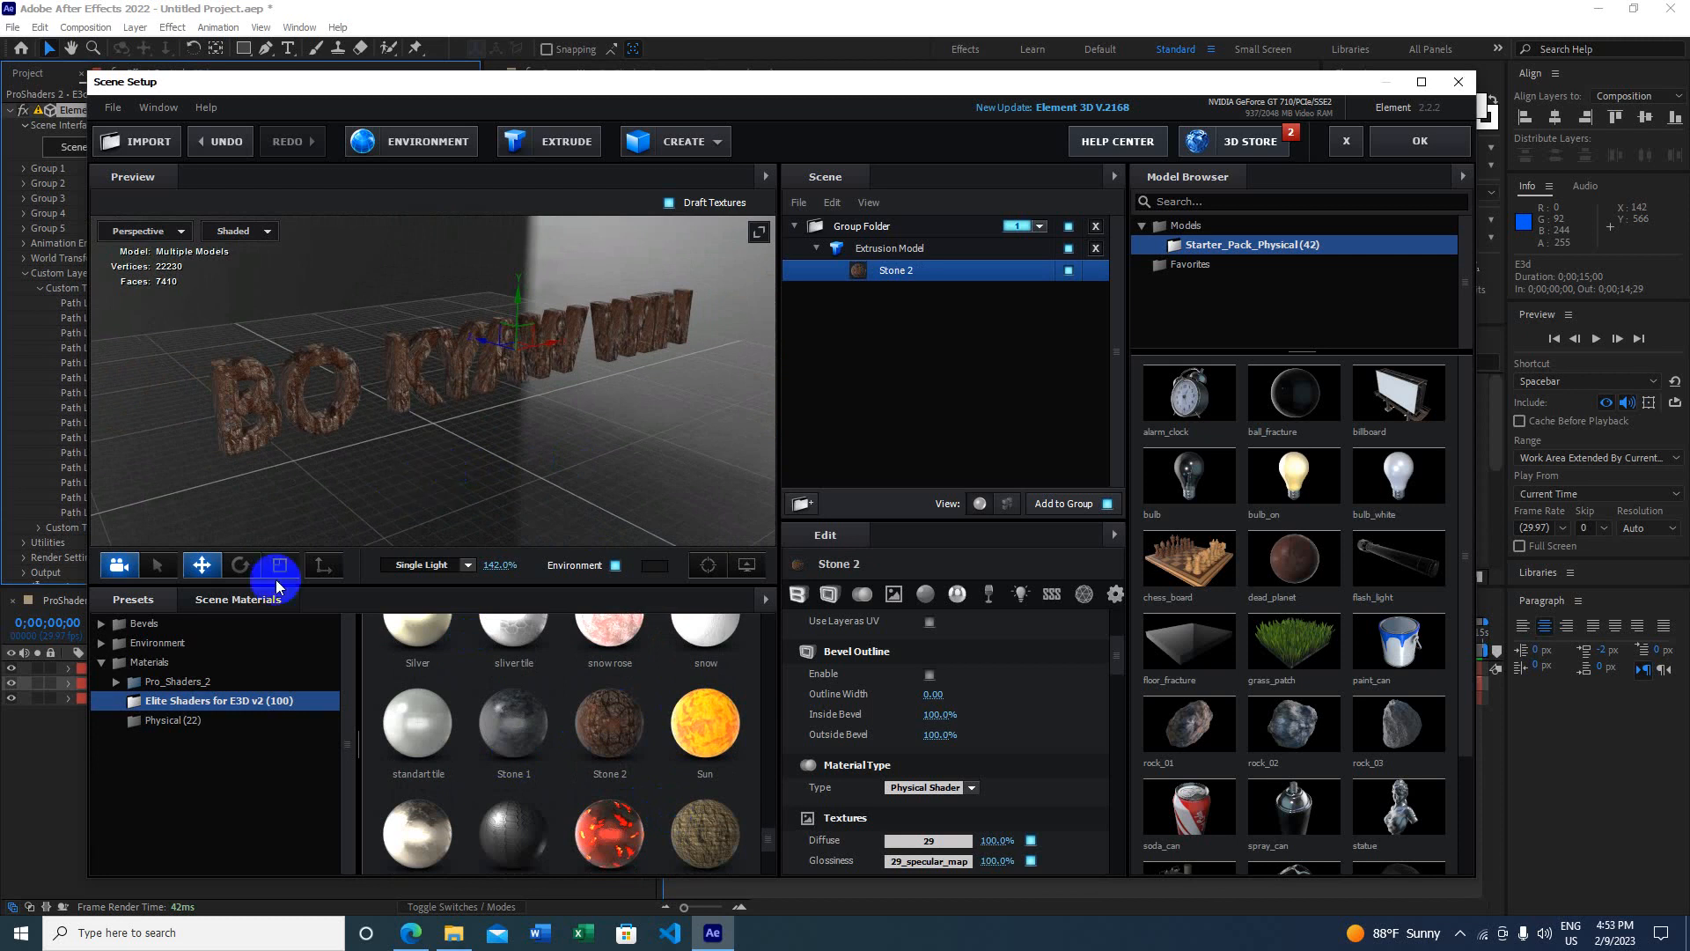
pyautogui.moveTo(592, 426)
pyautogui.mouseDown()
pyautogui.moveTo(540, 434)
pyautogui.moveTo(511, 402)
pyautogui.moveTo(558, 362)
pyautogui.moveTo(591, 388)
pyautogui.moveTo(590, 410)
pyautogui.mouseUp()
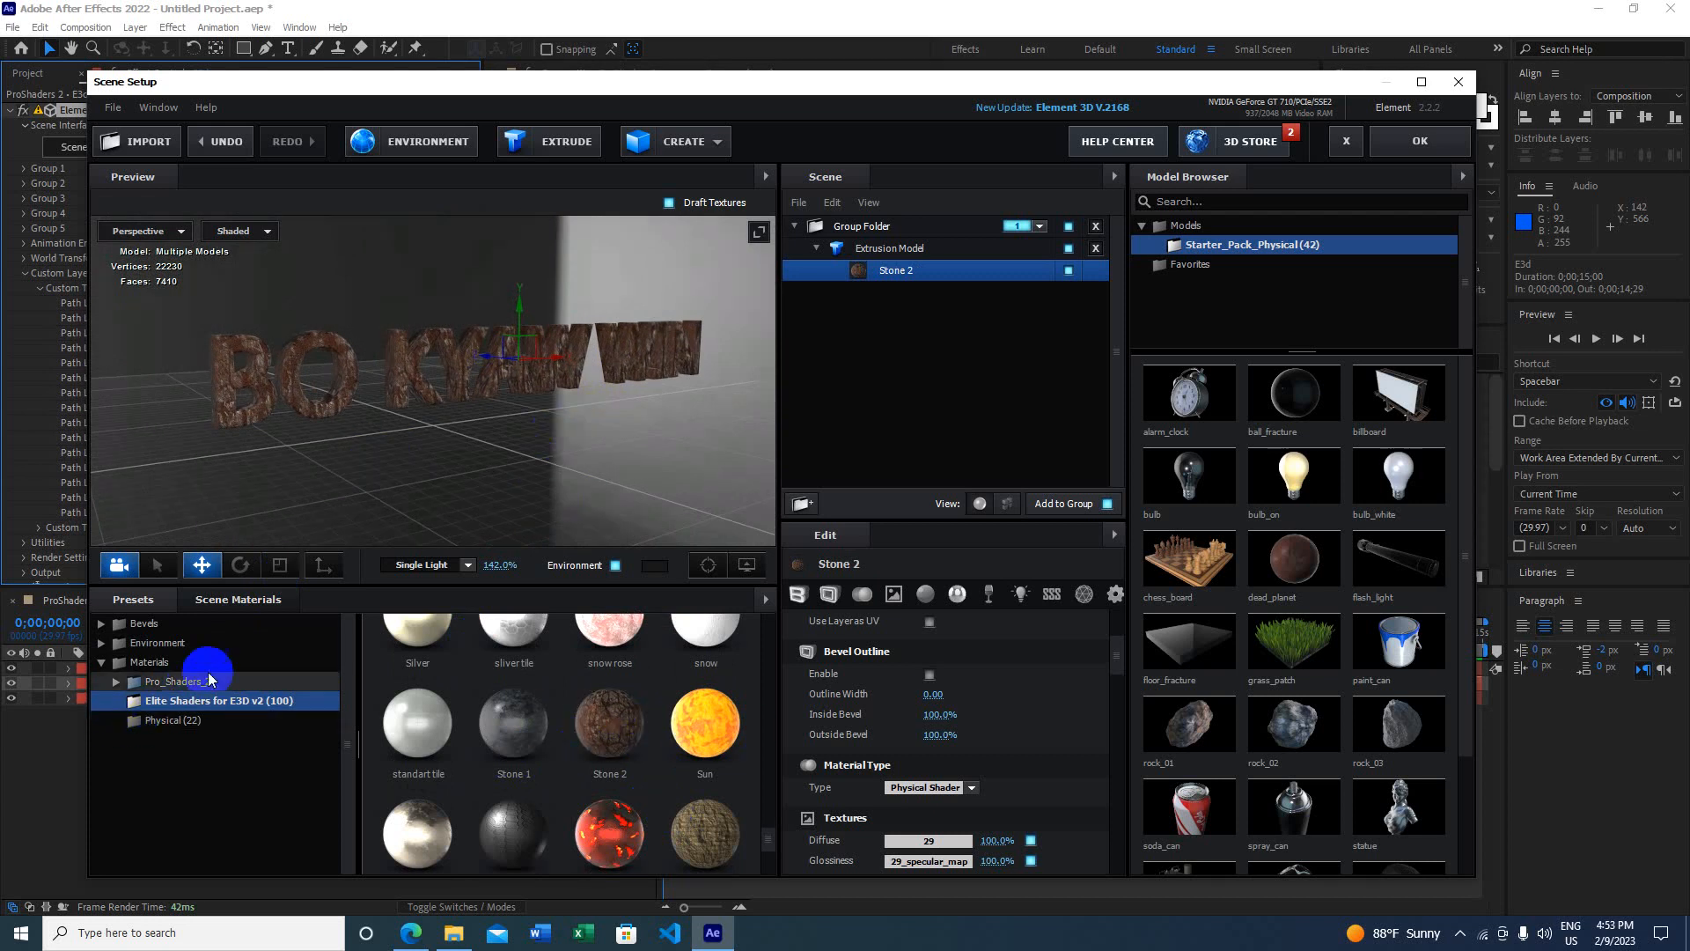
pyautogui.doubleClick(183, 681)
pyautogui.click(184, 701)
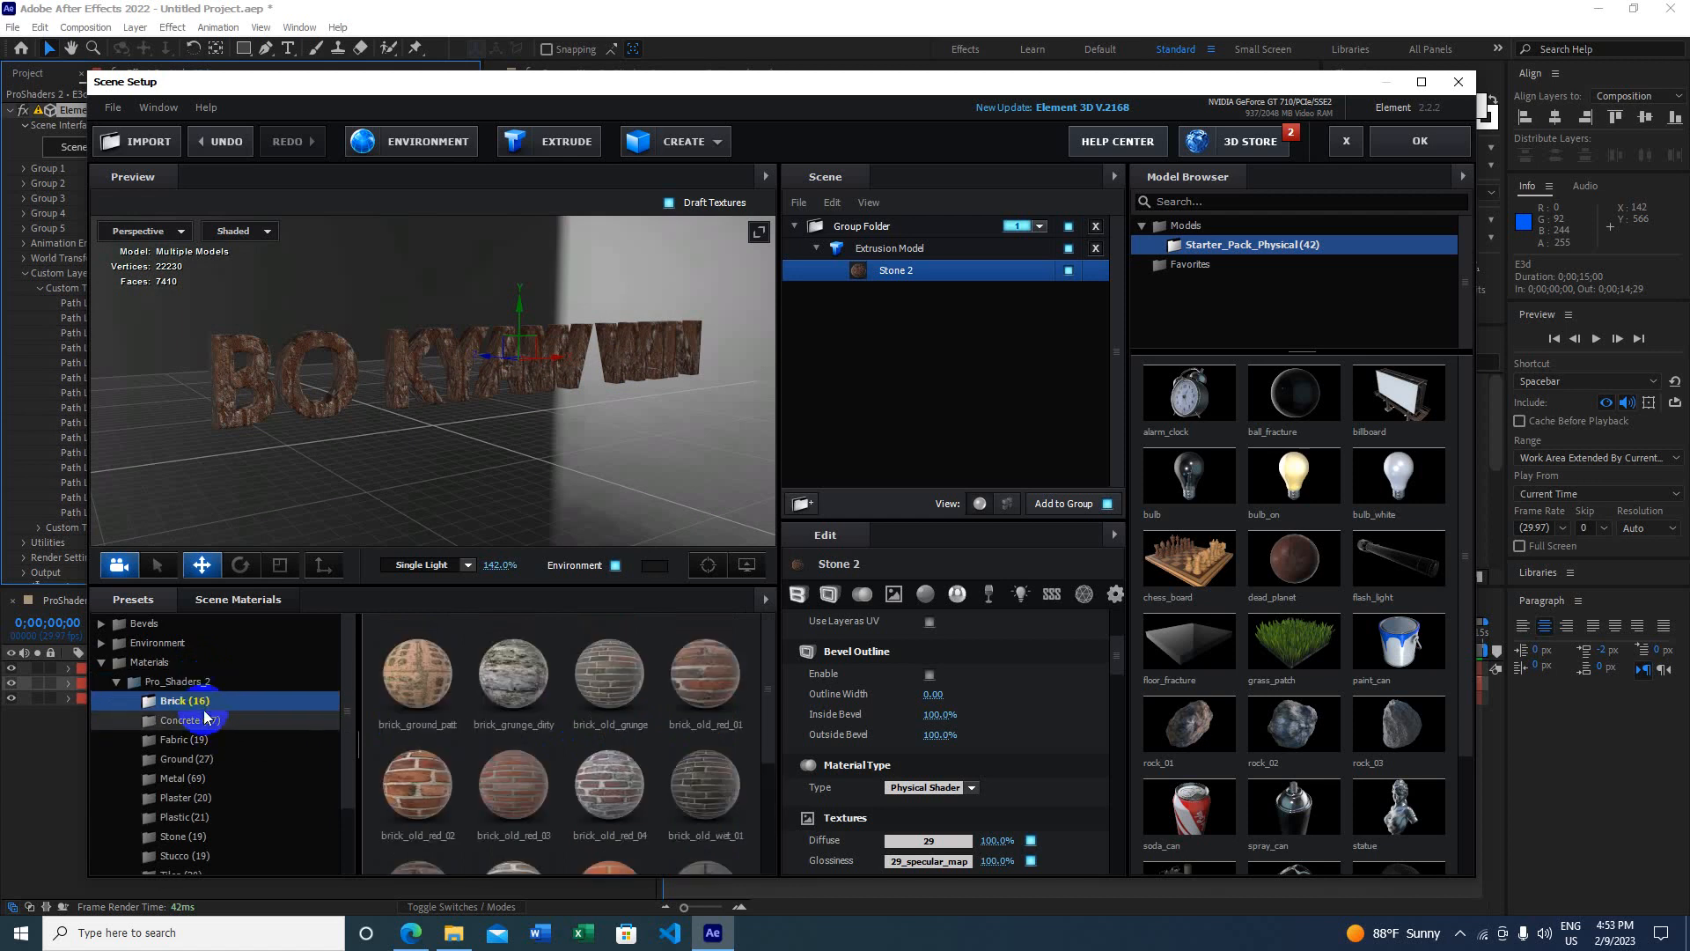
pyautogui.scroll(-1, 474, 723)
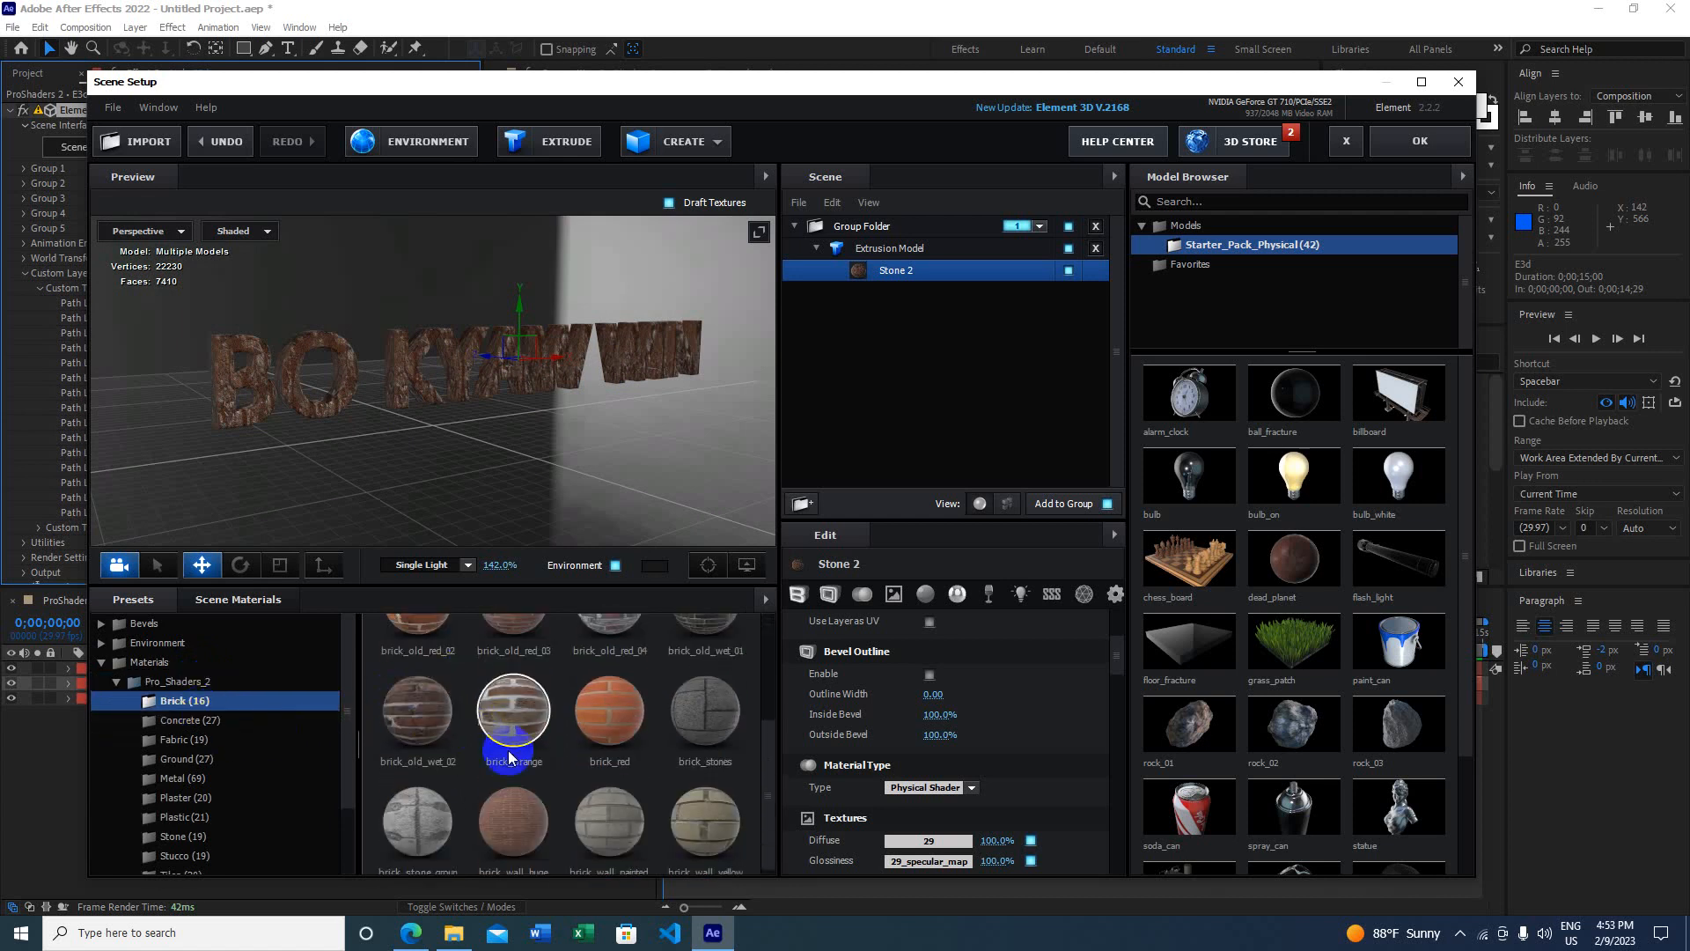
pyautogui.scroll(1, 510, 752)
pyautogui.click(432, 663)
pyautogui.moveTo(433, 663); pyautogui.dragTo(461, 381)
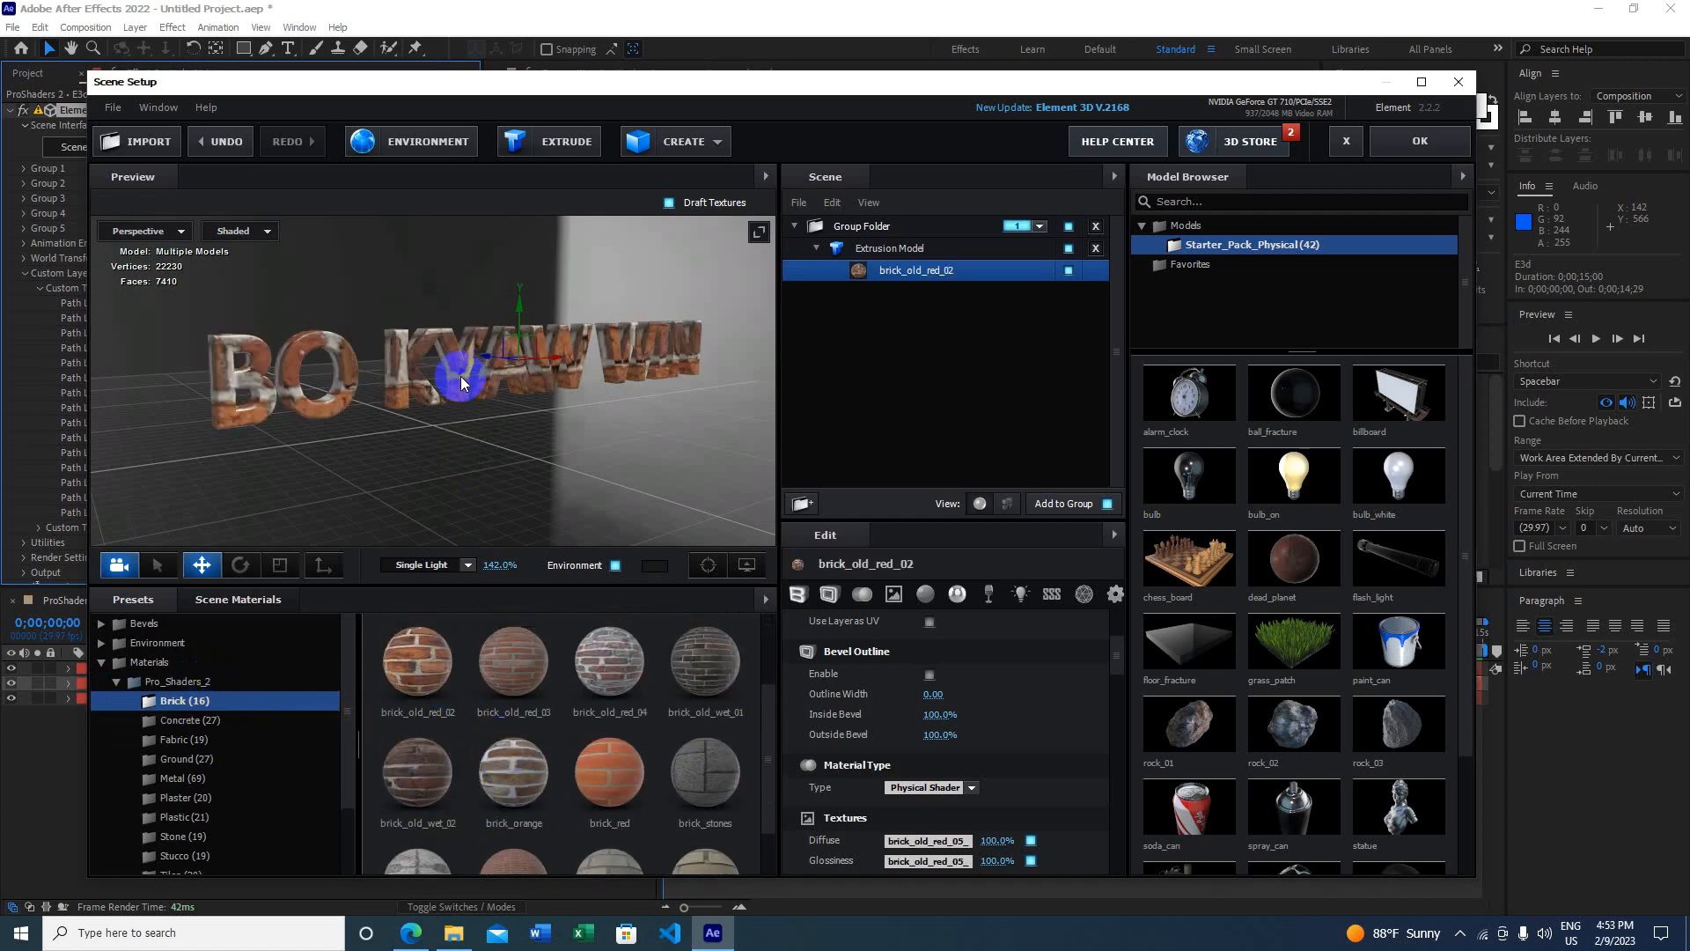
pyautogui.scroll(-1, 544, 713)
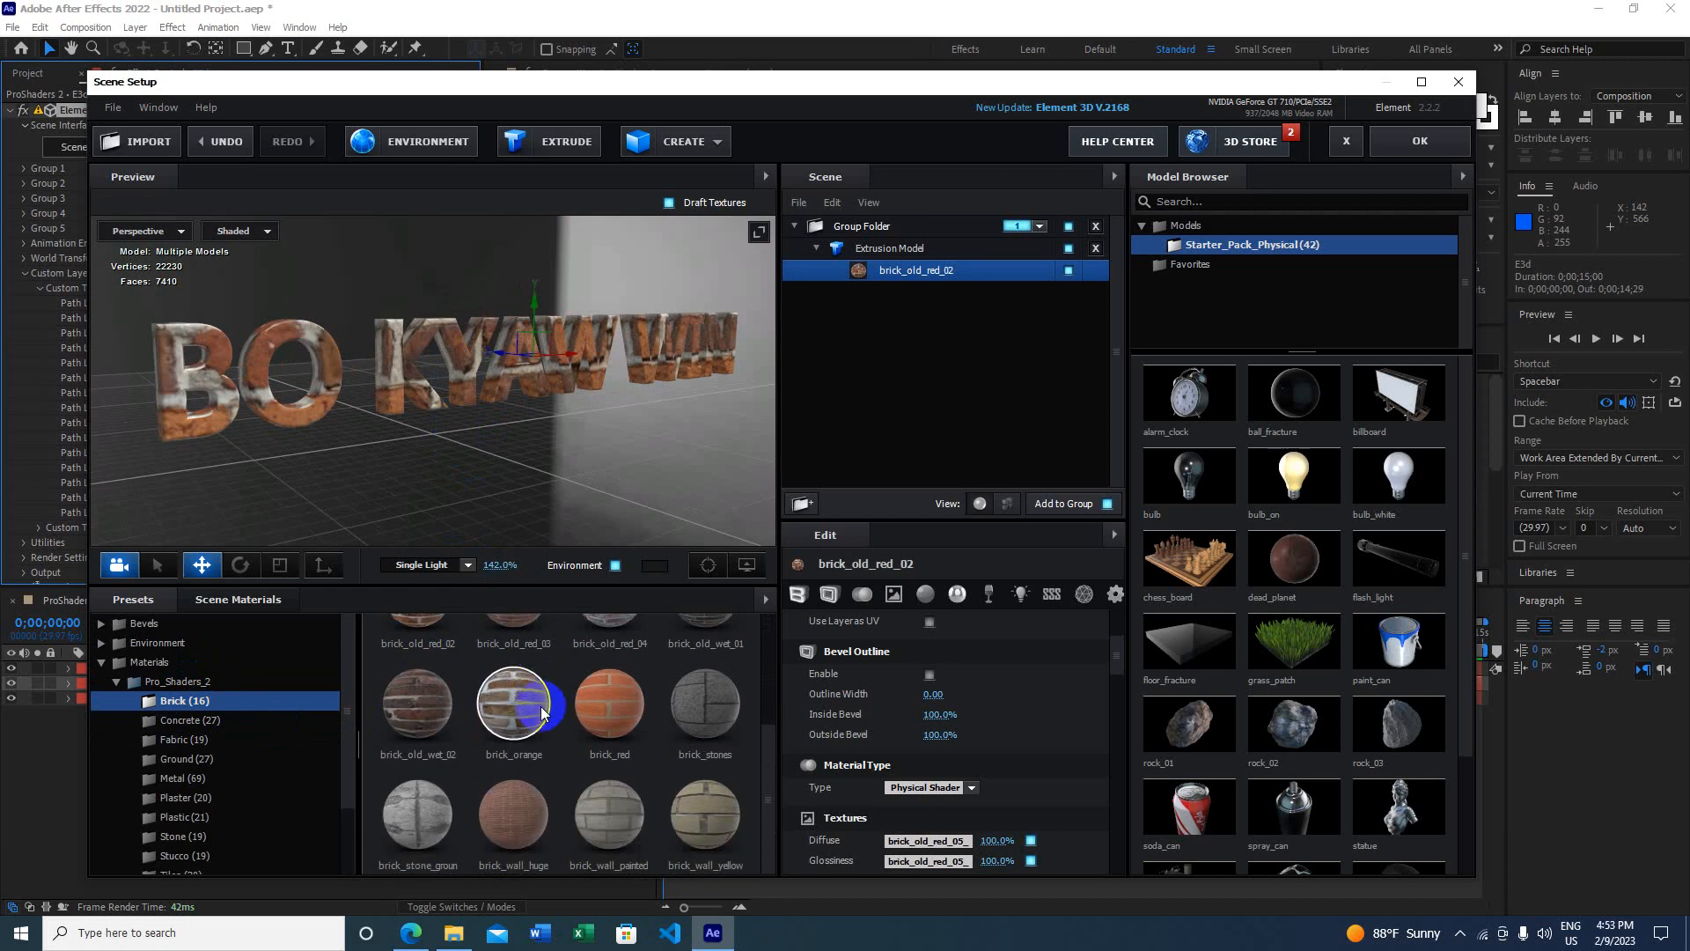
pyautogui.moveTo(698, 728); pyautogui.dragTo(535, 358)
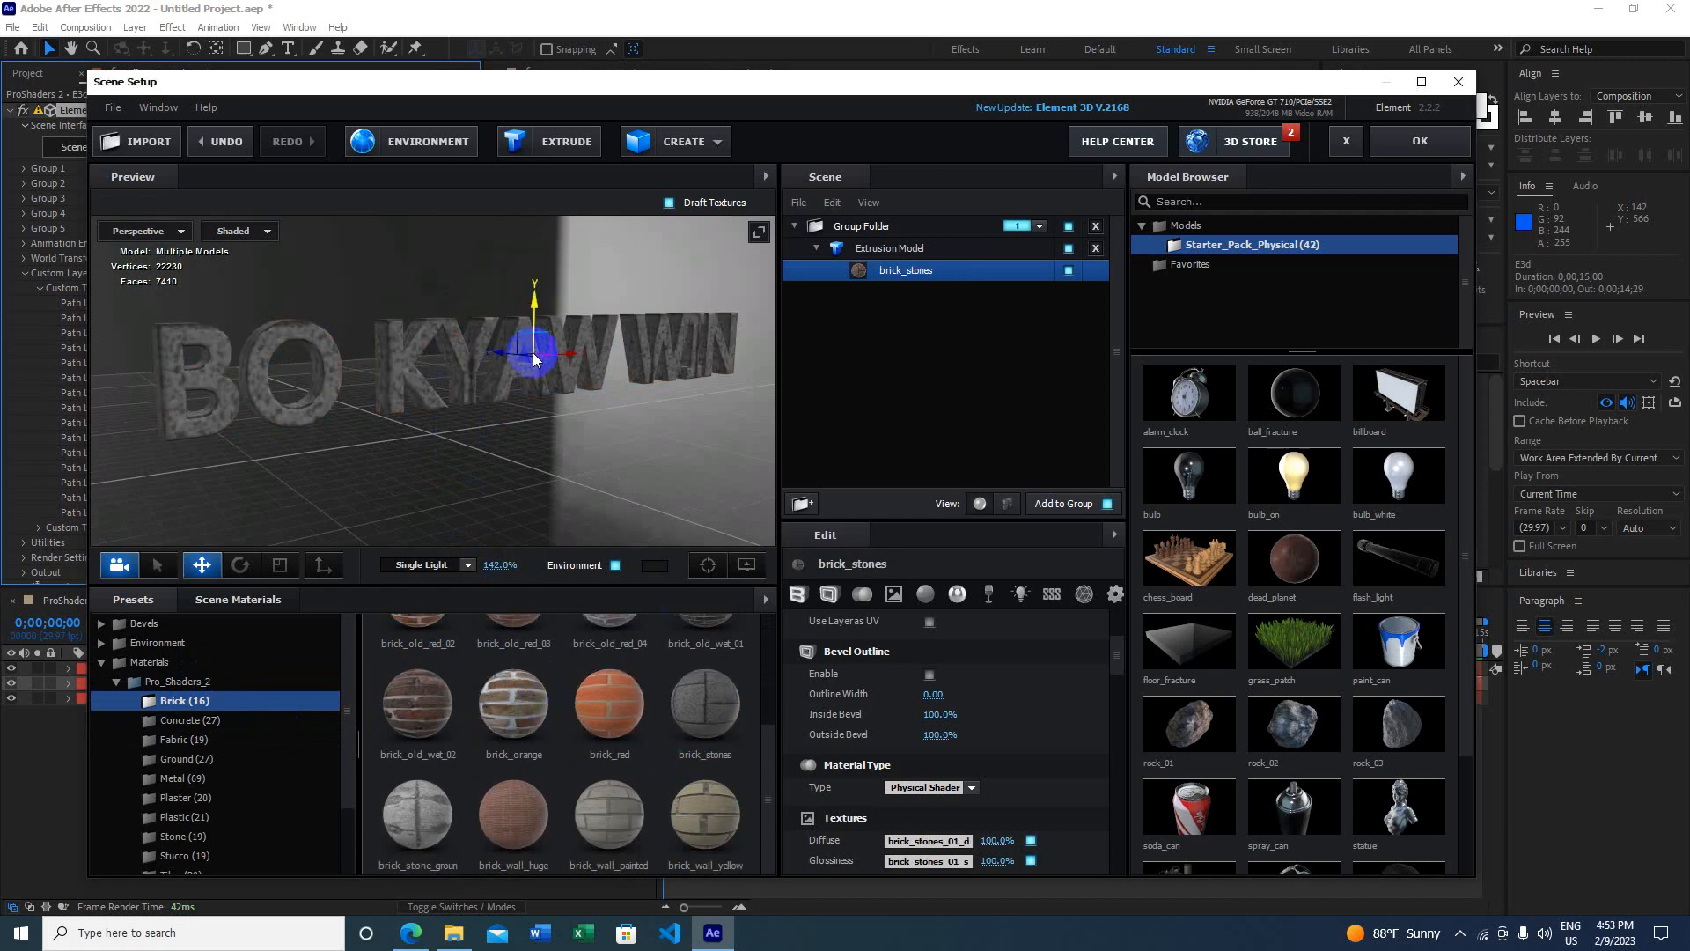
# Step: Browse the Ground materials, collapse Pro_Shaders_2, and bring the Edge download page forward
pyautogui.click(213, 759)
pyautogui.scroll(-3, 491, 736)
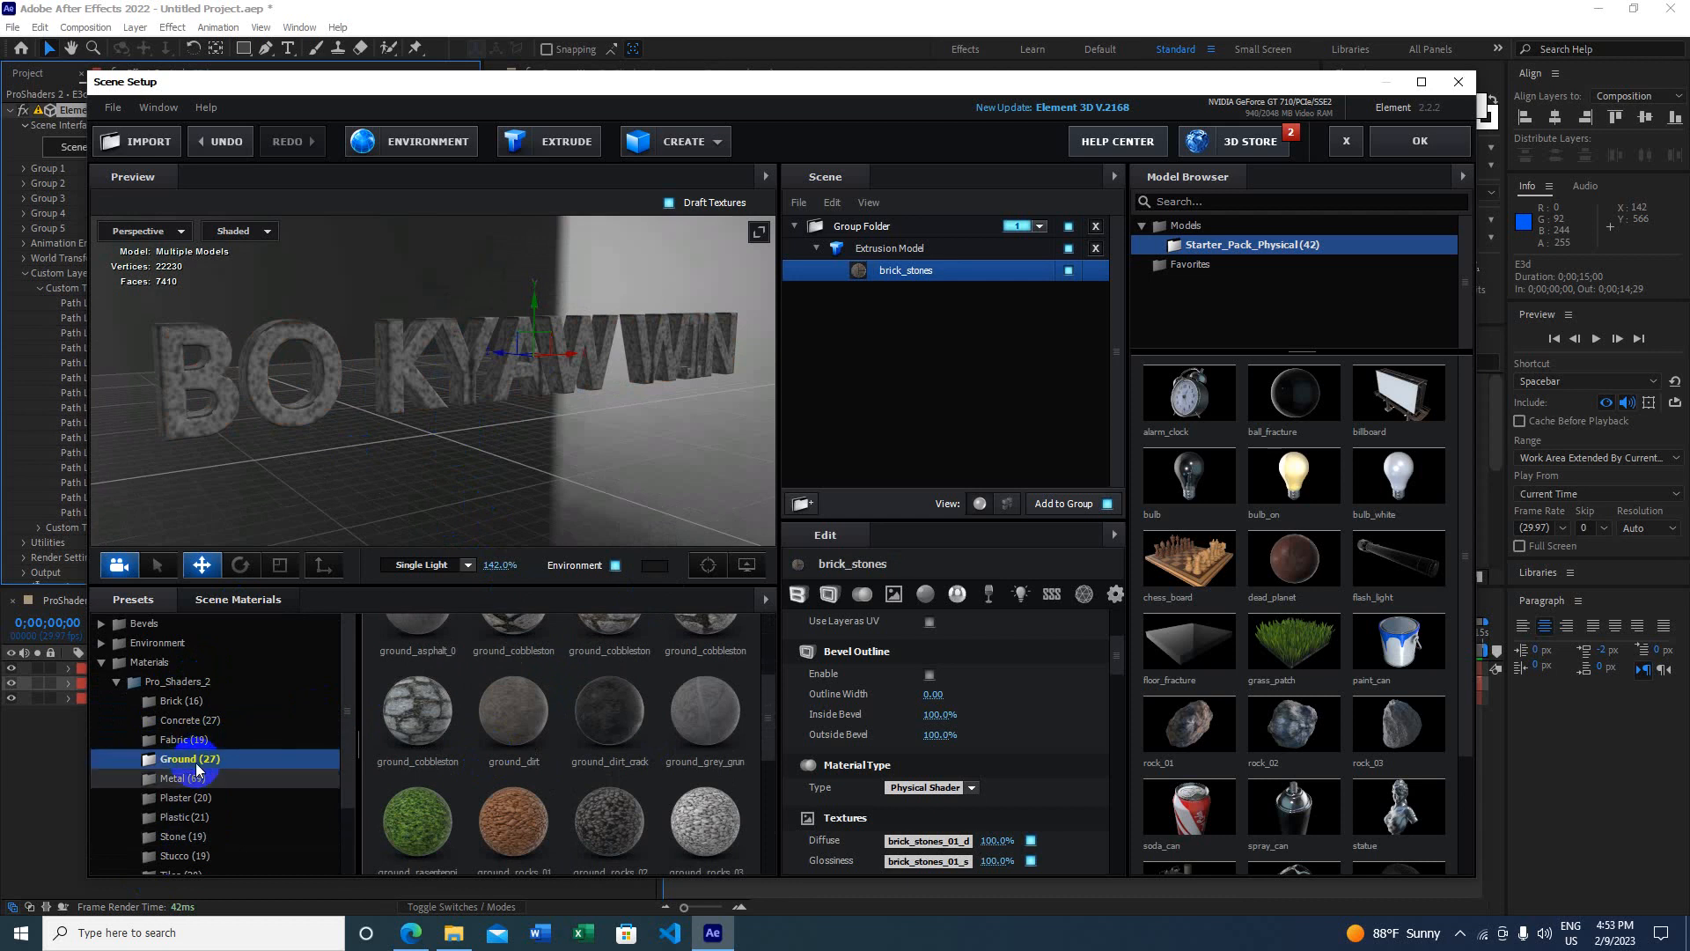
pyautogui.scroll(-2, 234, 792)
pyautogui.scroll(2, 234, 806)
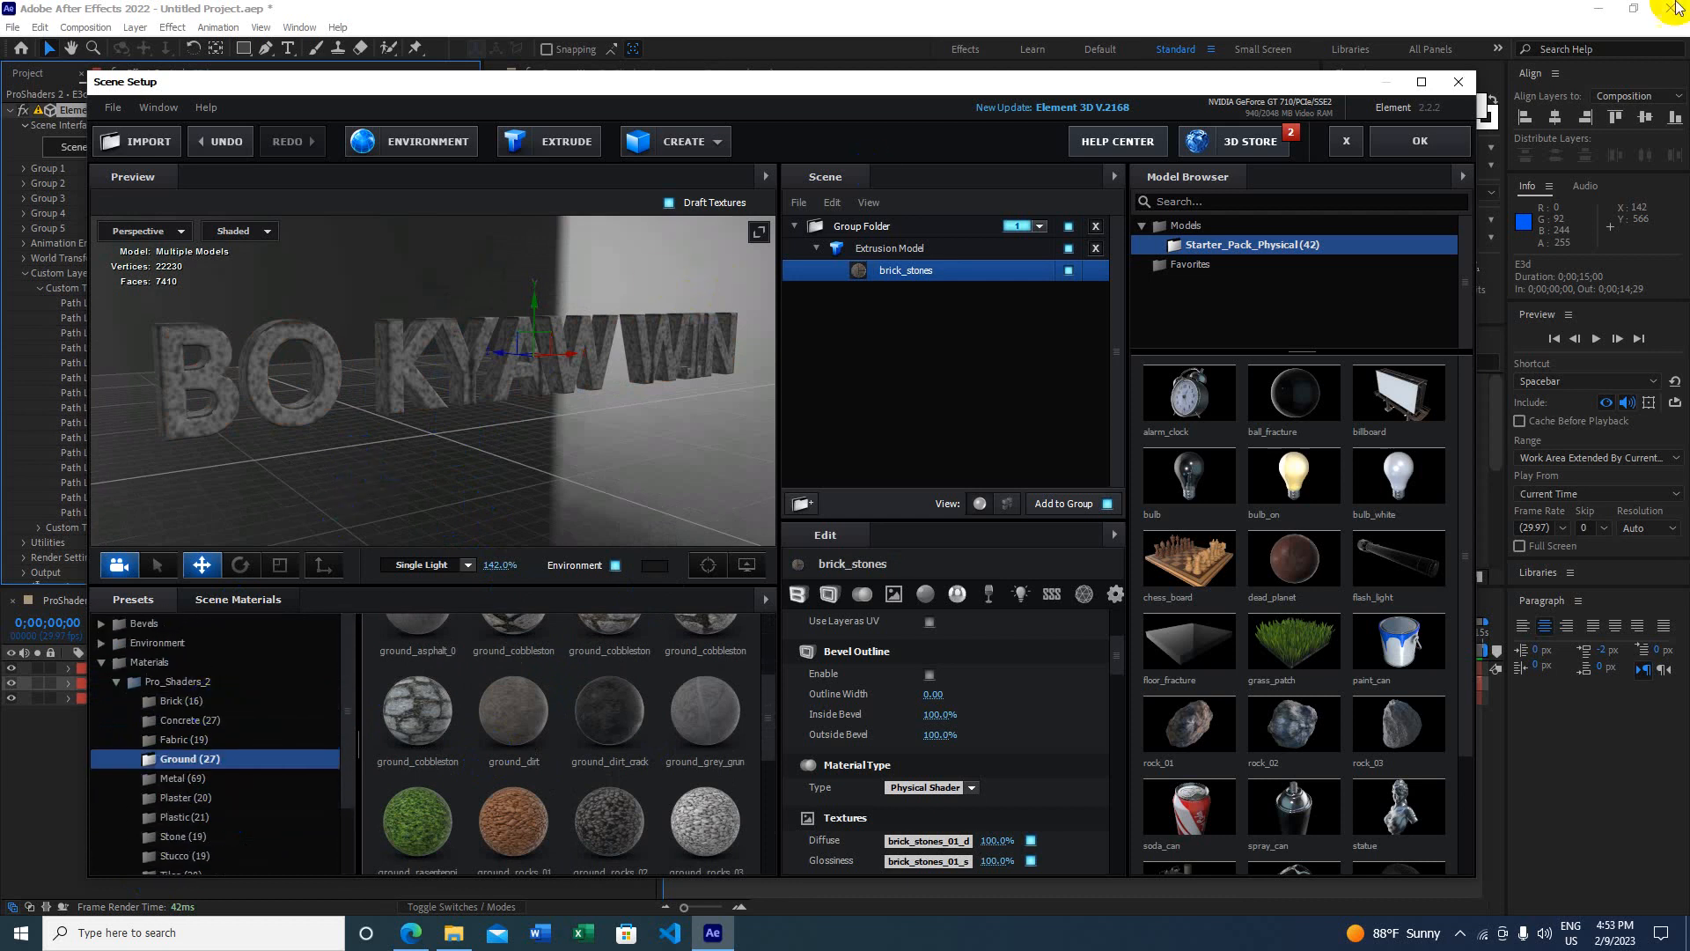
pyautogui.scroll(-2, 227, 757)
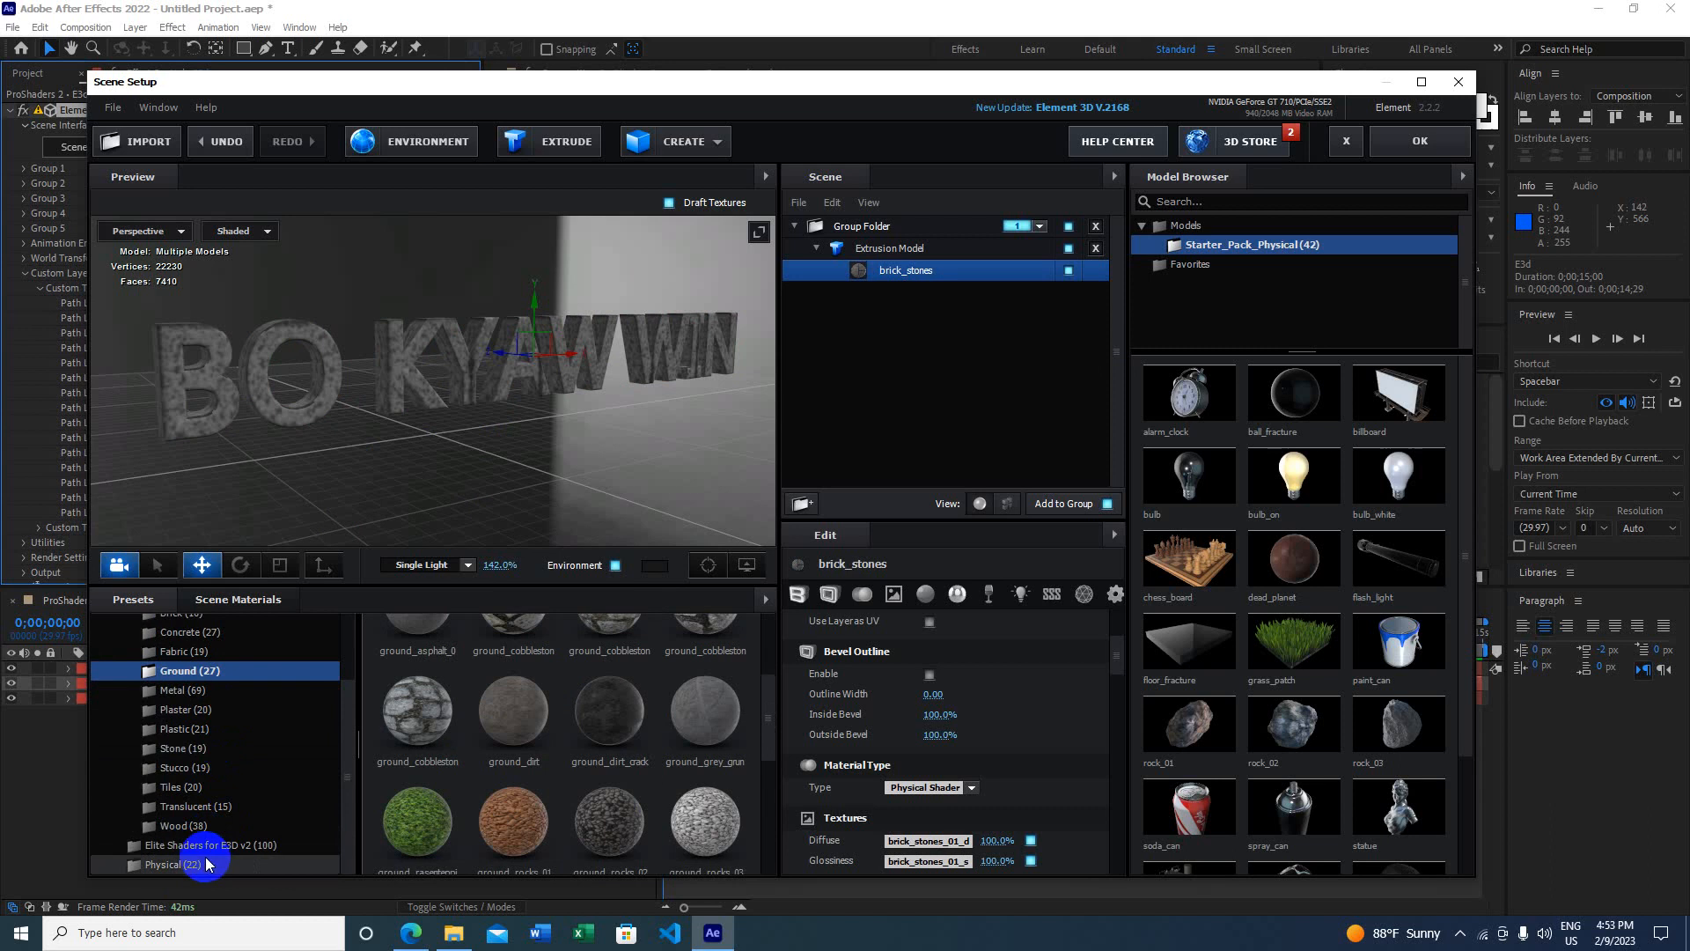
pyautogui.scroll(2, 231, 762)
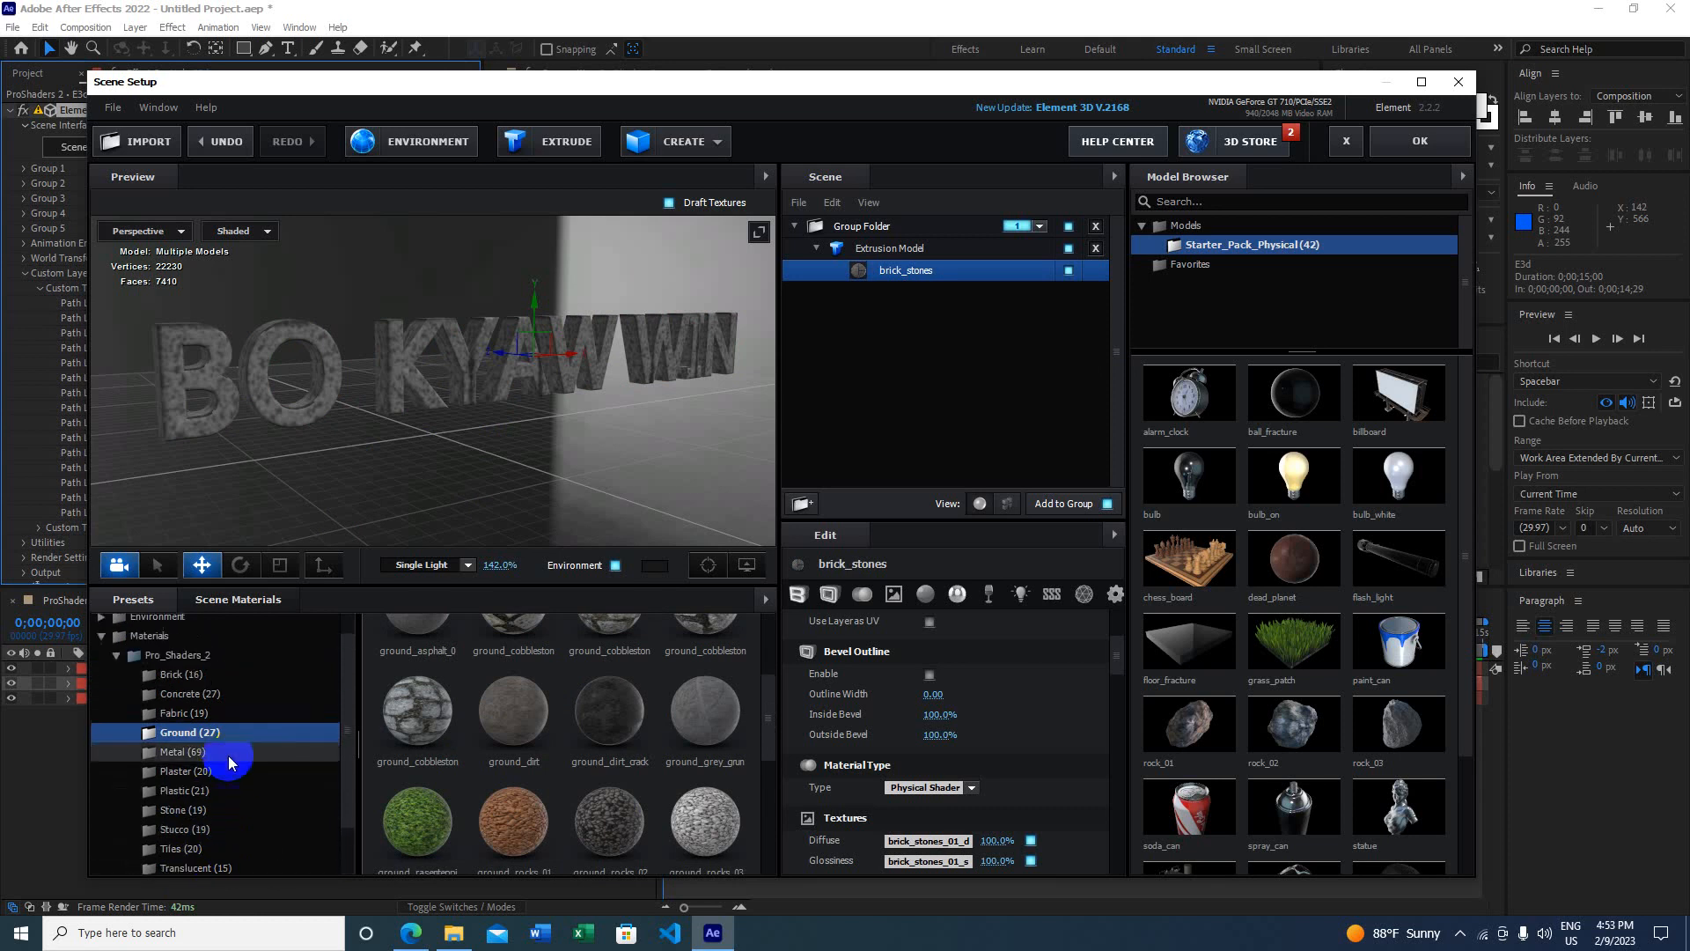
pyautogui.click(181, 654)
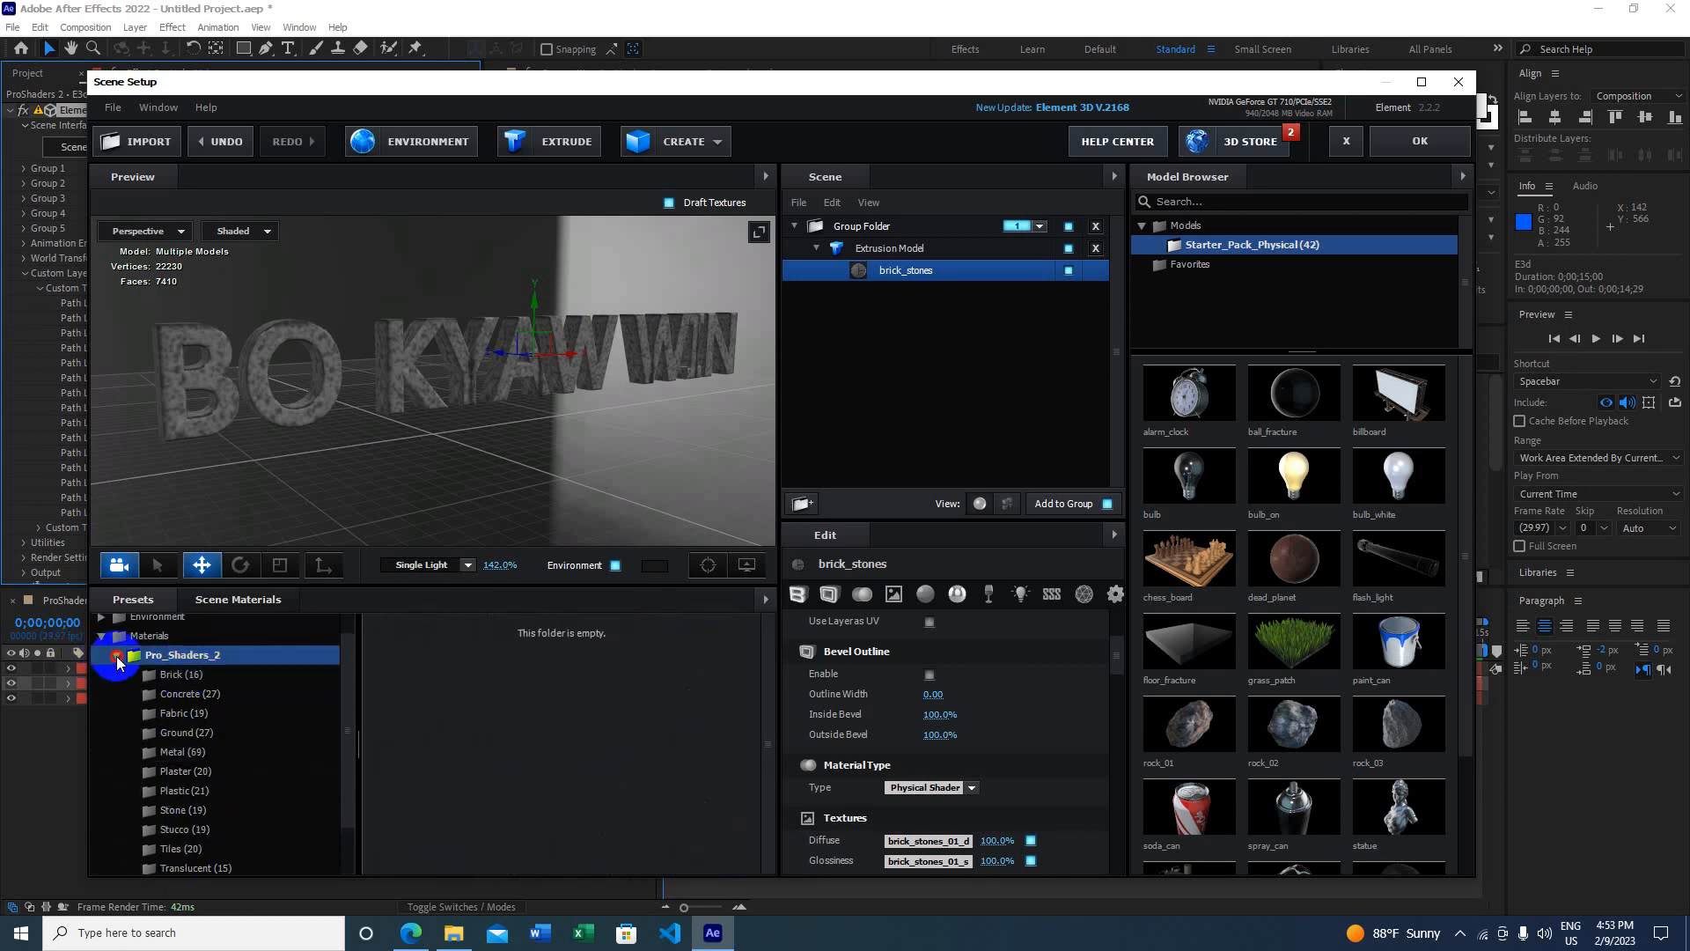
pyautogui.click(116, 656)
pyautogui.click(423, 928)
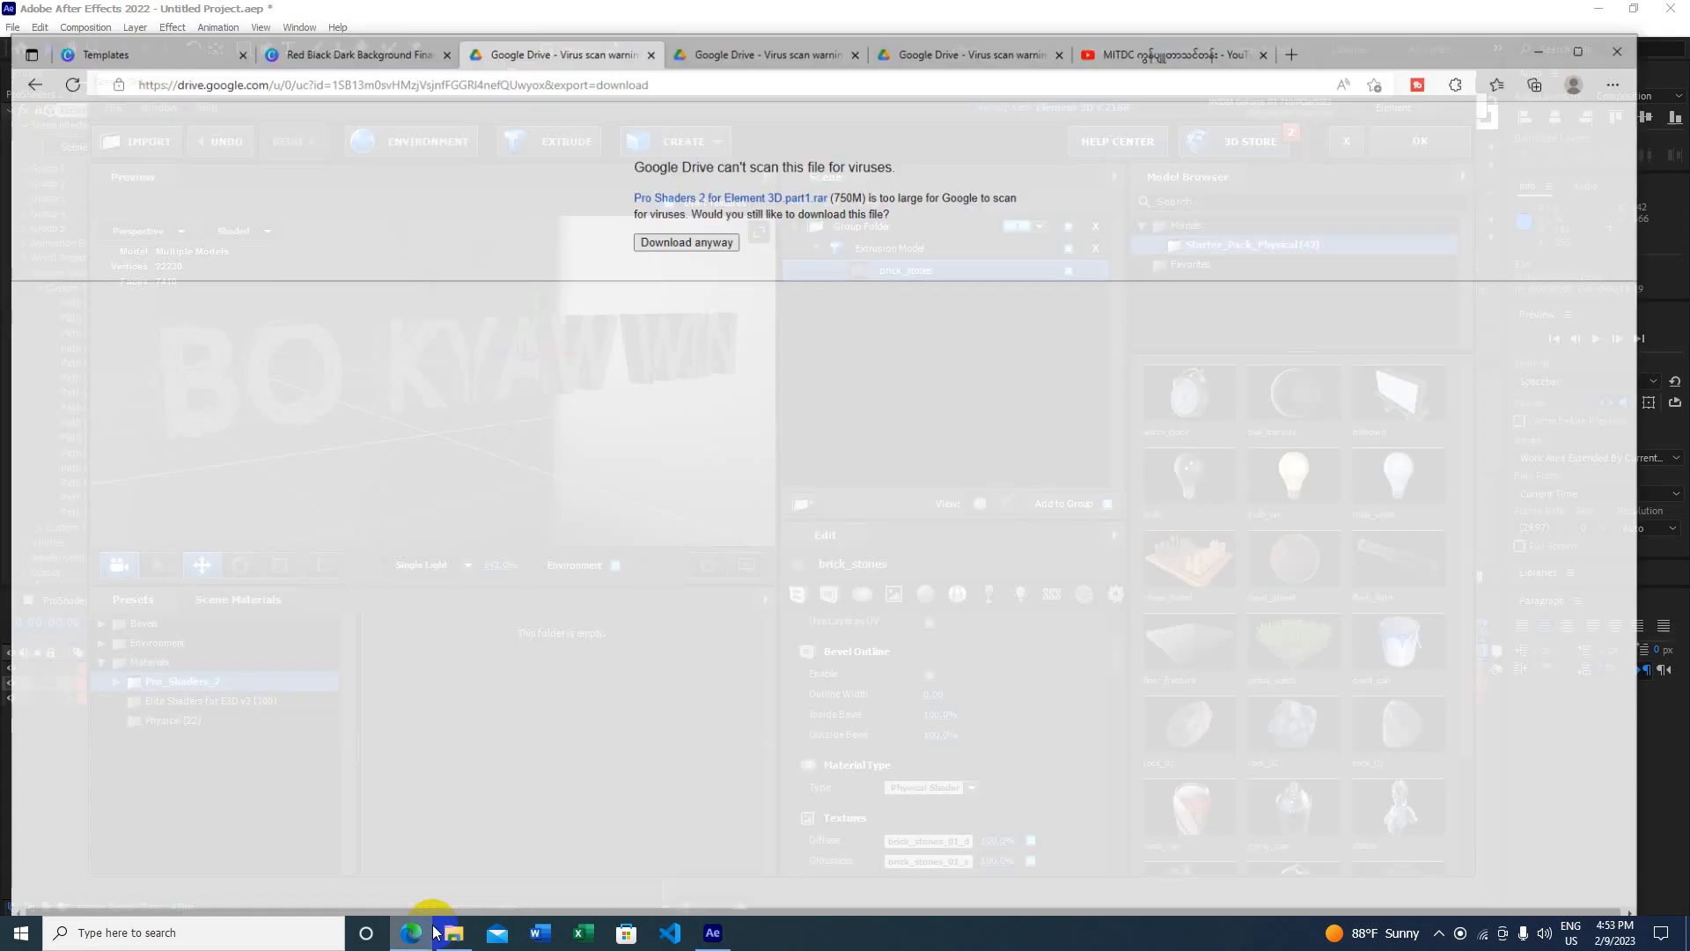
# Step: Show the Google Drive virus-scan warning for the 593M Pro Shaders 2 part3.rar download
pyautogui.click(764, 30)
pyautogui.click(933, 21)
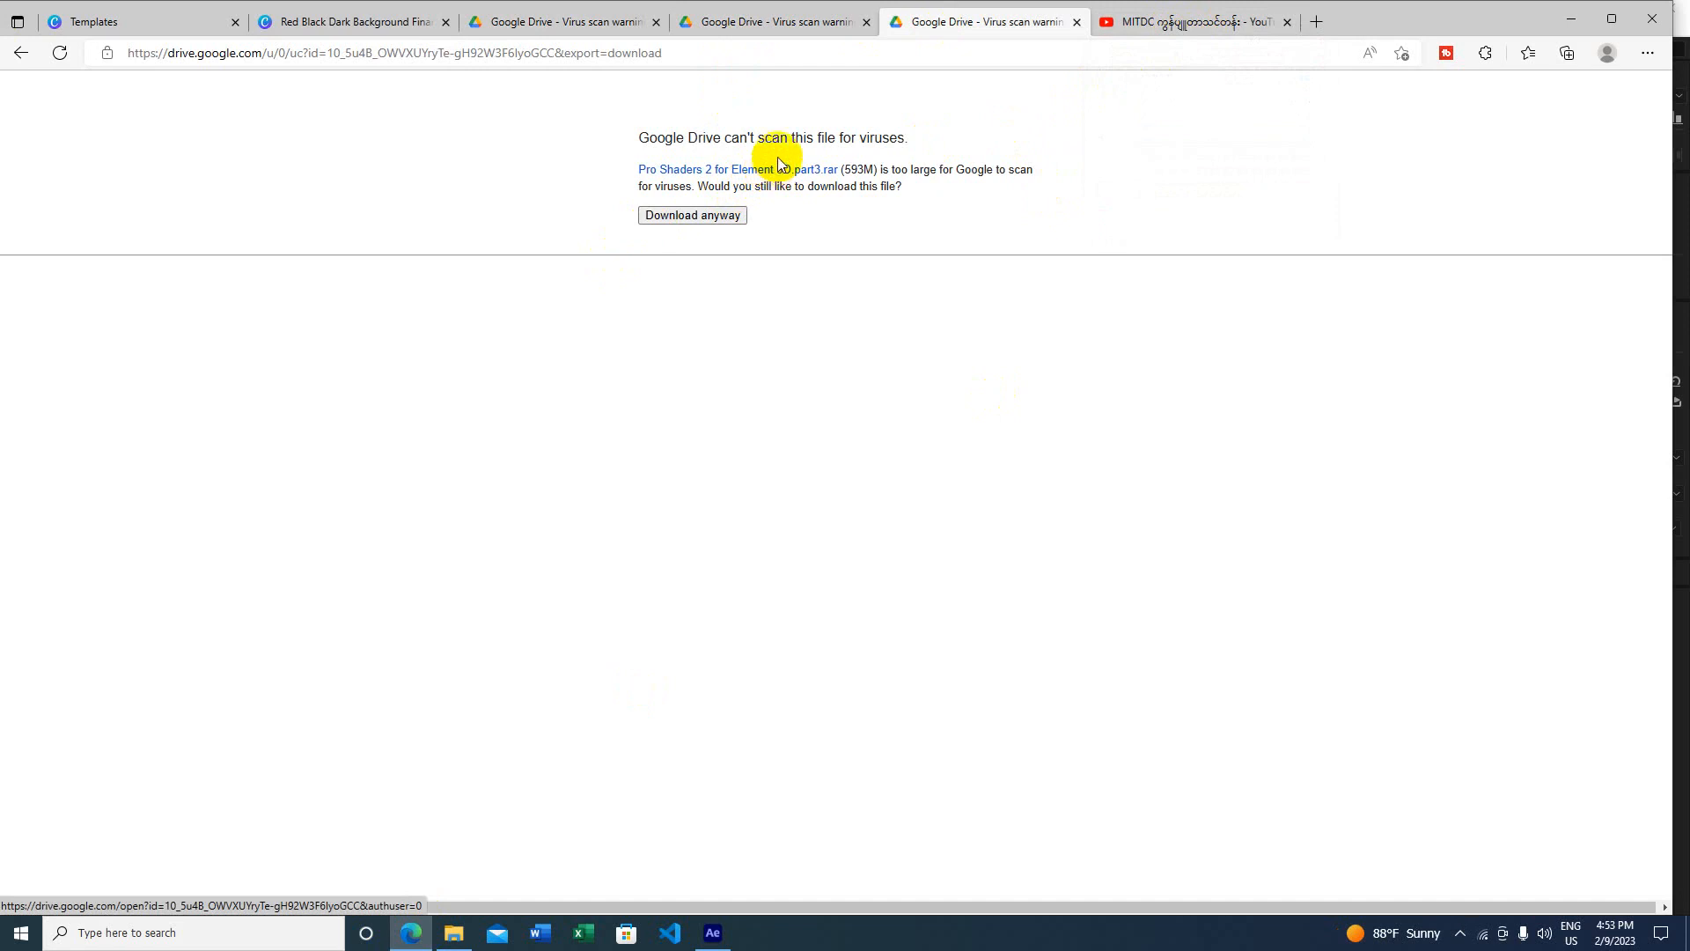
pyautogui.moveTo(1145, 30)
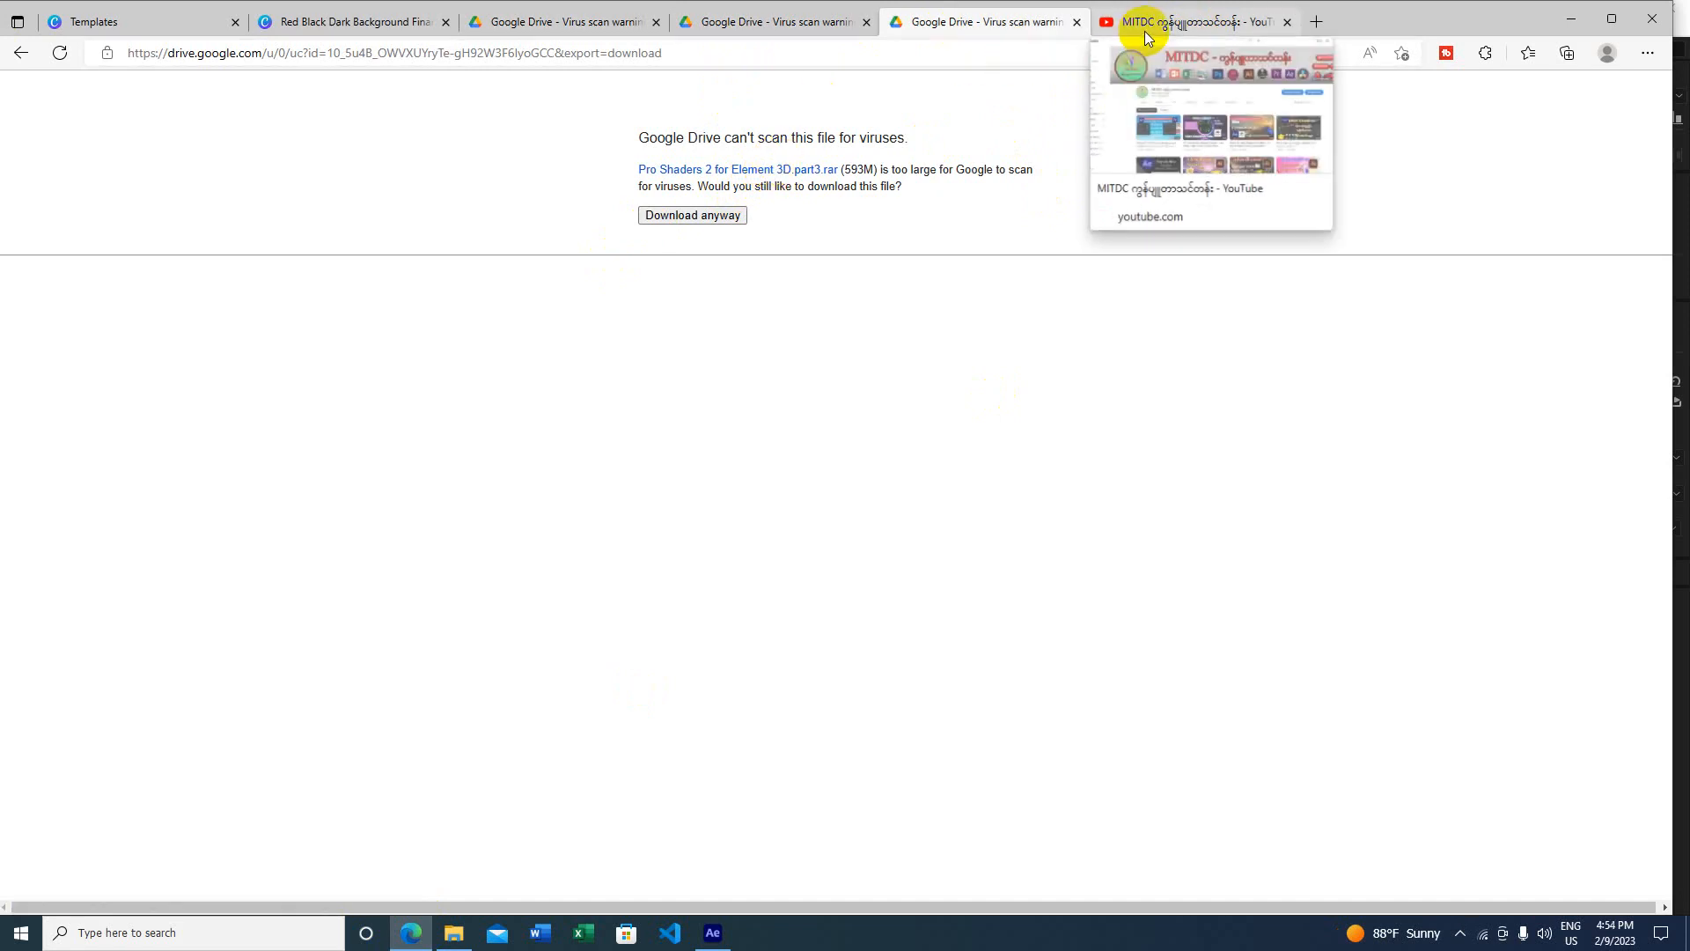